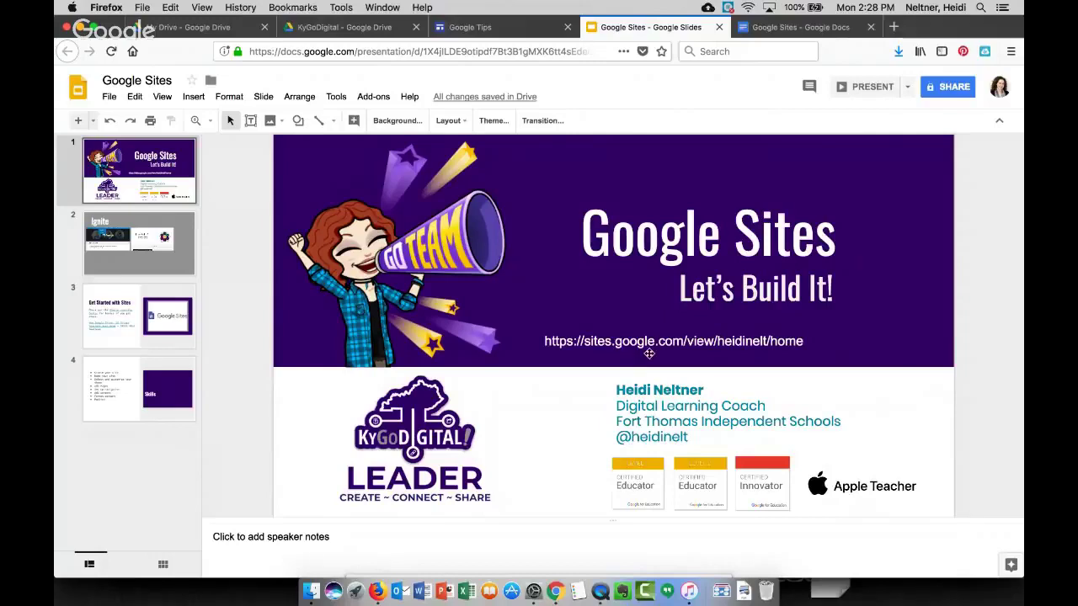
# Go to the Ignite slide and open the FTReads site linked from its screenshot
pyautogui.click(139, 240)
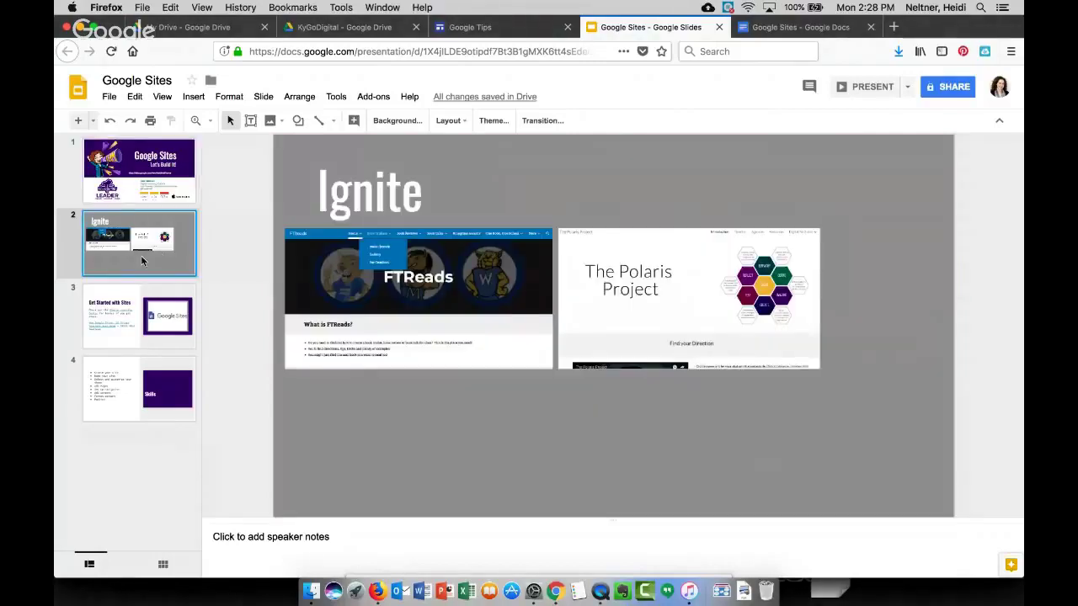
pyautogui.click(392, 280)
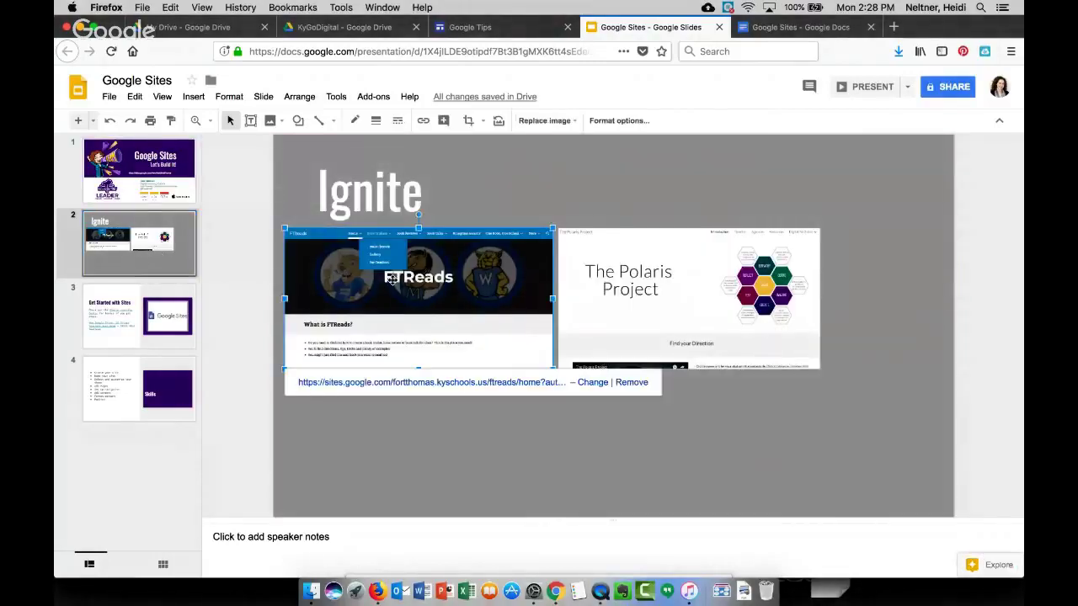
pyautogui.click(387, 383)
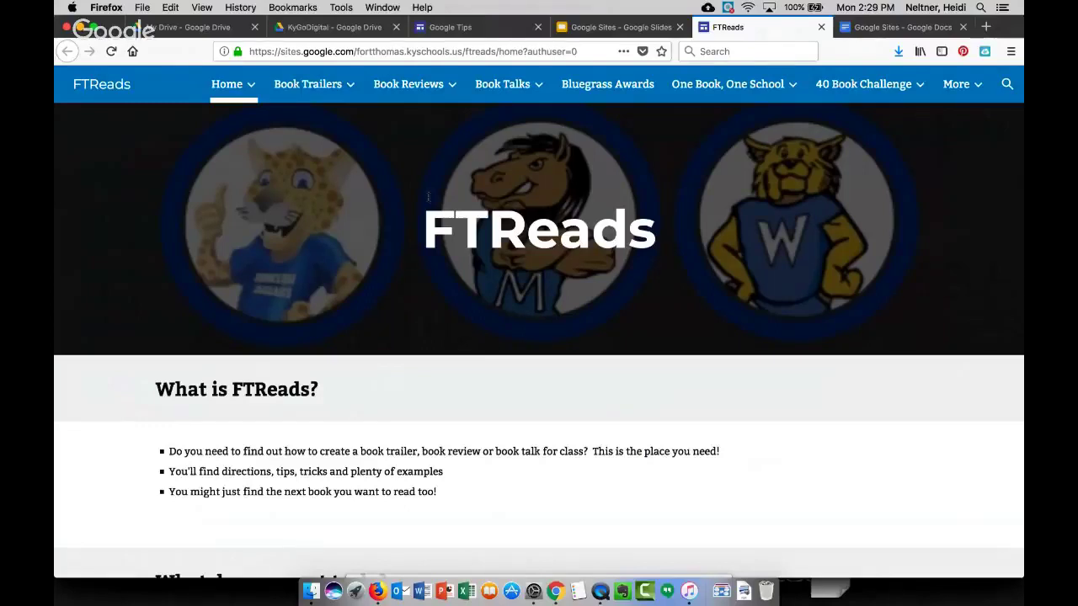
# Look through the FTReads Book Trailers page and its student-made videos, and follow its link to the Make: iMovie page
pyautogui.moveTo(260, 89)
pyautogui.moveTo(321, 95)
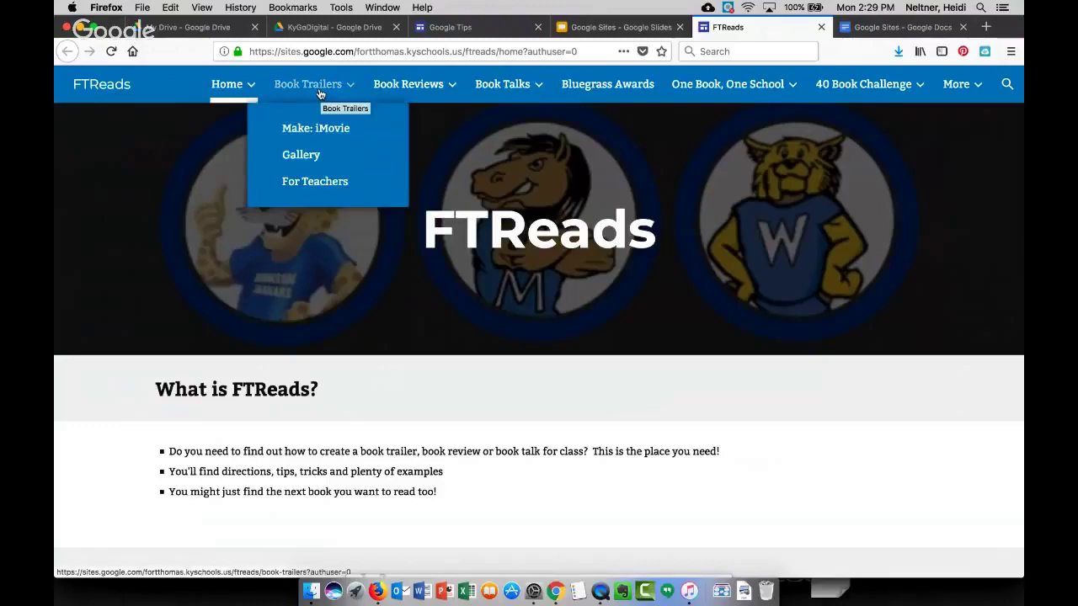
pyautogui.click(321, 94)
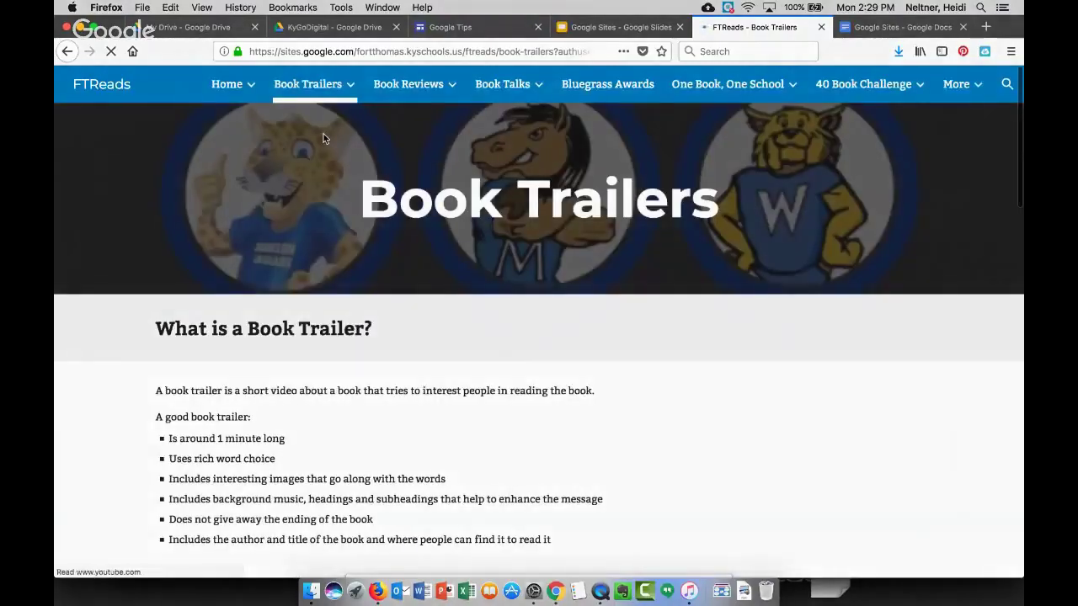
pyautogui.scroll(-2, 277, 258)
pyautogui.scroll(-3, 278, 264)
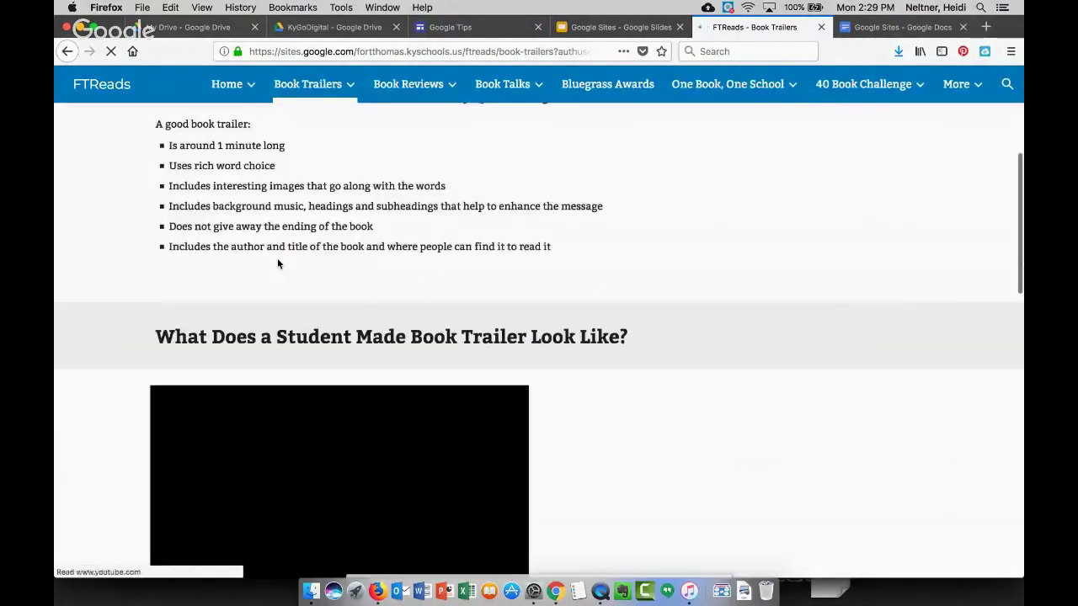
pyautogui.scroll(-3, 278, 264)
pyautogui.scroll(-1, 280, 265)
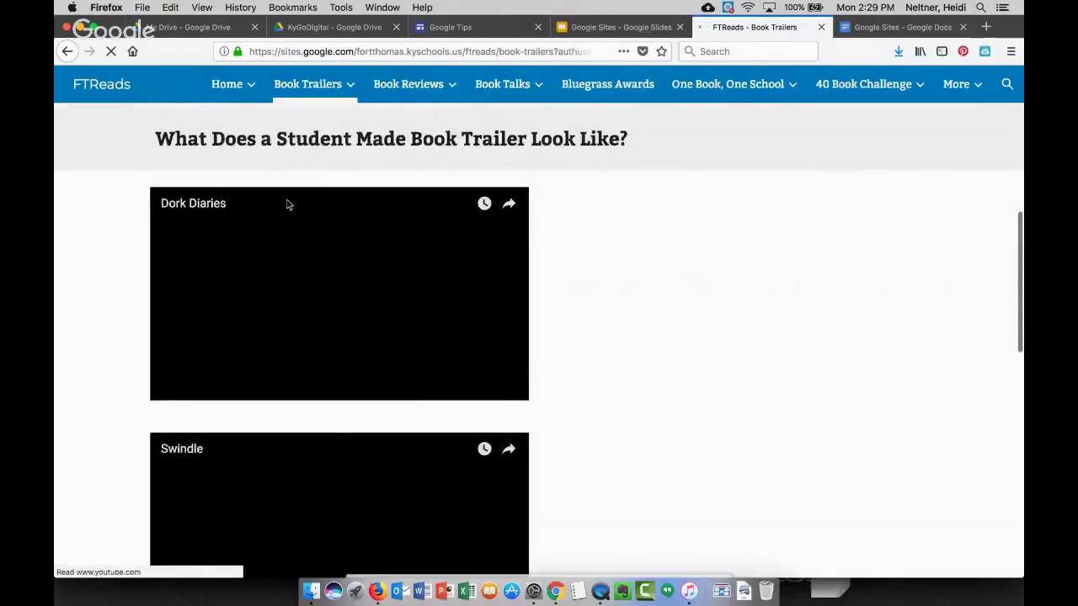
pyautogui.click(329, 92)
pyautogui.scroll(-10, 373, 294)
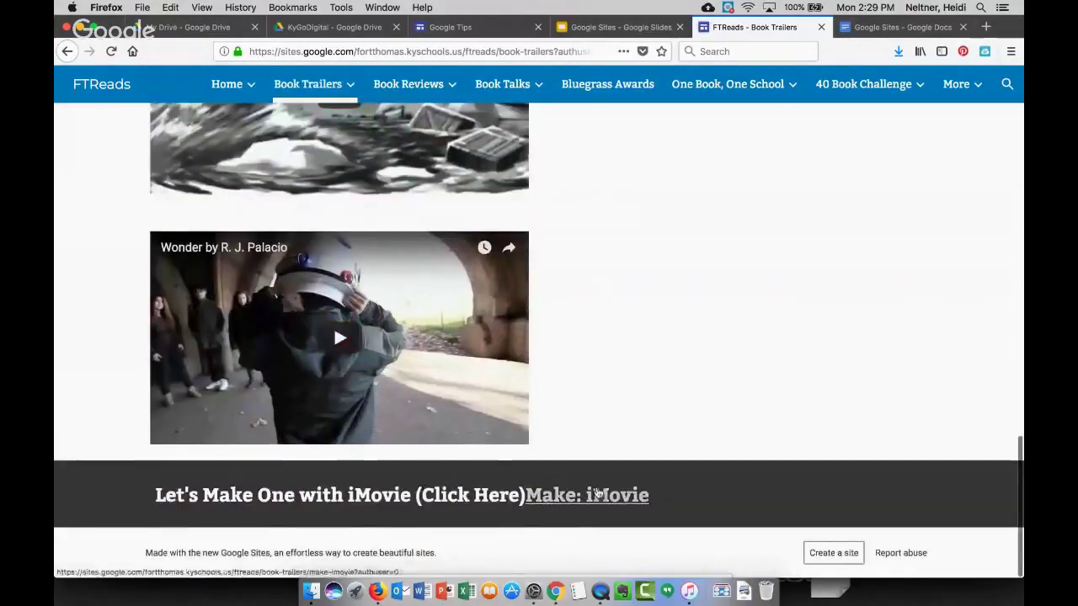
pyautogui.click(596, 495)
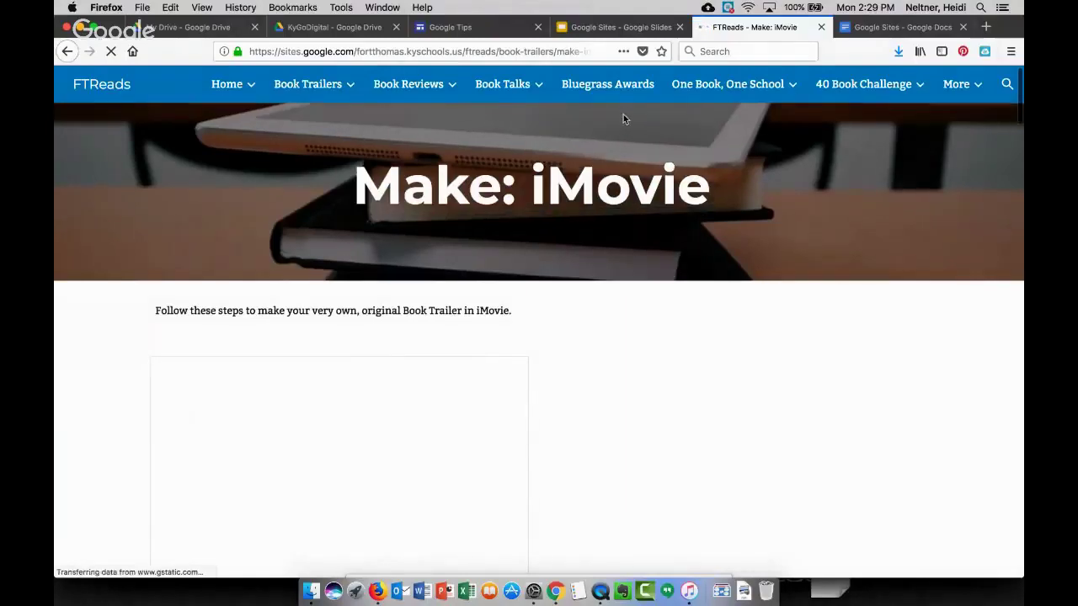
# Open the Book Reviews K-1 page and examine its example student reviews
pyautogui.moveTo(423, 87)
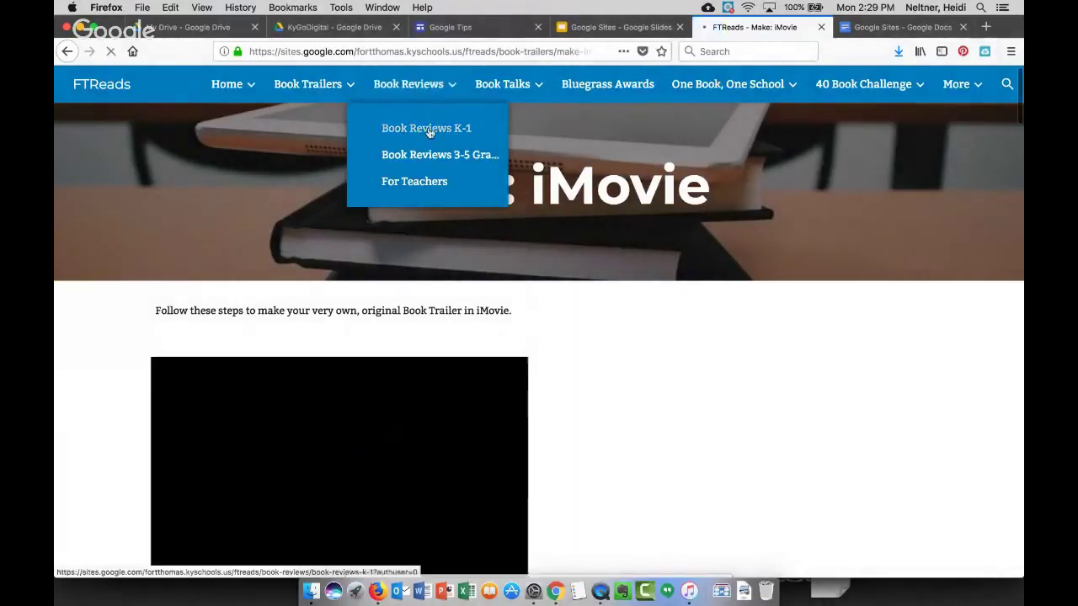
pyautogui.click(429, 133)
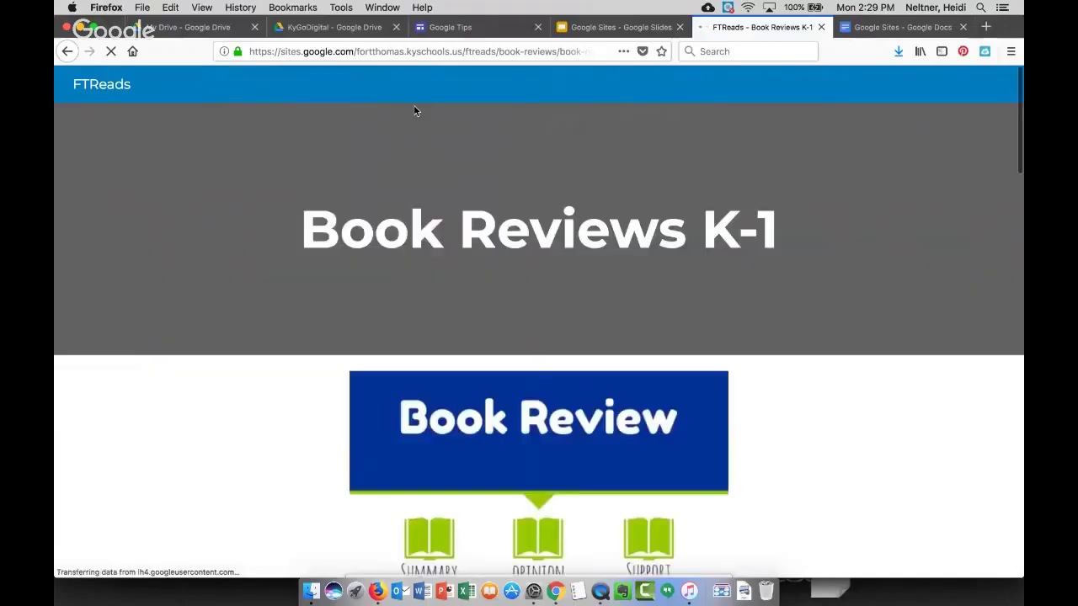
pyautogui.scroll(-3, 439, 357)
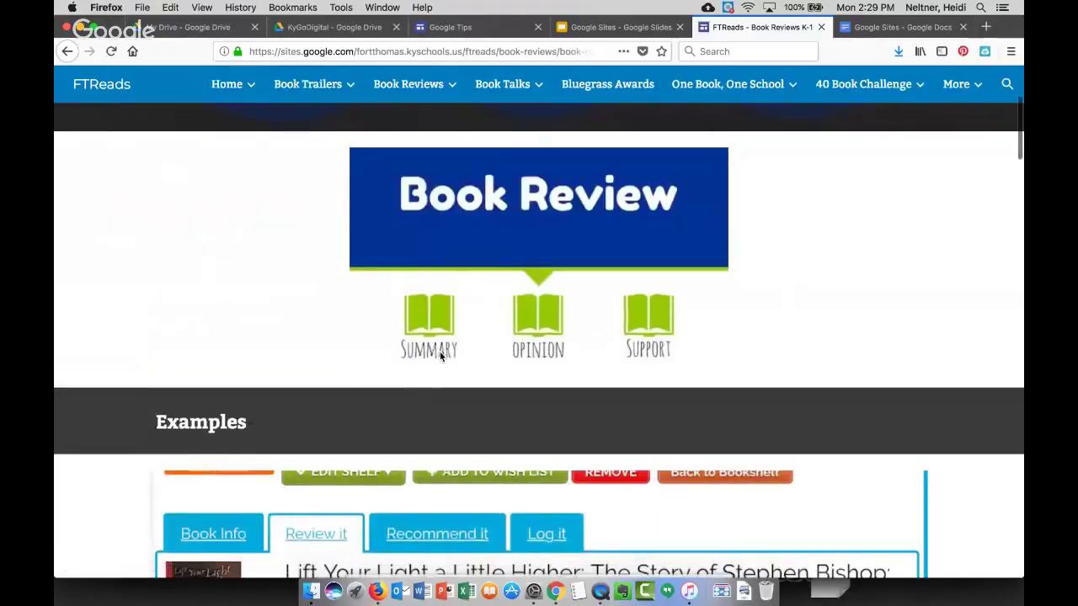
pyautogui.scroll(-3, 440, 352)
pyautogui.scroll(-5, 441, 399)
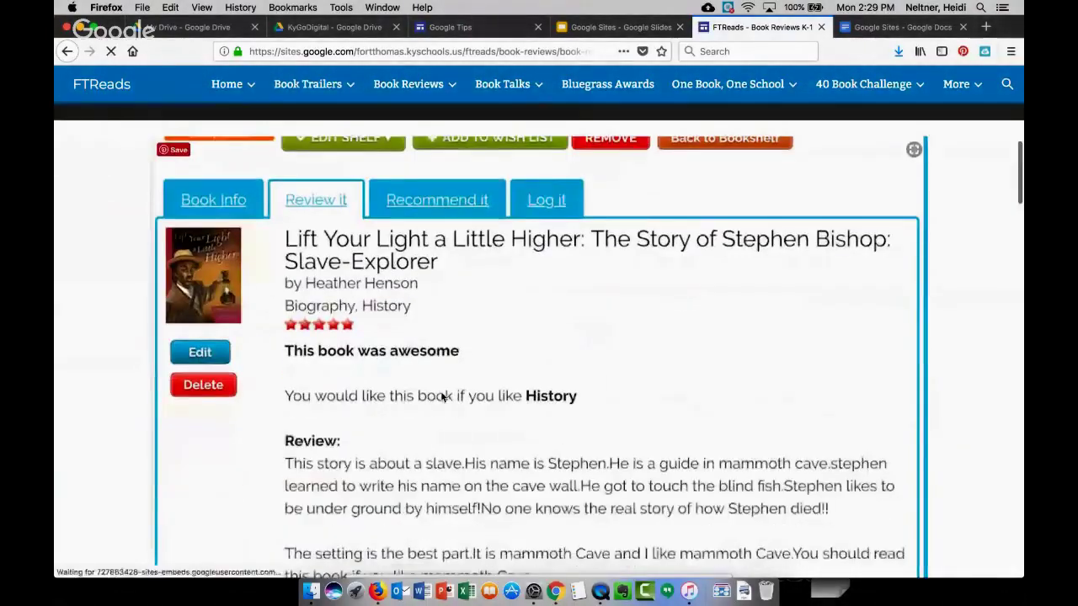
pyautogui.scroll(-2, 440, 397)
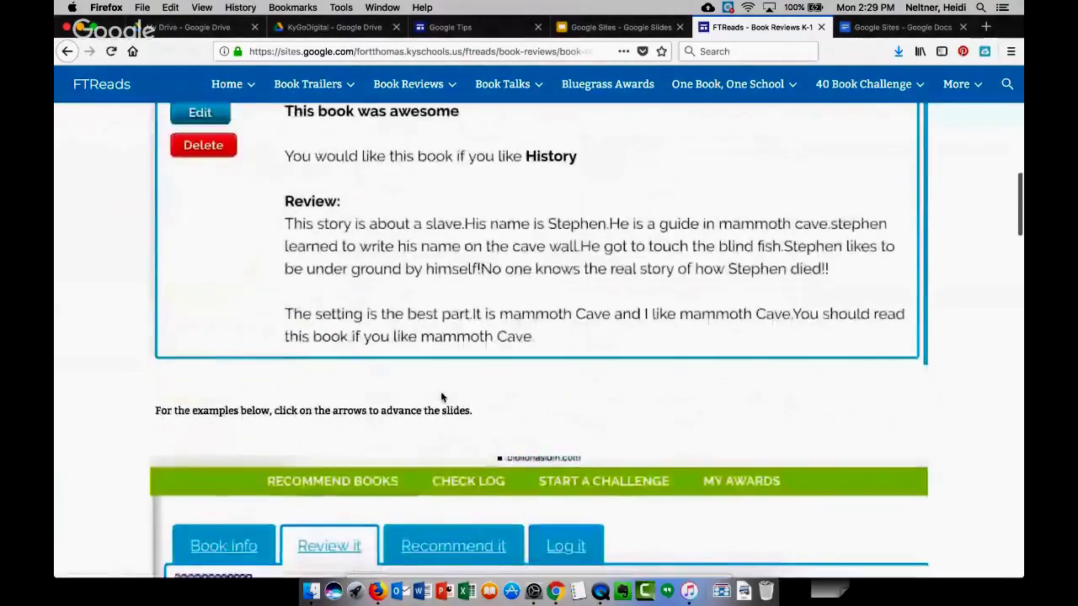
pyautogui.scroll(-5, 441, 397)
pyautogui.scroll(-10, 440, 397)
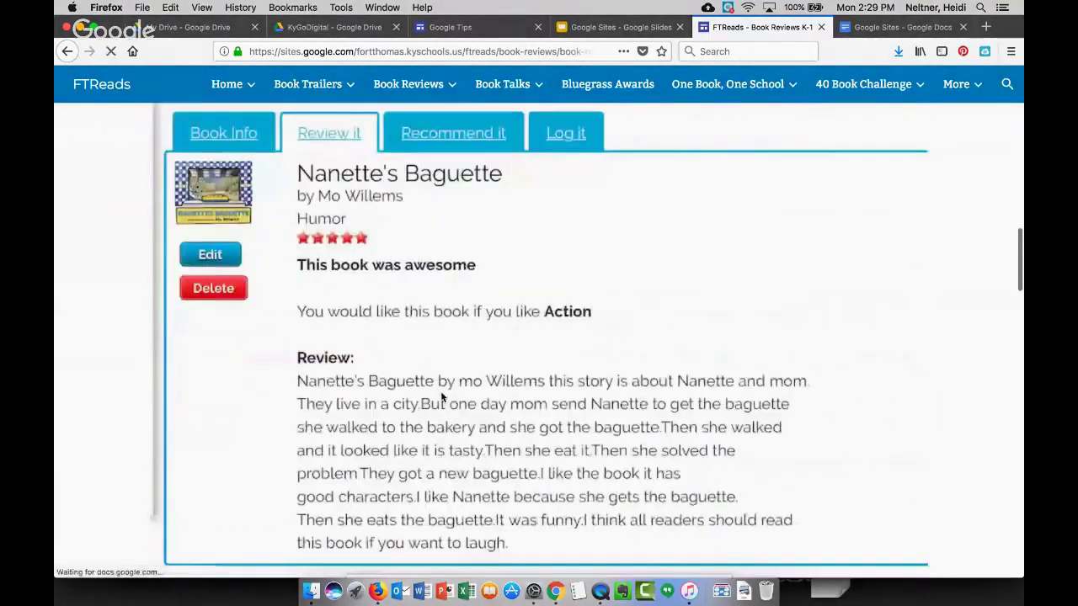
pyautogui.scroll(-8, 441, 397)
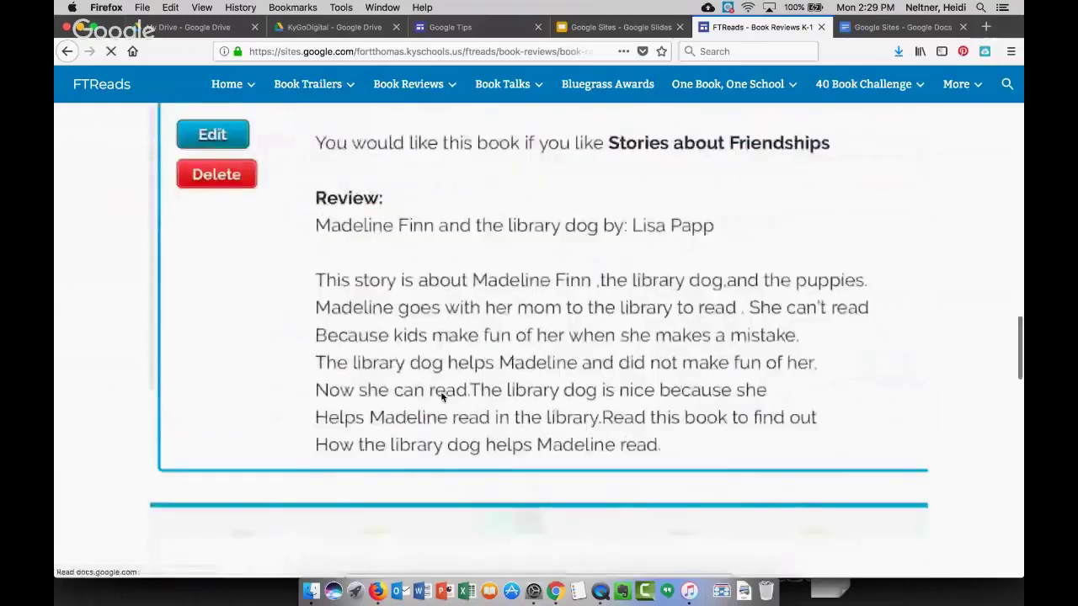
# Advance the embedded class book reviews slideshow to slide 3
pyautogui.scroll(-3, 441, 398)
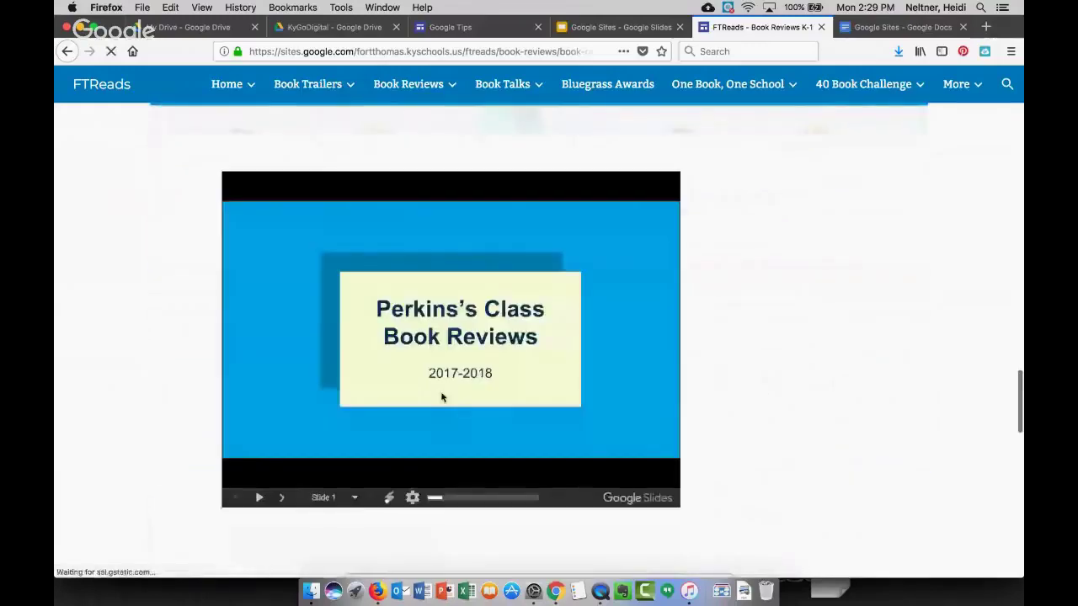
pyautogui.click(284, 498)
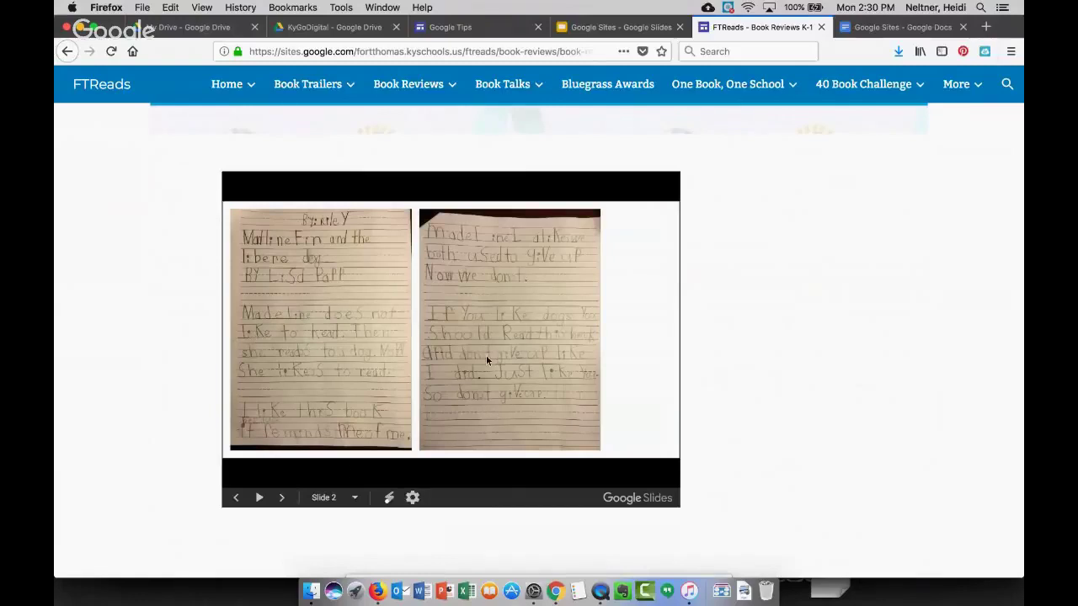
pyautogui.click(281, 498)
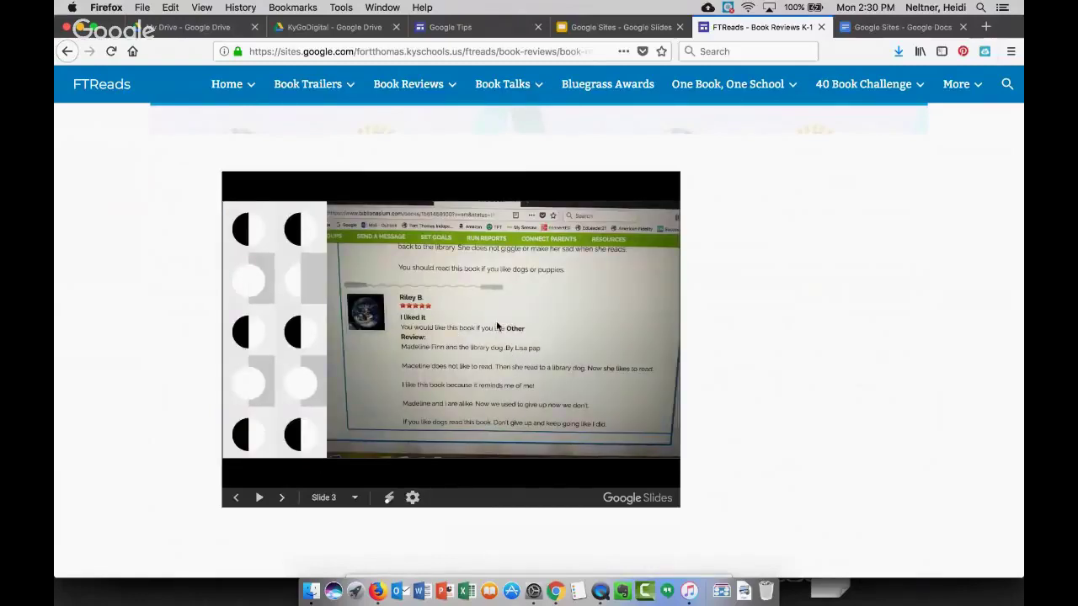
# Return to the Google Sites presentation and open The Polaris Project site linked on the Ignite slide
pyautogui.click(606, 28)
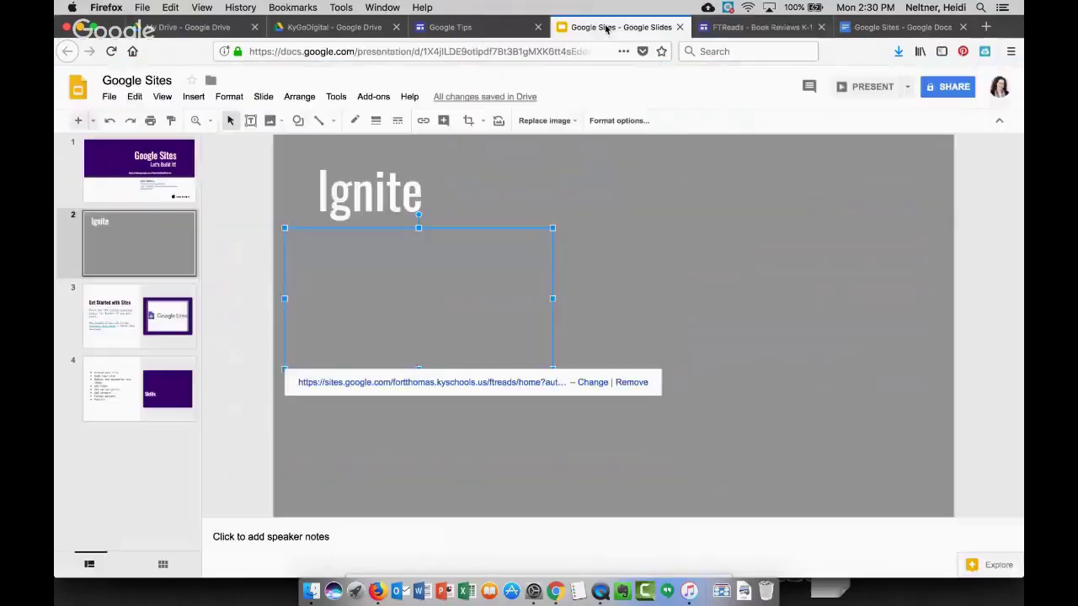
pyautogui.click(157, 264)
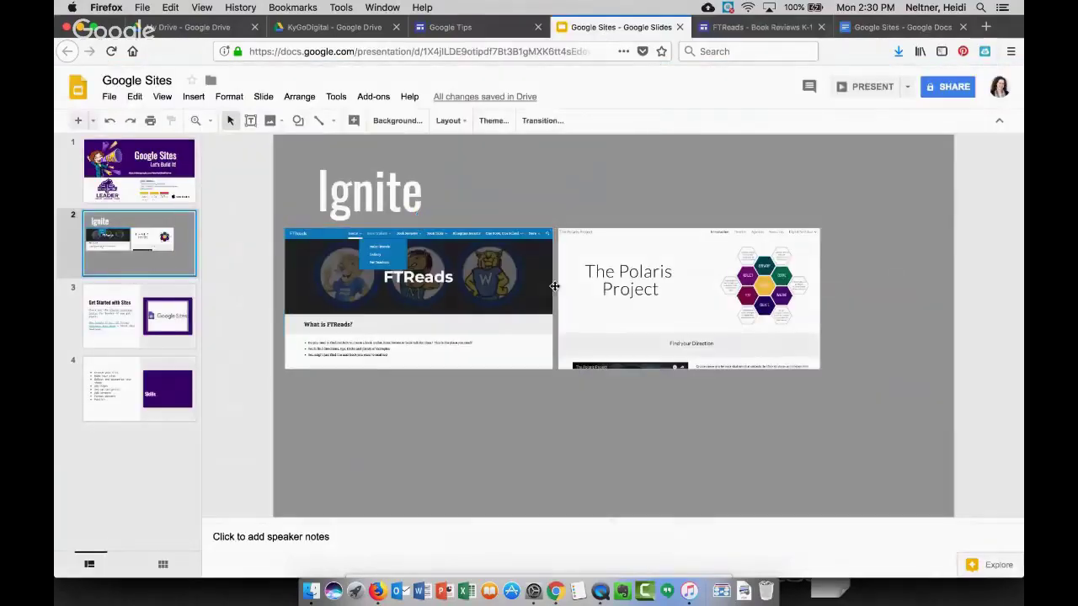
pyautogui.click(609, 296)
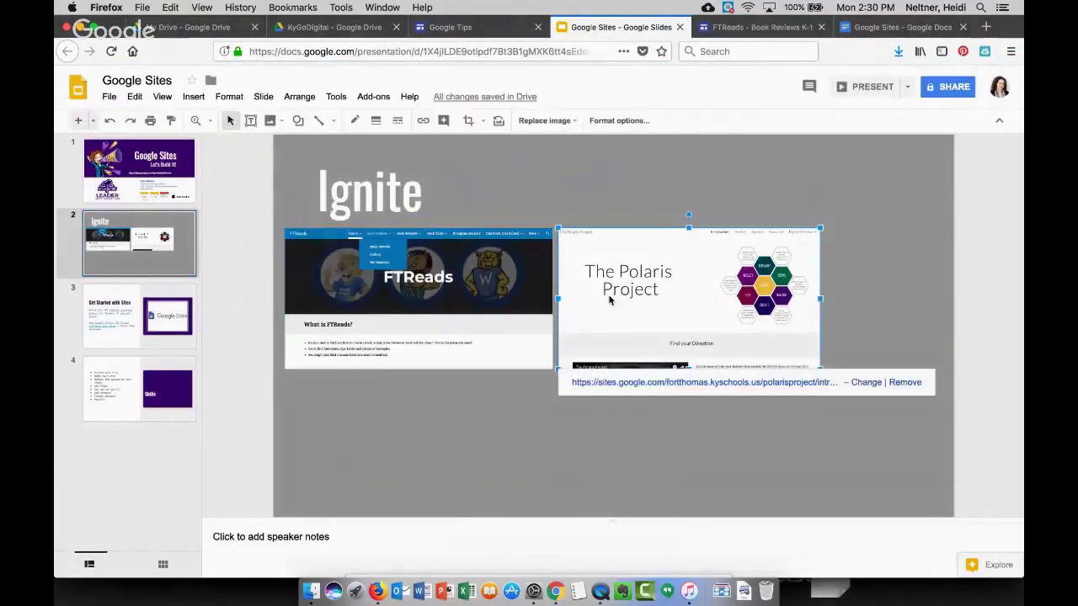
pyautogui.click(661, 383)
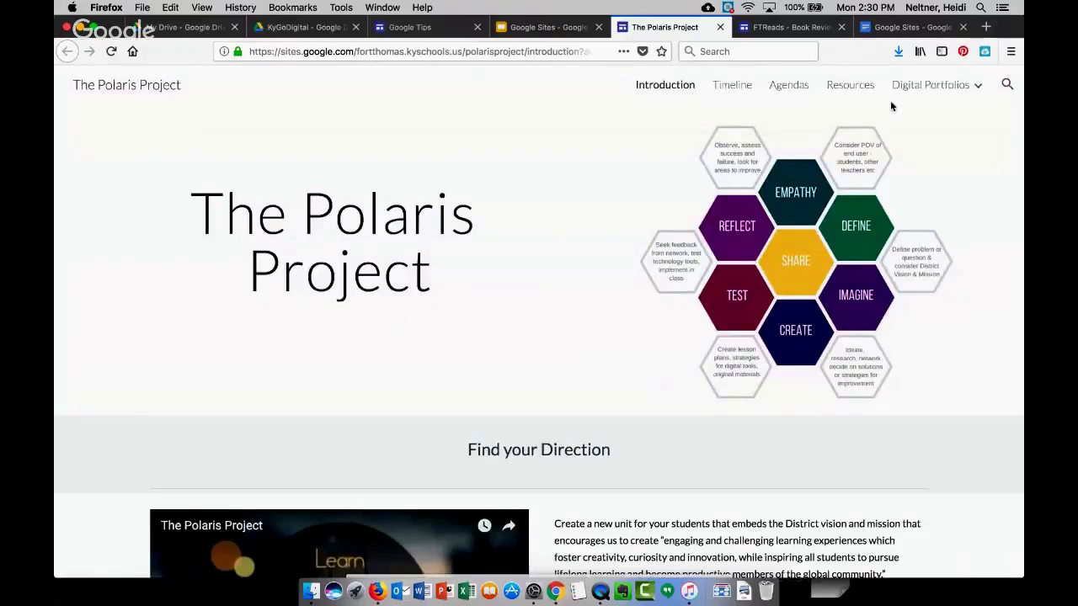
# Open The Polaris Project's Digital Portfolios page and look through the 2017-2018 pilot group section
pyautogui.moveTo(938, 85)
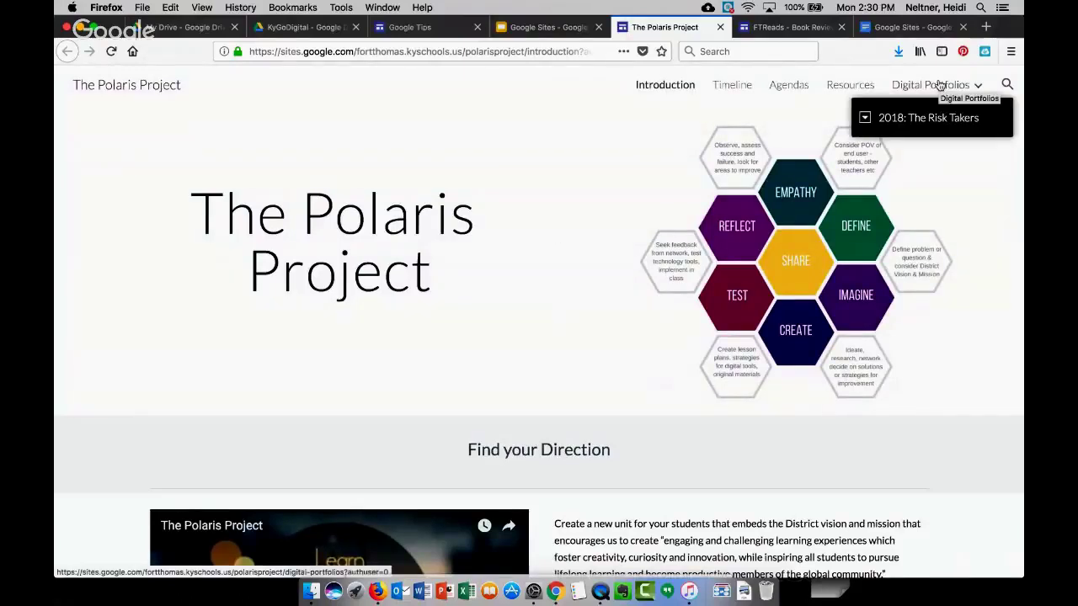
pyautogui.click(931, 121)
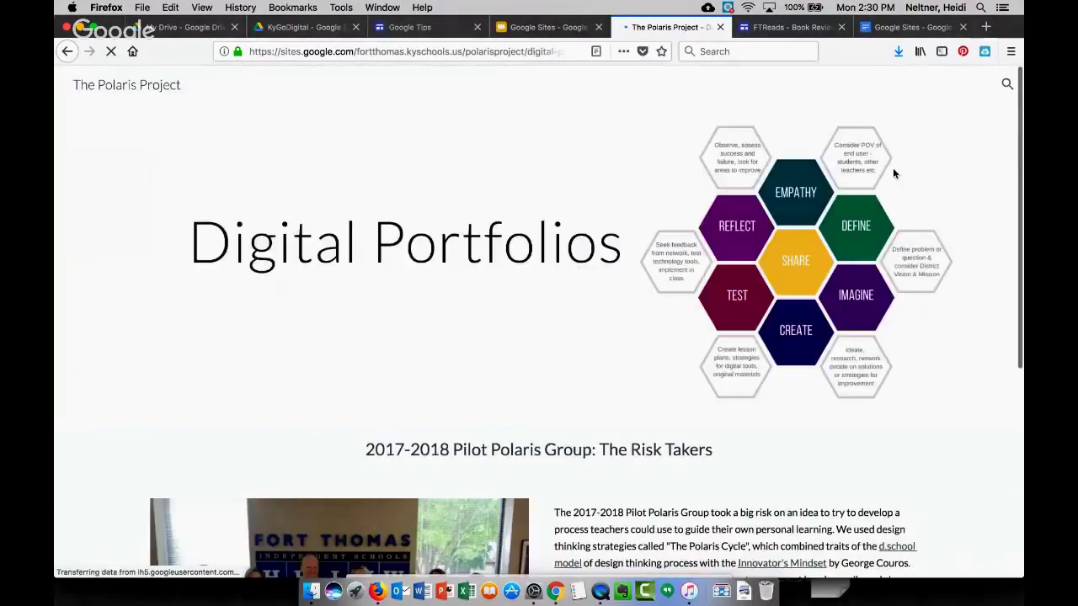
pyautogui.scroll(-8, 578, 330)
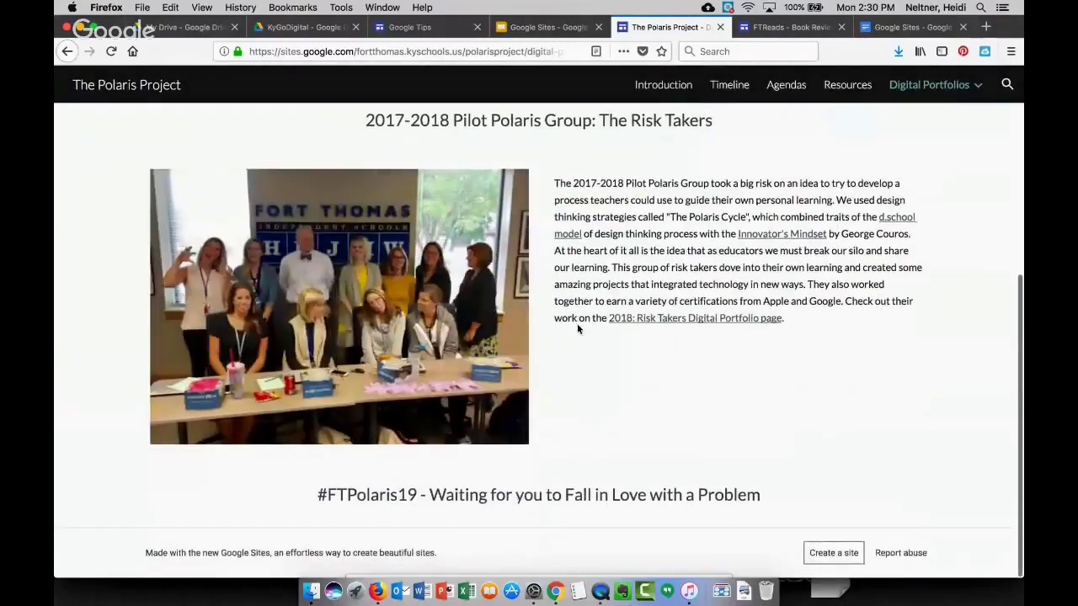
pyautogui.scroll(-1, 536, 487)
pyautogui.scroll(6, 519, 502)
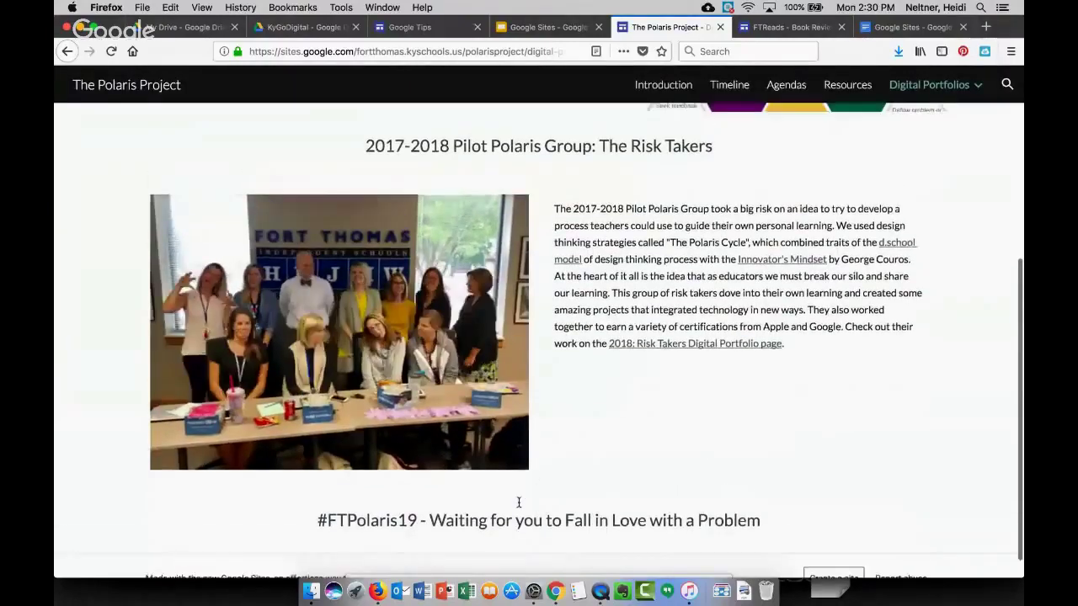
# Expand 2018: The Risk Takers under Digital Portfolios and open the first teacher's portfolio, Spanish Stories
pyautogui.moveTo(926, 85)
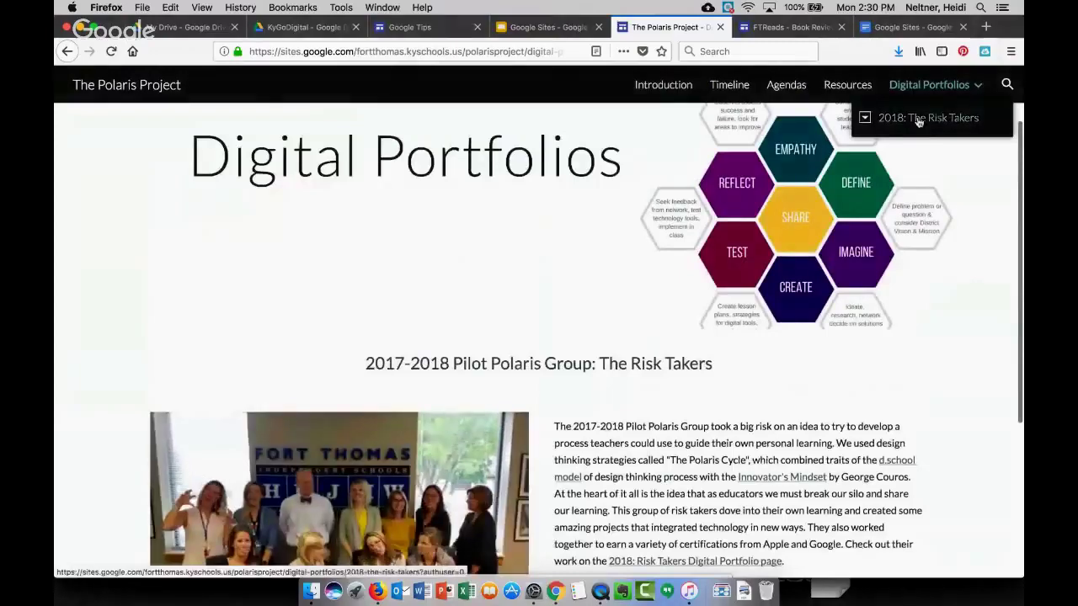
pyautogui.click(863, 118)
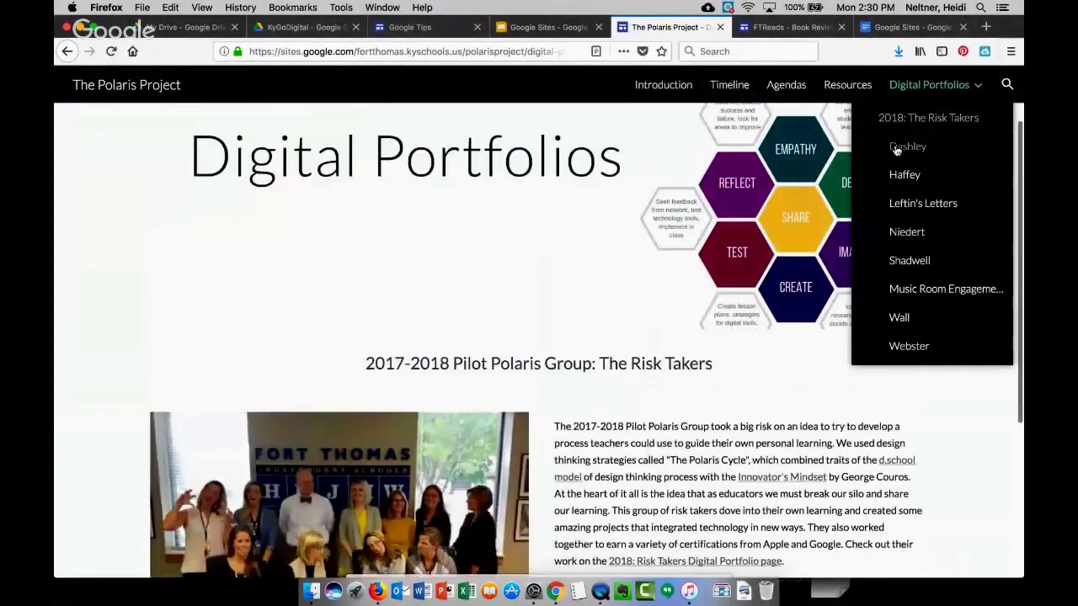
pyautogui.click(896, 147)
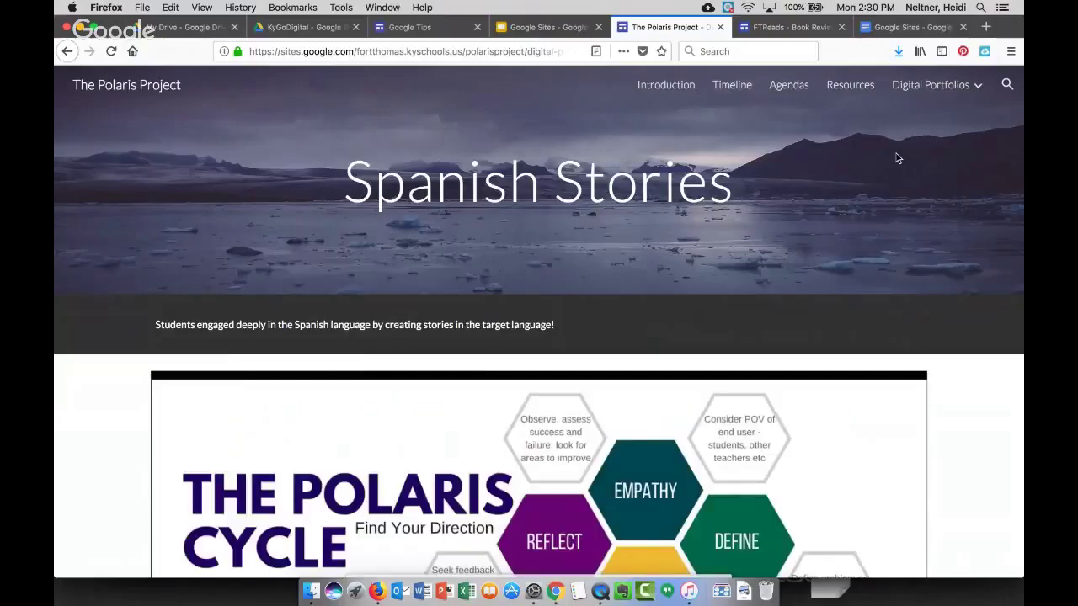
# View the Google Tips site in the Sites editor and switch to the KyGoDigital folder in Google Drive
pyautogui.click(401, 28)
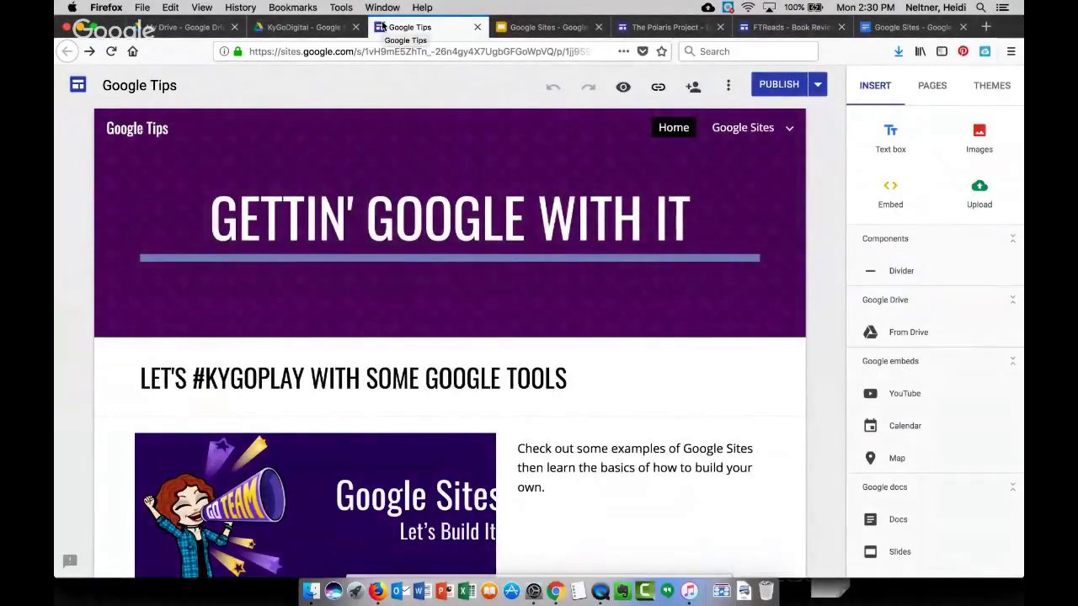
pyautogui.click(296, 27)
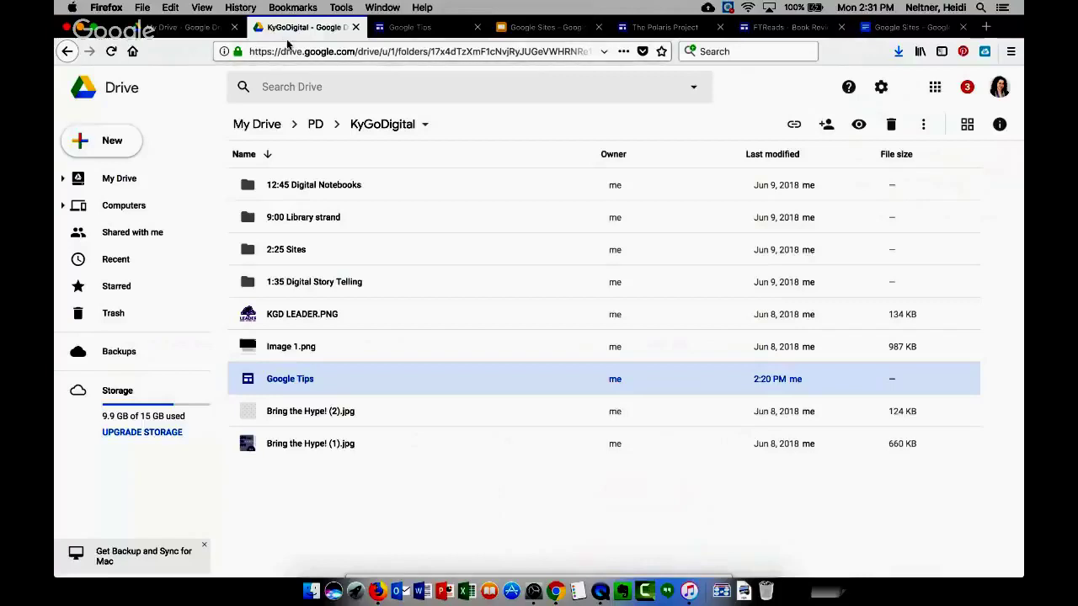
# Bring up the Google Hangouts broadcast window in Chrome to check it, and put it away to return to the Drive folder
pyautogui.rightClick(555, 592)
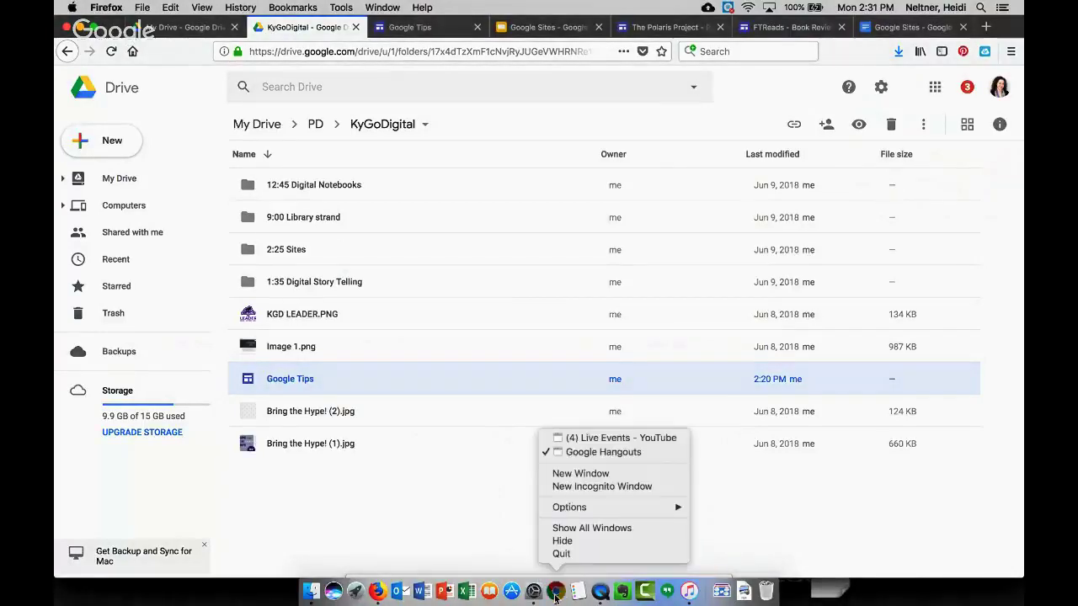
pyautogui.click(583, 454)
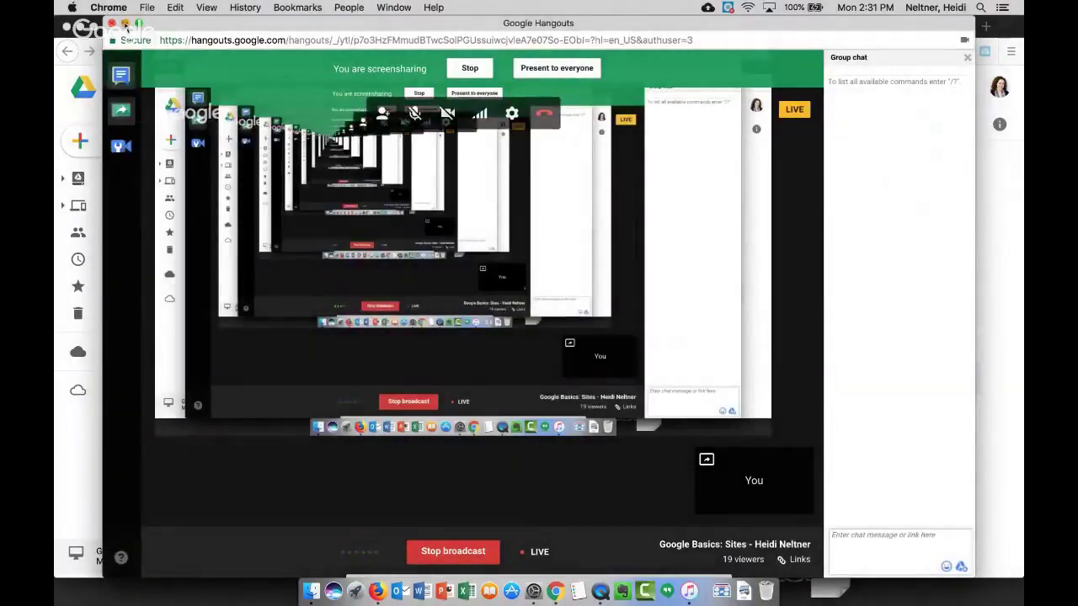
pyautogui.press('super+grave')
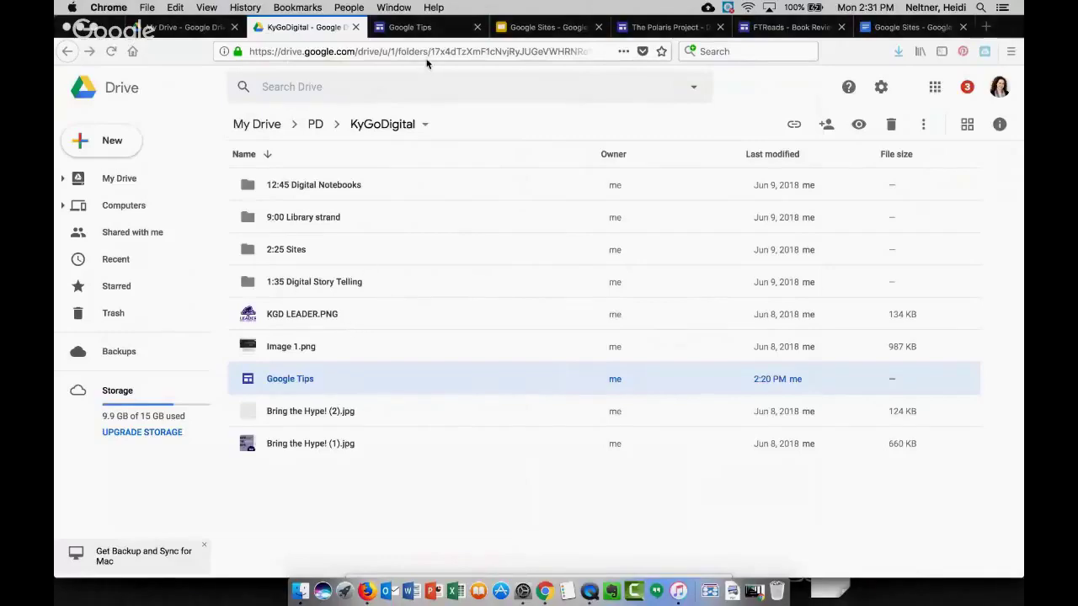
# Check the Google Tips site, return to the KyGoDigital folder, and create a new Google Sites site there
pyautogui.click(424, 27)
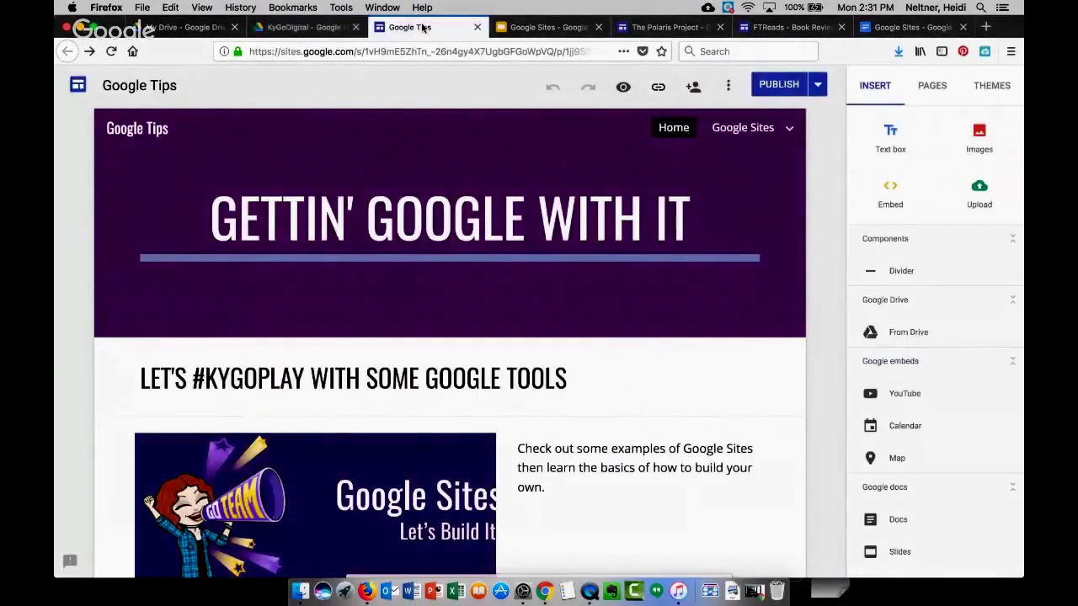
pyautogui.click(304, 27)
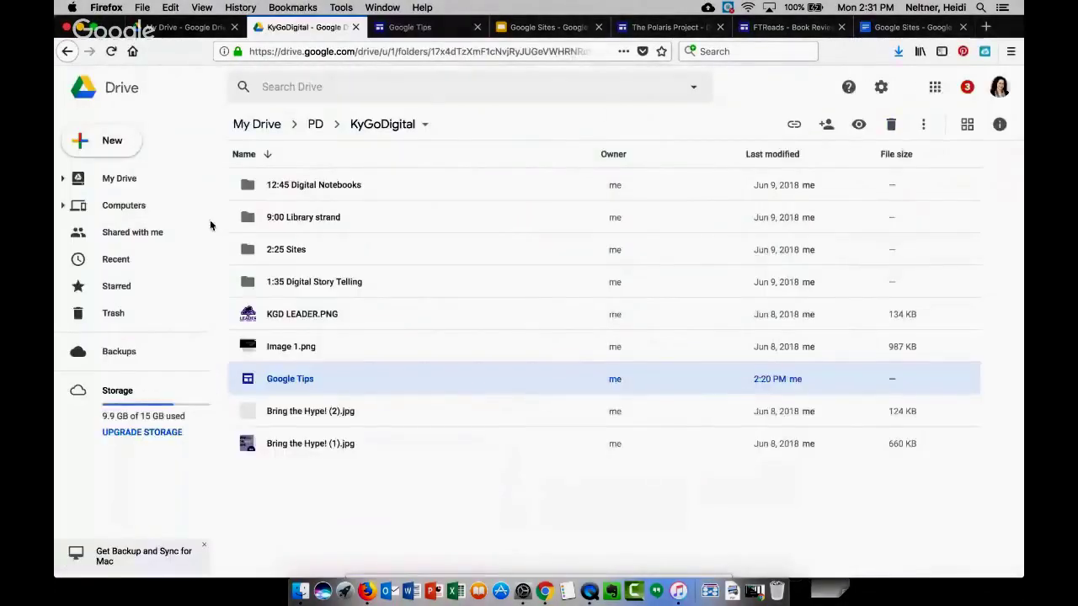
pyautogui.click(105, 145)
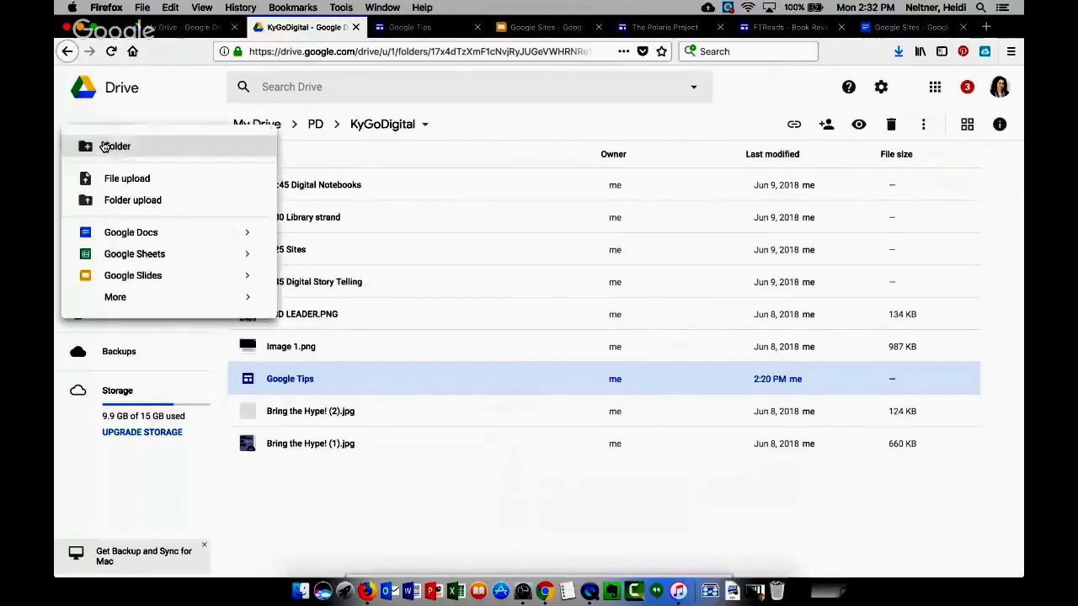
pyautogui.moveTo(114, 298)
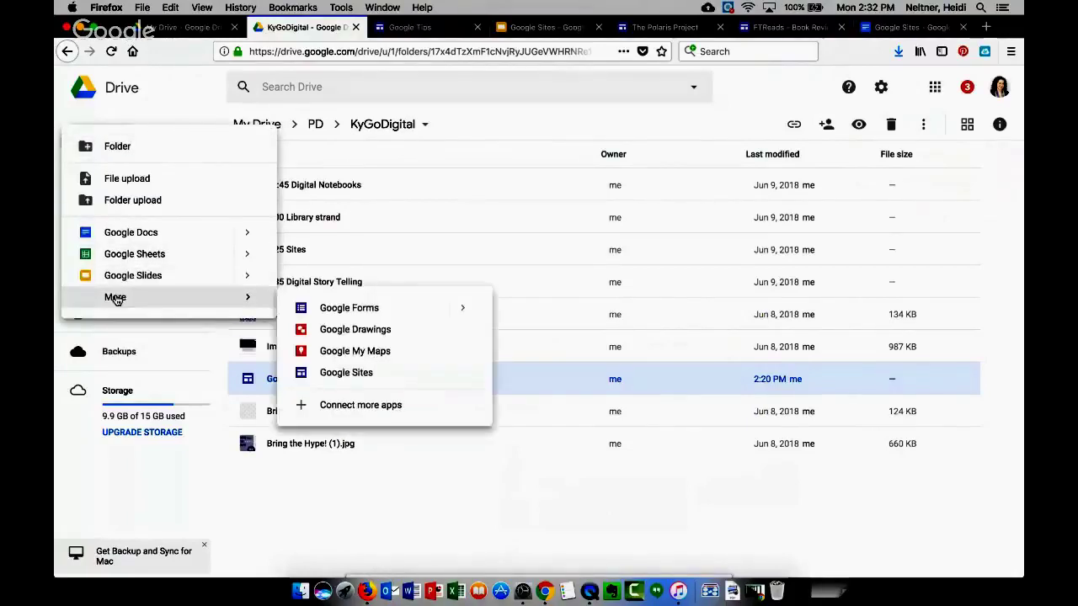
pyautogui.click(346, 373)
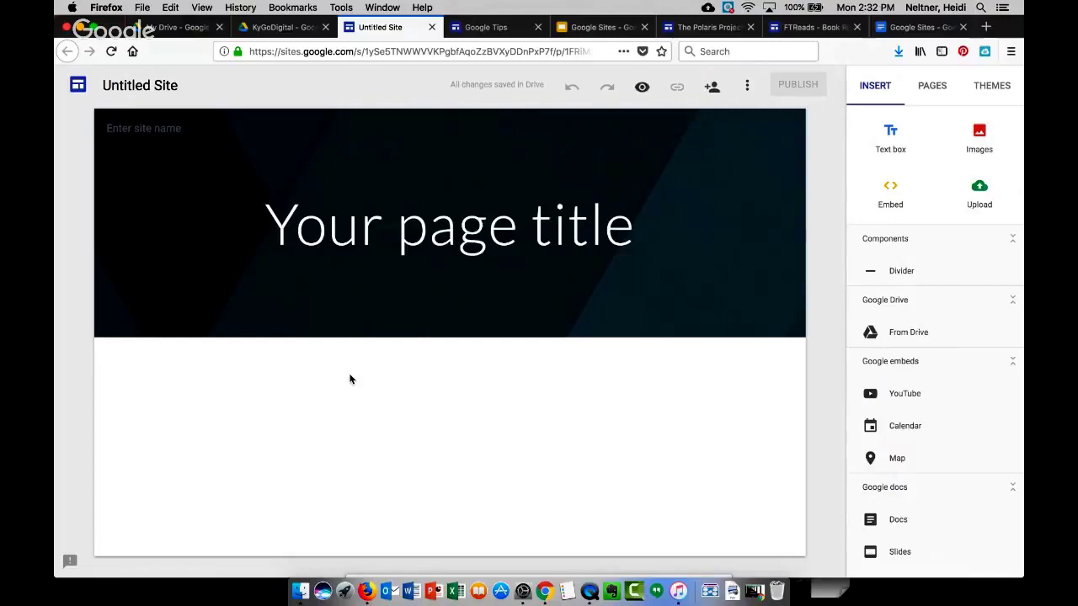
# Name the new site's document "KyGoDigital Test"
pyautogui.moveTo(429, 269)
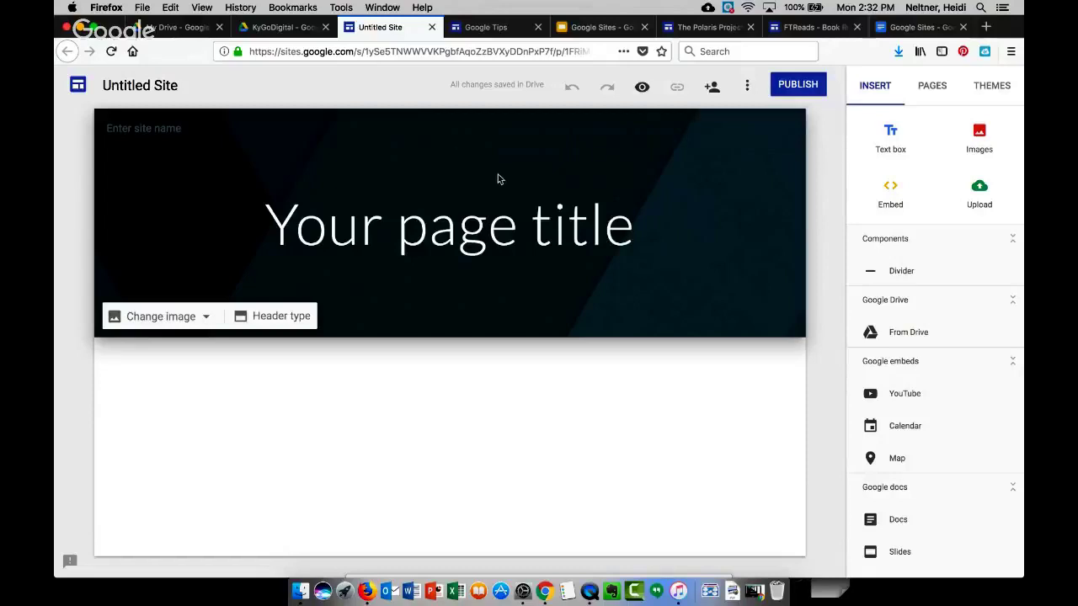
pyautogui.click(168, 88)
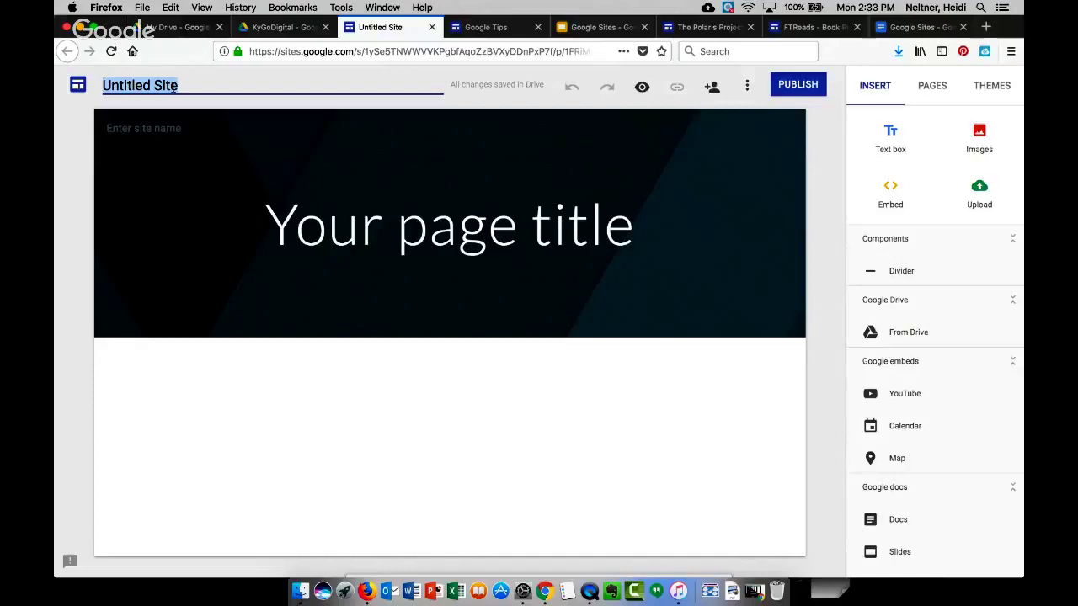
pyautogui.write('Test')
pyautogui.press('BackSpace')
pyautogui.press('BackSpace')
pyautogui.press('BackSpace')
pyautogui.press('BackSpace')
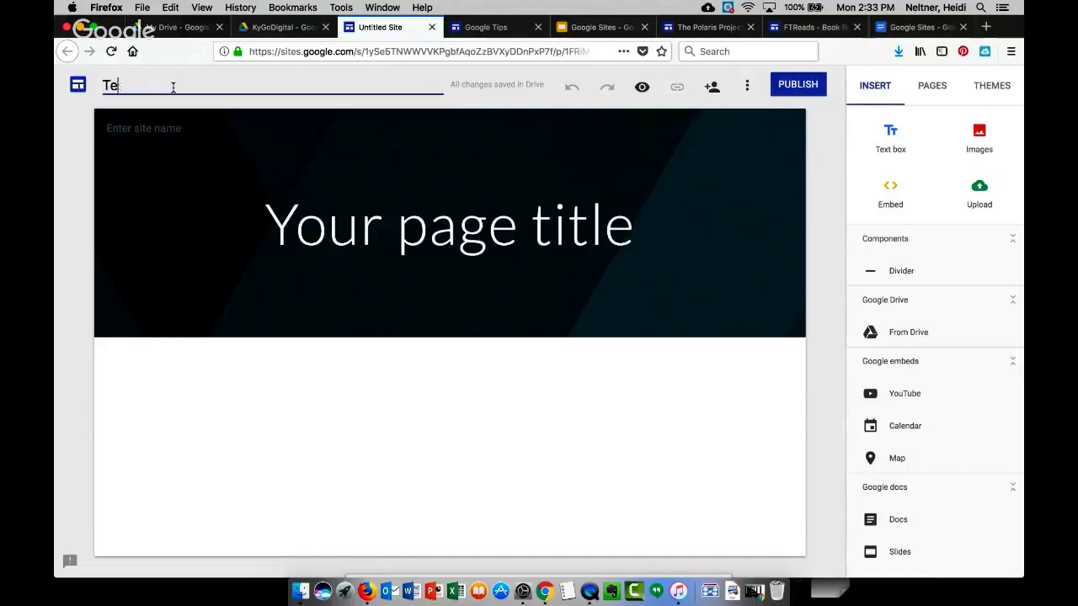
pyautogui.write('KyGoDigital Test')
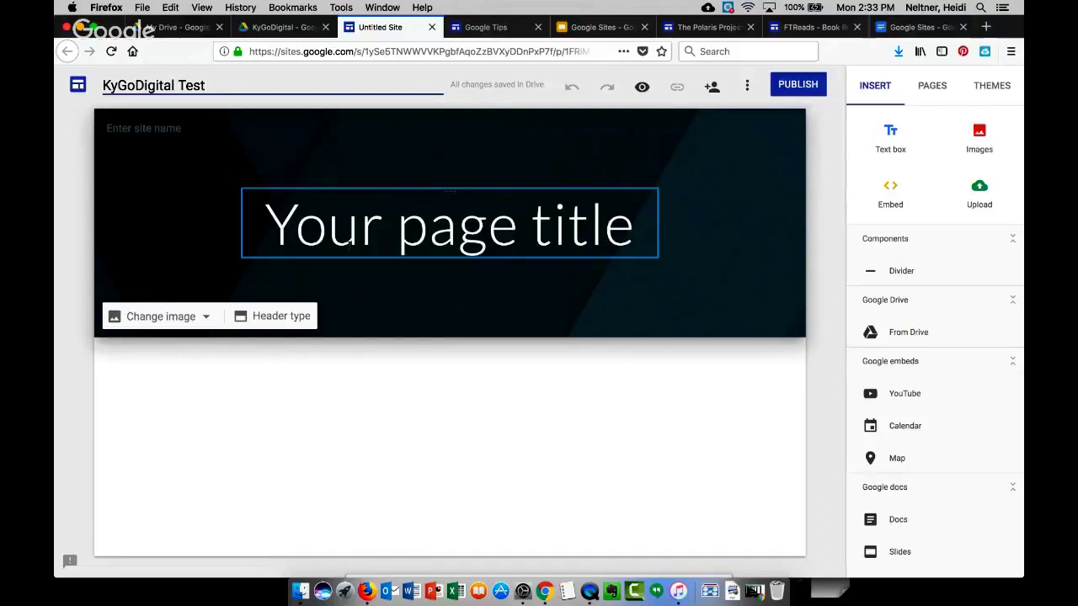
# Set the site name in the header to "Home"
pyautogui.click(171, 130)
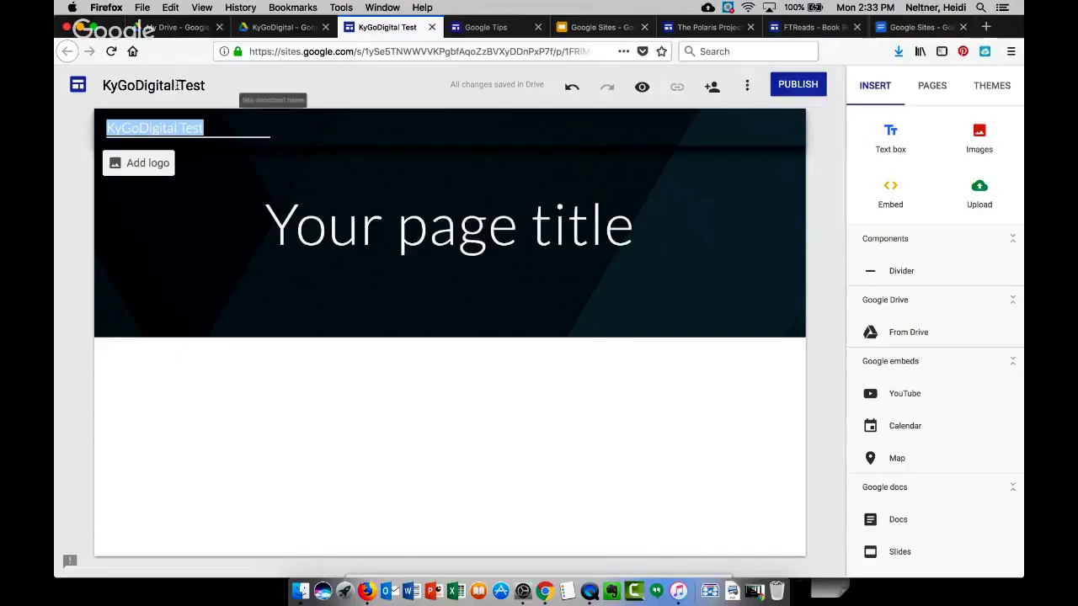
pyautogui.click(205, 128)
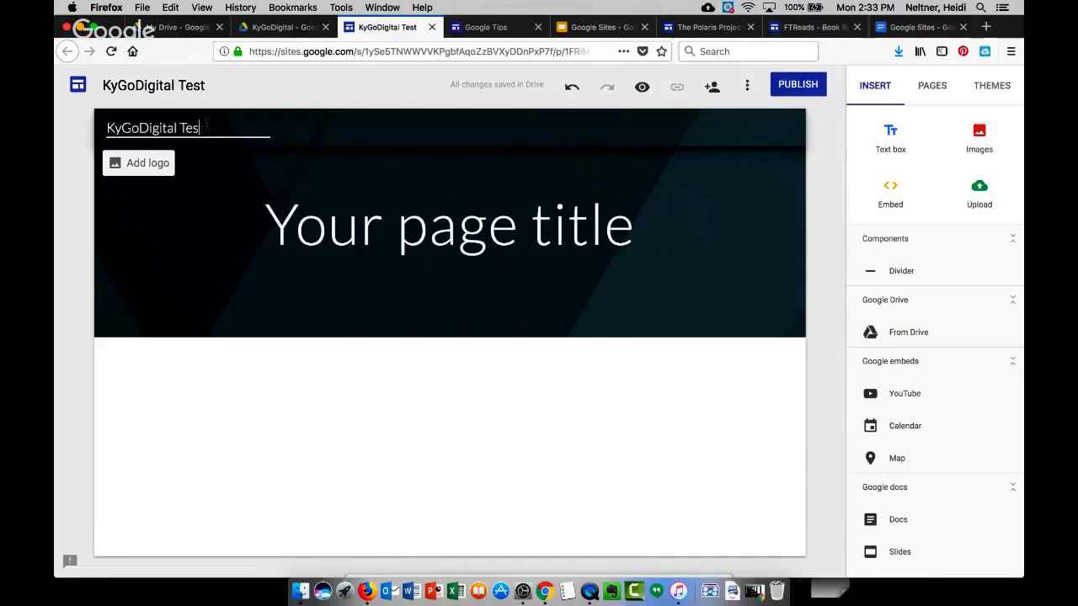
pyautogui.press('BackSpace')
pyautogui.press('BackSpace')
pyautogui.press('BackSpace')
pyautogui.press('BackSpace')
pyautogui.press('BackSpace')
pyautogui.press('BackSpace')
pyautogui.press('BackSpace')
pyautogui.press('BackSpace')
pyautogui.press('BackSpace')
pyautogui.press('BackSpace')
pyautogui.press('BackSpace')
pyautogui.press('BackSpace')
pyautogui.press('BackSpace')
pyautogui.press('BackSpace')
pyautogui.press('BackSpace')
pyautogui.write('H')
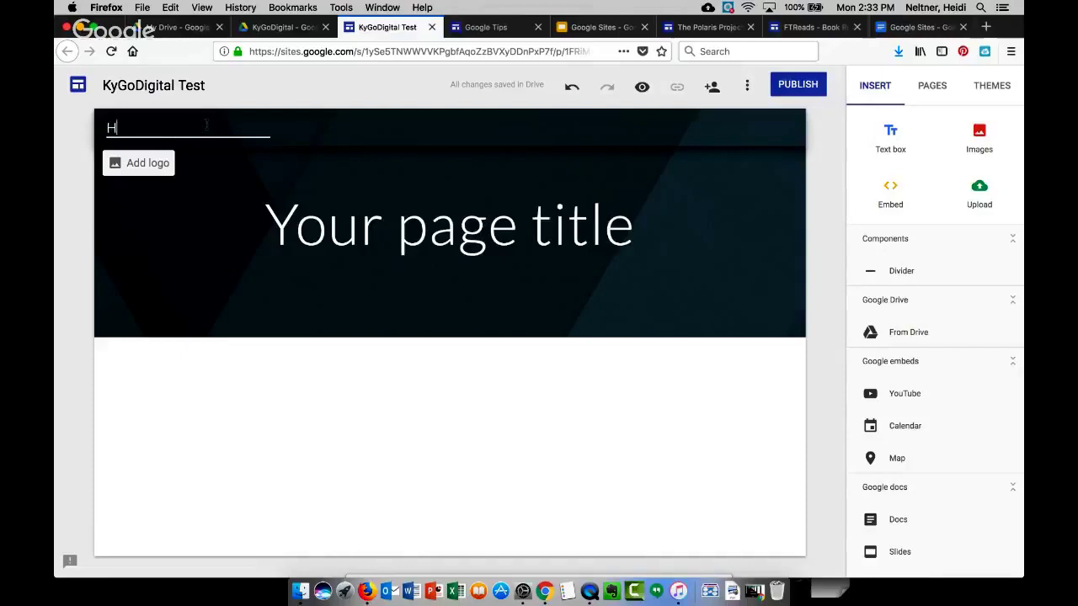
pyautogui.write('ome')
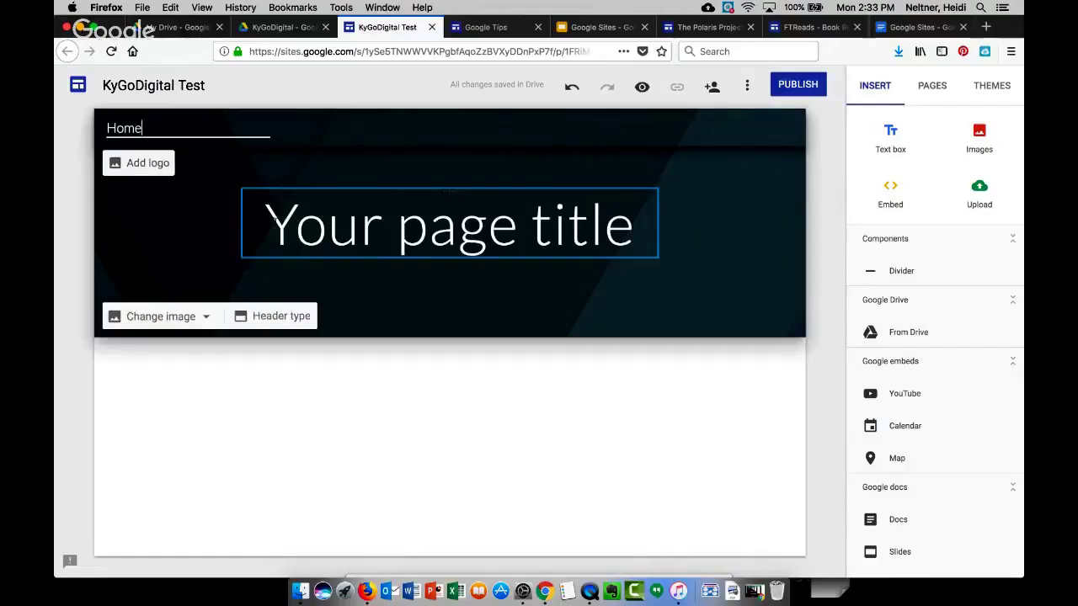
# Replace the placeholder page title in the header with "Welcome"
pyautogui.click(469, 239)
pyautogui.write('W')
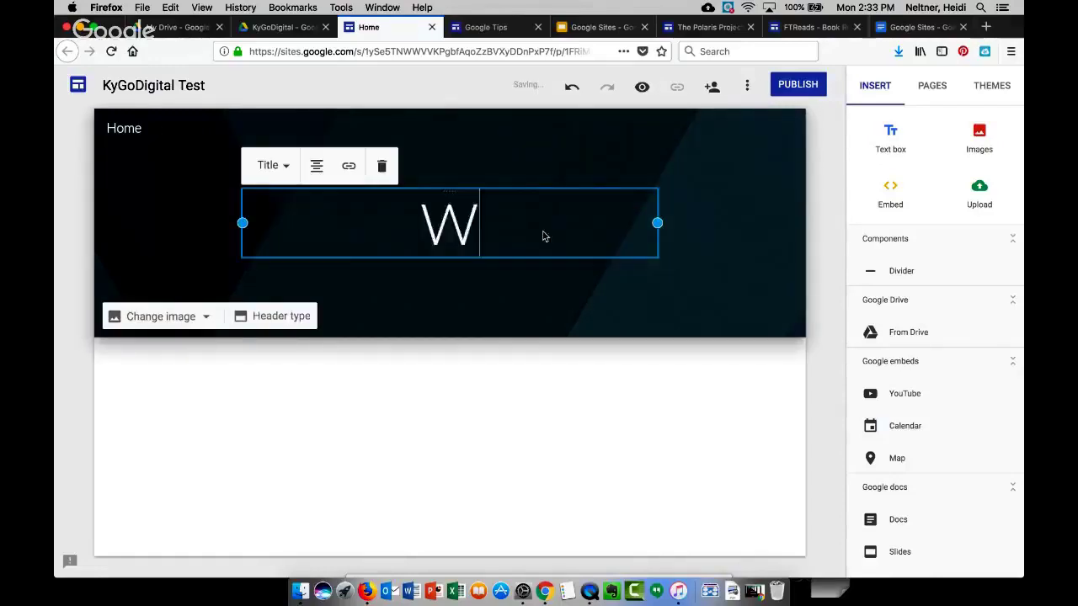
pyautogui.write('elcome')
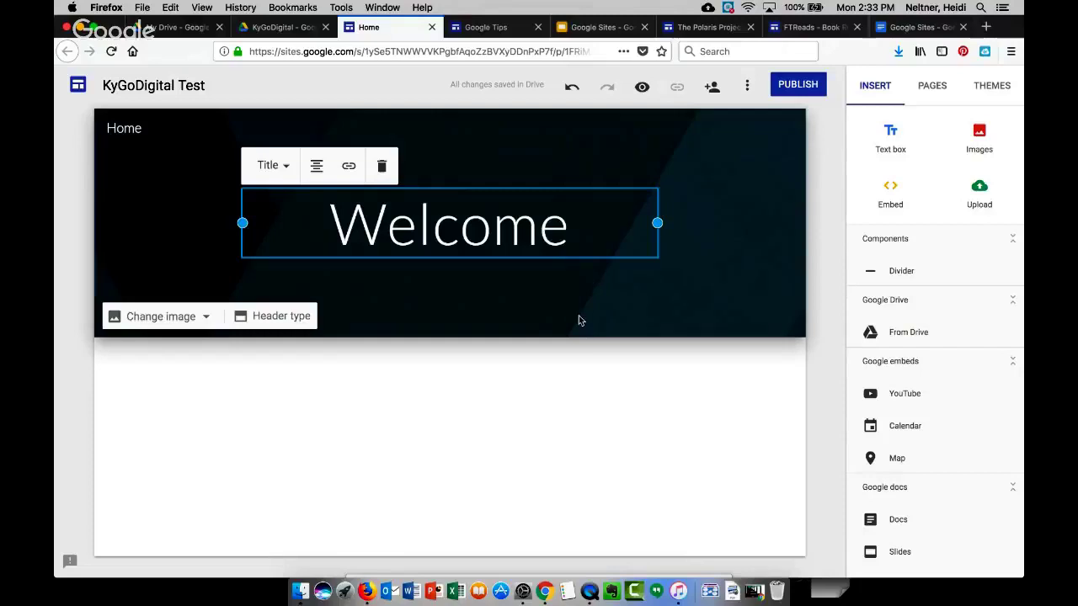
pyautogui.click(578, 315)
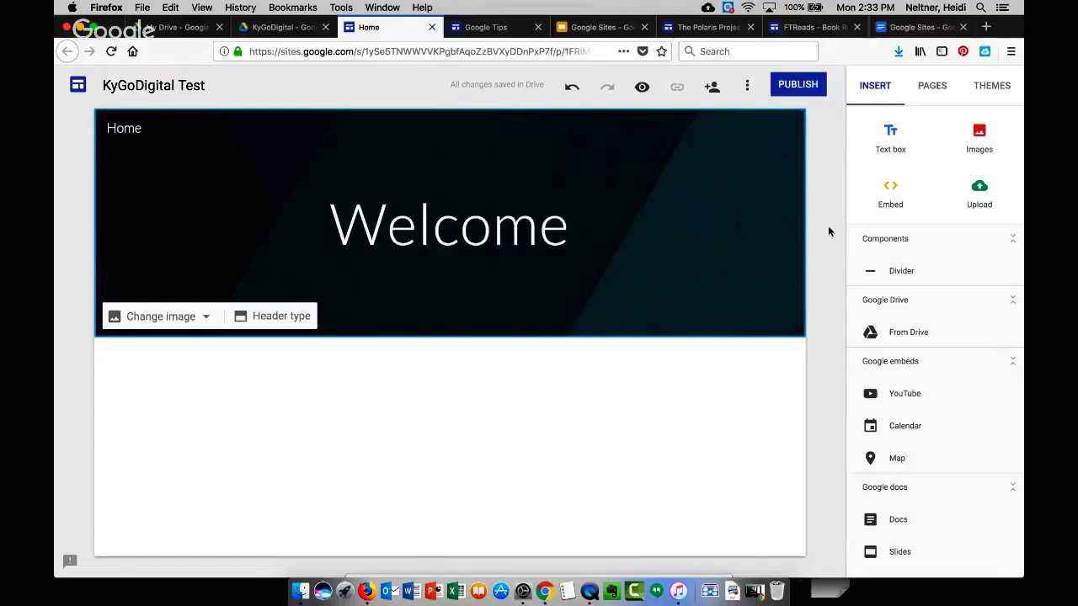
# Try the pink, green, purple and black colours of the Simple theme on the site
pyautogui.click(1005, 95)
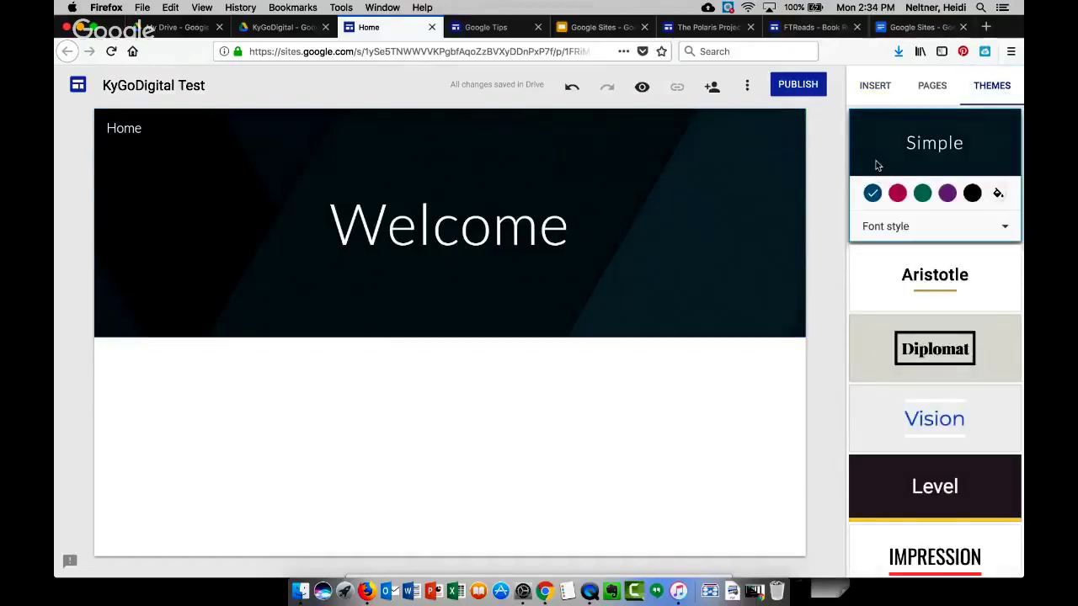
pyautogui.click(898, 194)
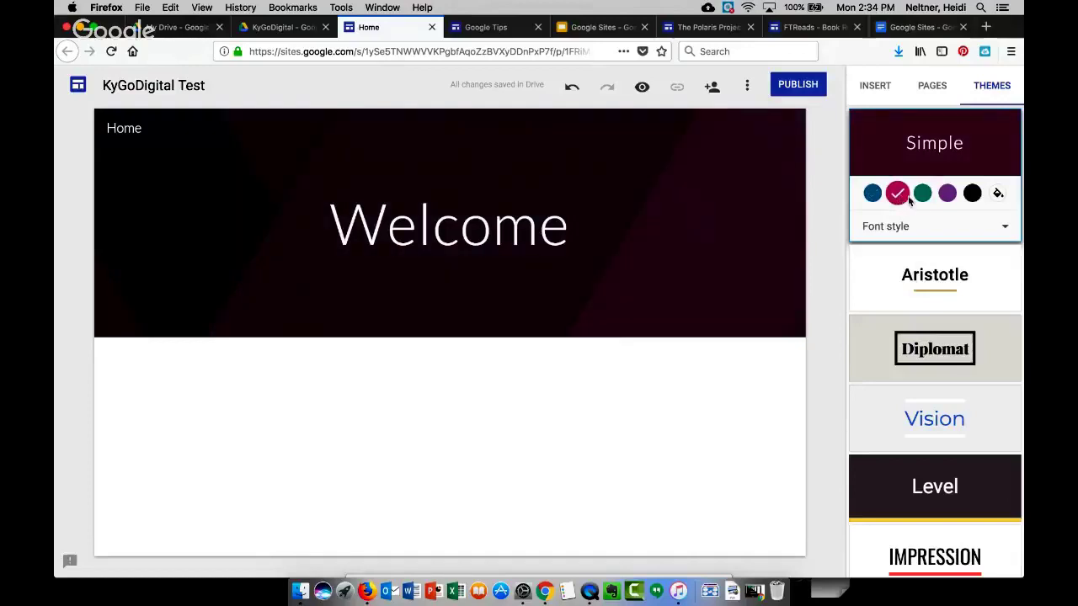
pyautogui.click(923, 193)
pyautogui.click(947, 194)
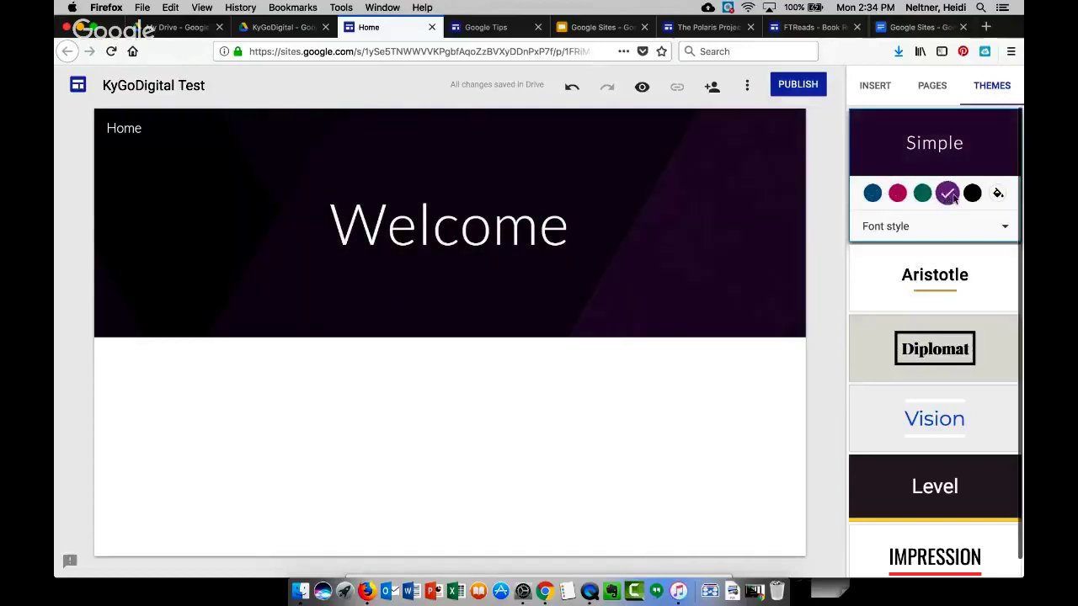
pyautogui.click(971, 194)
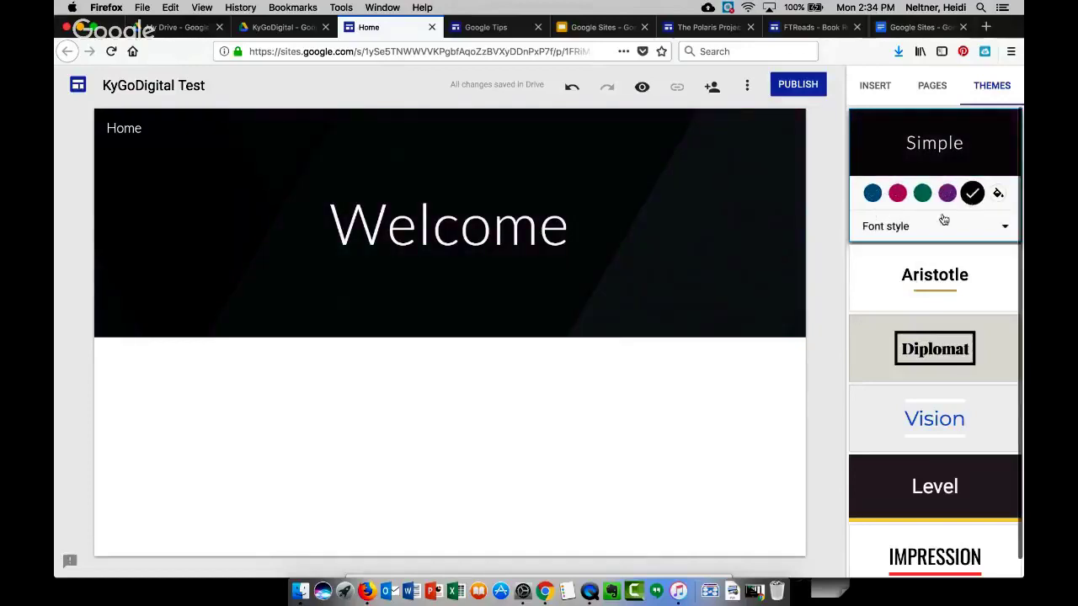
pyautogui.scroll(-1, 914, 300)
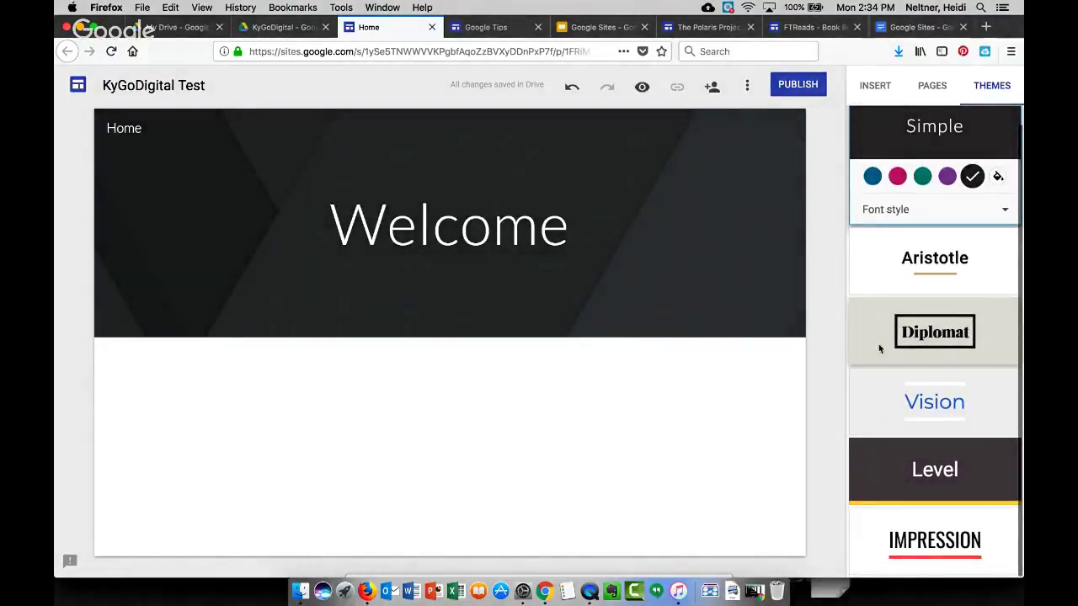
# Try the Aristotle and Diplomat themes on the site and look at the font styles each one offers
pyautogui.click(881, 290)
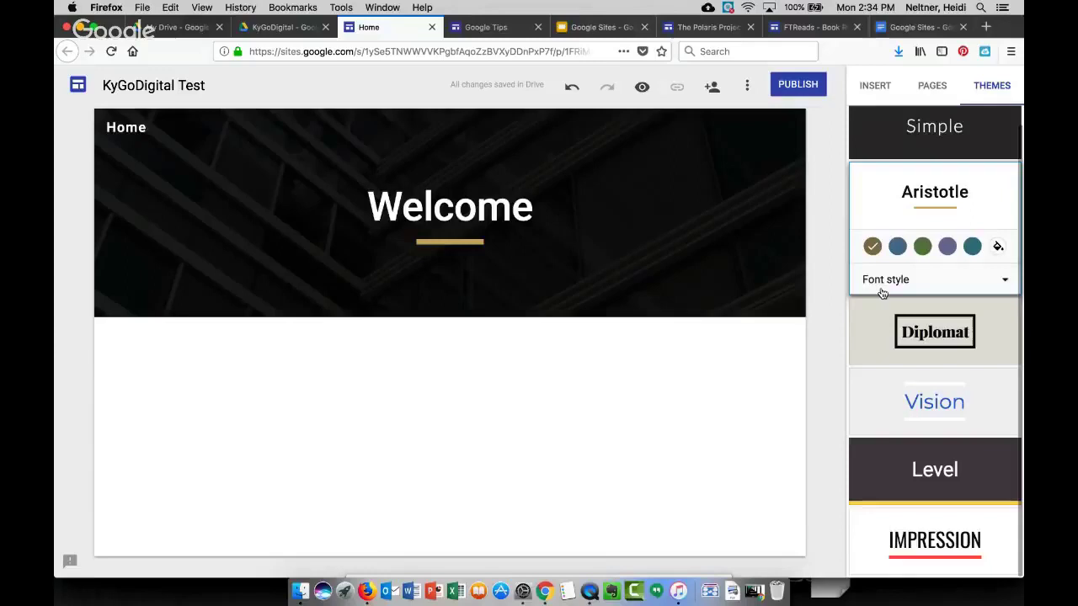
pyautogui.click(875, 351)
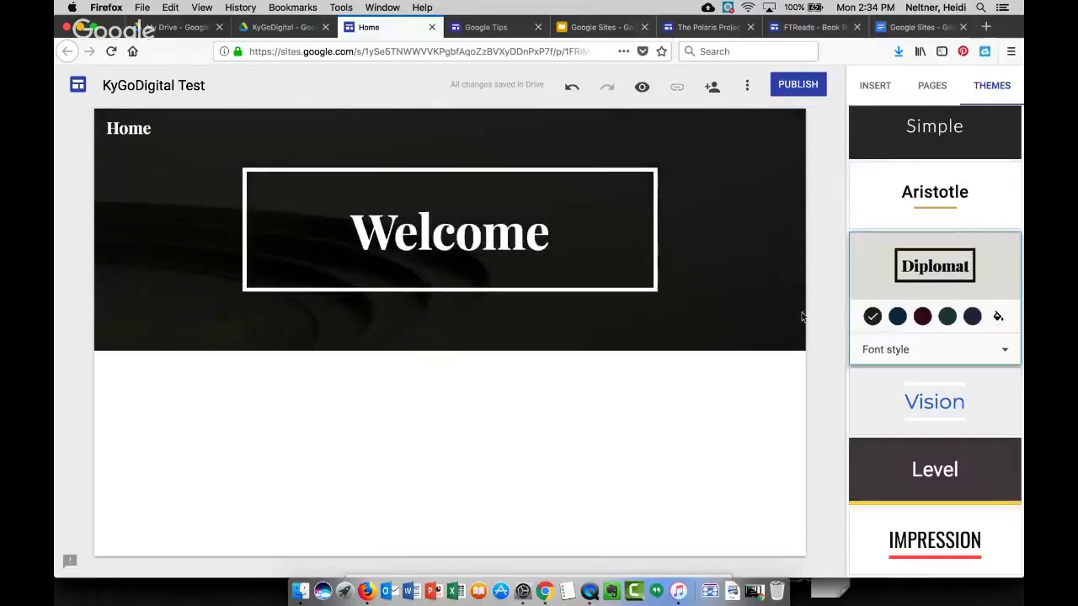
pyautogui.click(912, 354)
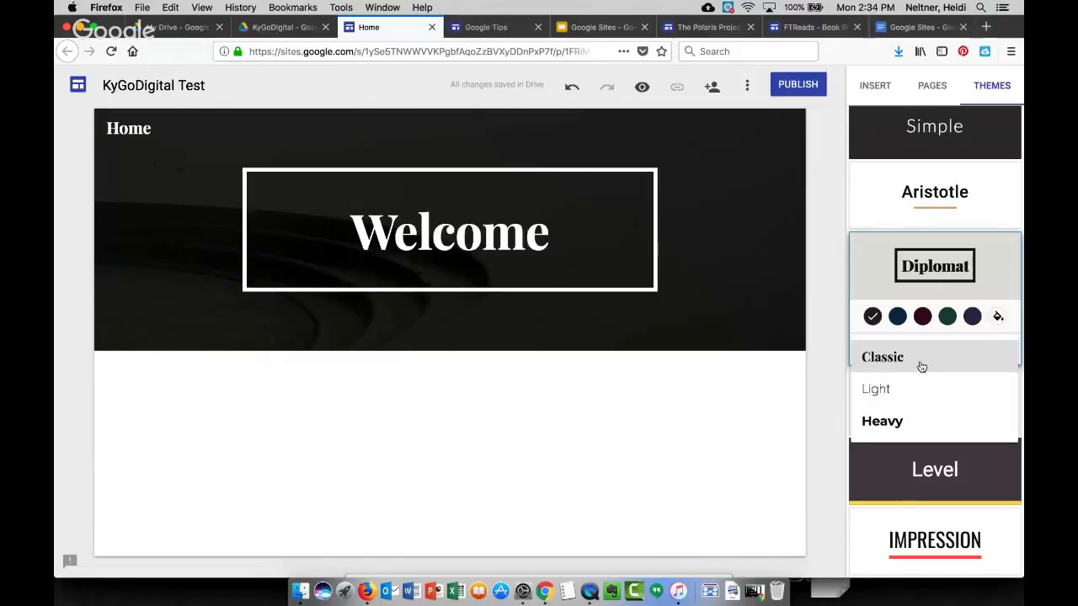
pyautogui.click(940, 208)
pyautogui.click(891, 280)
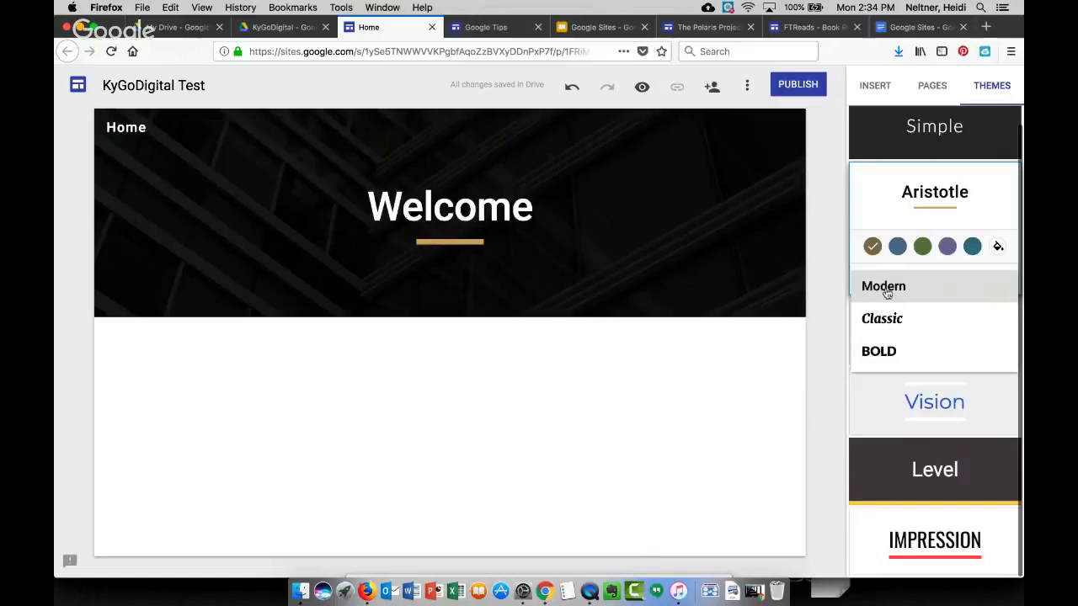
pyautogui.click(882, 214)
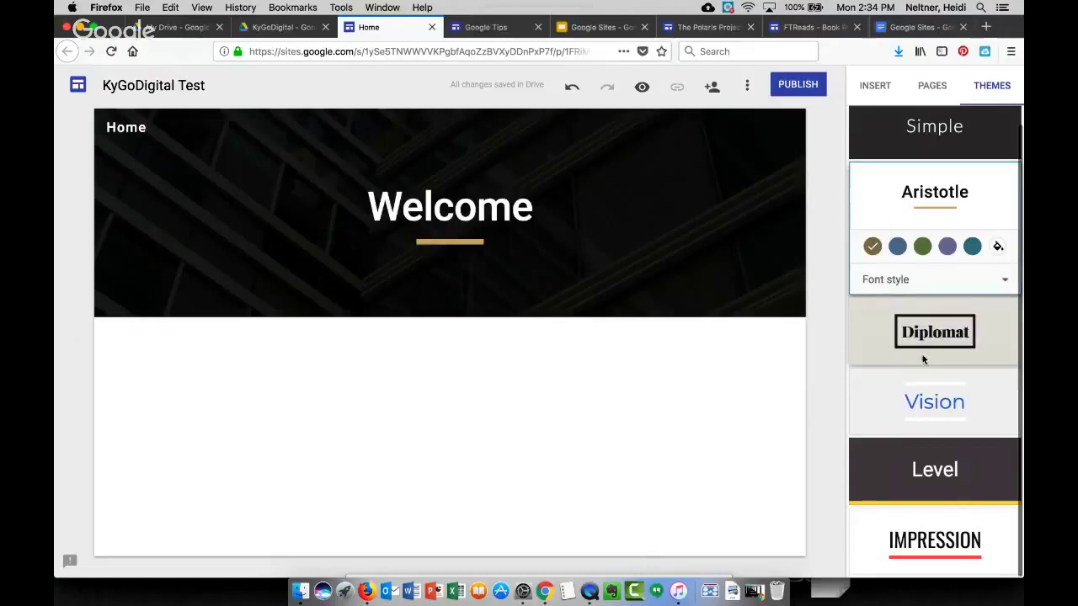
# Apply the Vision theme to the site, try its pink colour, and choose purple
pyautogui.click(923, 406)
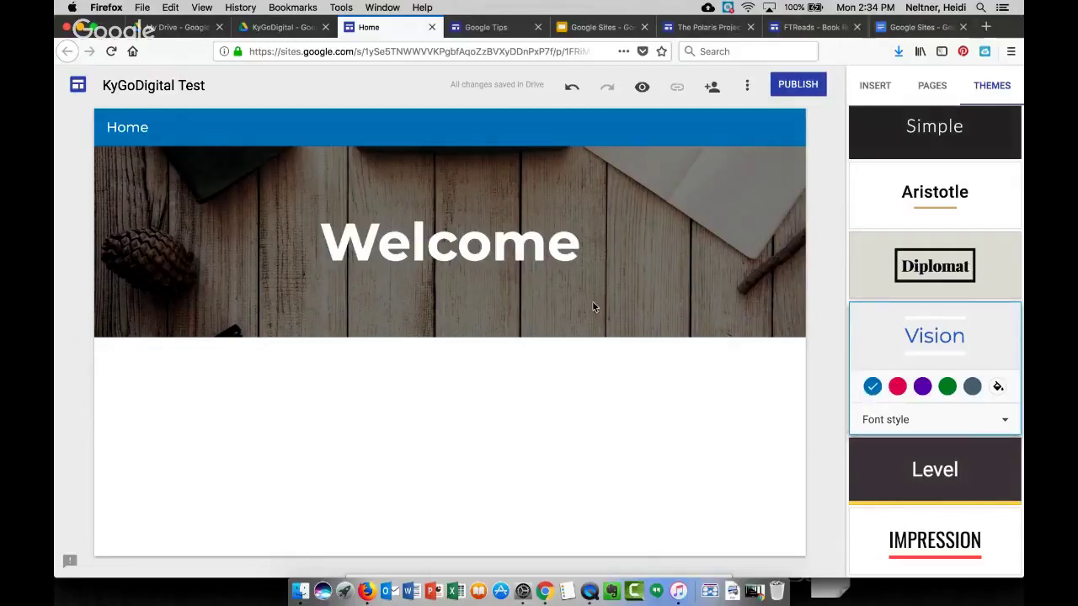
pyautogui.click(897, 387)
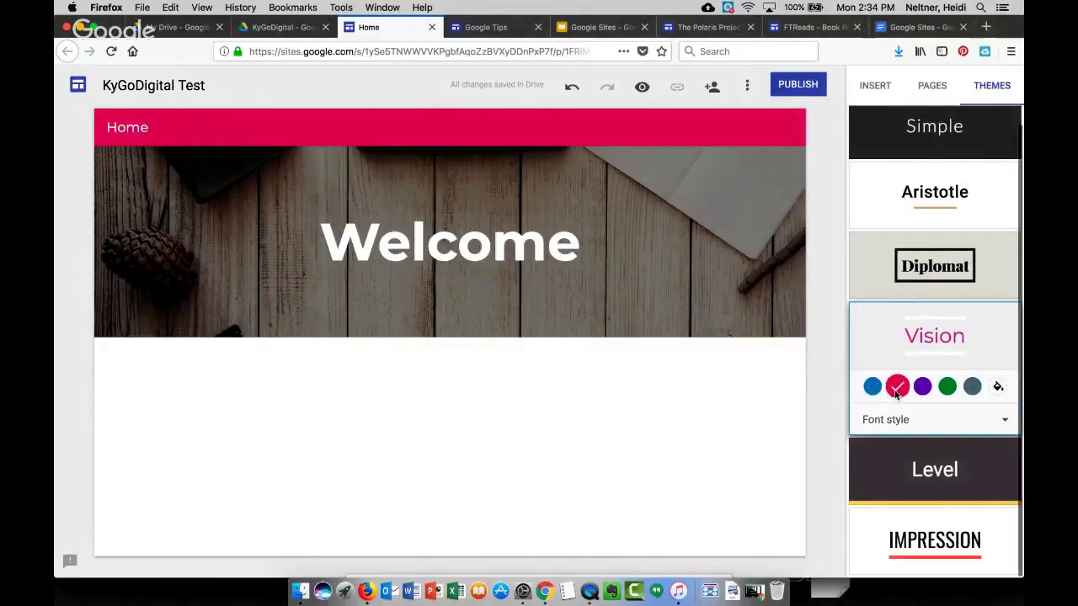
pyautogui.click(921, 386)
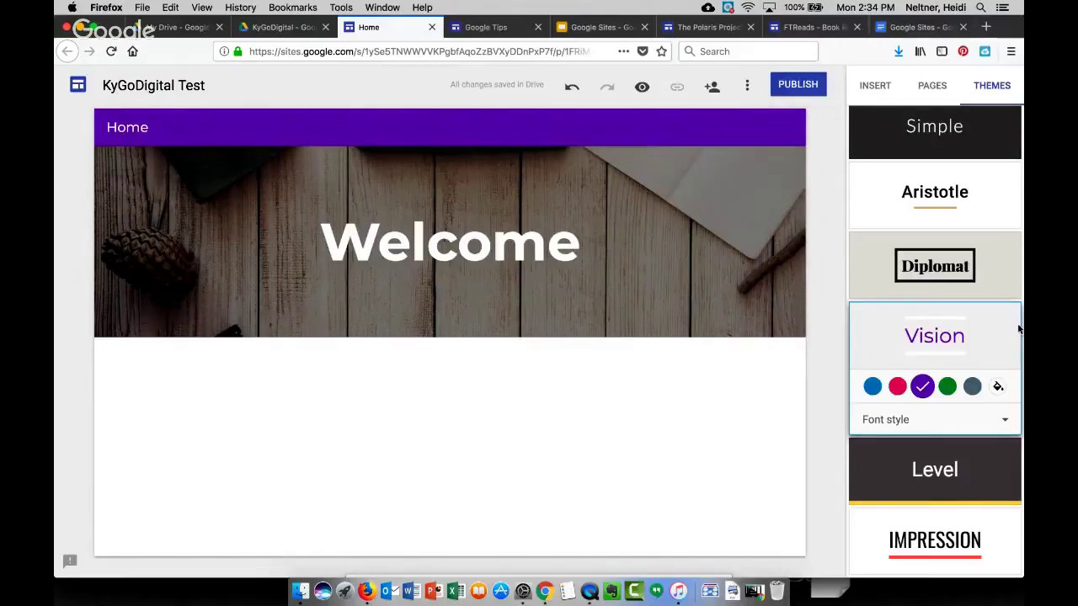
# Try the custom colour #ffb000 for the Vision theme and switch back to purple
pyautogui.click(998, 386)
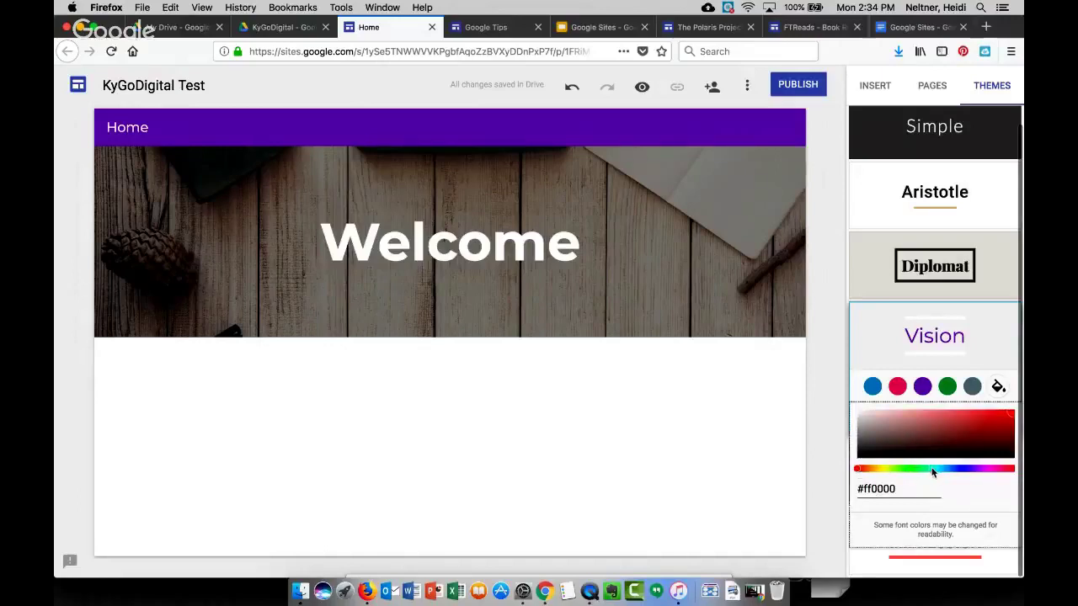
pyautogui.click(875, 468)
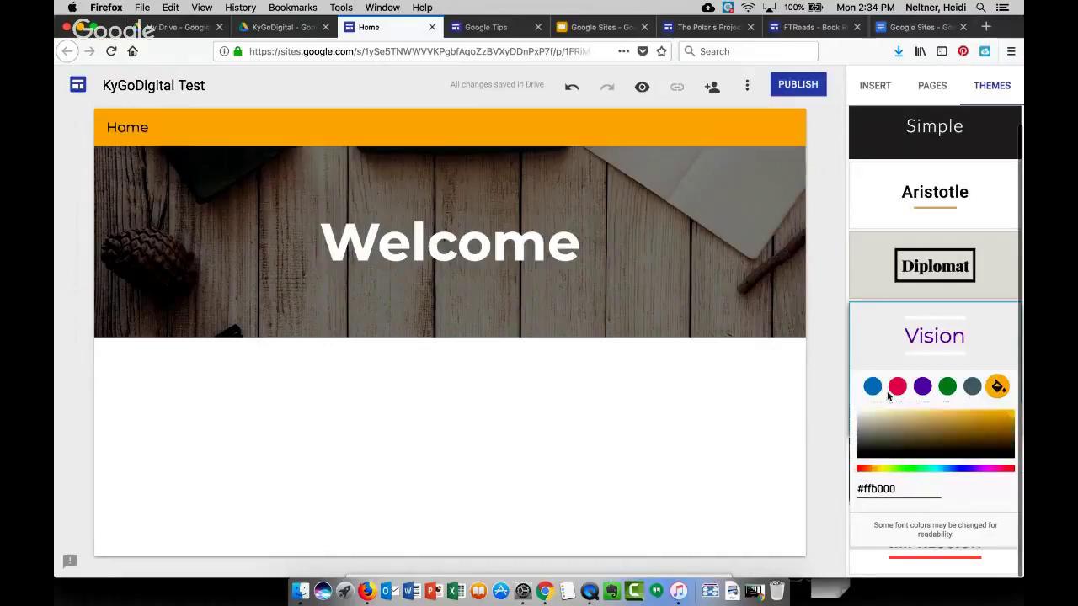
pyautogui.click(923, 386)
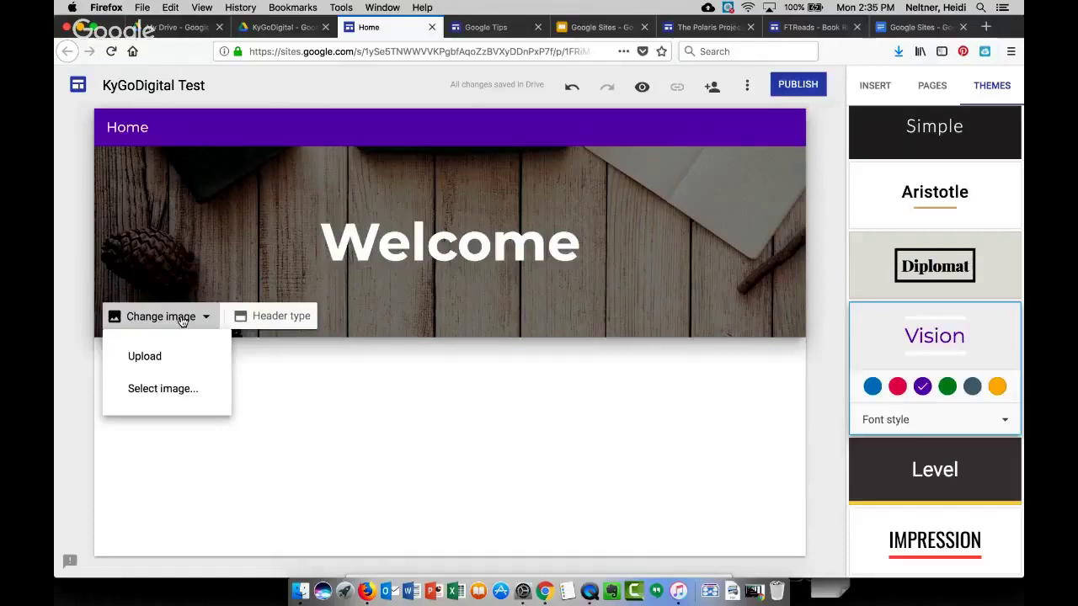
# Replace the header image with the purple geometric pattern from the image gallery
pyautogui.click(169, 390)
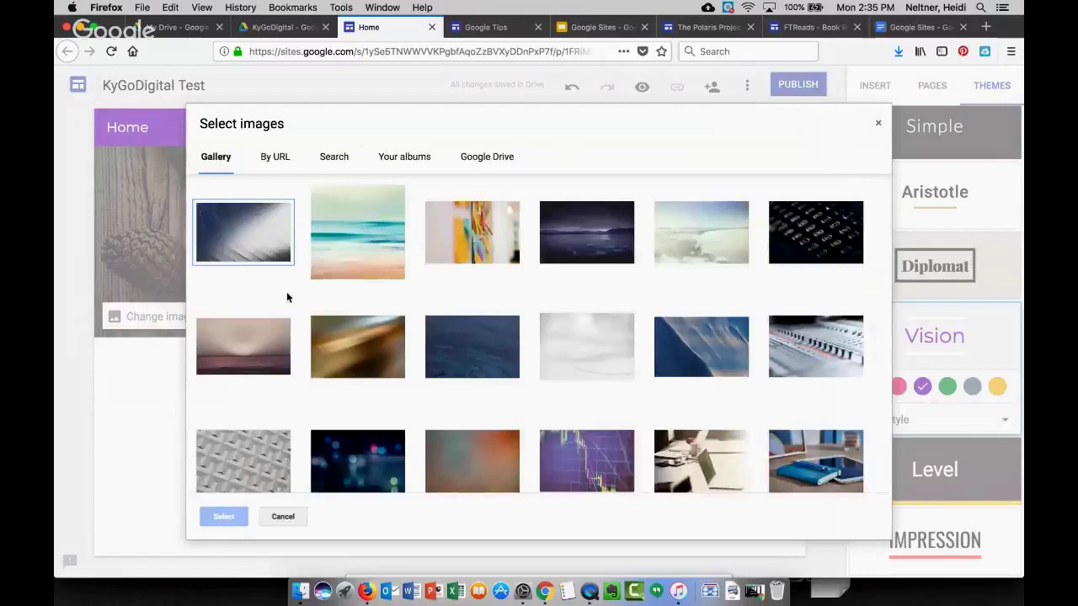
pyautogui.scroll(-5, 287, 295)
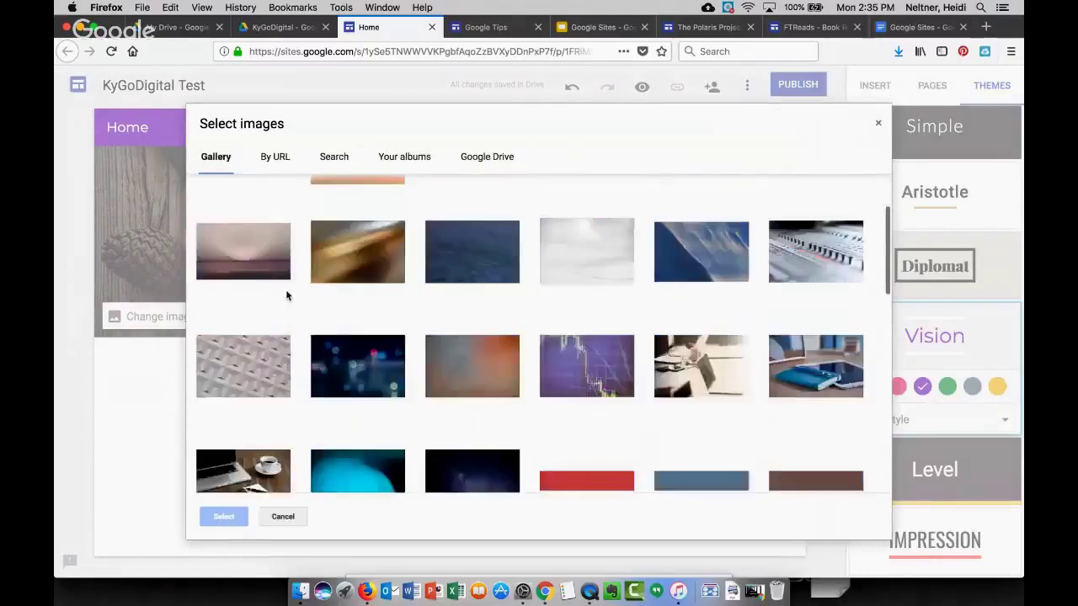
pyautogui.scroll(-5, 286, 295)
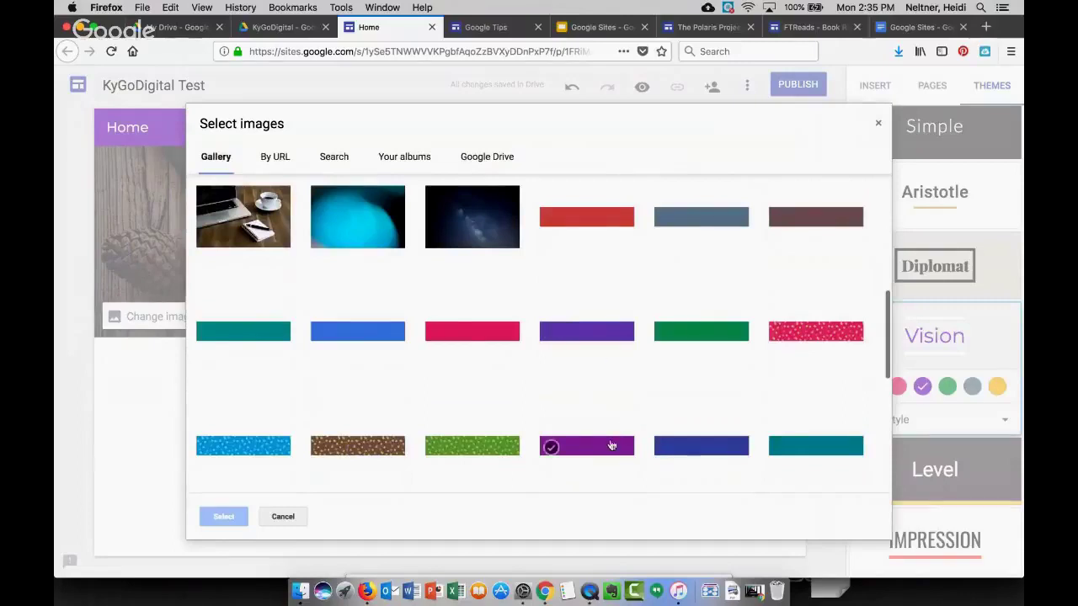
pyautogui.scroll(-2, 318, 450)
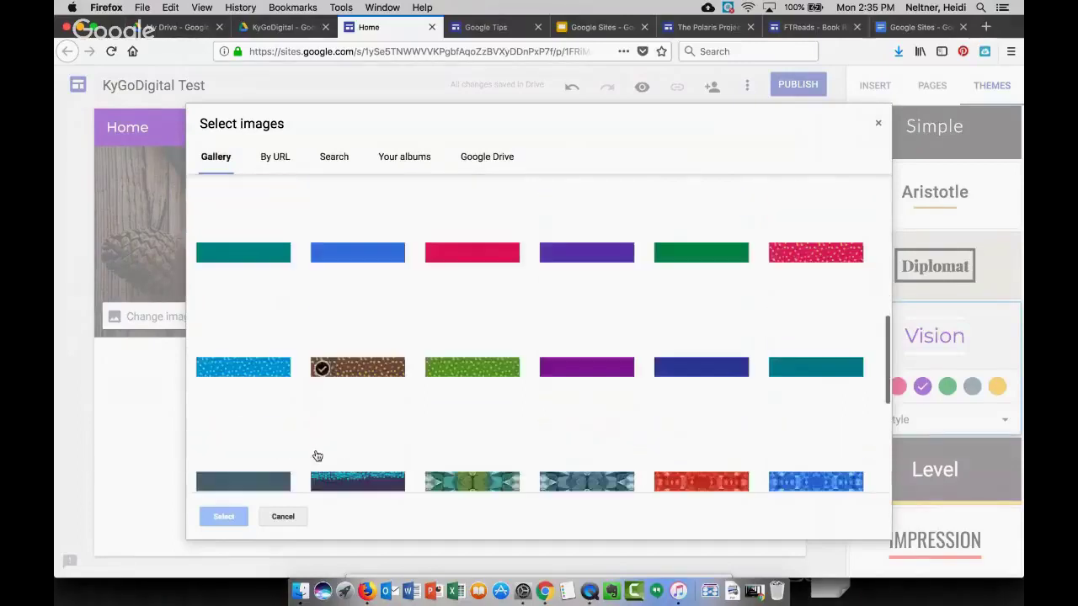
pyautogui.scroll(-2, 318, 456)
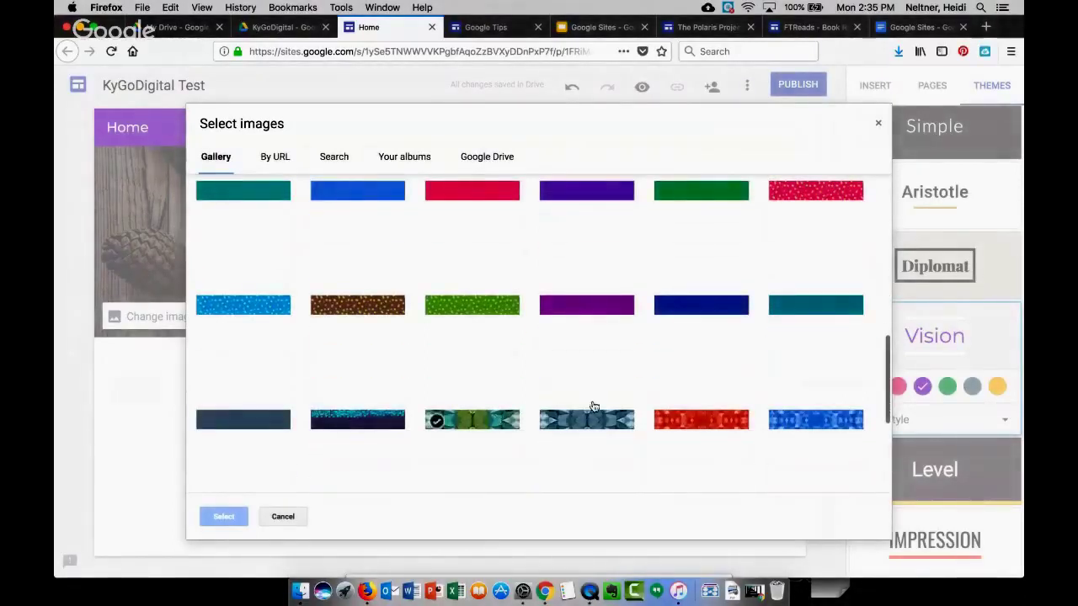
pyautogui.scroll(-3, 594, 406)
pyautogui.click(362, 438)
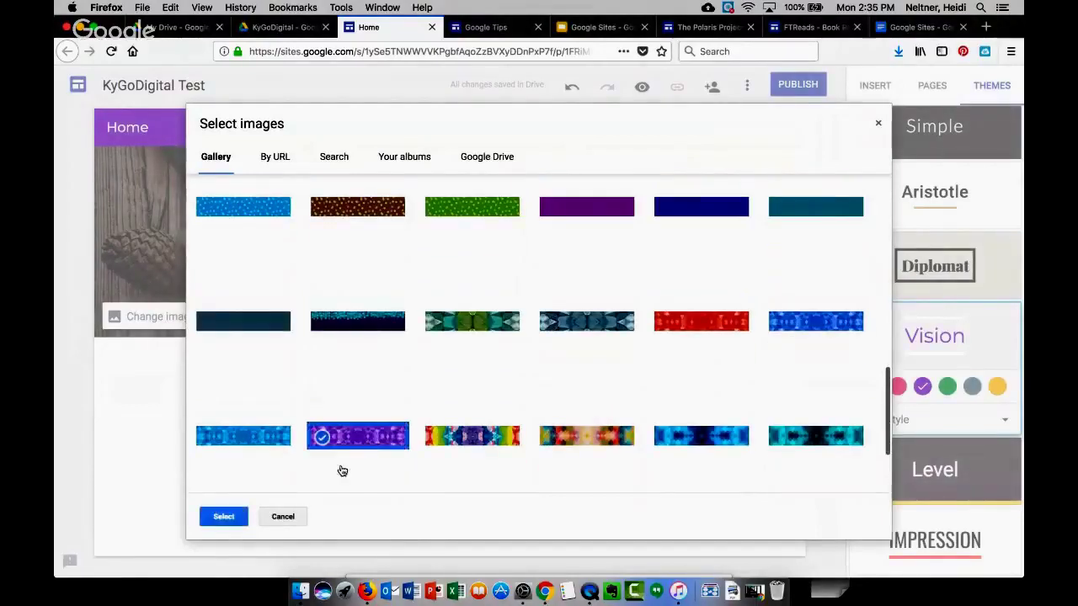
pyautogui.click(212, 516)
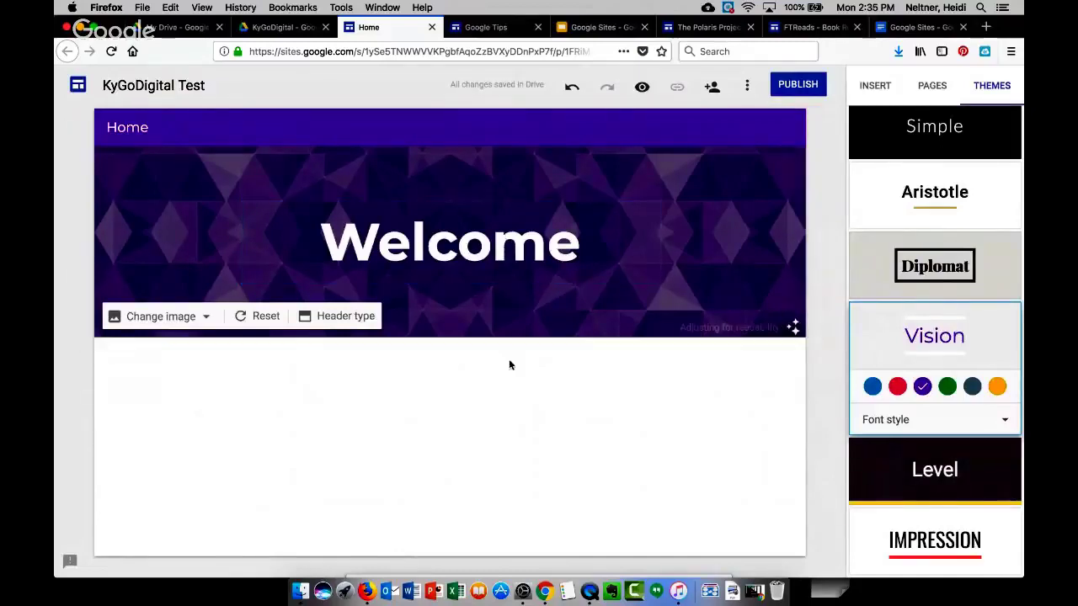
# Try the dark blue-grey colour of the Vision theme and look at its font style options
pyautogui.click(972, 386)
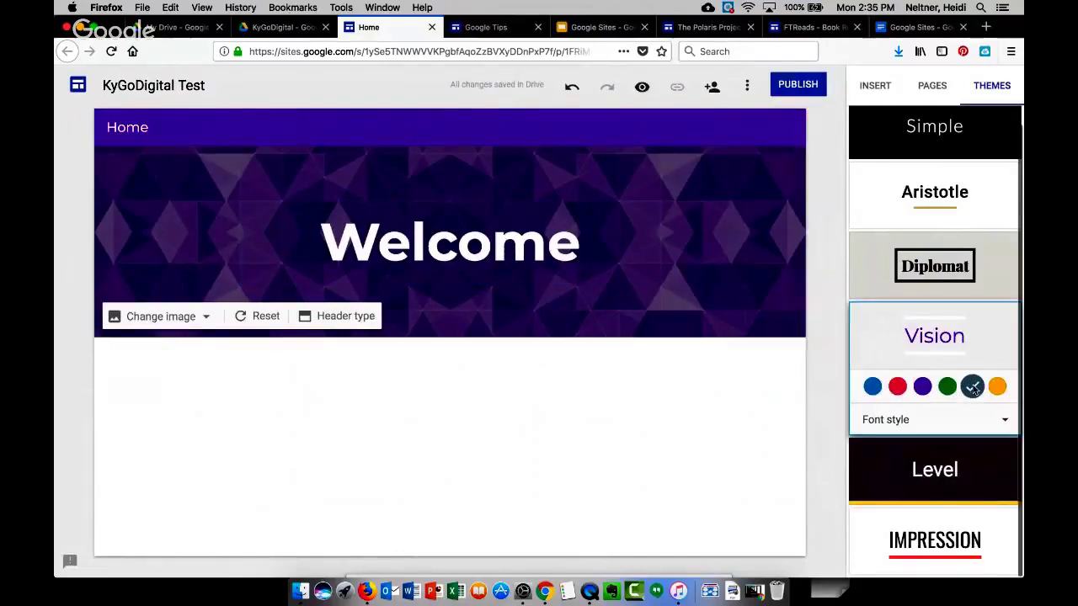
pyautogui.click(1004, 421)
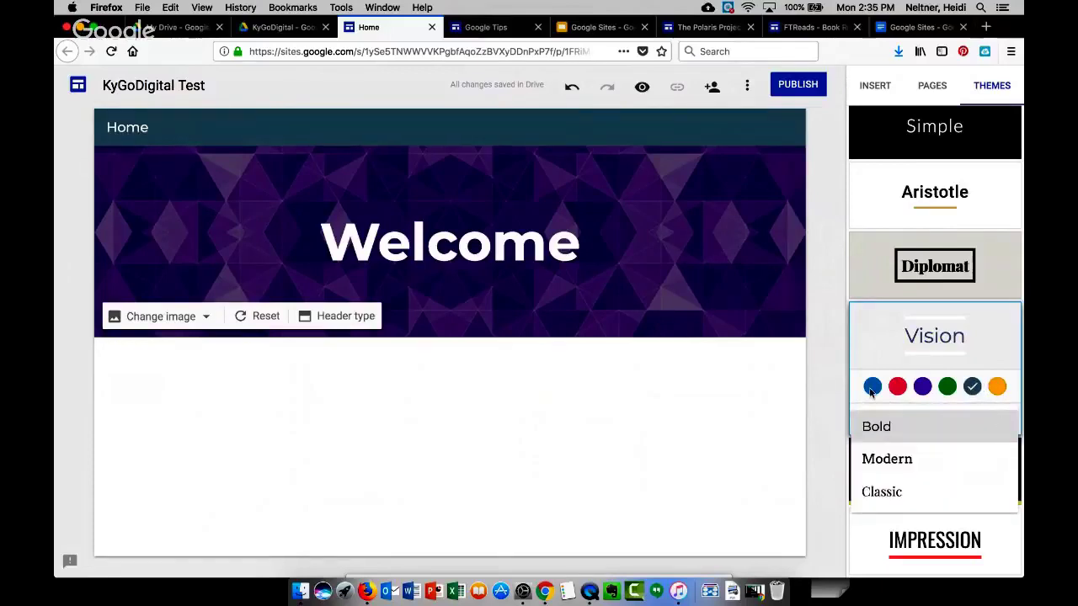
pyautogui.click(876, 351)
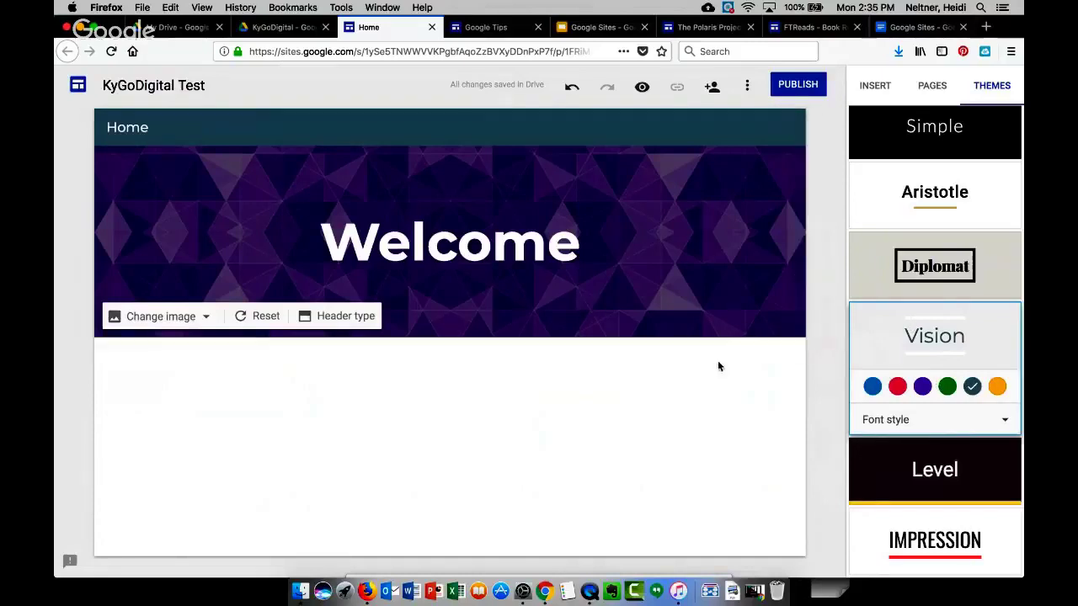
# Set a custom near-black colour, #121211, for the Vision theme
pyautogui.click(997, 385)
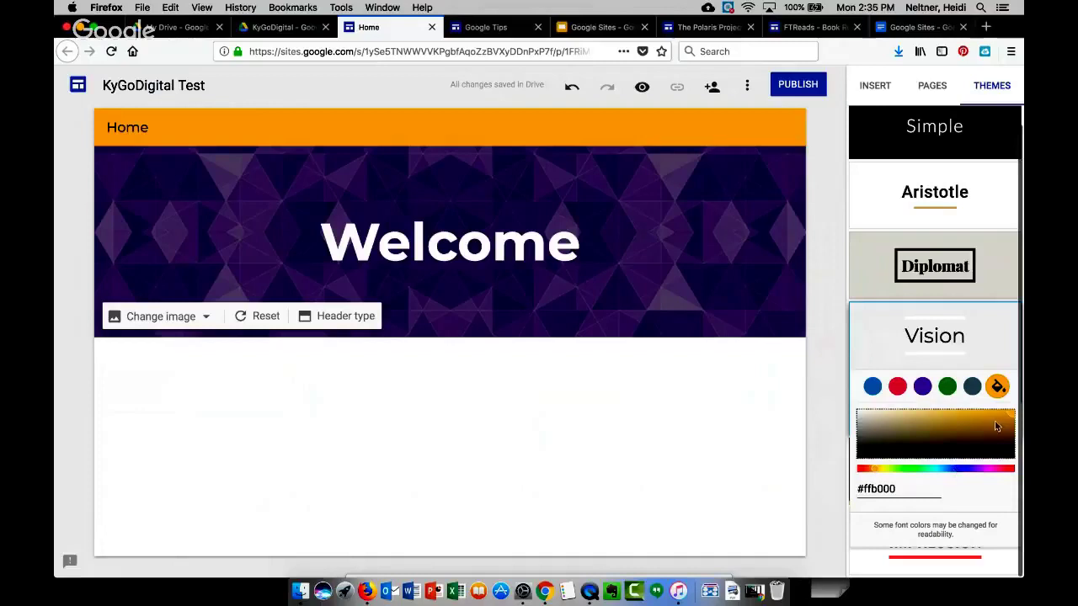
pyautogui.click(996, 413)
pyautogui.moveTo(996, 413)
pyautogui.mouseDown()
pyautogui.moveTo(894, 426)
pyautogui.moveTo(866, 455)
pyautogui.mouseUp()
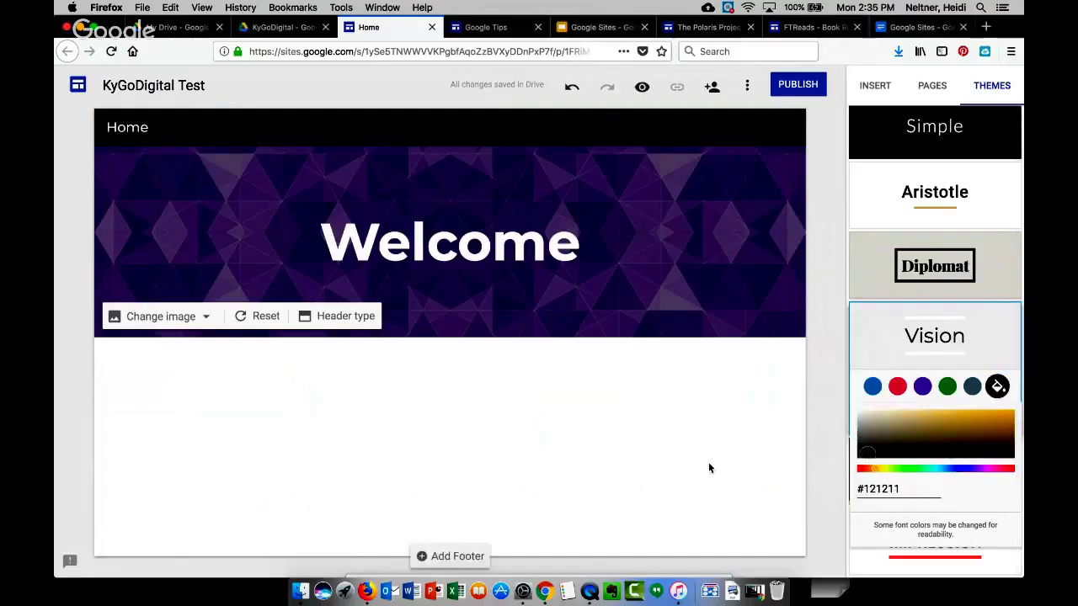
pyautogui.click(671, 476)
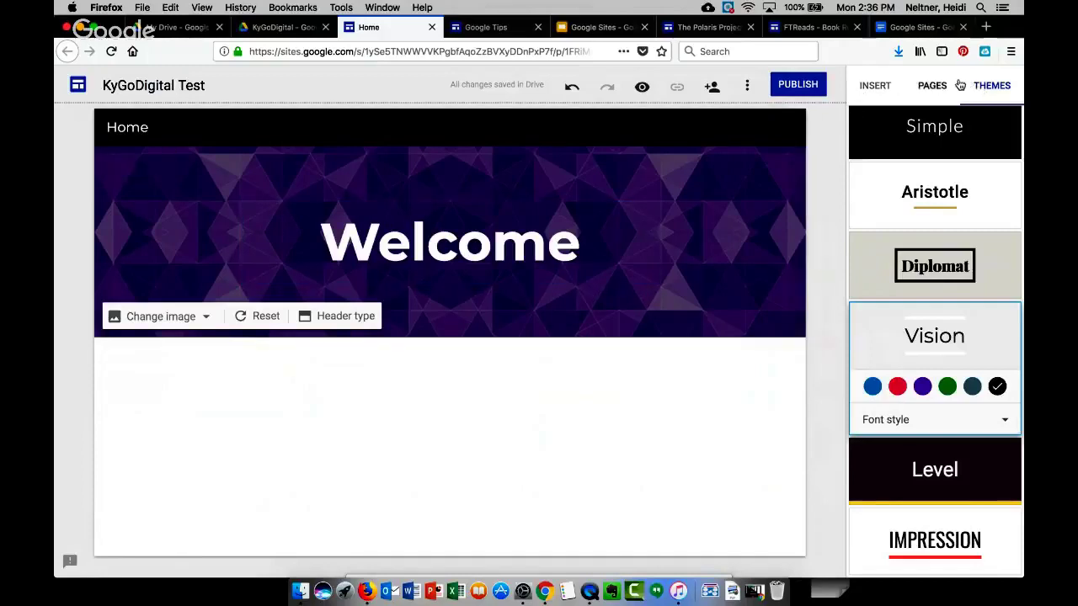
# Insert a text box below the header on the Home page containing "Add Text"
pyautogui.click(874, 84)
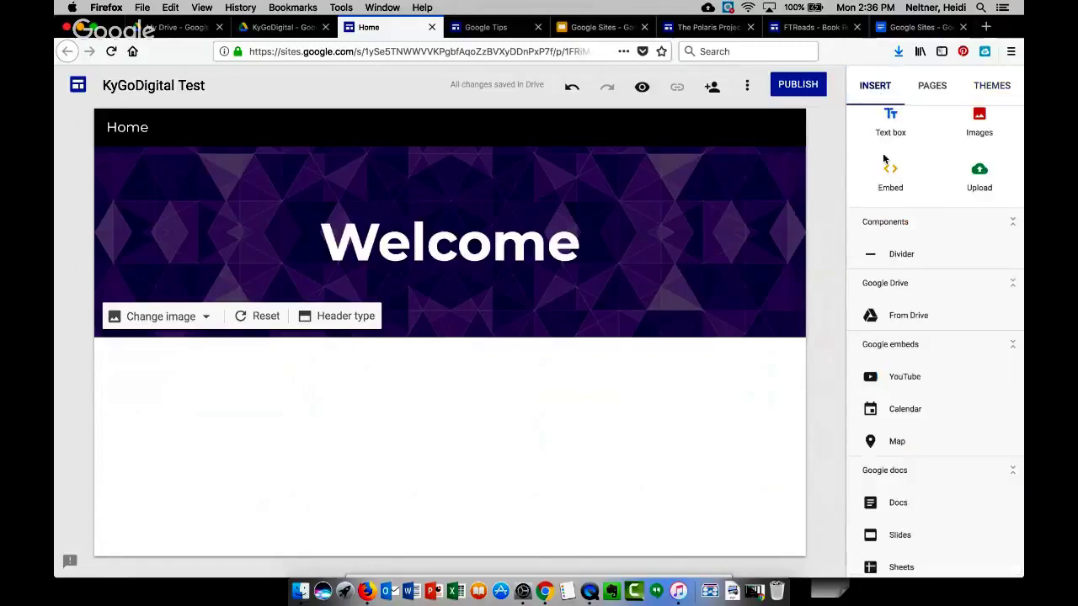
pyautogui.scroll(1, 883, 165)
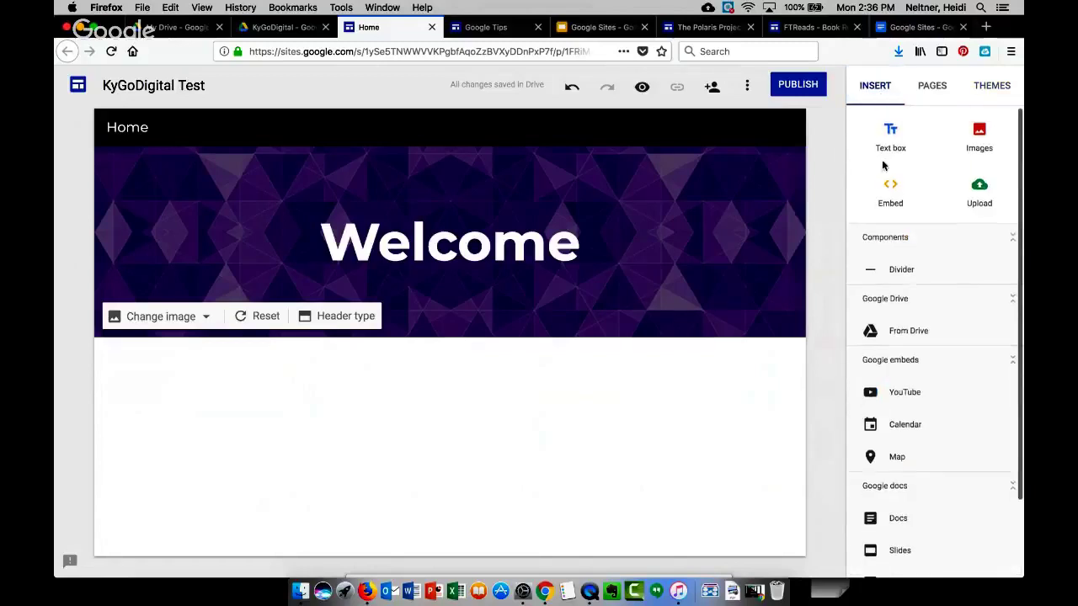
pyautogui.scroll(-3, 882, 165)
pyautogui.scroll(3, 883, 166)
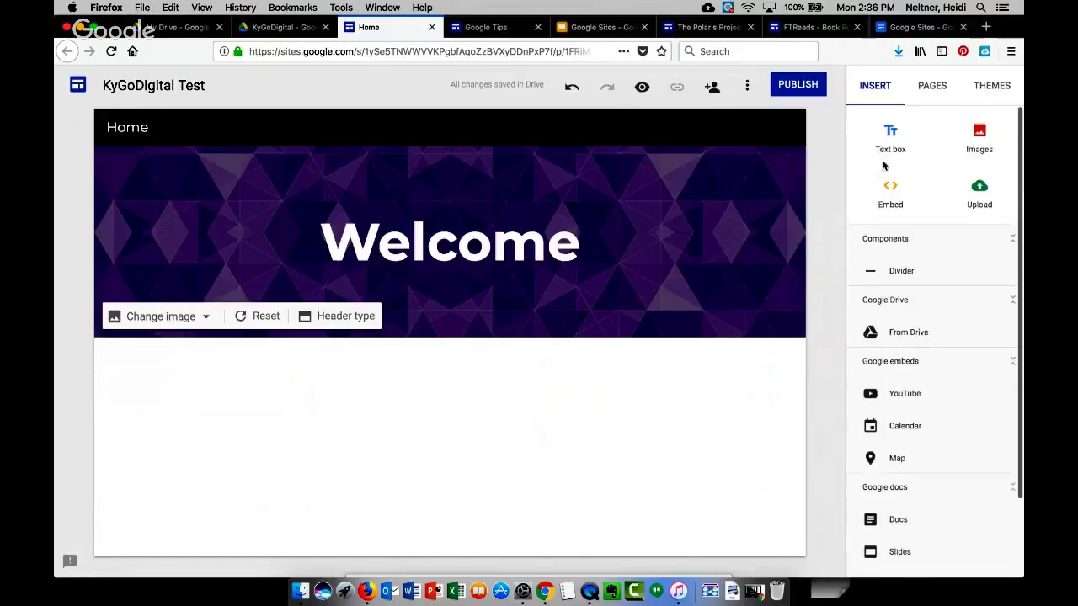
pyautogui.doubleClick(141, 354)
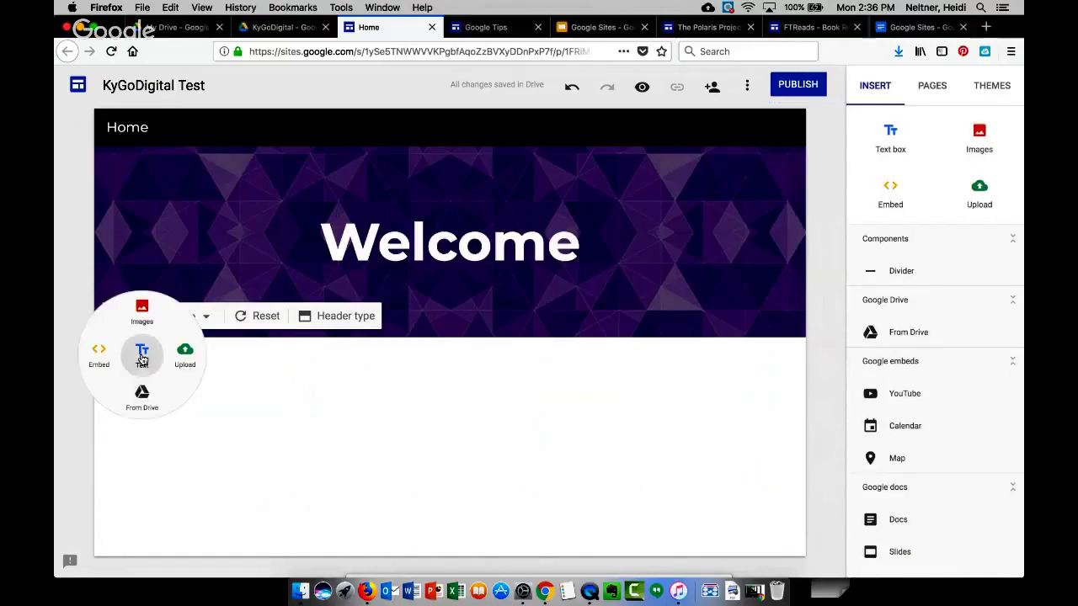
pyautogui.click(141, 357)
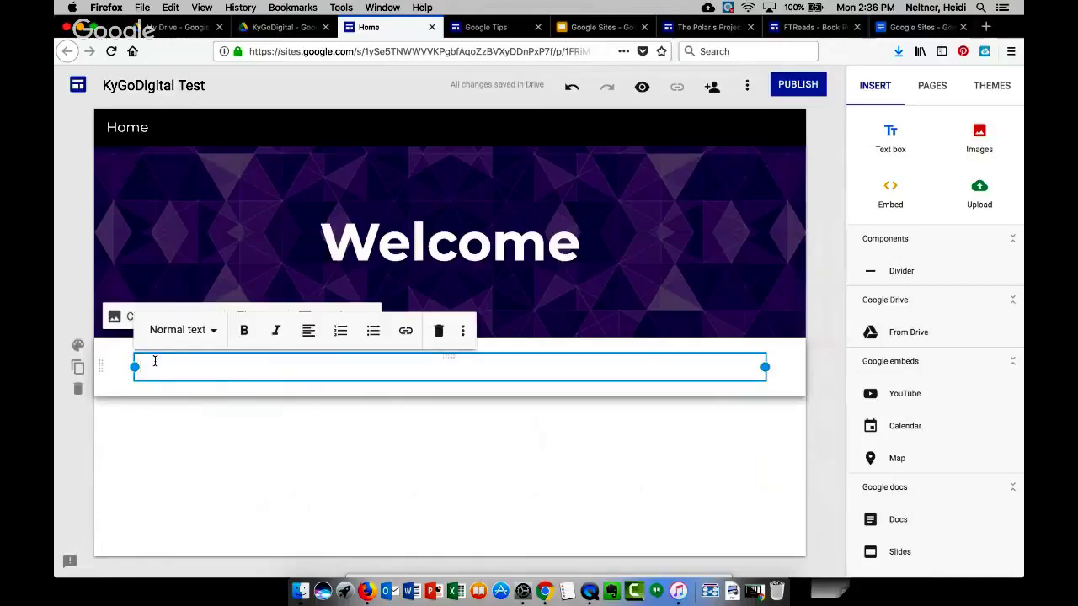
pyautogui.write('Add Text')
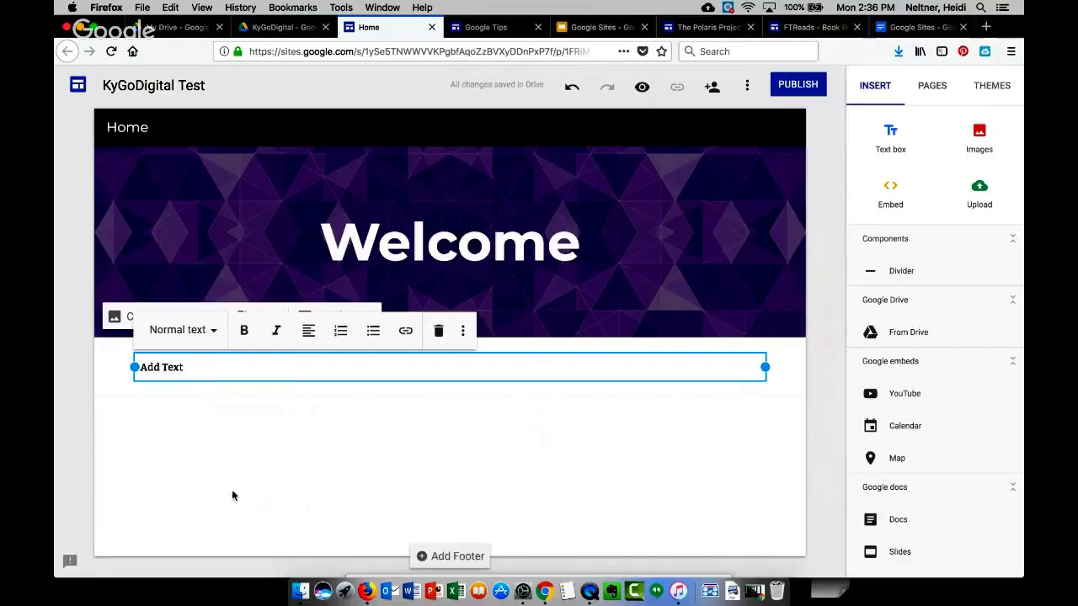
pyautogui.click(228, 477)
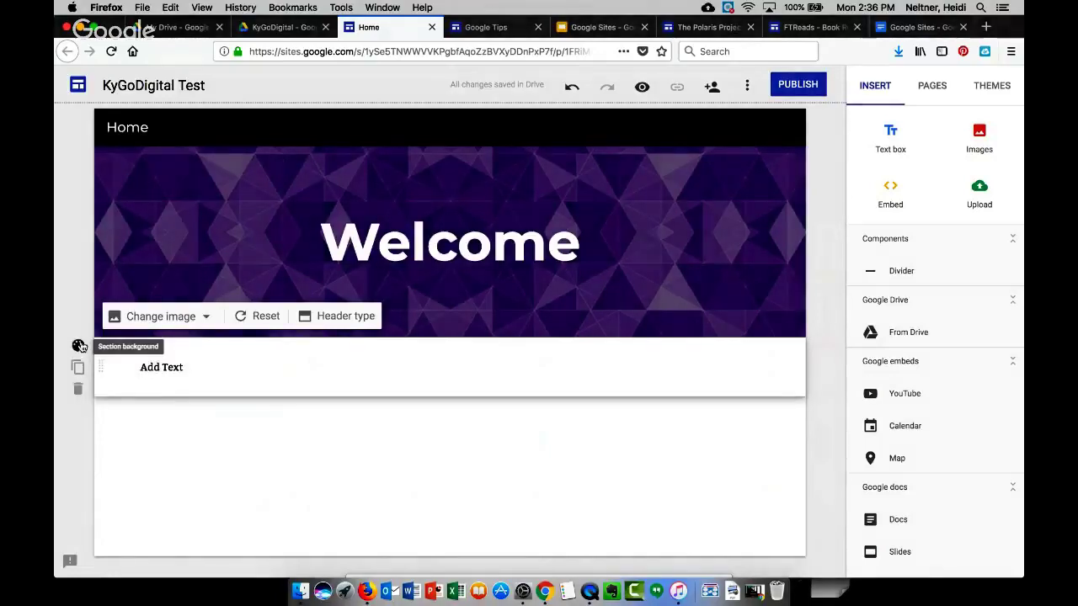
# Set the background style of the "Add Text" section to Emphasis 2
pyautogui.click(79, 346)
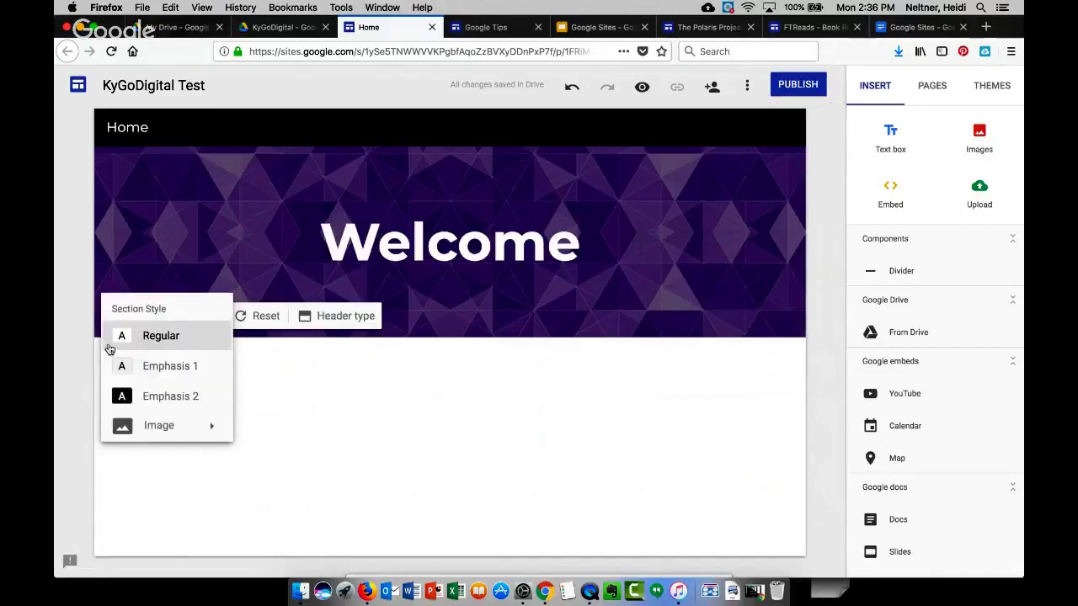
pyautogui.click(151, 396)
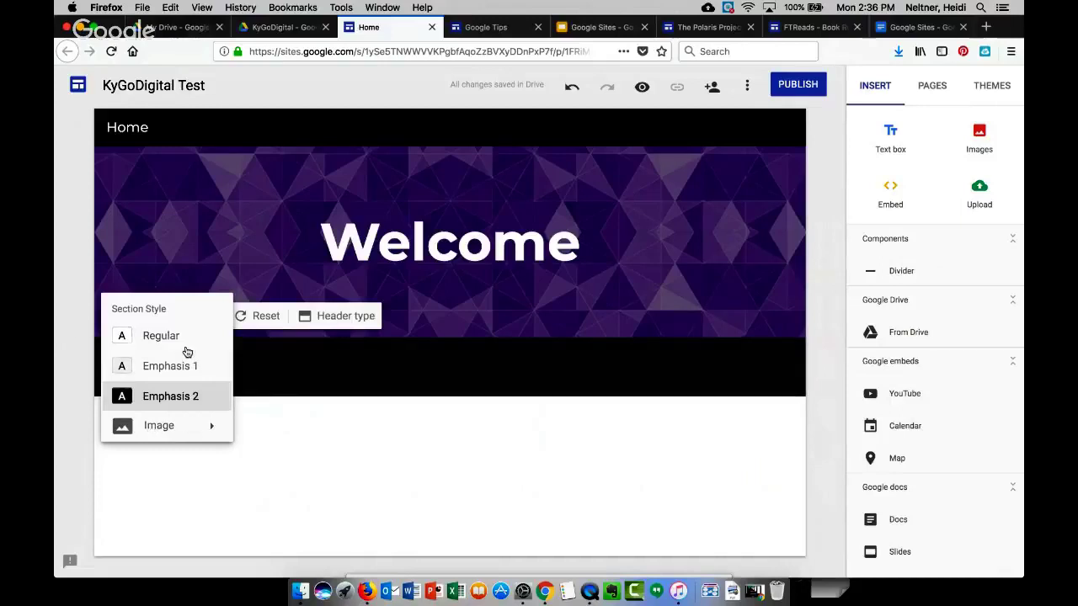
pyautogui.click(268, 364)
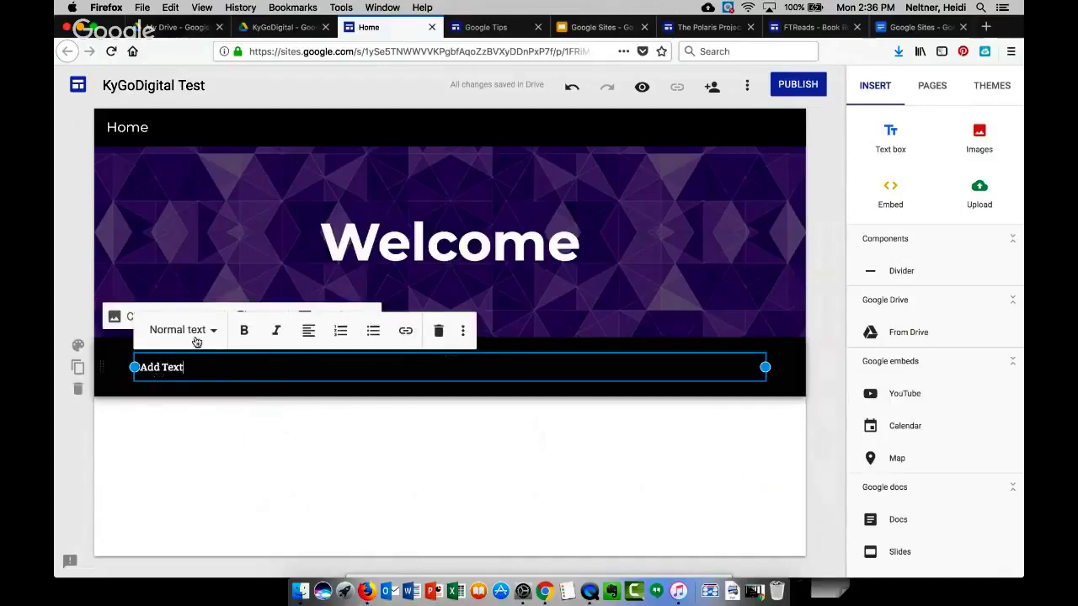
# Try the Heading style on the "Add Text" line and set it to the Title style
pyautogui.click(211, 332)
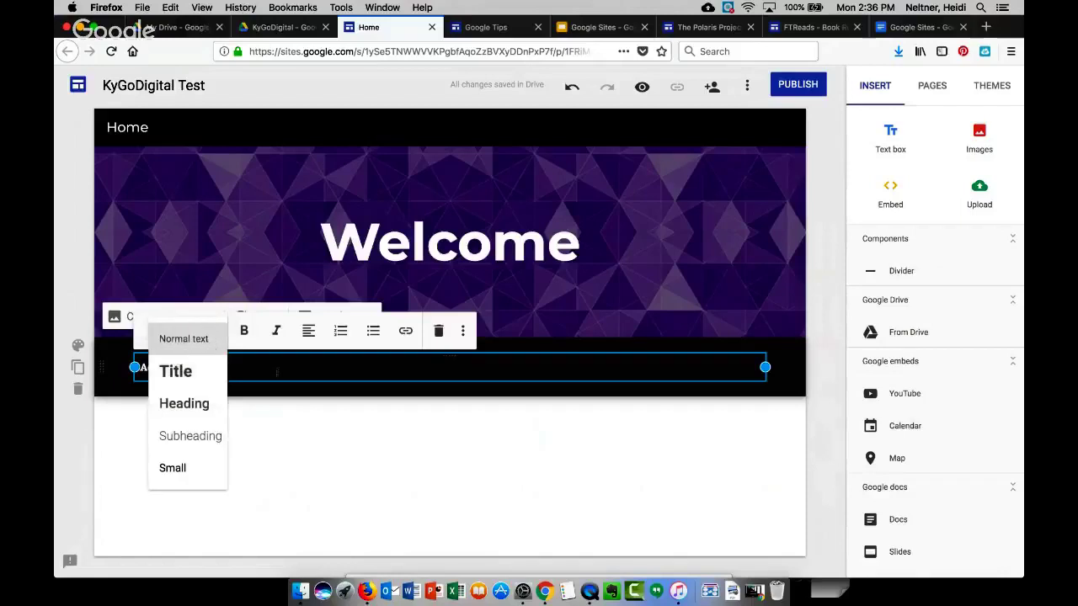
pyautogui.click(187, 380)
pyautogui.click(189, 373)
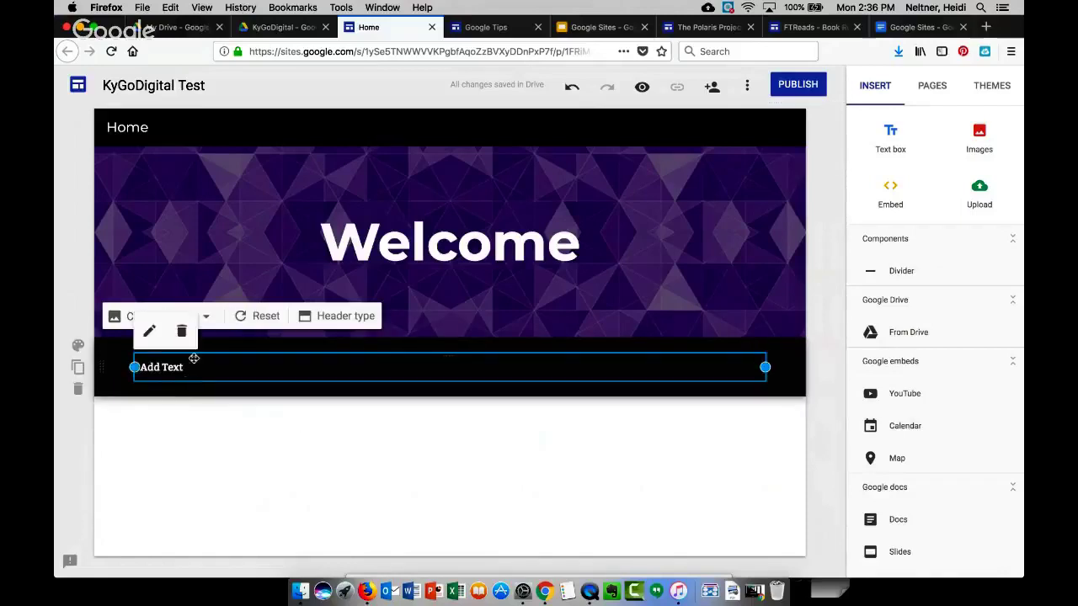
pyautogui.click(214, 356)
pyautogui.click(149, 333)
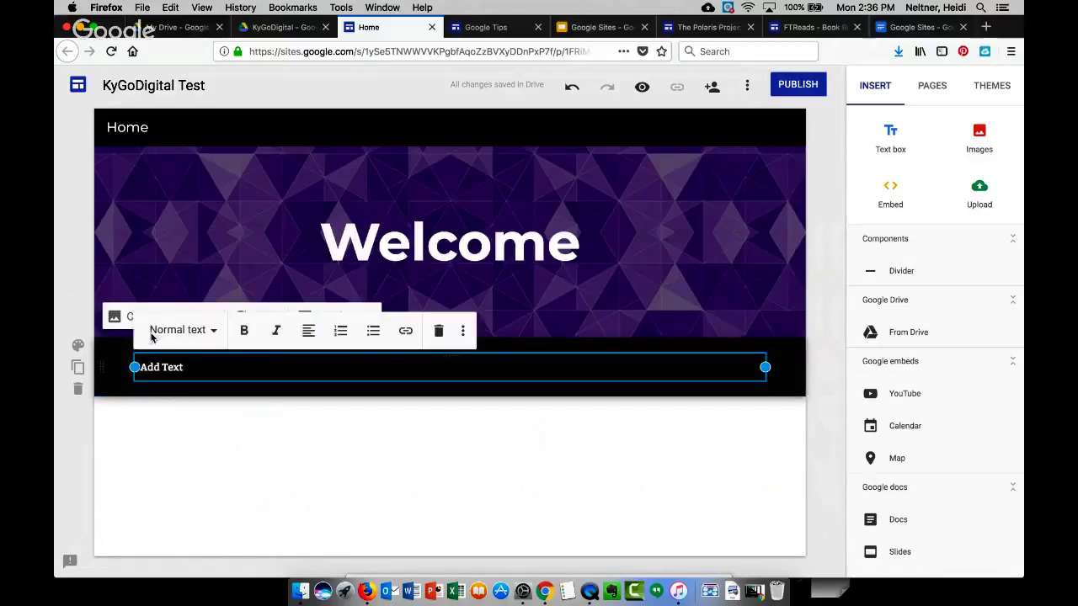
pyautogui.click(205, 332)
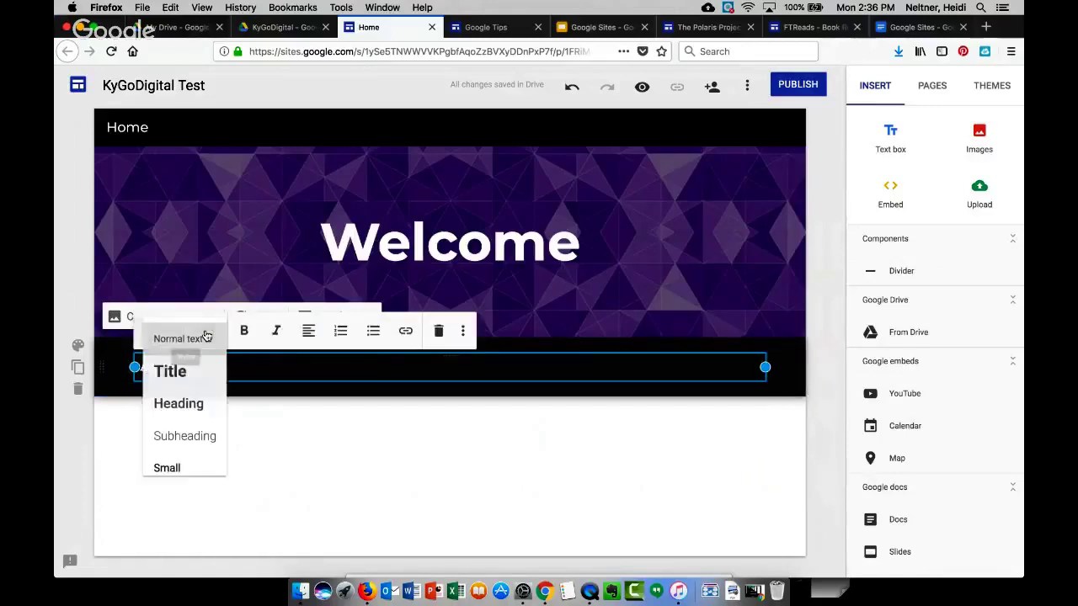
pyautogui.click(211, 407)
pyautogui.click(194, 334)
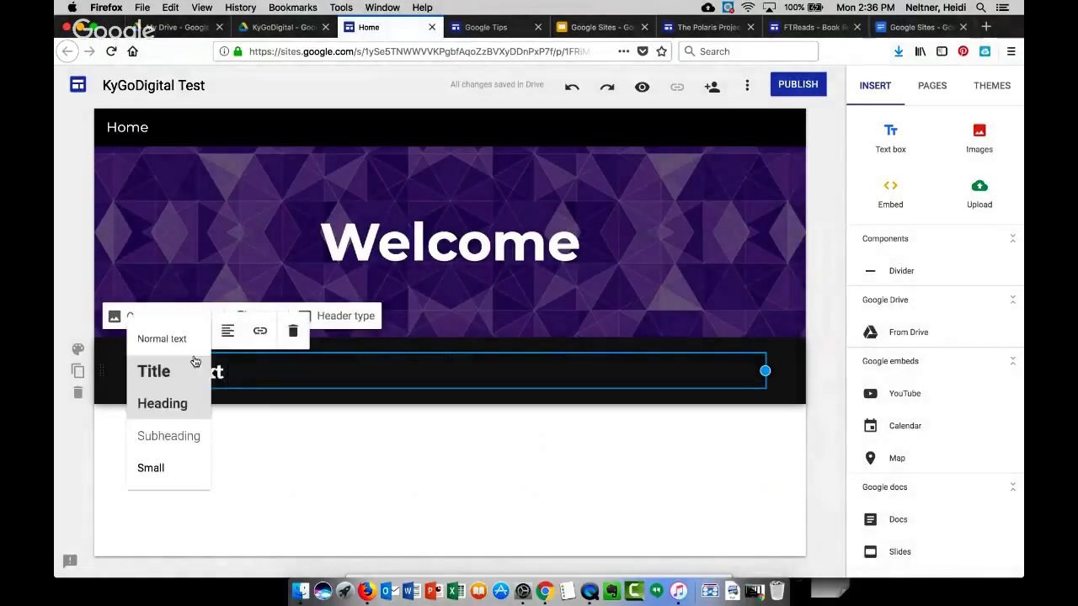
pyautogui.click(192, 367)
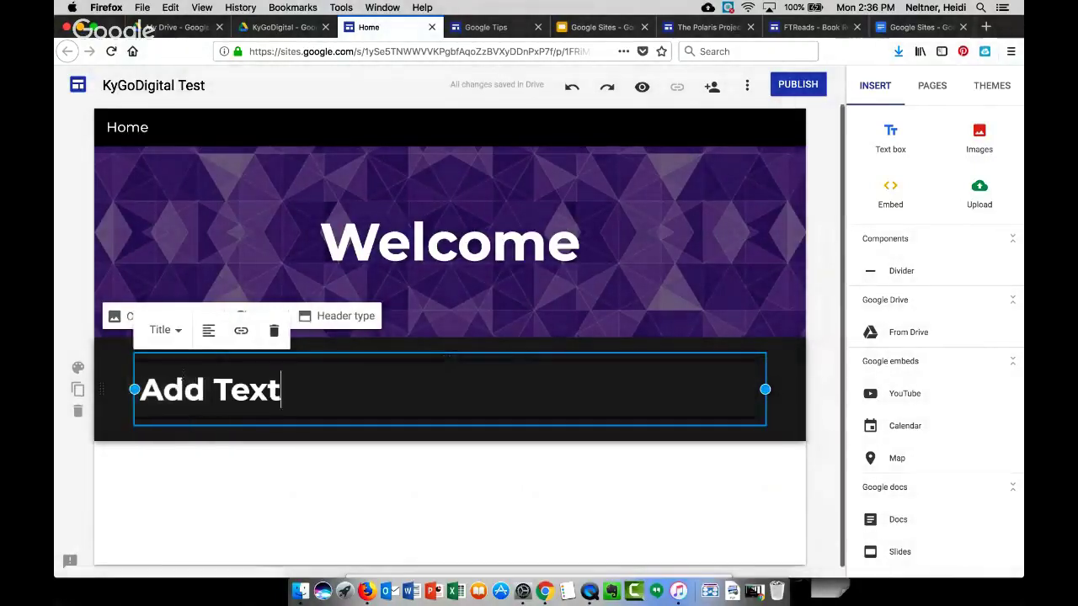
# Look at the link fields for the "Add Text" title, close them and delete the whole section
pyautogui.click(246, 334)
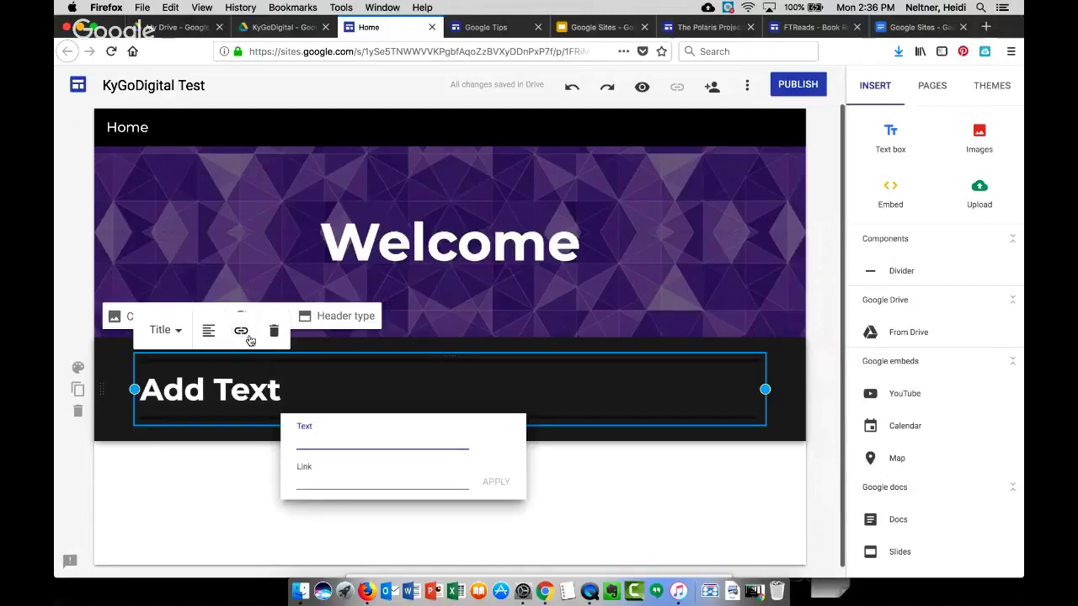
pyautogui.click(223, 442)
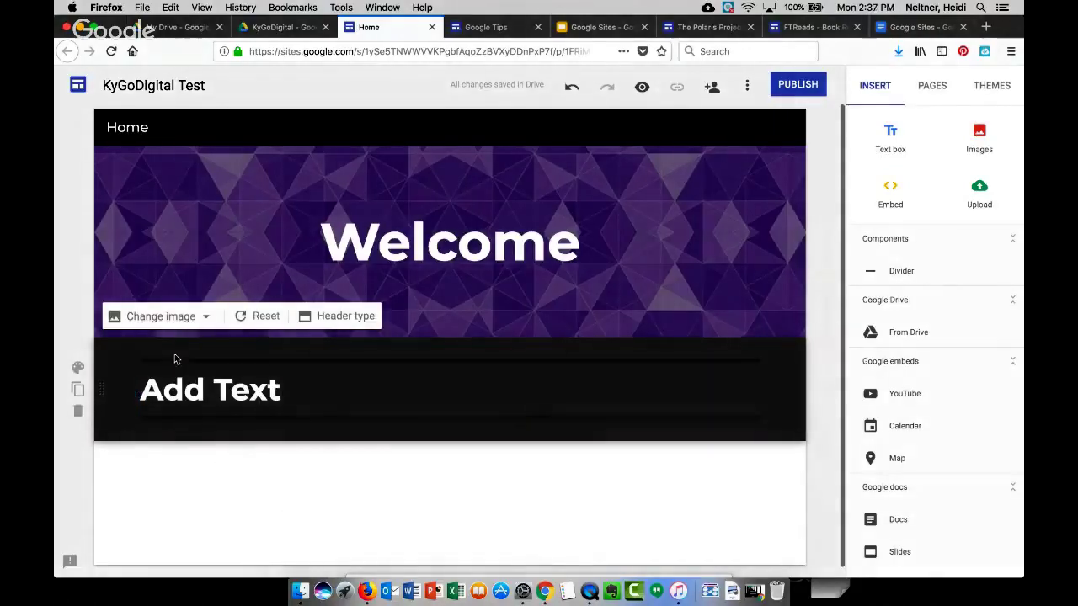
pyautogui.click(77, 411)
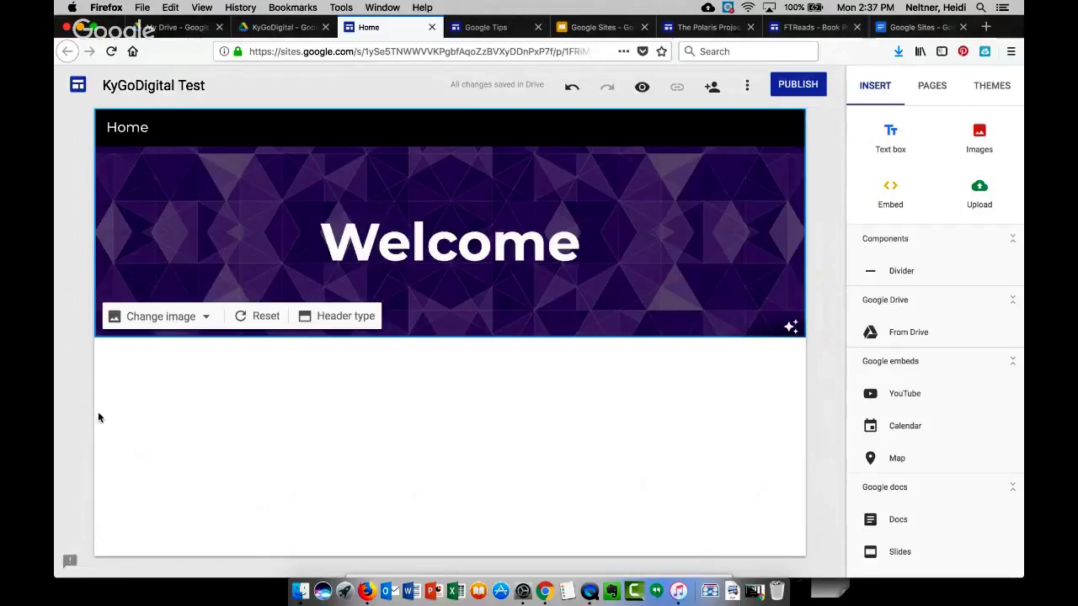
# Insert the image FTLab.png from the recent Google Drive files into the blank area below the Home page header
pyautogui.doubleClick(154, 396)
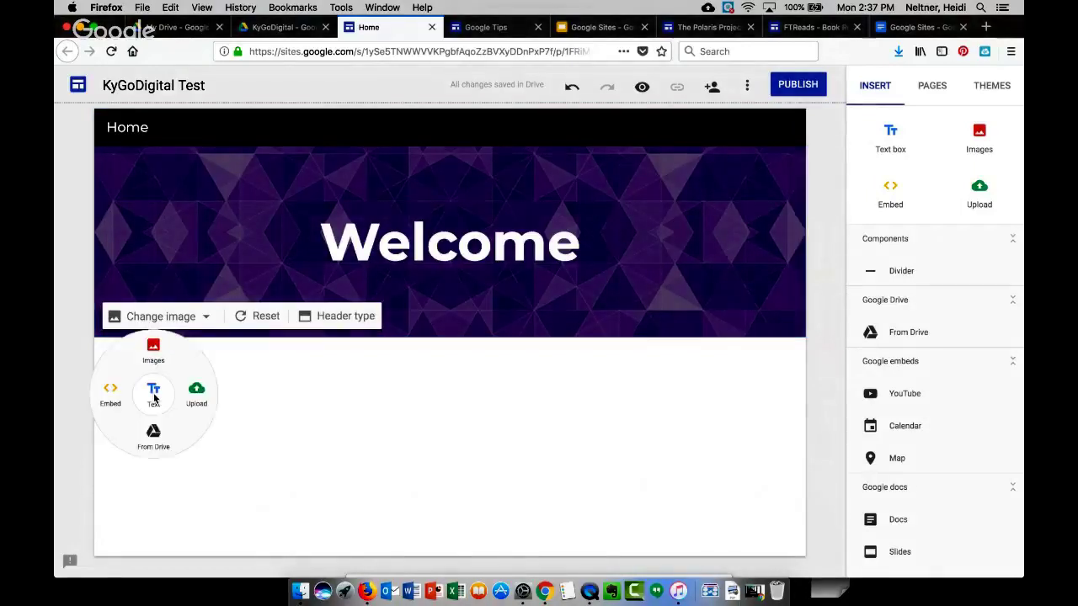
pyautogui.doubleClick(286, 394)
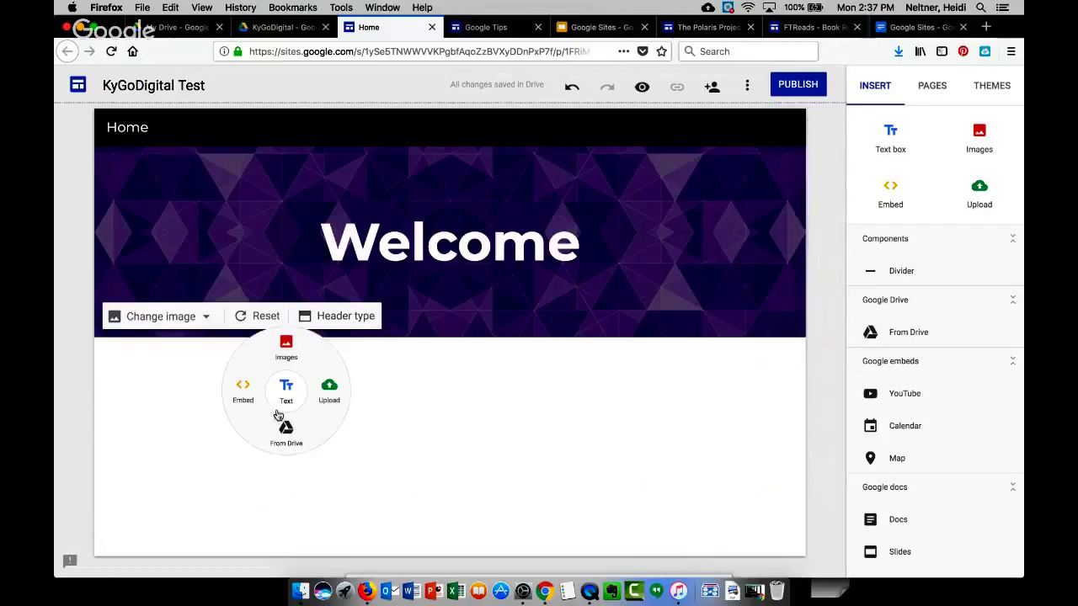
pyautogui.click(285, 347)
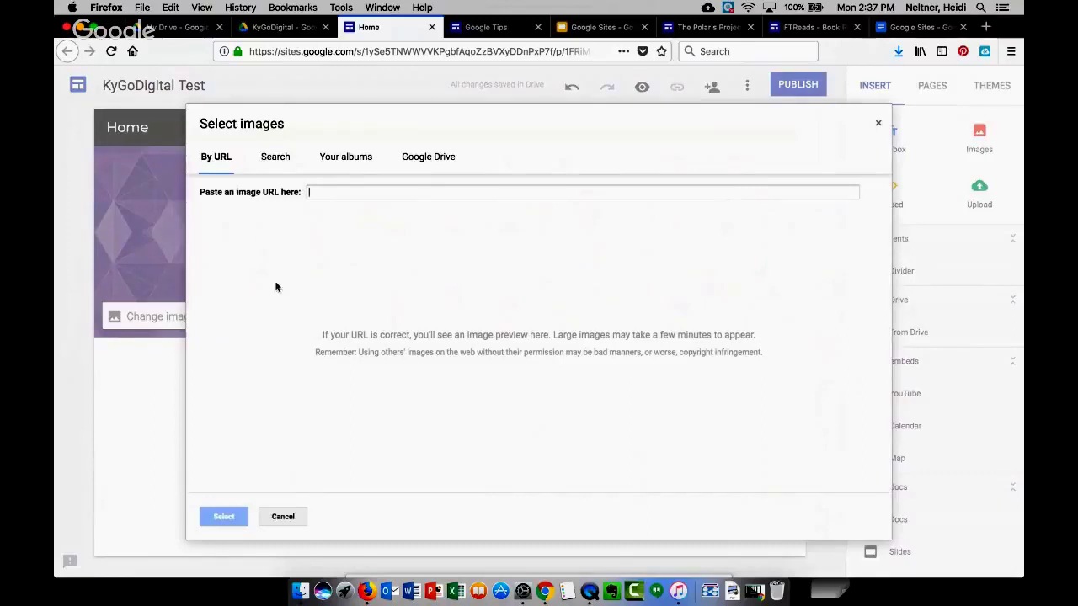
pyautogui.click(423, 157)
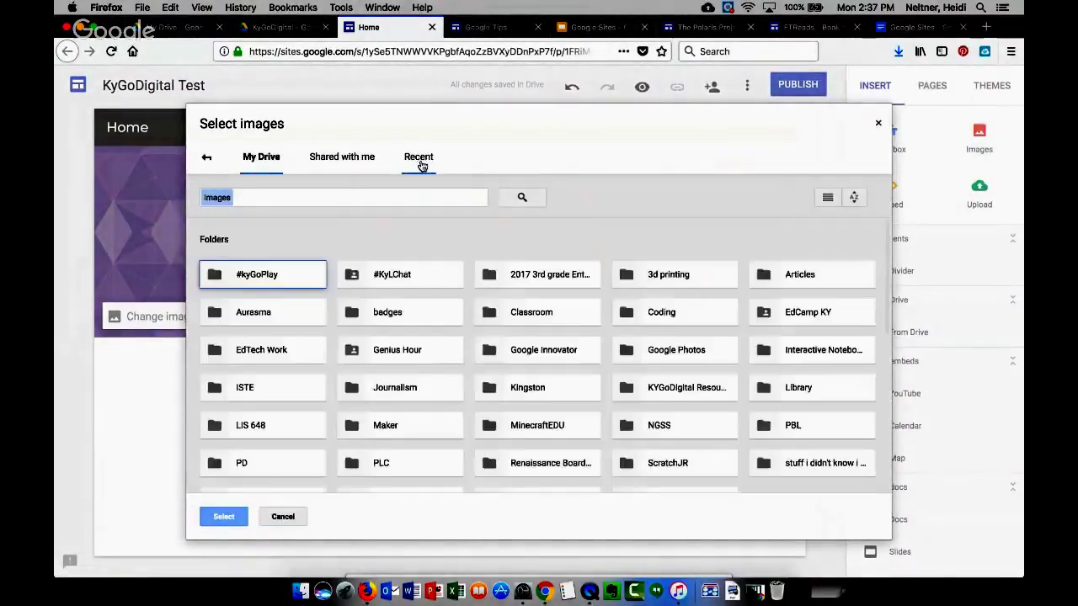
pyautogui.click(419, 163)
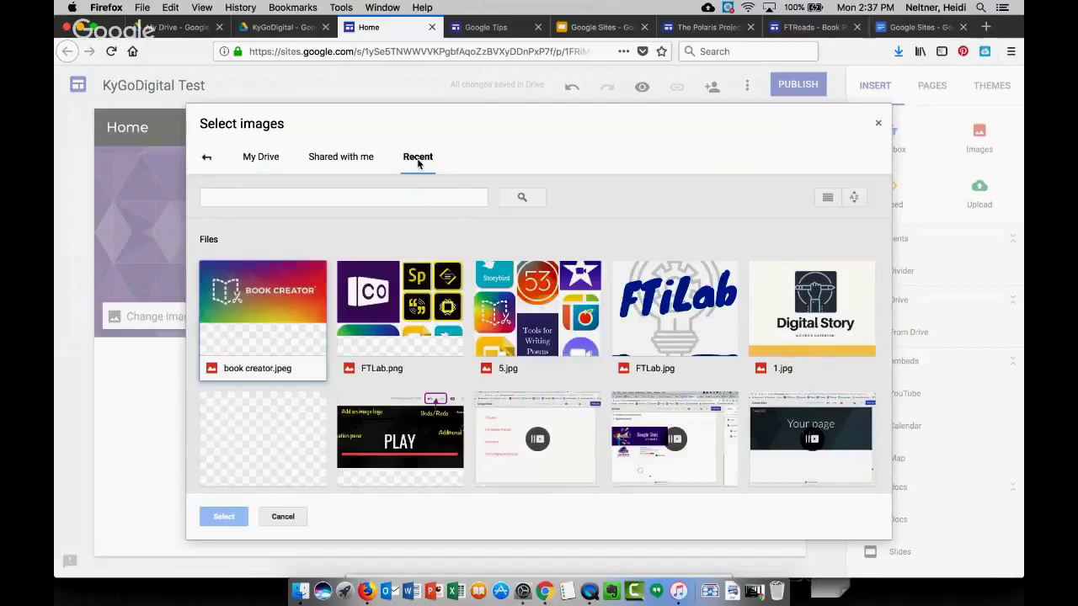
pyautogui.click(419, 300)
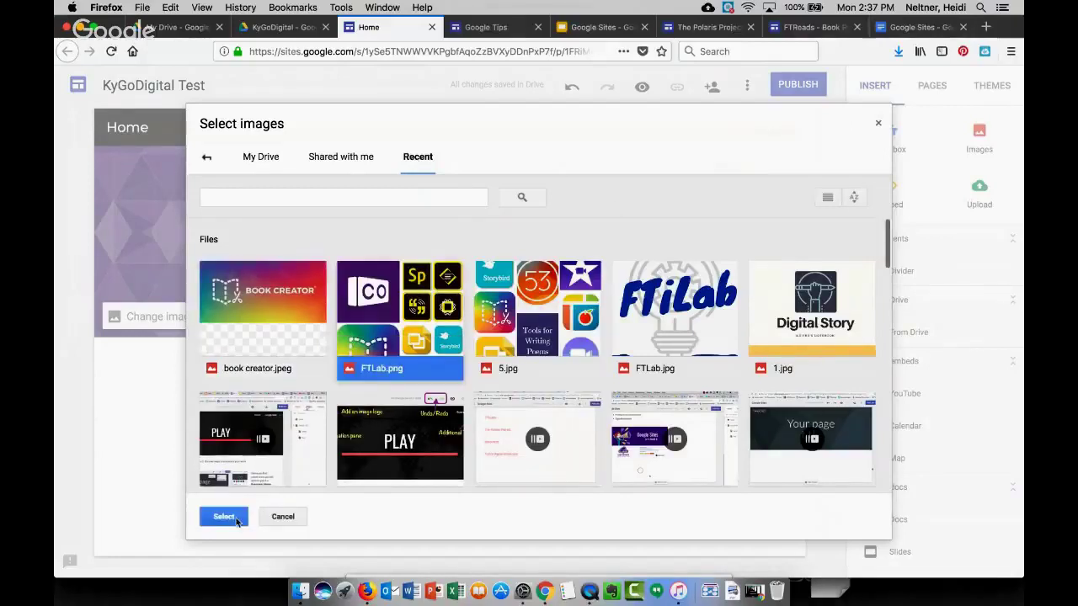
pyautogui.click(238, 518)
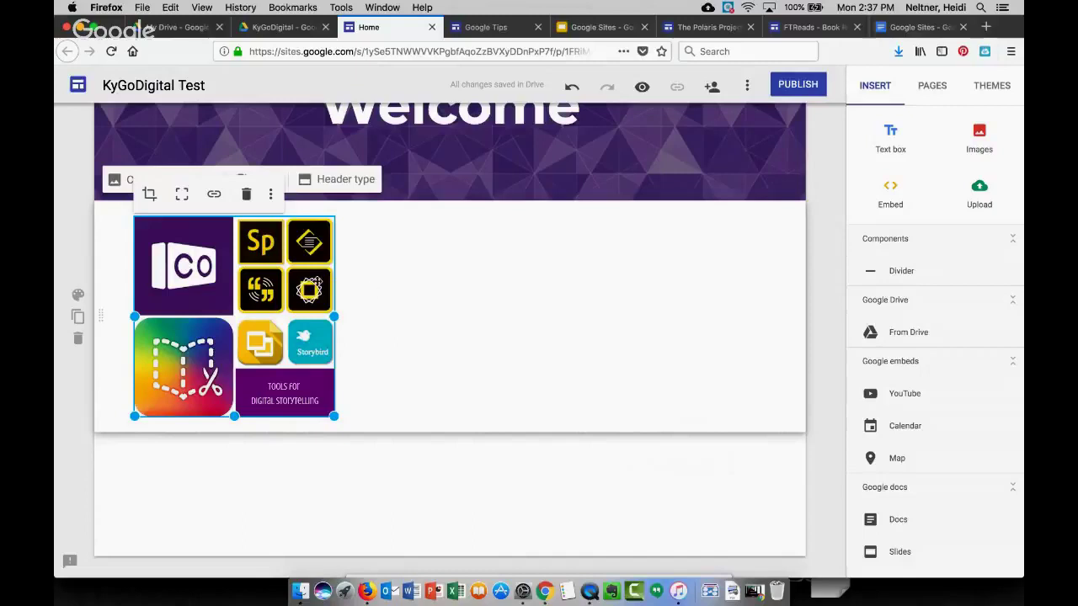
pyautogui.click(468, 327)
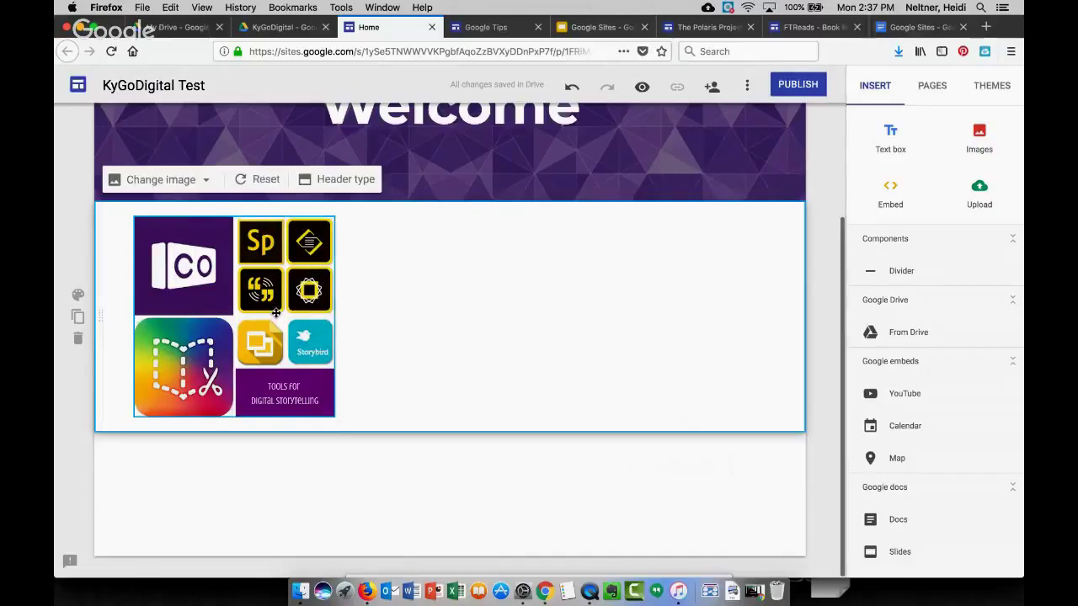
# Add a text box beside the app collage image reading "These are apps you can use for Digital Storytelling"
pyautogui.doubleClick(453, 299)
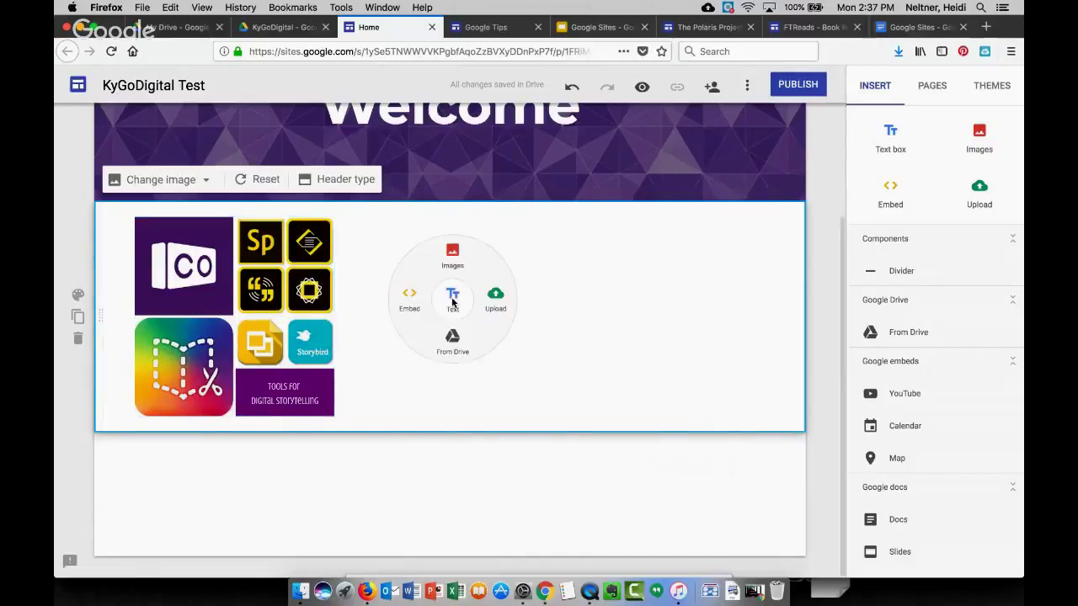
pyautogui.click(453, 299)
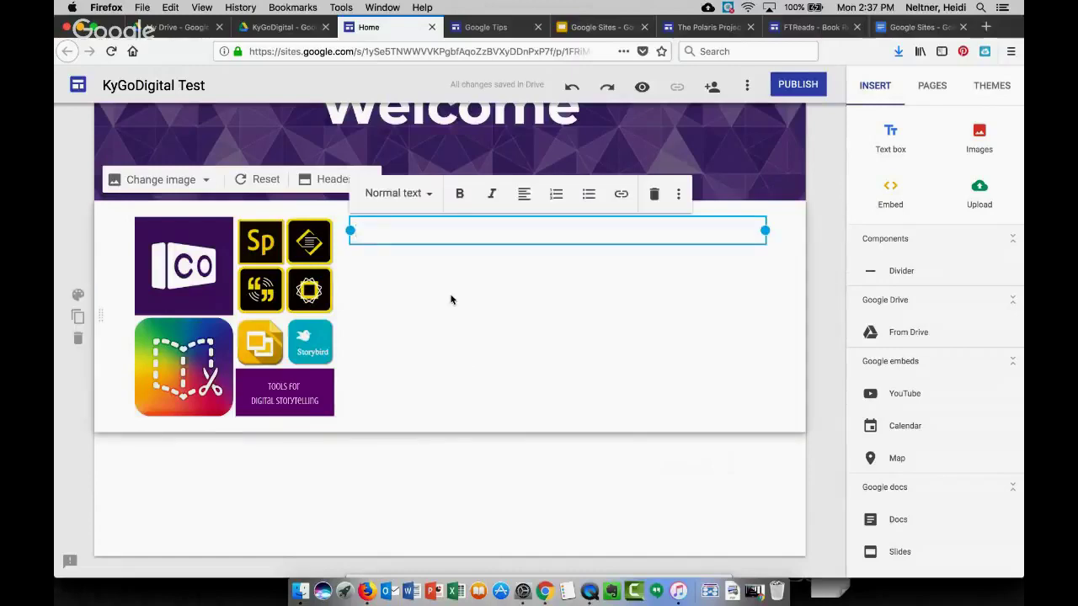
pyautogui.write('These ar')
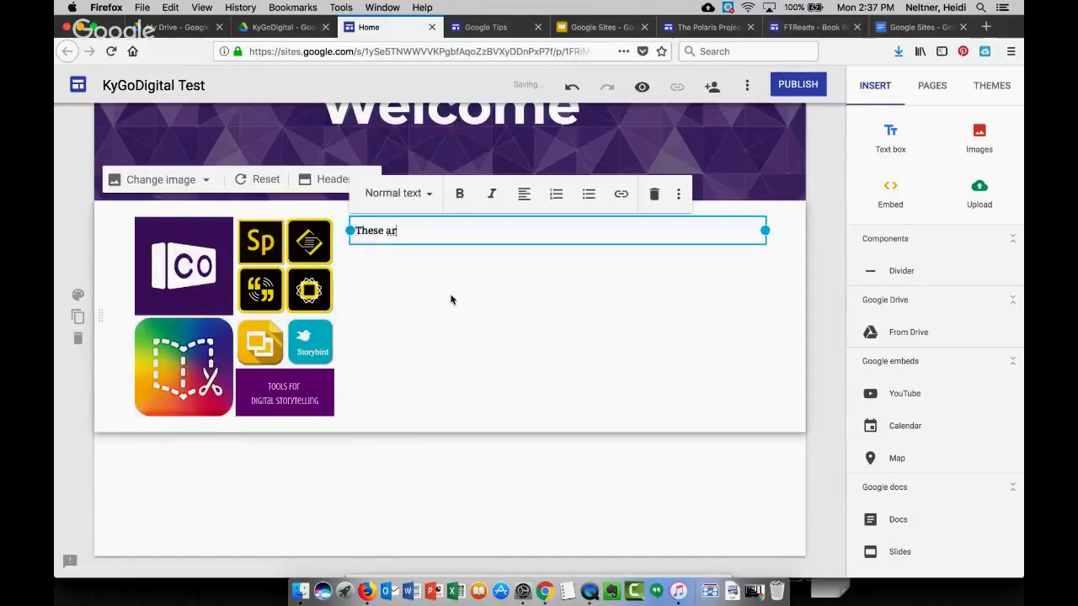
pyautogui.write('e apps you can us')
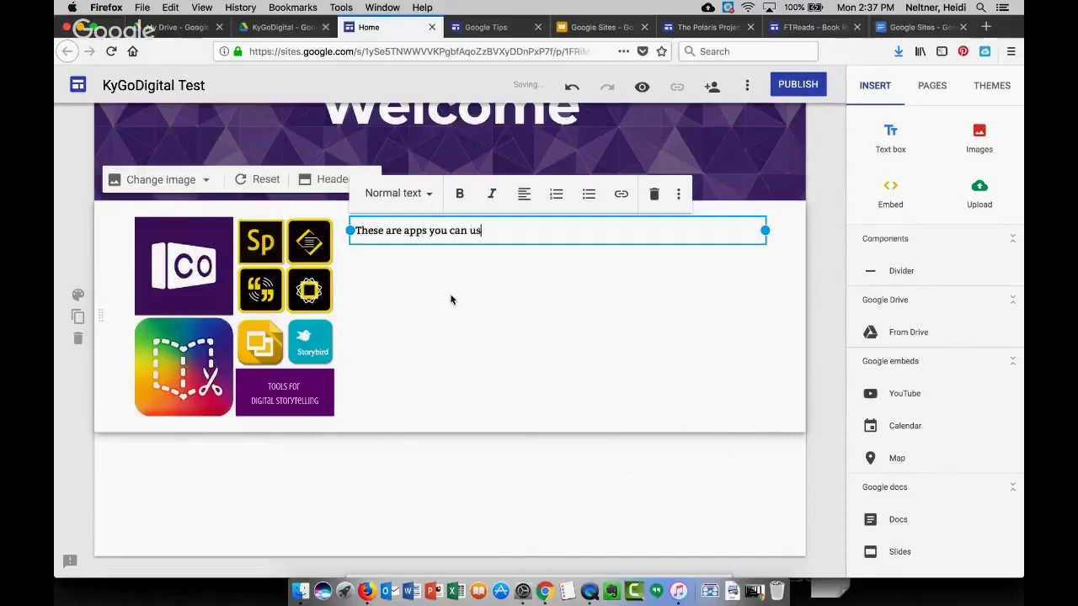
pyautogui.write('e for Digital Stor')
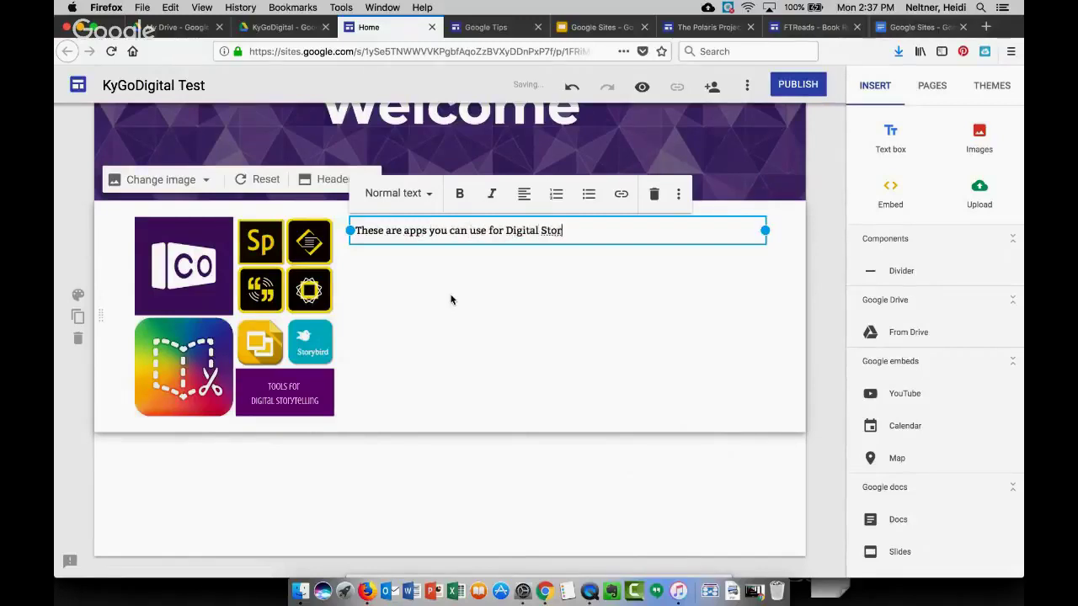
pyautogui.write('ytelling')
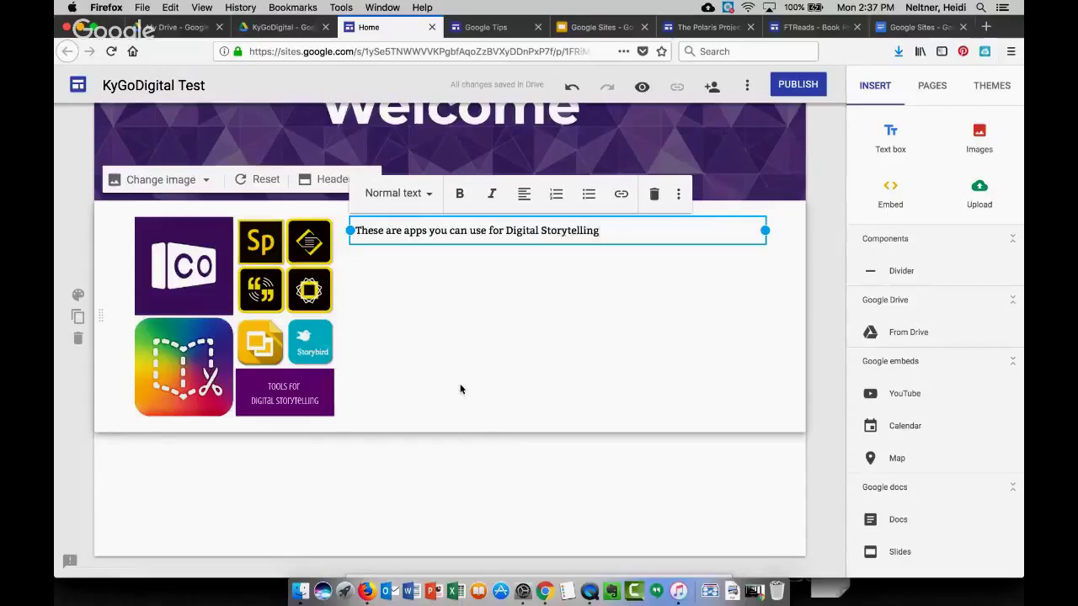
pyautogui.click(462, 395)
pyautogui.click(497, 235)
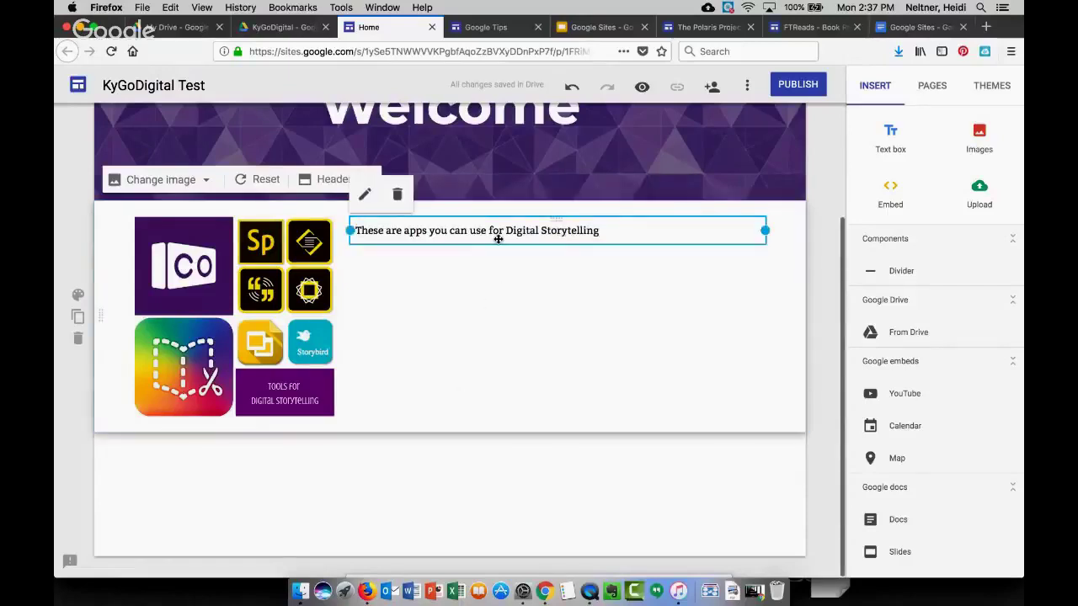
# Insert the Digital Story .pptx presentation from the recent Google Drive files into a new section below the image
pyautogui.doubleClick(215, 504)
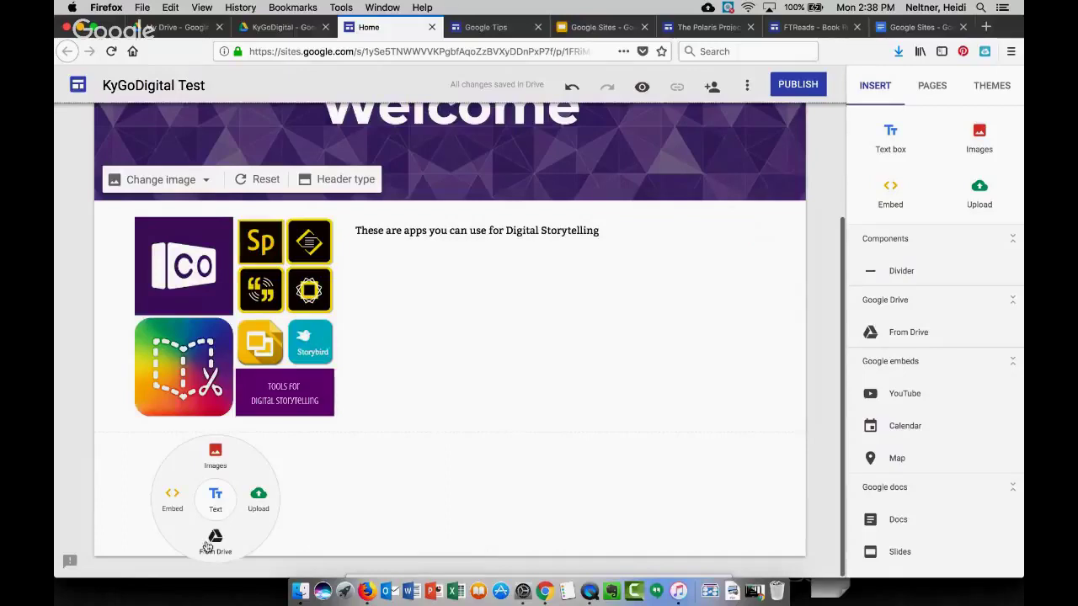
pyautogui.click(215, 538)
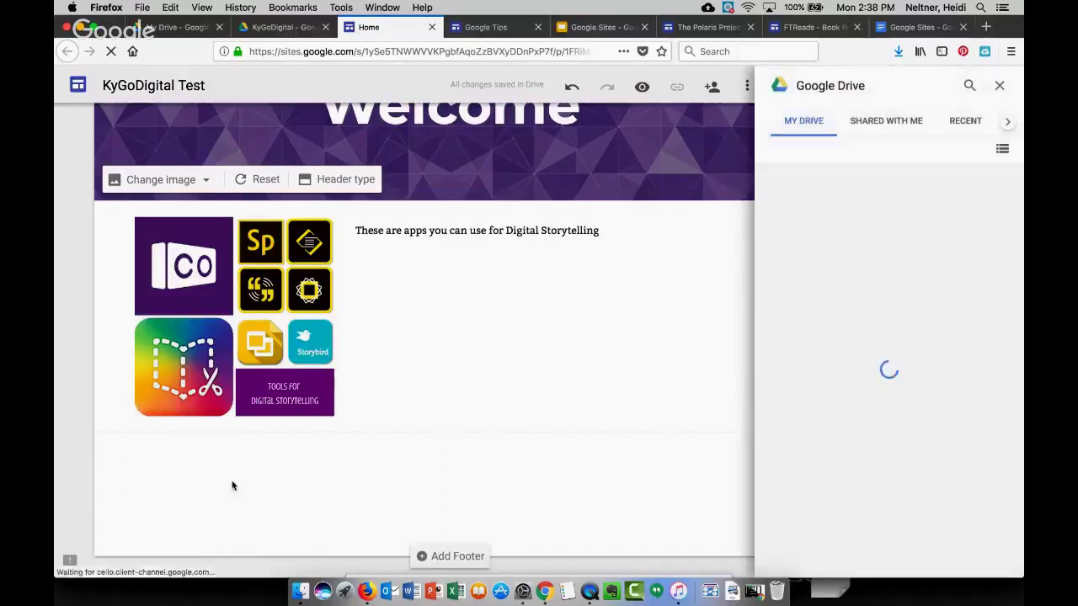
pyautogui.click(968, 121)
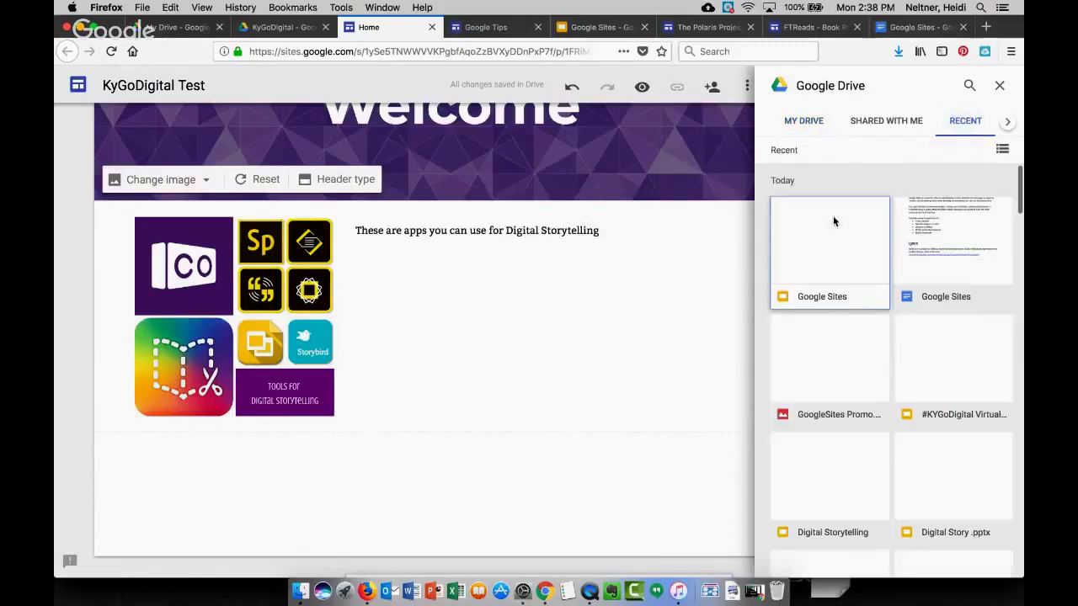
pyautogui.scroll(-1, 814, 346)
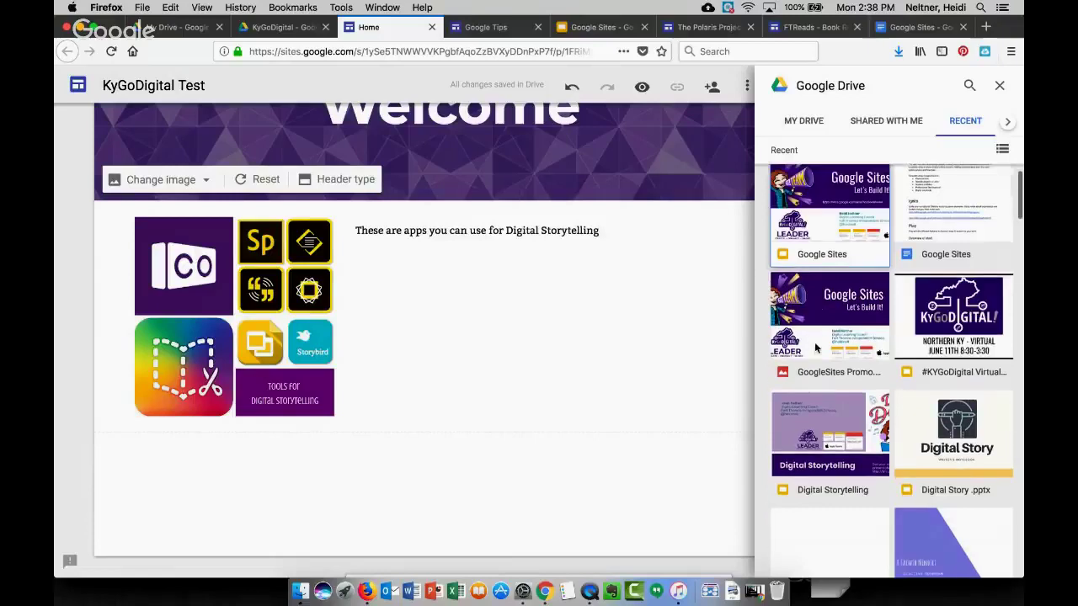
pyautogui.click(927, 366)
pyautogui.moveTo(927, 375); pyautogui.dragTo(520, 415)
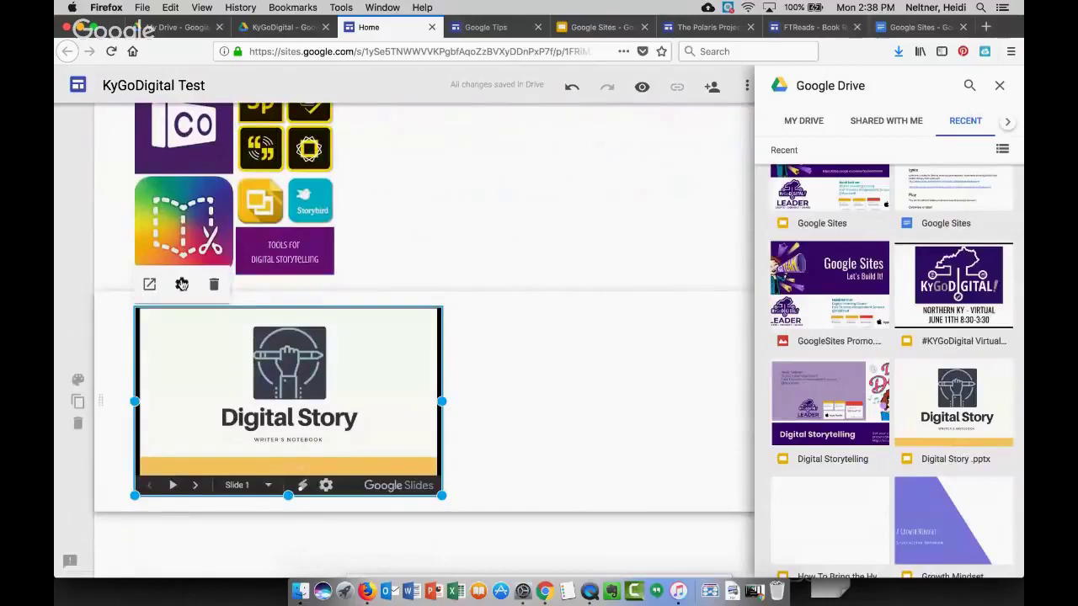
# Turn on Auto Start and Loop Playback for the embedded Digital Story presentation and close the Google Drive file list
pyautogui.click(181, 284)
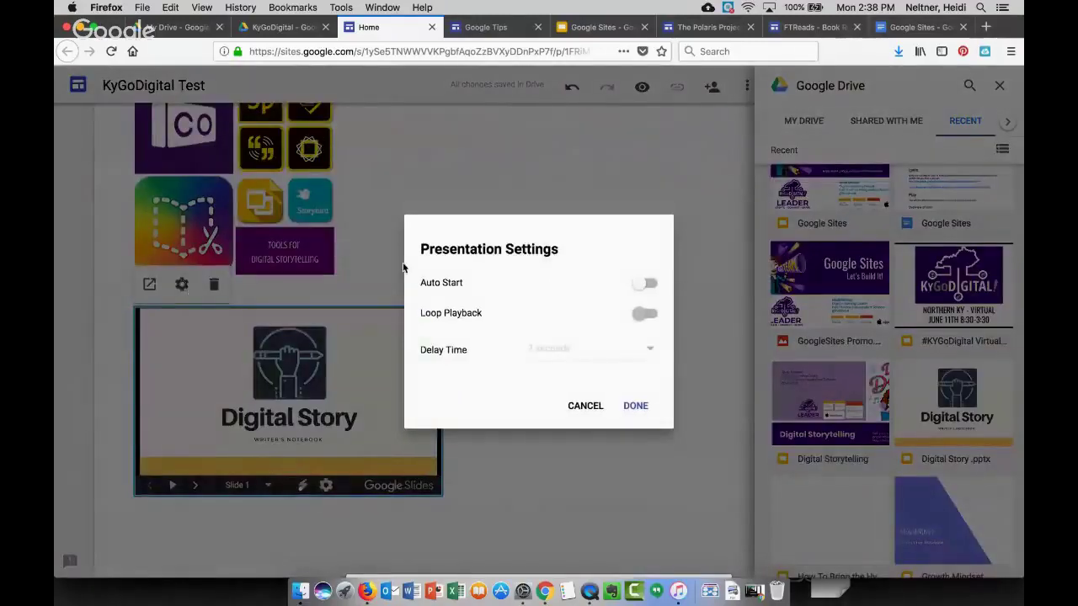
pyautogui.click(649, 287)
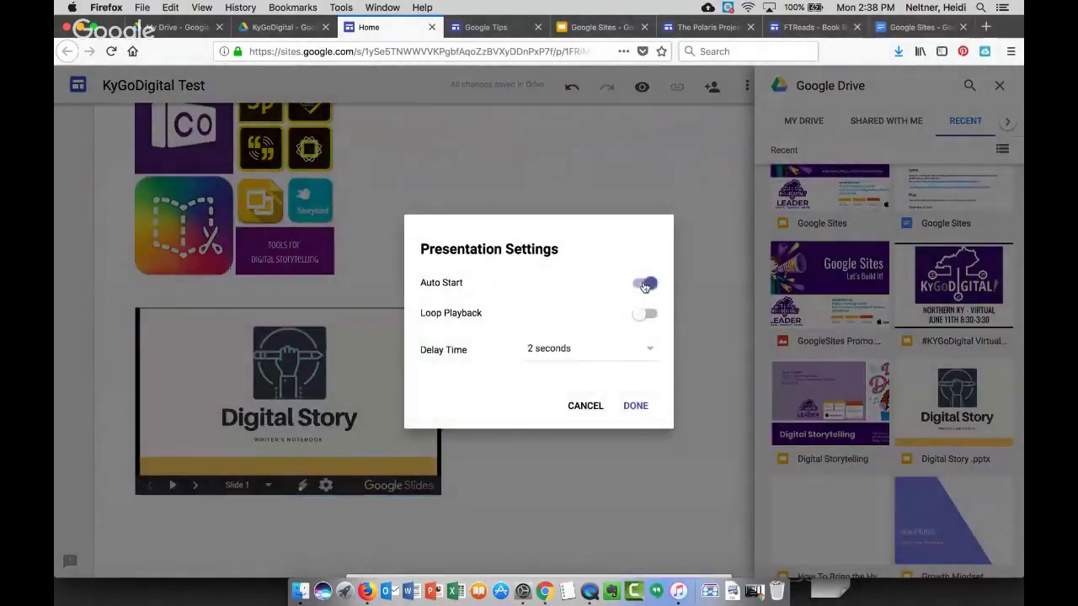
pyautogui.click(645, 315)
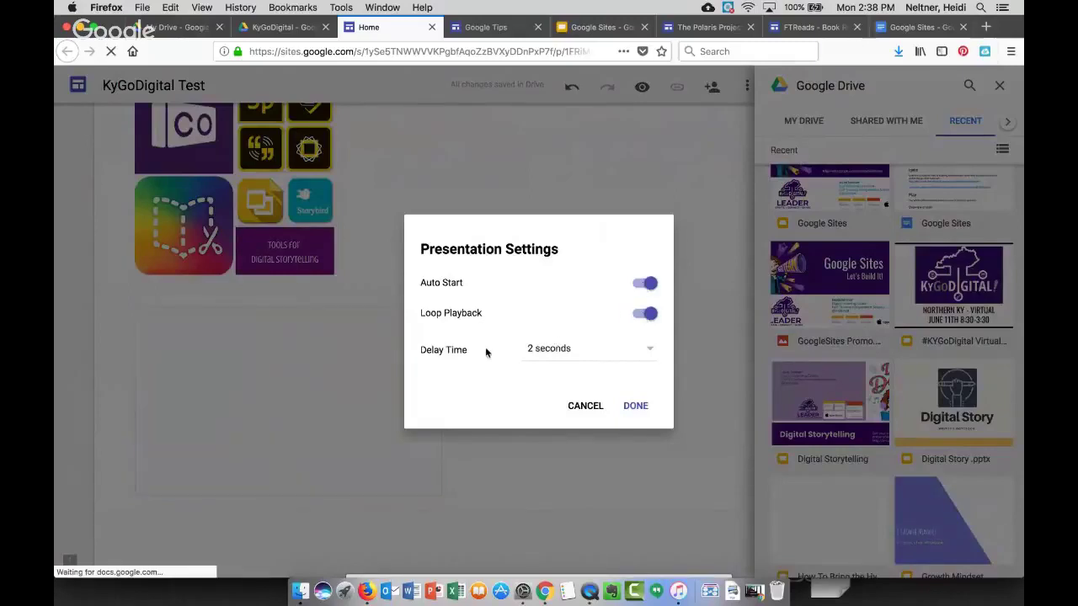
pyautogui.click(634, 408)
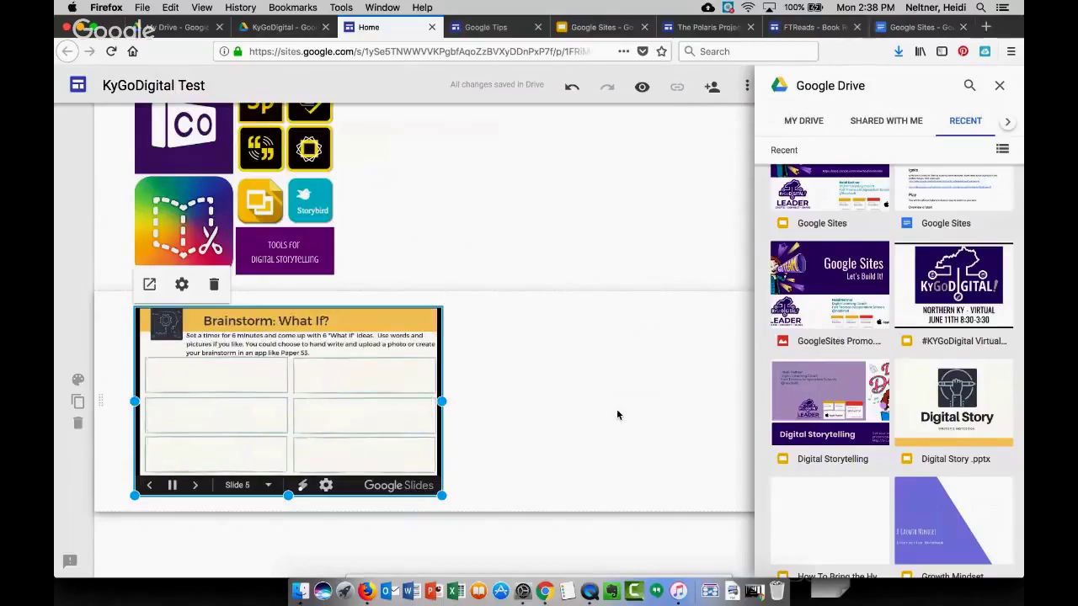
pyautogui.click(1000, 87)
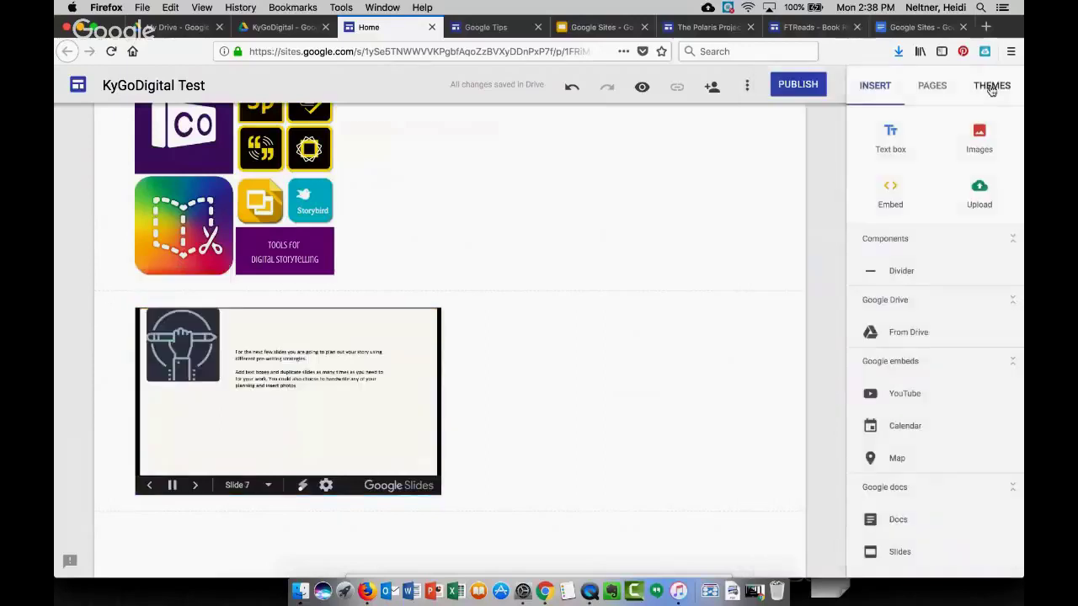
pyautogui.click(895, 402)
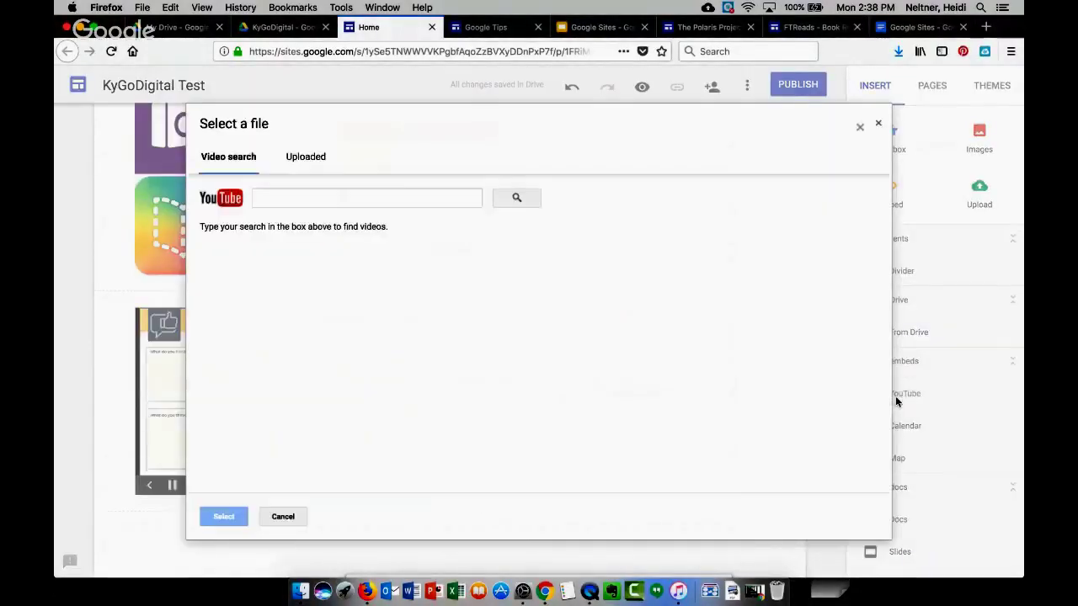
pyautogui.click(279, 199)
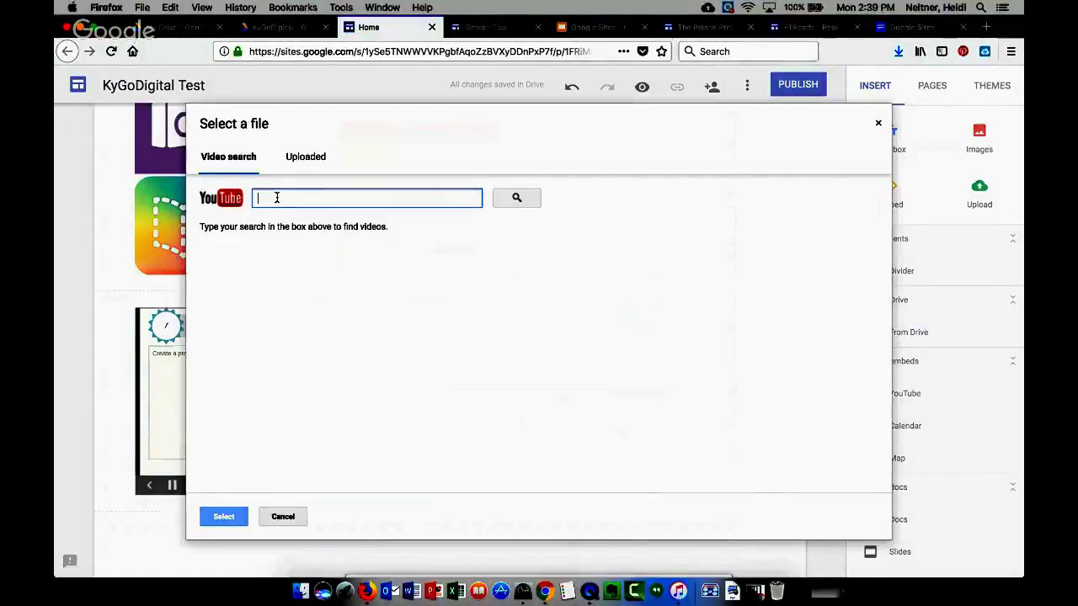
pyautogui.click(283, 516)
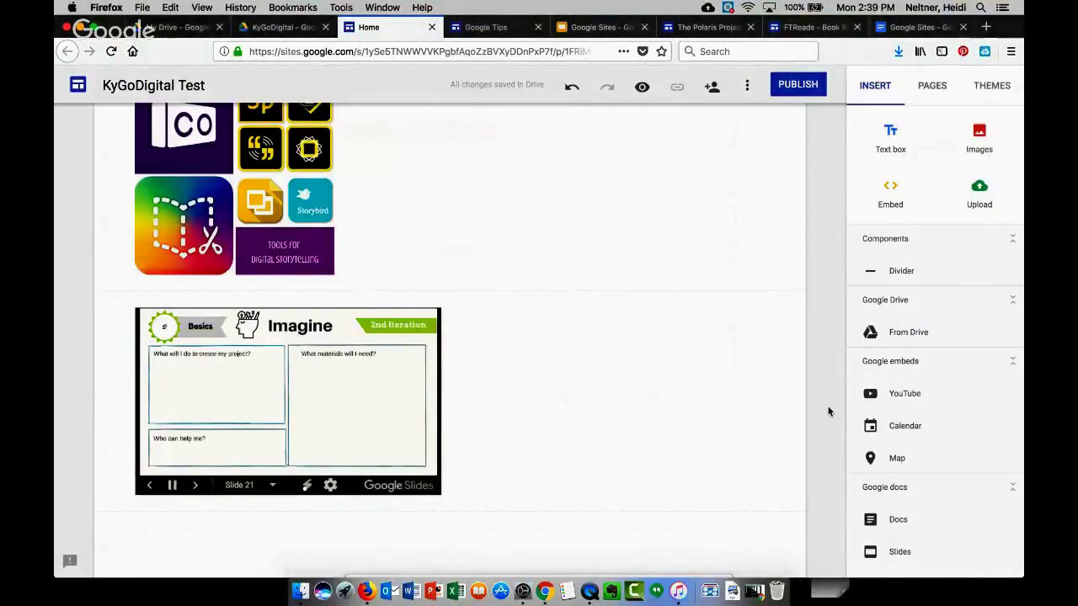
# Start inserting a YouTube video on the page, leave the video search open and load YouTube in a new browser tab
pyautogui.click(905, 395)
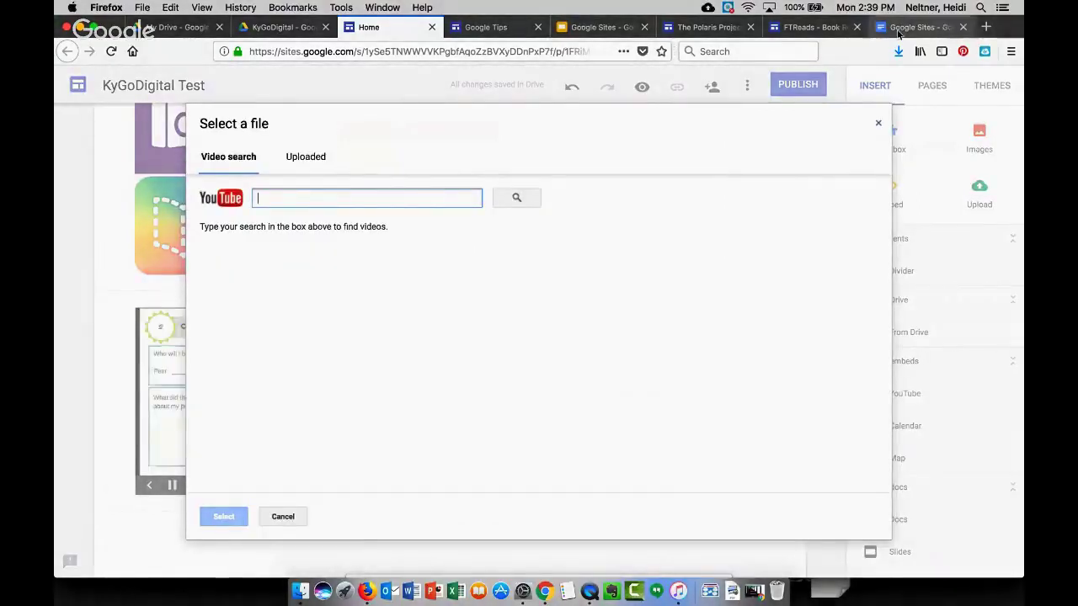
pyautogui.click(984, 30)
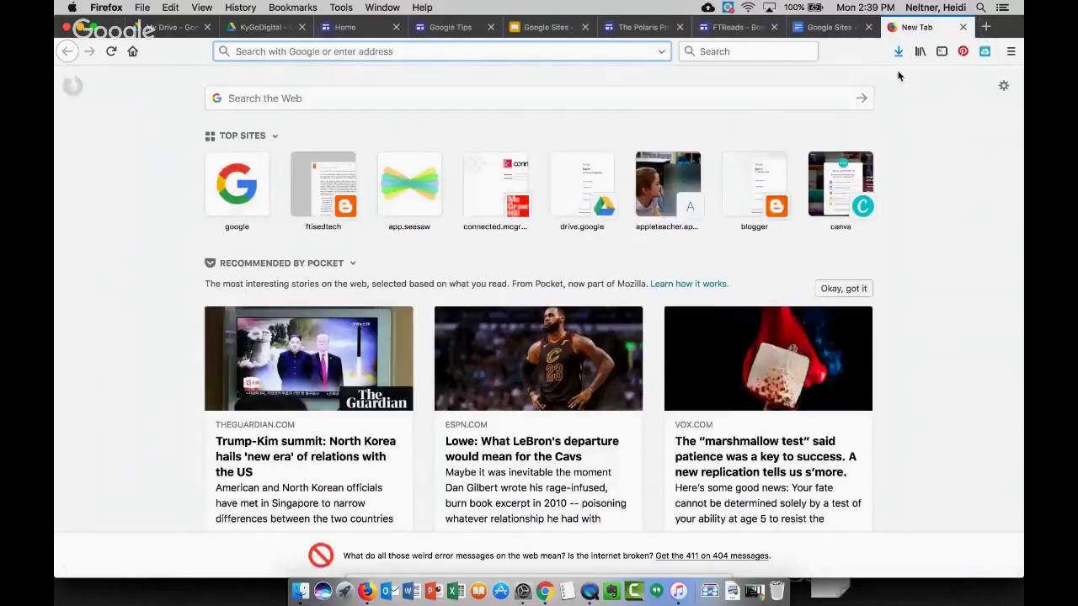
pyautogui.write('youtube')
pyautogui.press('Return')
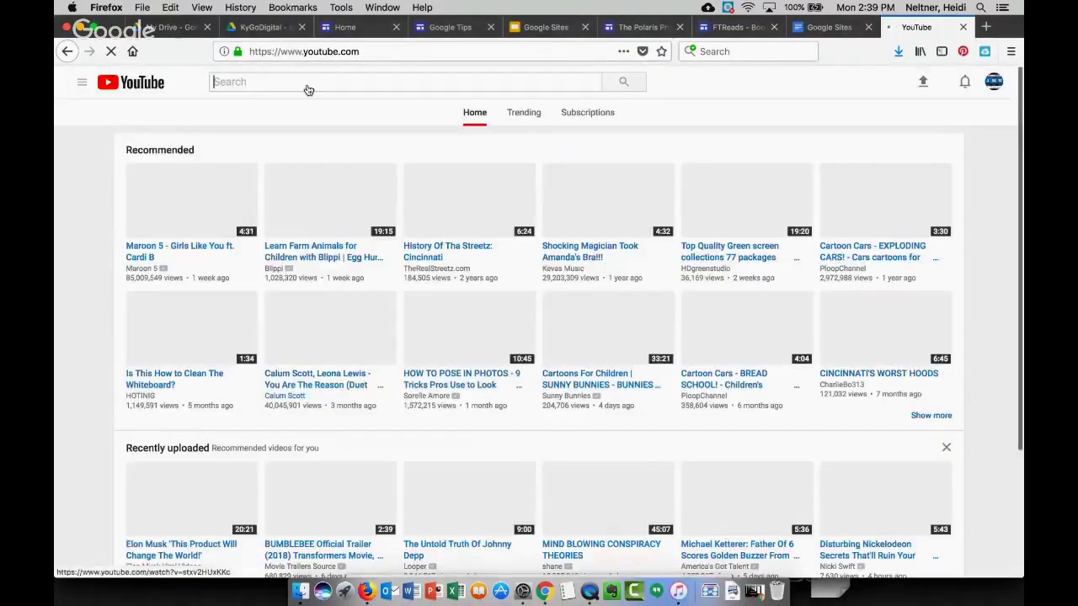
# Search YouTube for "cospaces edu" and open the video "Getting Started with CoSpaces Edu"
pyautogui.write('cospaces')
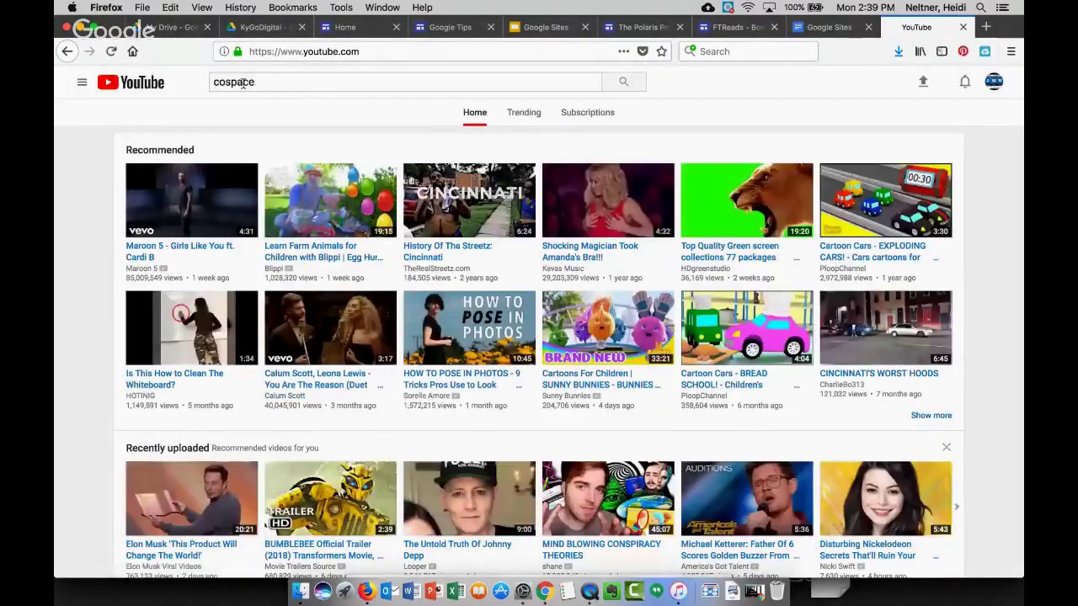
pyautogui.write(' edu')
pyautogui.press('Return')
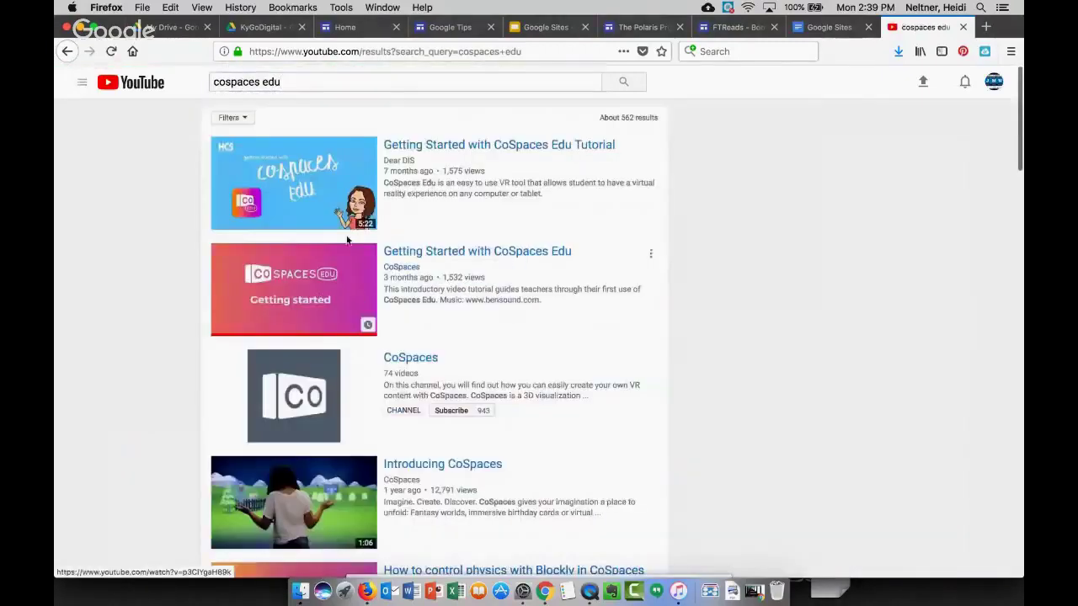
pyautogui.click(436, 258)
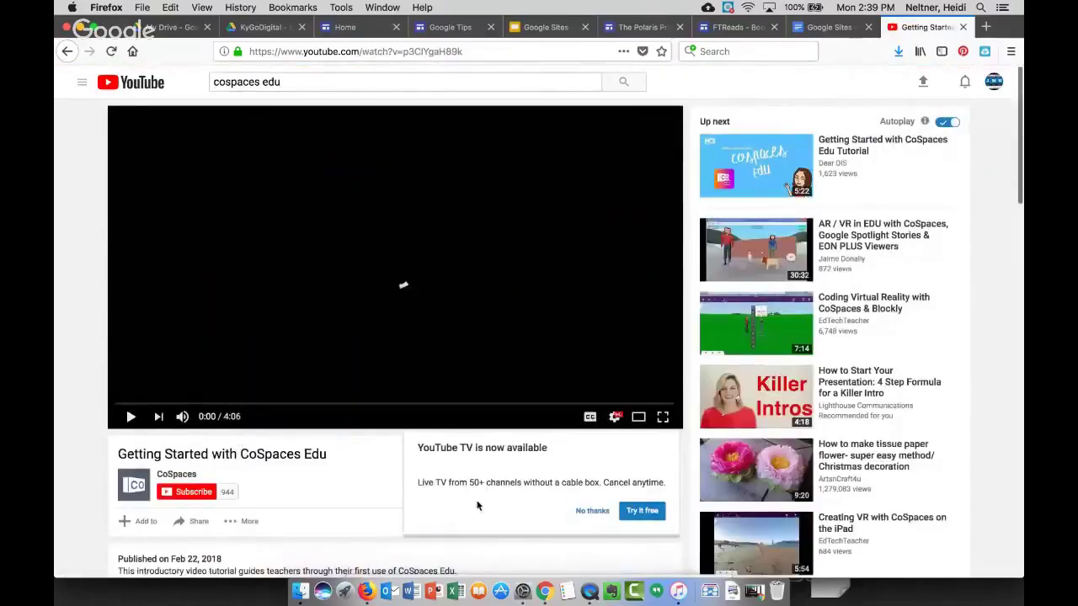
pyautogui.scroll(-3, 378, 492)
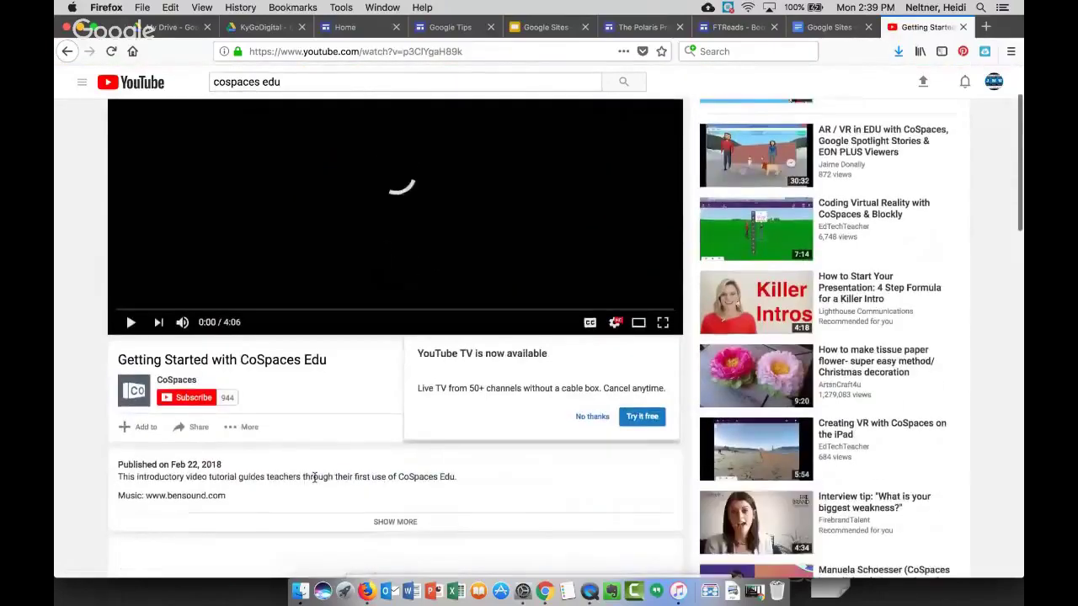
# Insert the "Getting Started with CoSpaces Edu" video on the site page using its copied share link, and accept its YouTube video settings
pyautogui.click(194, 427)
pyautogui.press('super+c')
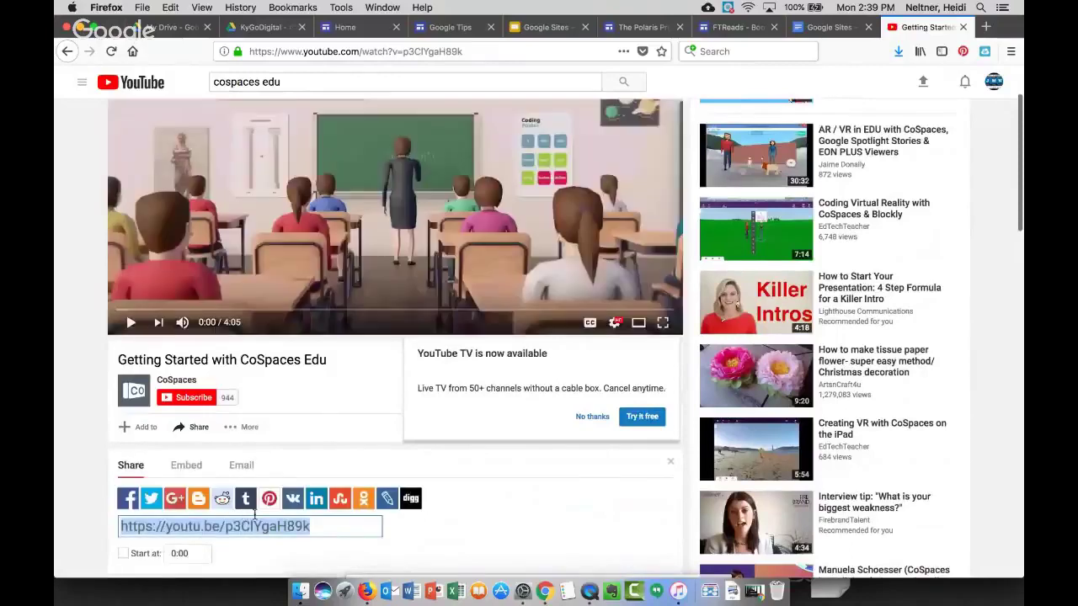
pyautogui.click(357, 29)
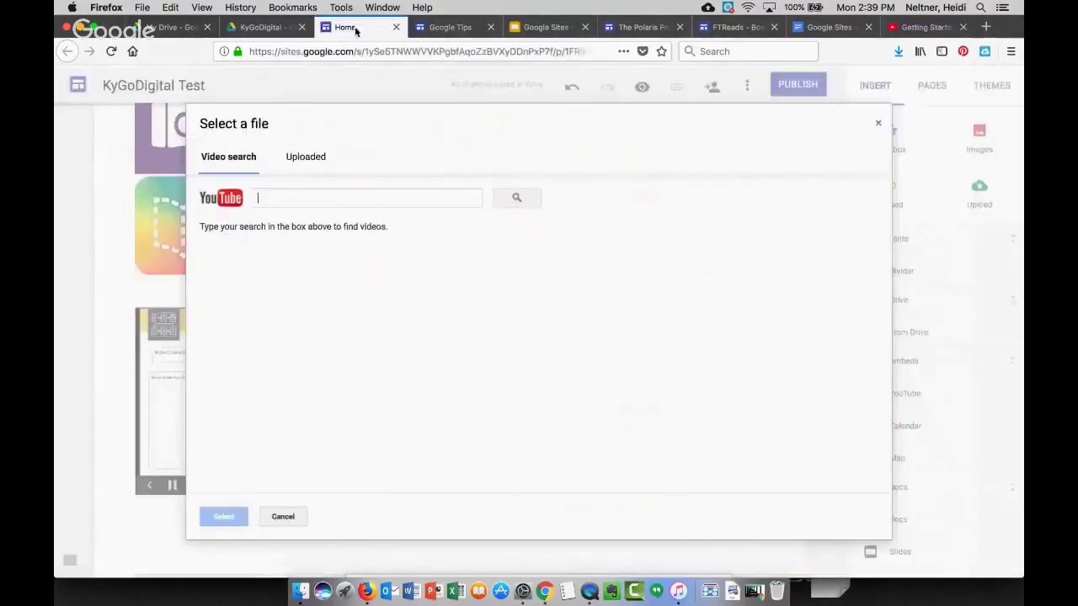
pyautogui.press('super+v')
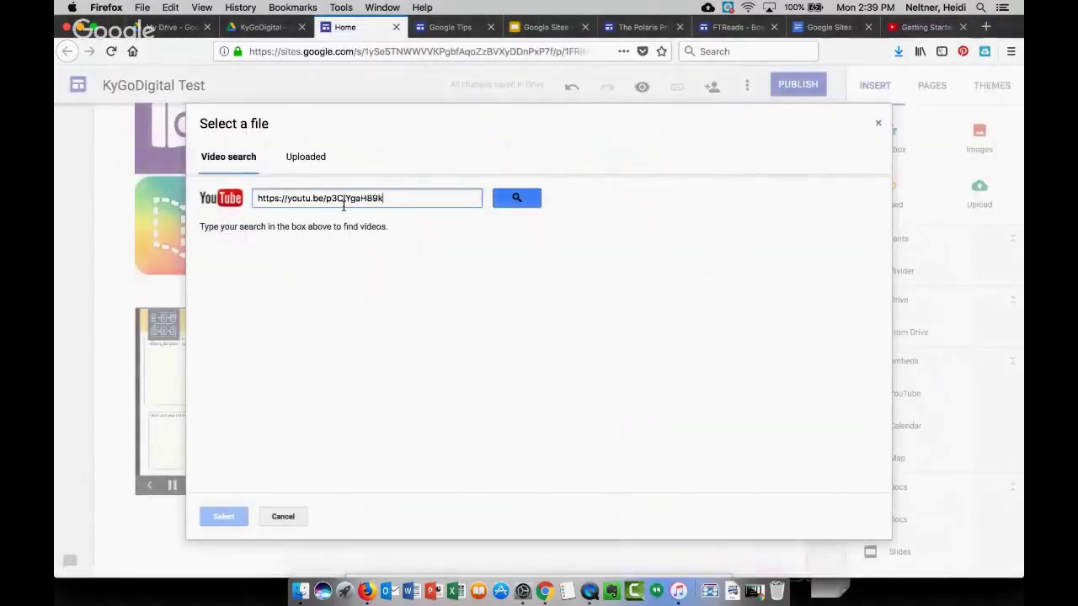
pyautogui.press('Return')
pyautogui.click(360, 245)
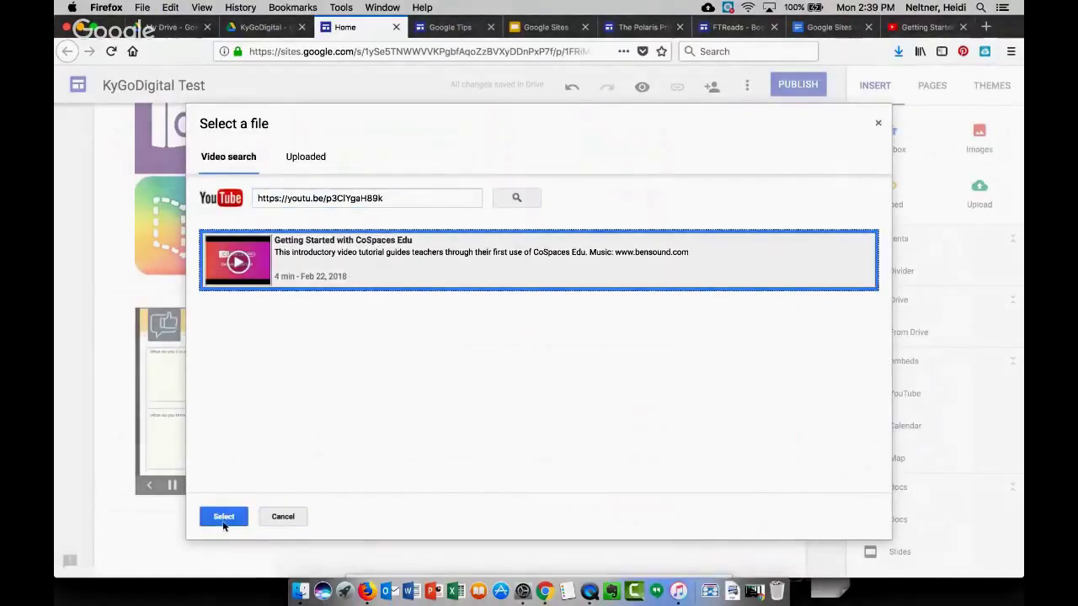
pyautogui.click(224, 518)
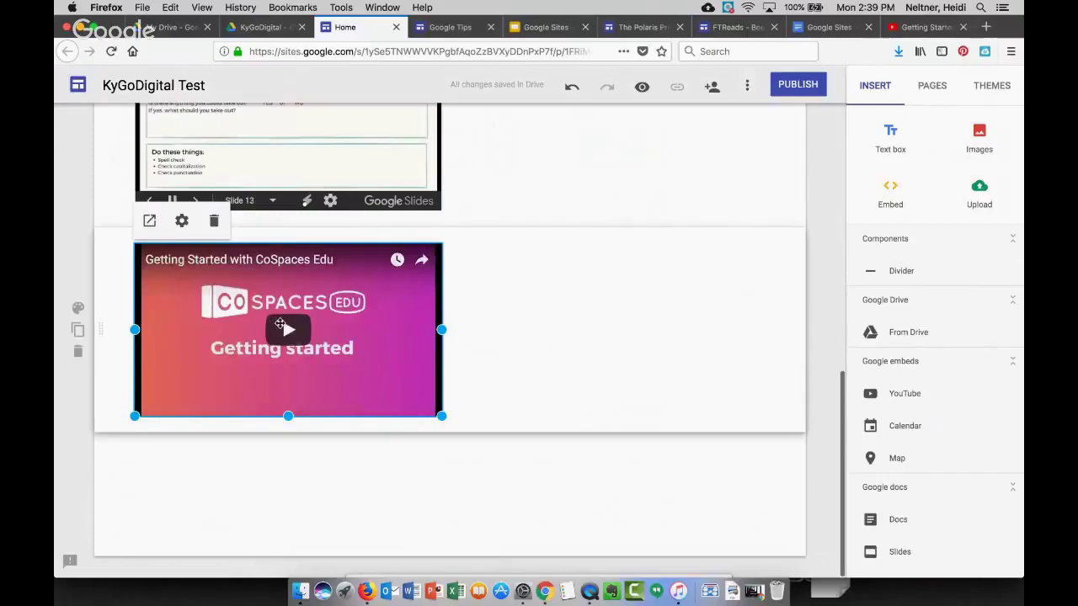
pyautogui.click(181, 220)
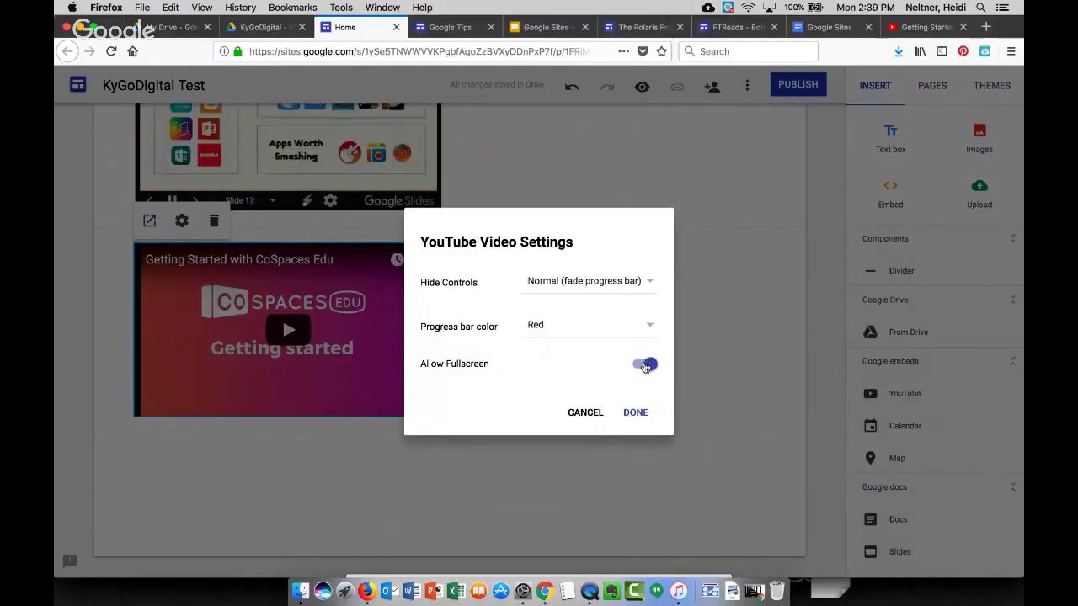
pyautogui.click(636, 414)
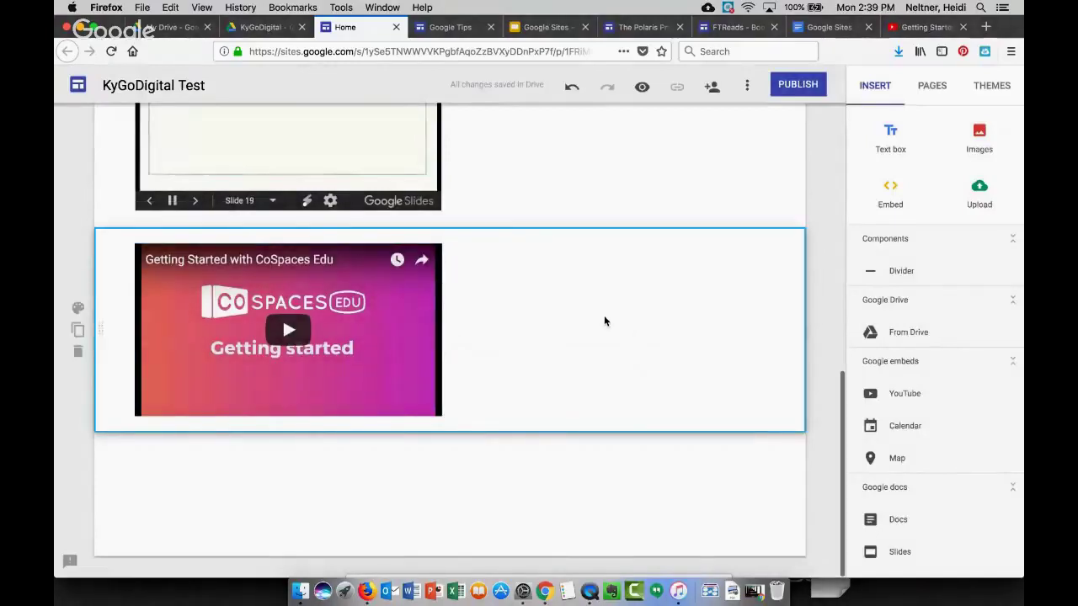
# Add the text "Watch this video" in the empty area beside the CoSpaces Edu video
pyautogui.doubleClick(600, 327)
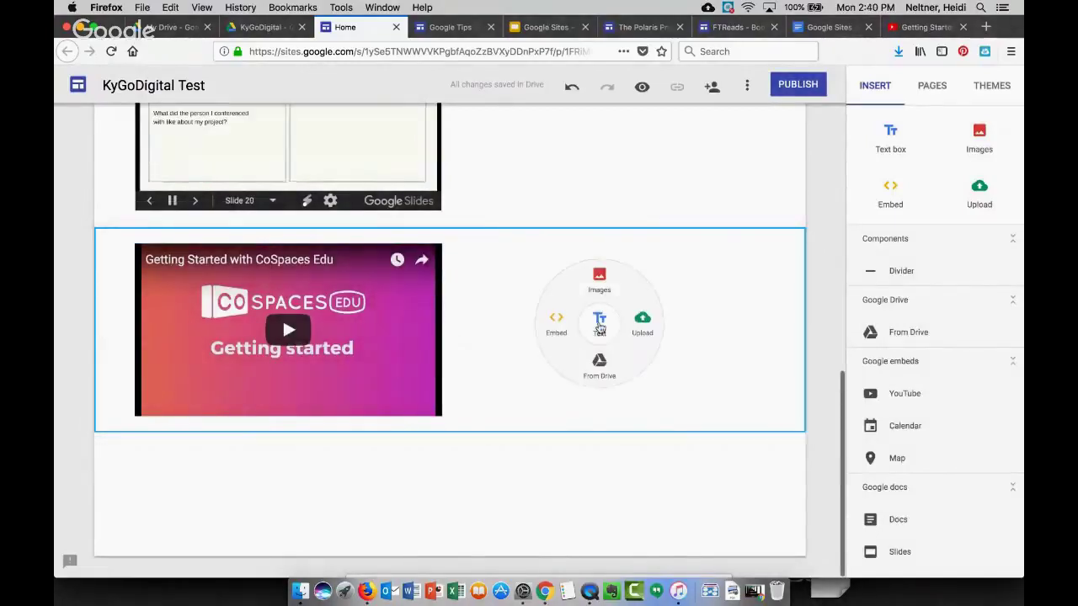
pyautogui.click(600, 321)
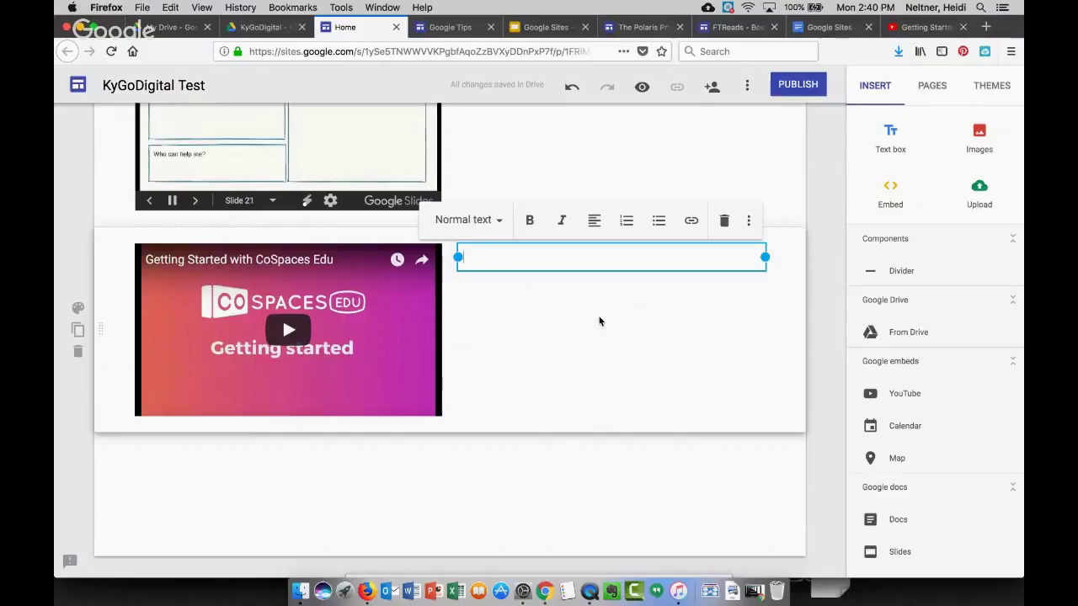
pyautogui.write('Watch this video')
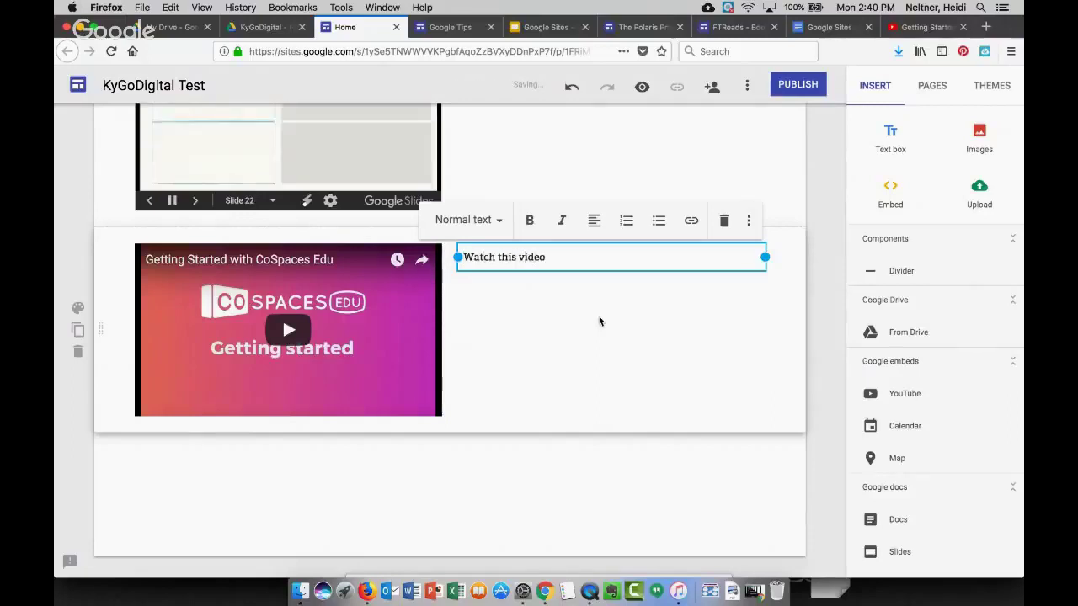
pyautogui.click(587, 496)
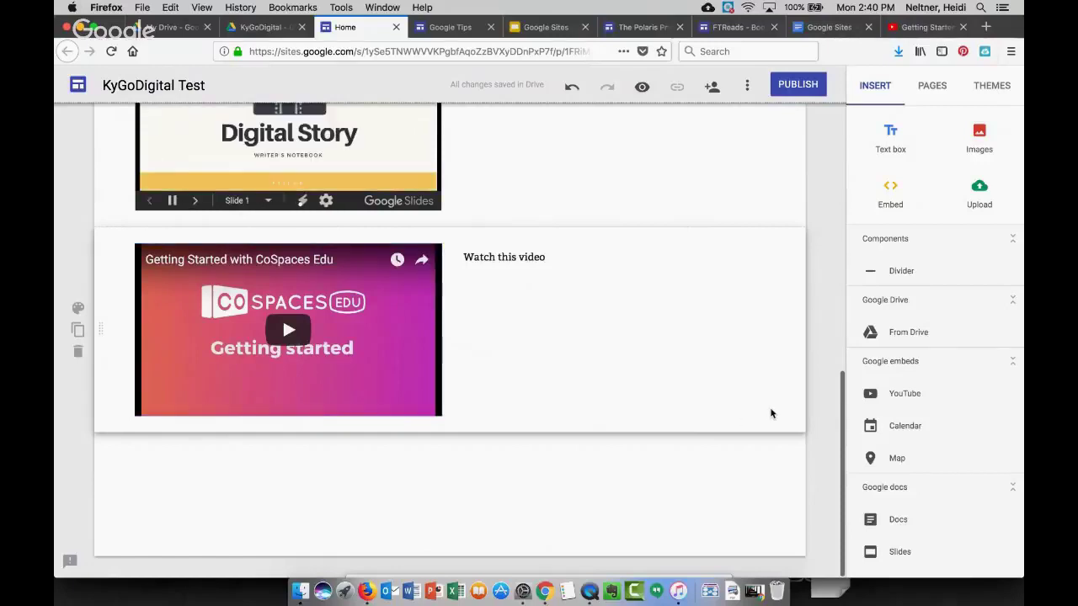
pyautogui.scroll(-2, 899, 437)
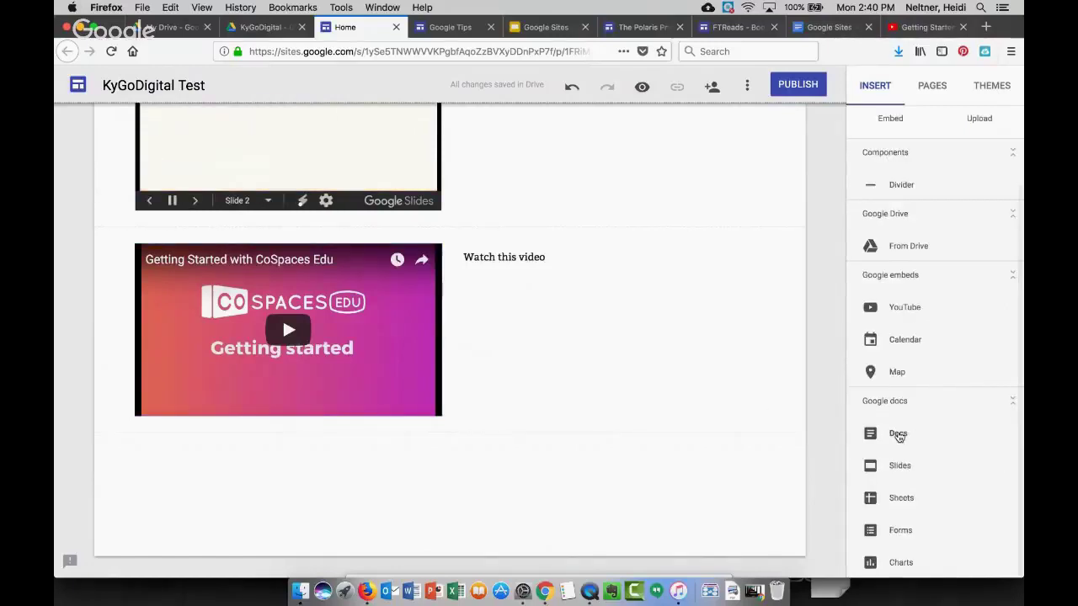
pyautogui.scroll(2, 900, 438)
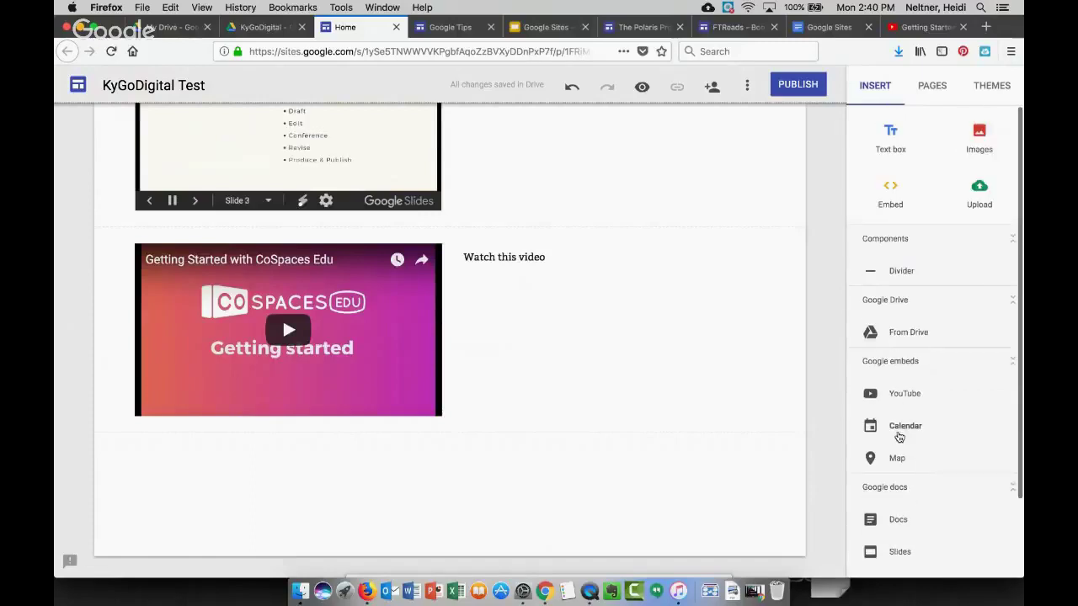
pyautogui.scroll(2, 587, 462)
pyautogui.scroll(-1, 592, 421)
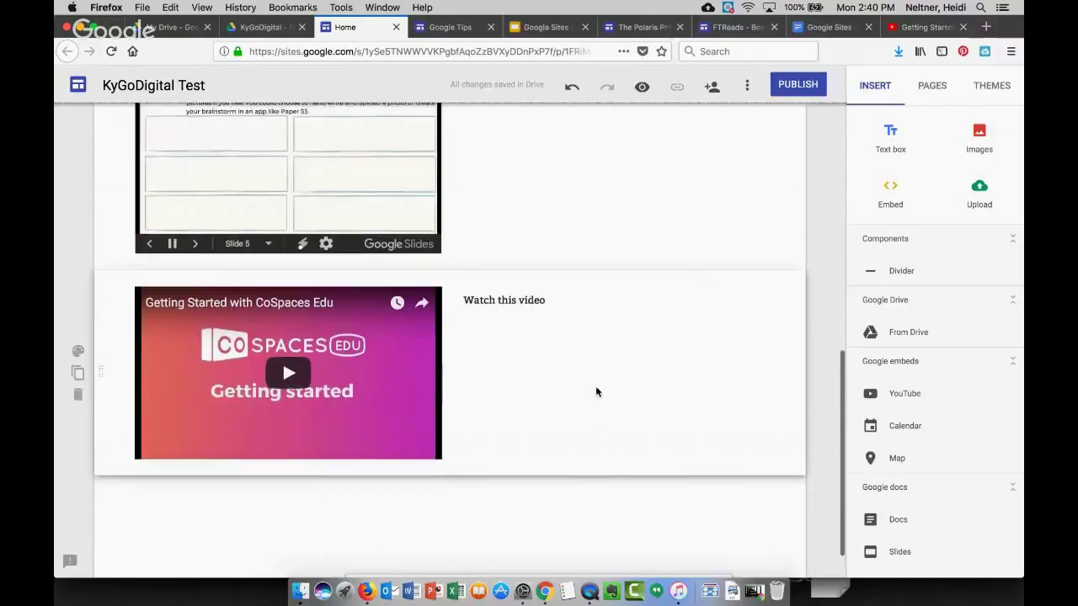
pyautogui.scroll(-1, 595, 392)
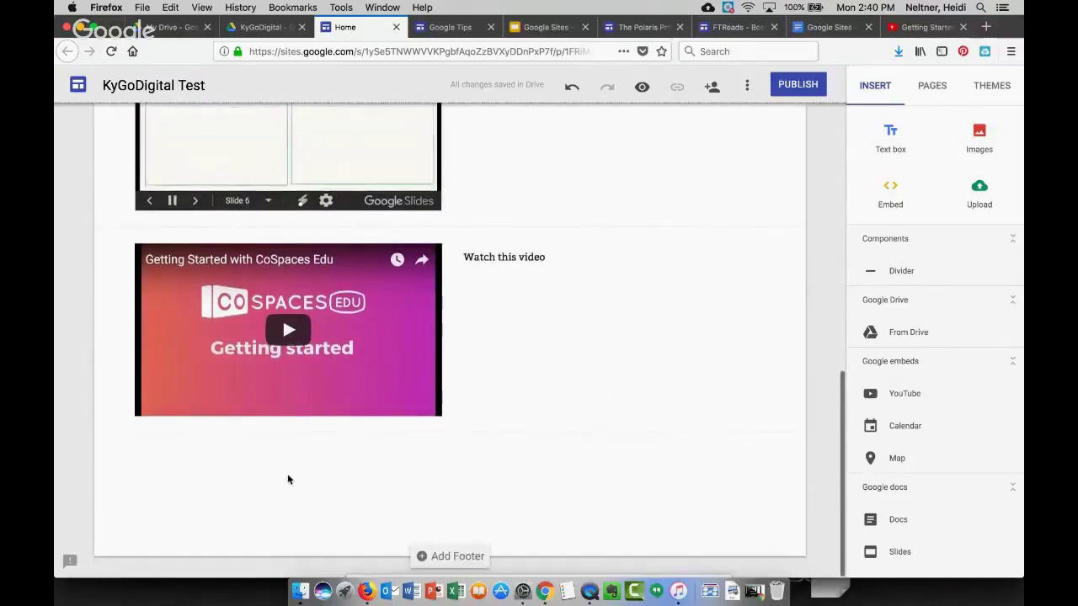
# Start a web embed by URL, load seesaw.me in a new browser tab and copy its full address
pyautogui.click(891, 193)
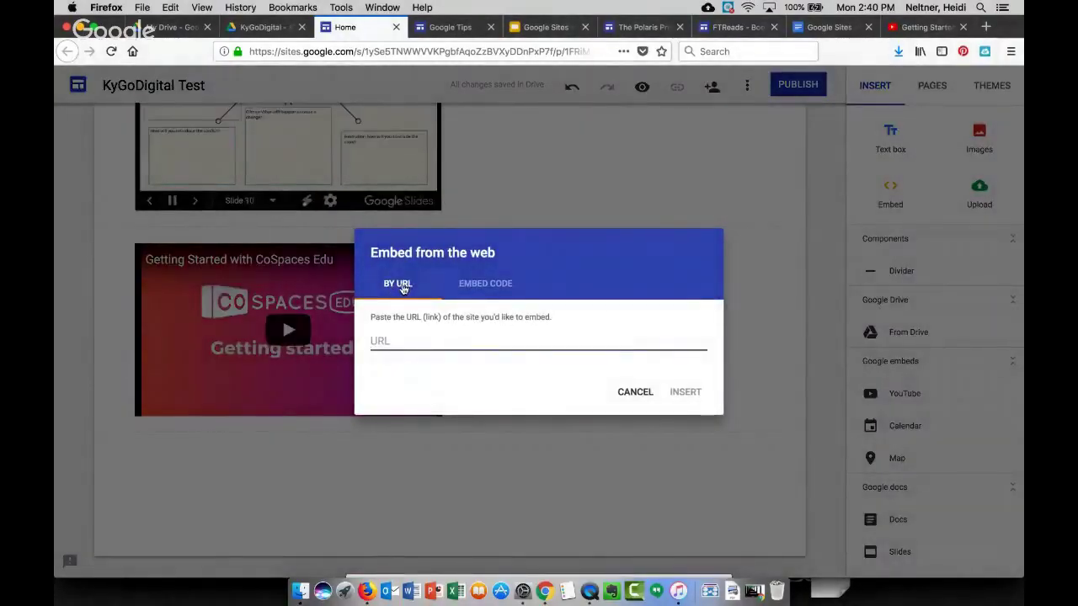
pyautogui.click(984, 27)
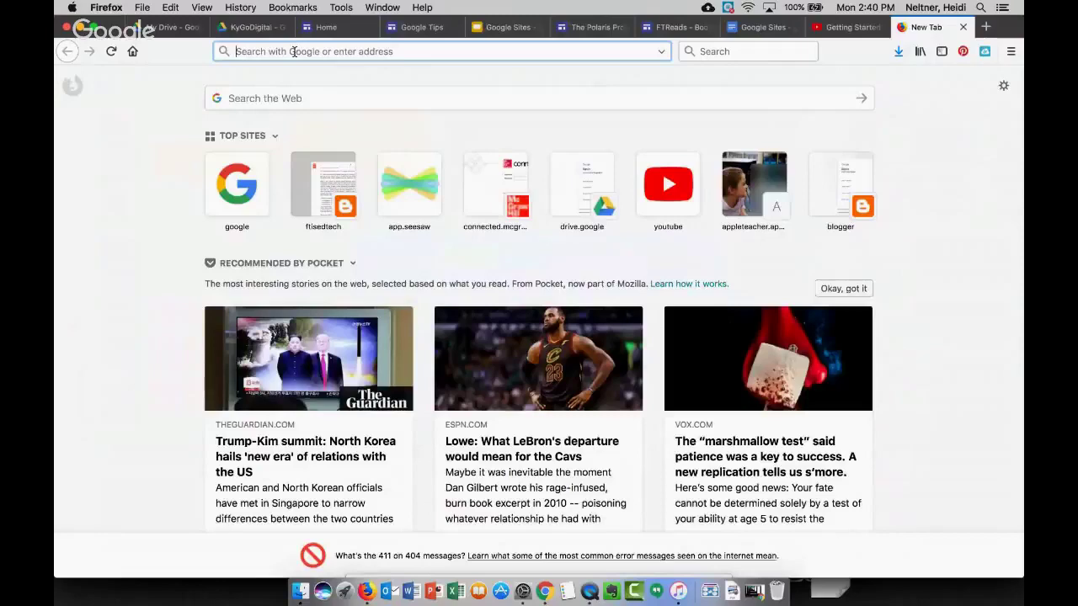
pyautogui.write('seesaw.me/')
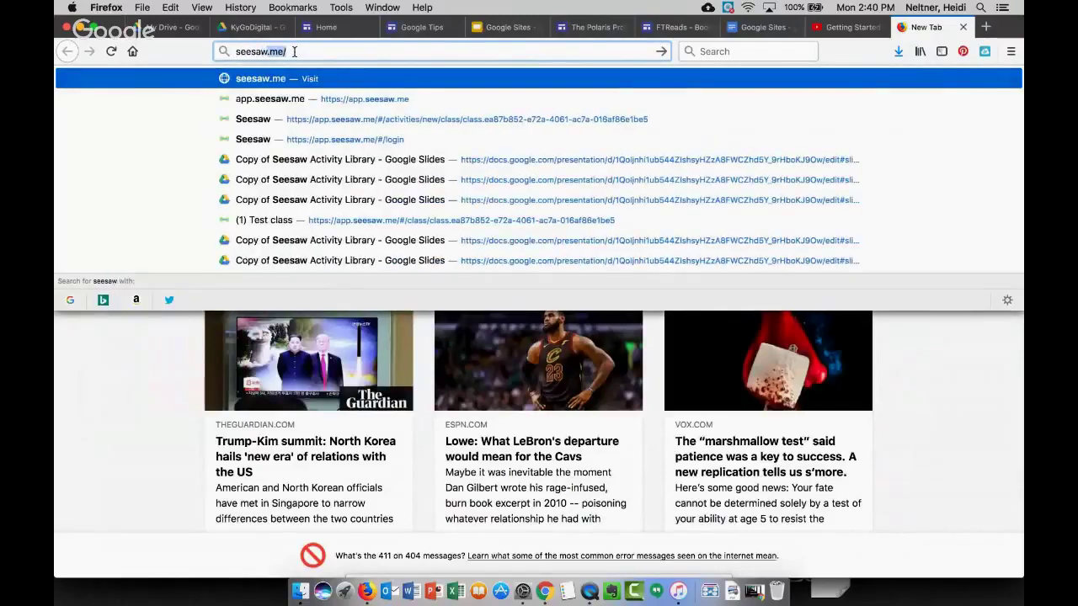
pyautogui.press('Return')
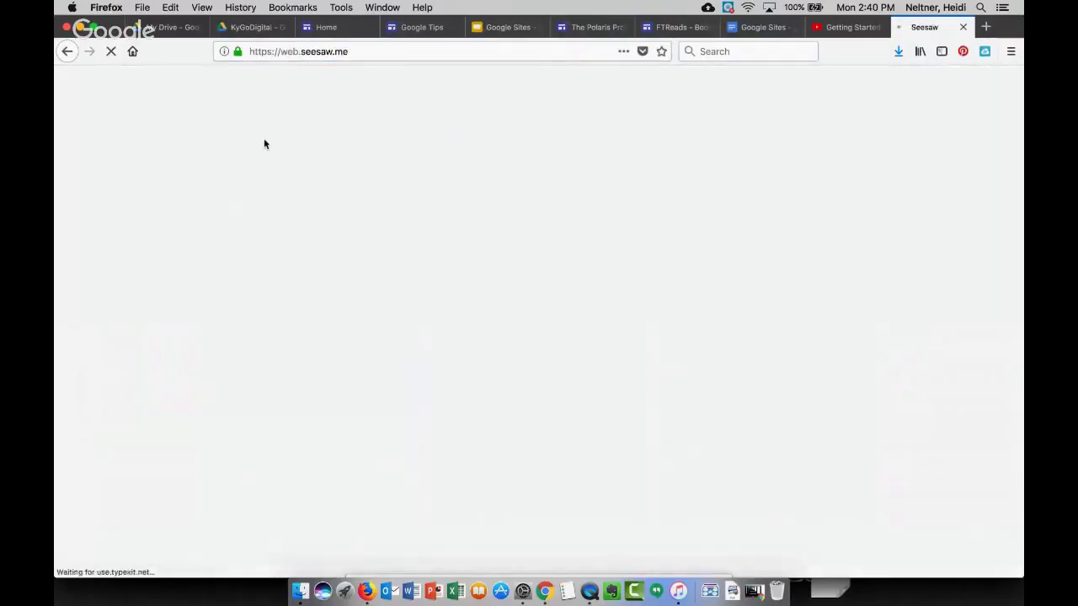
pyautogui.click(323, 53)
pyautogui.press('super+c')
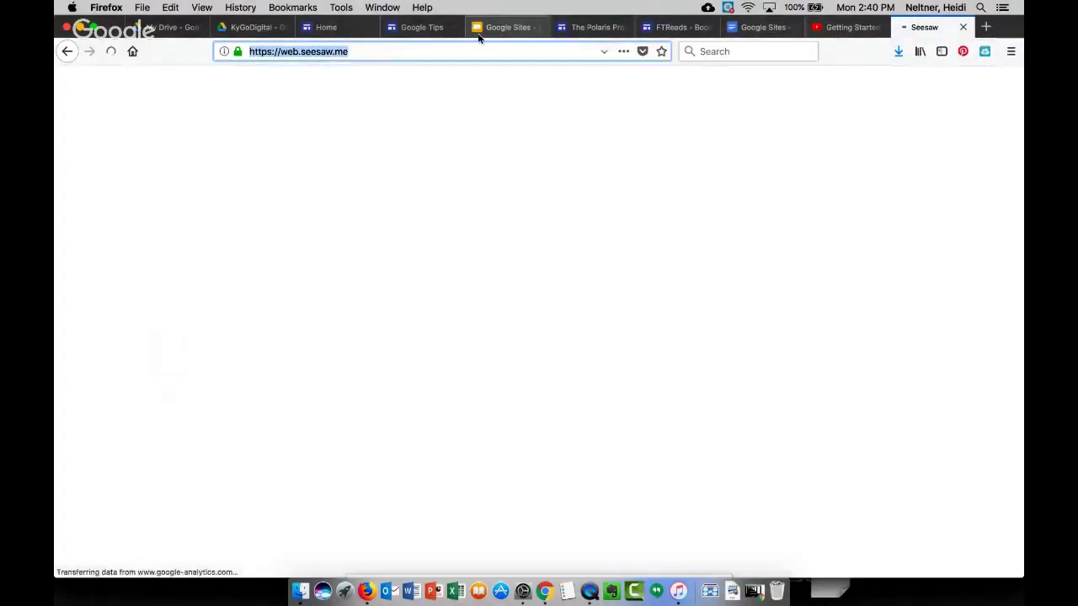
pyautogui.click(421, 27)
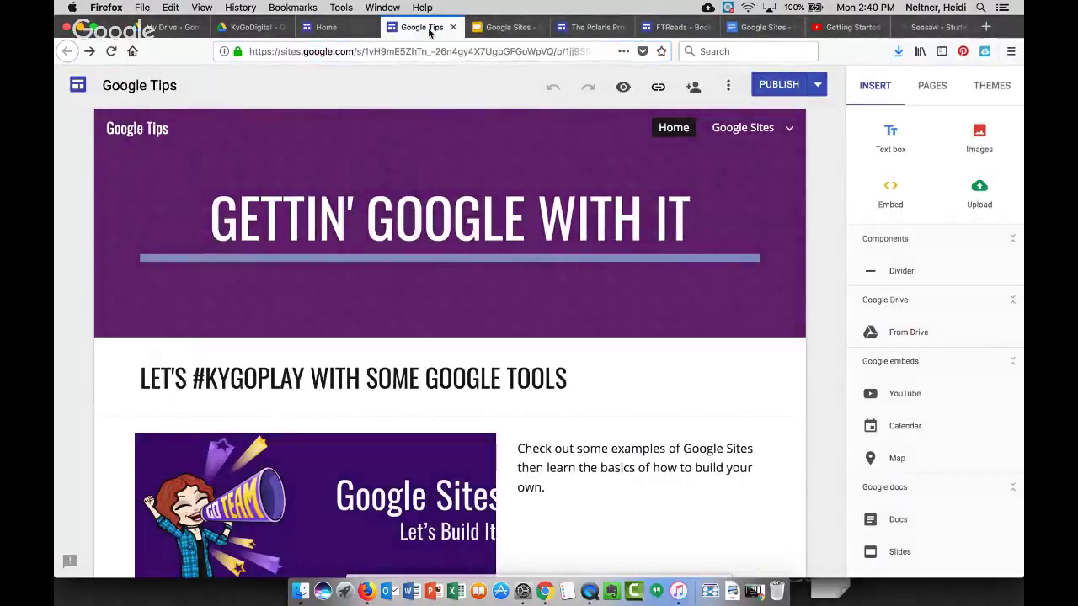
pyautogui.click(592, 27)
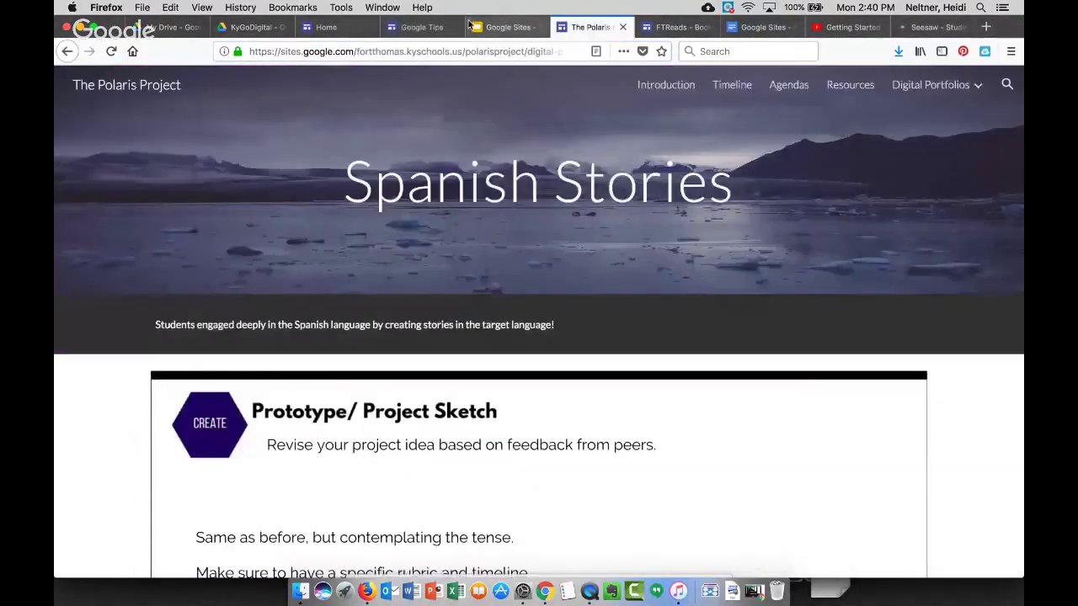
pyautogui.click(326, 27)
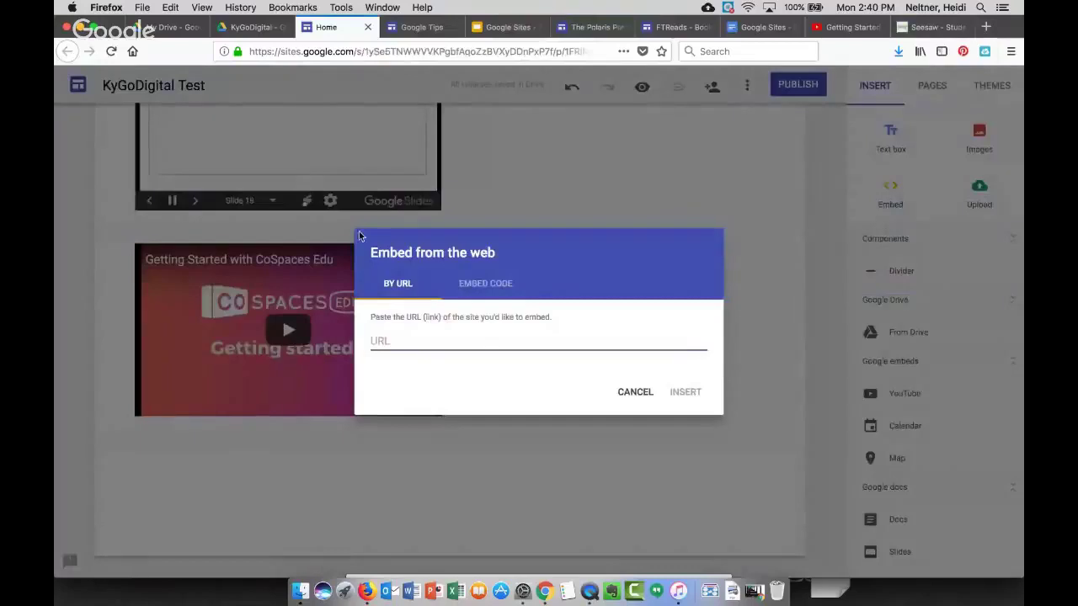
pyautogui.press('super+v')
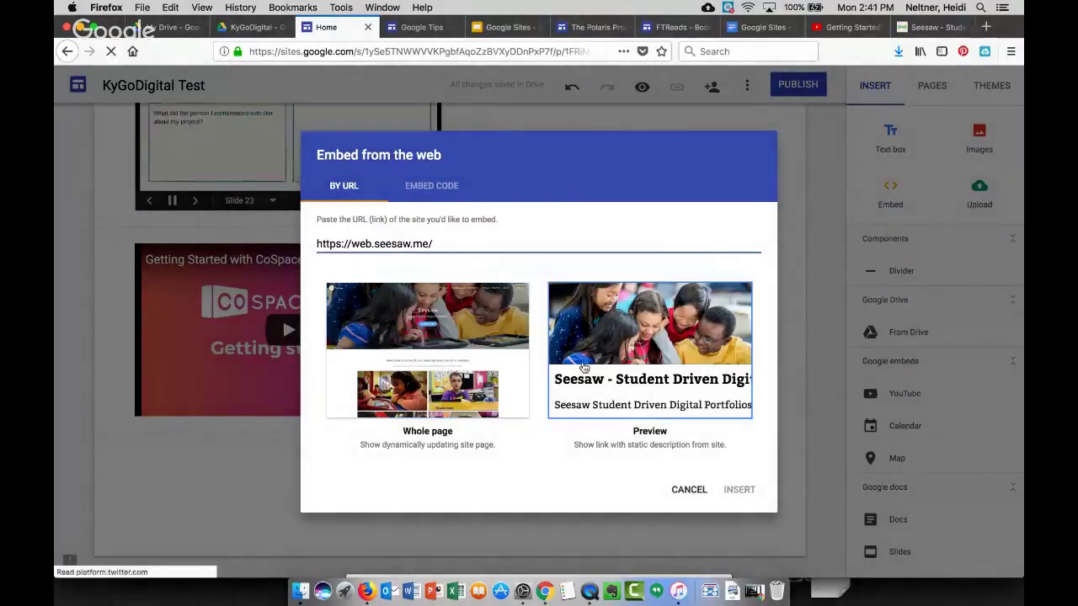
pyautogui.click(417, 360)
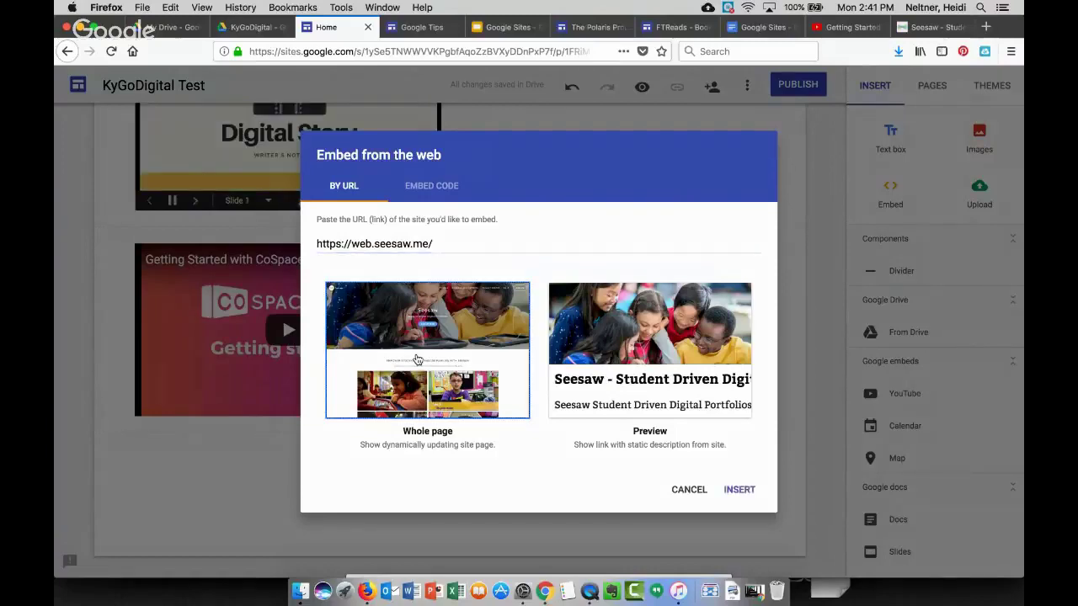
pyautogui.click(736, 493)
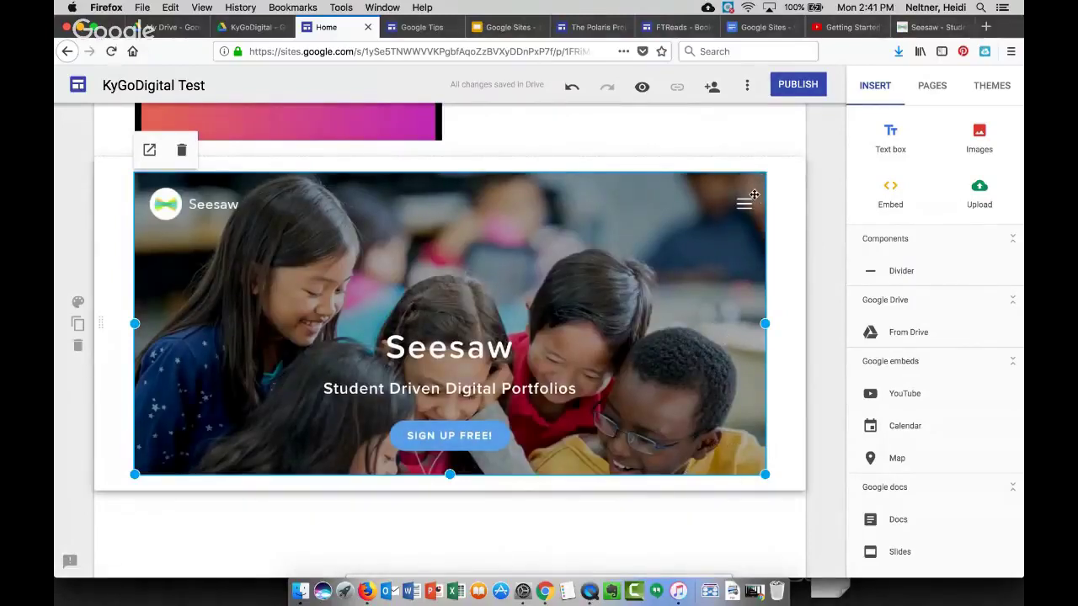
# Preview the site in the large-screen view, look through the page down to the Seesaw embed and exit the preview
pyautogui.click(646, 89)
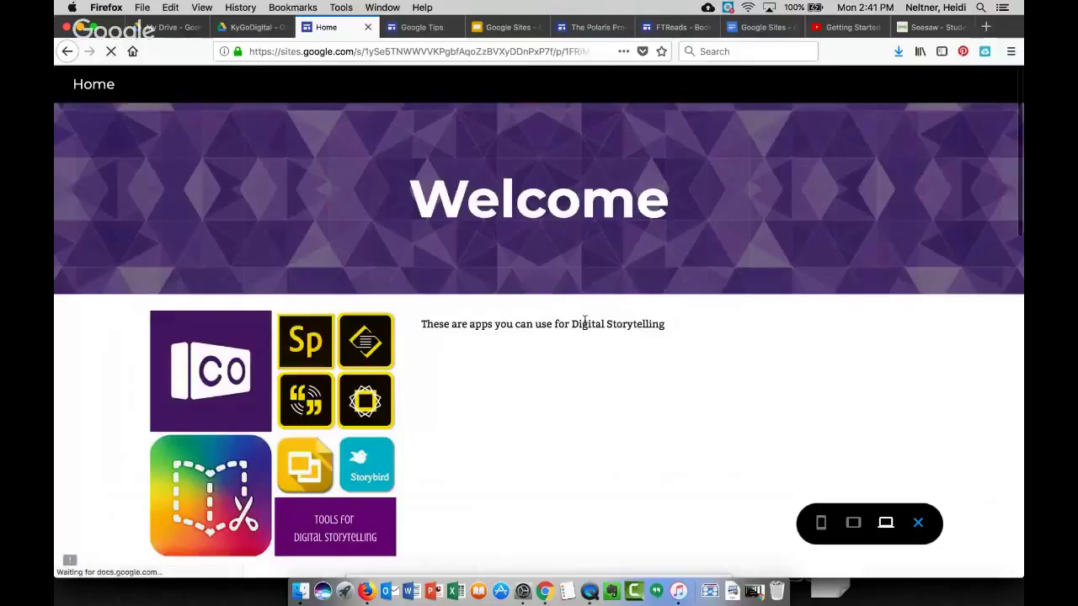
pyautogui.scroll(-2, 815, 460)
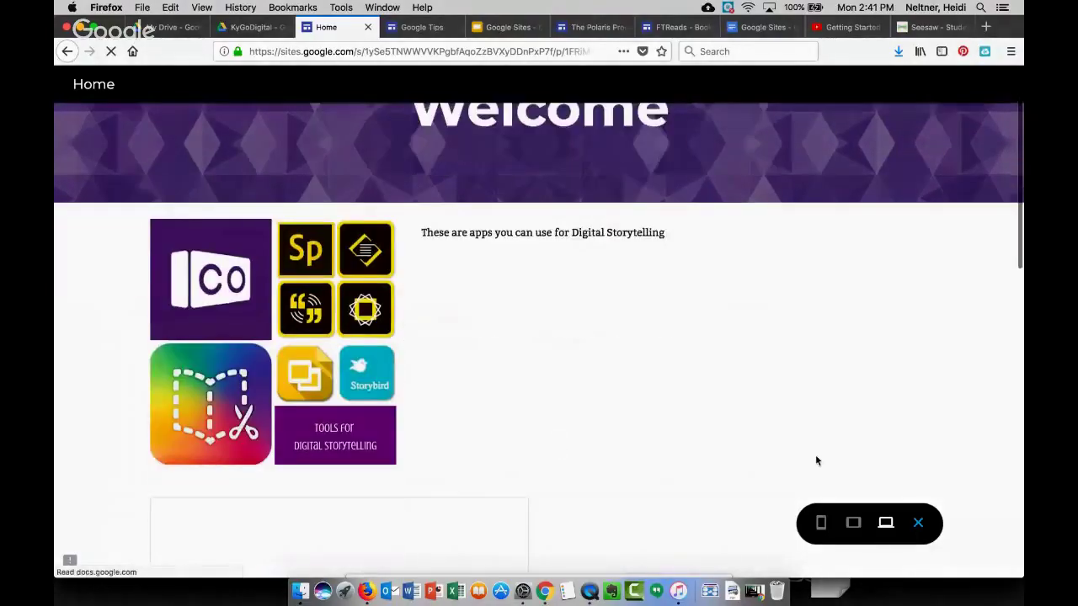
pyautogui.scroll(-10, 816, 460)
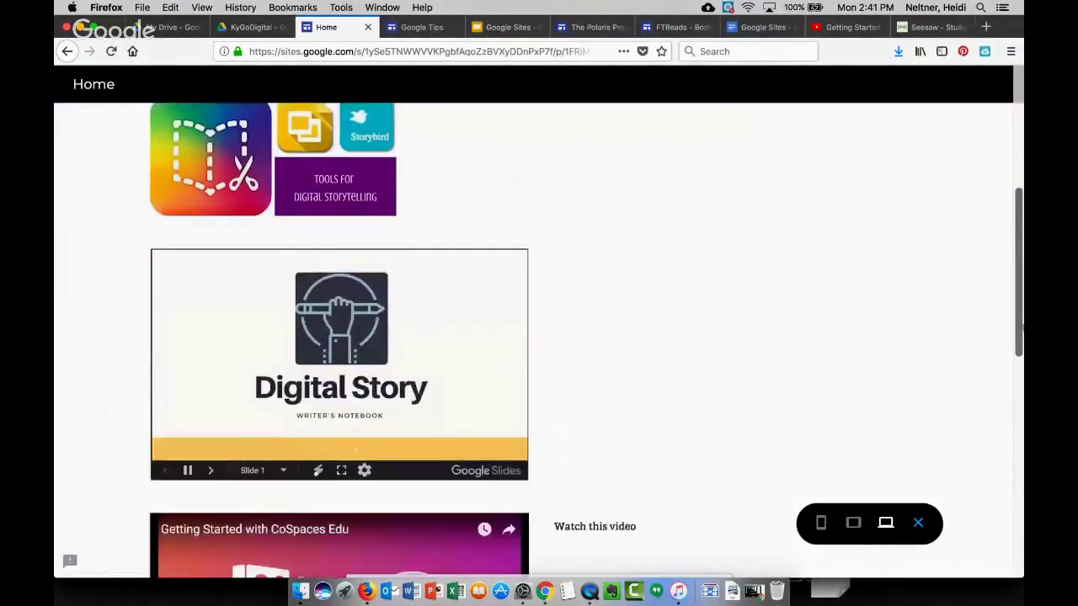
pyautogui.moveTo(1021, 408); pyautogui.dragTo(1021, 552)
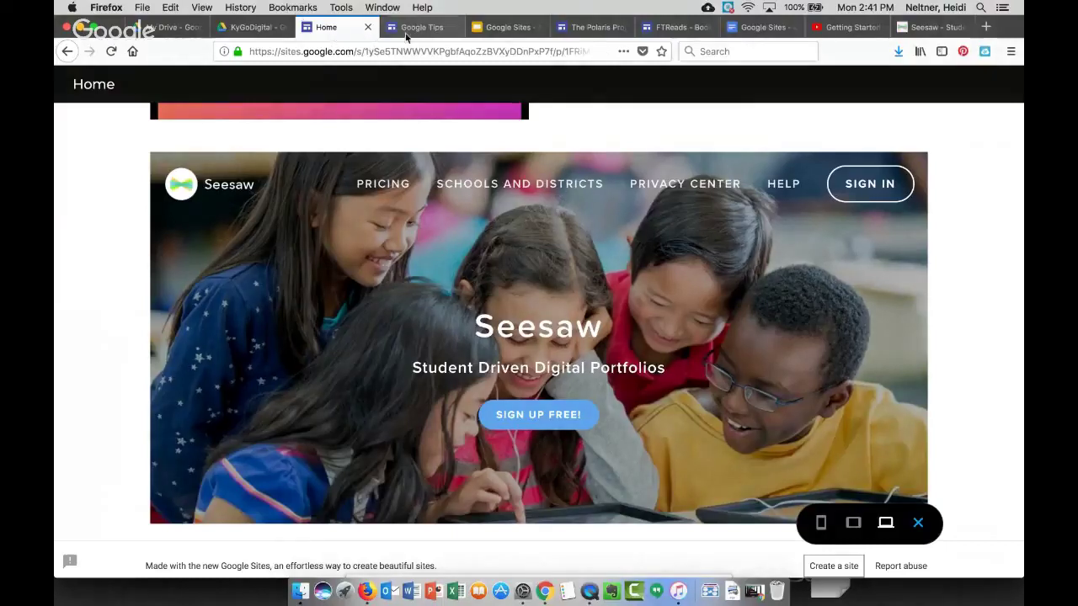
pyautogui.scroll(3, 839, 155)
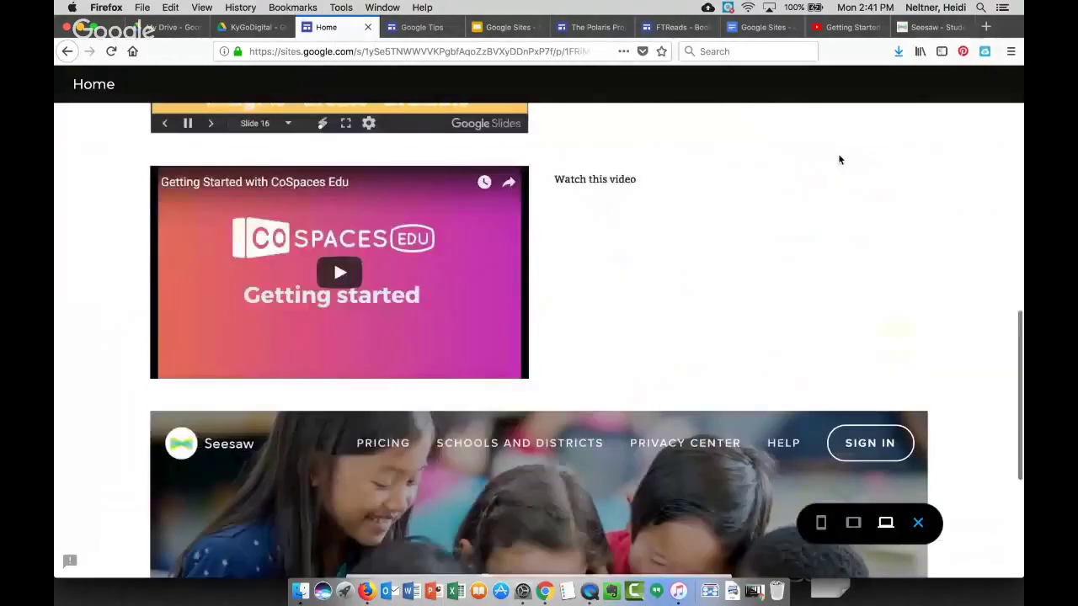
pyautogui.click(918, 522)
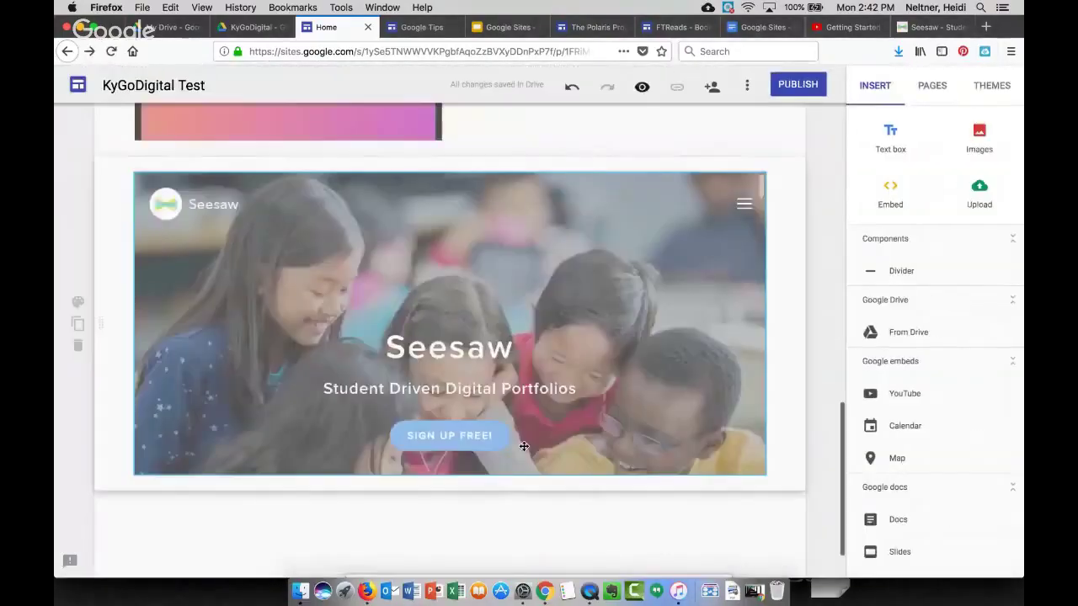
# Delete the embedded Seesaw web page from the section below the video
pyautogui.click(524, 442)
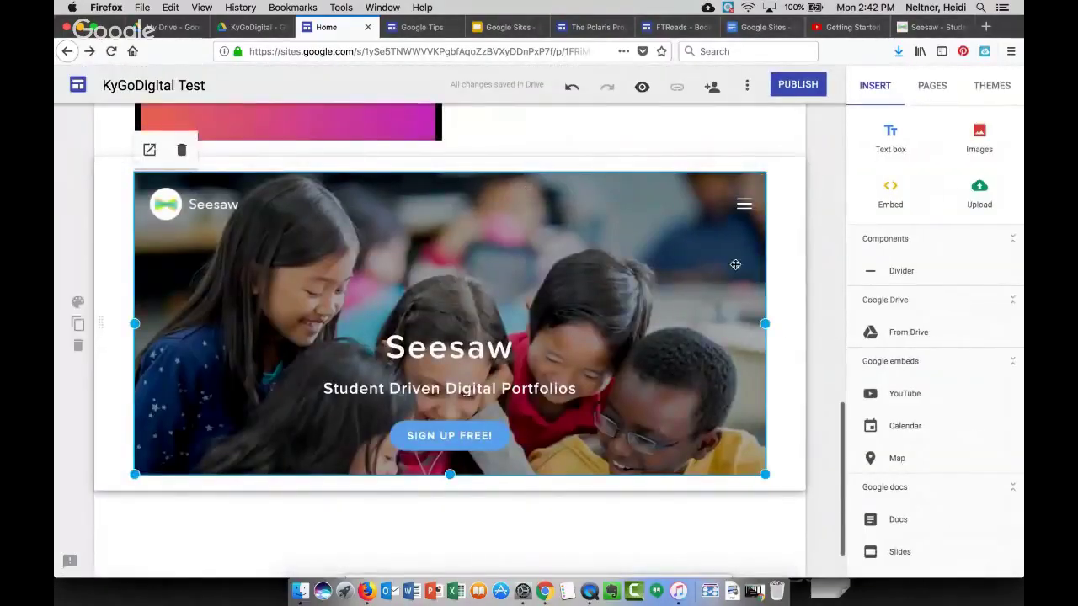
pyautogui.click(181, 151)
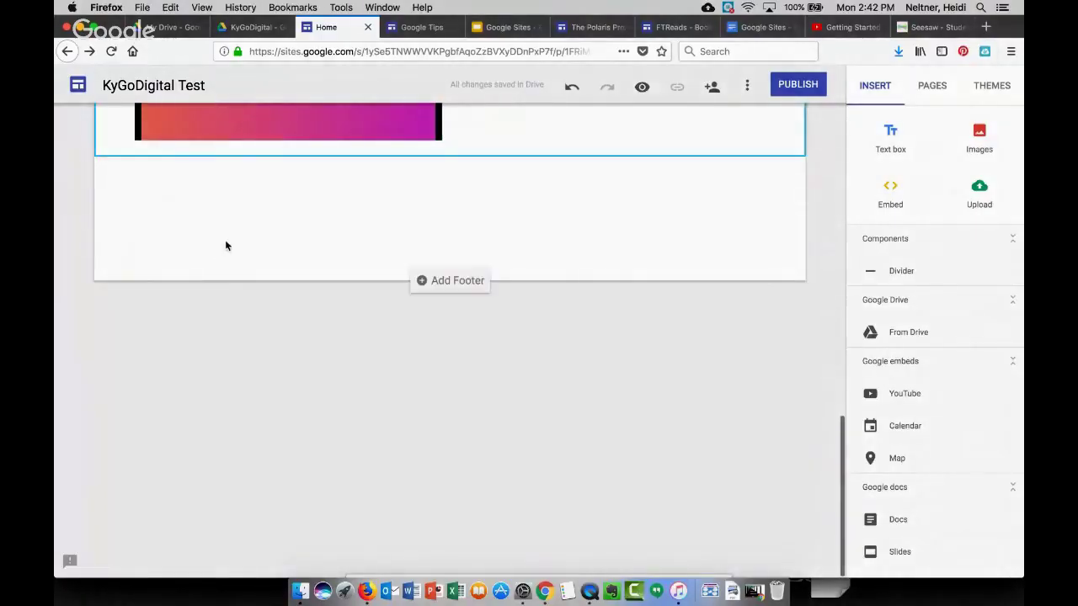
pyautogui.doubleClick(225, 246)
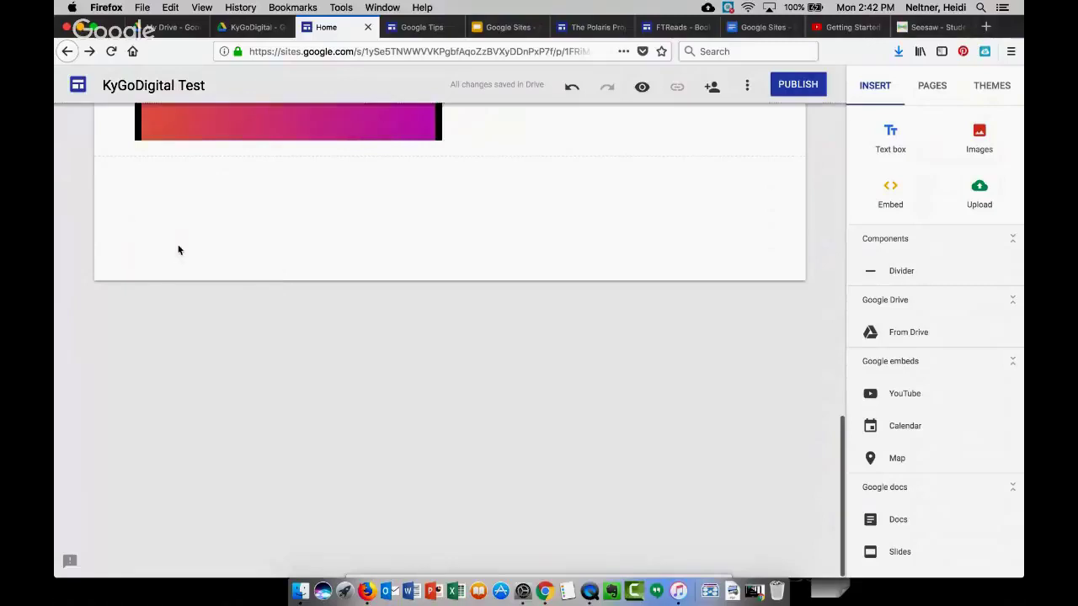
pyautogui.click(178, 250)
pyautogui.write('https://web.seesaw.me/')
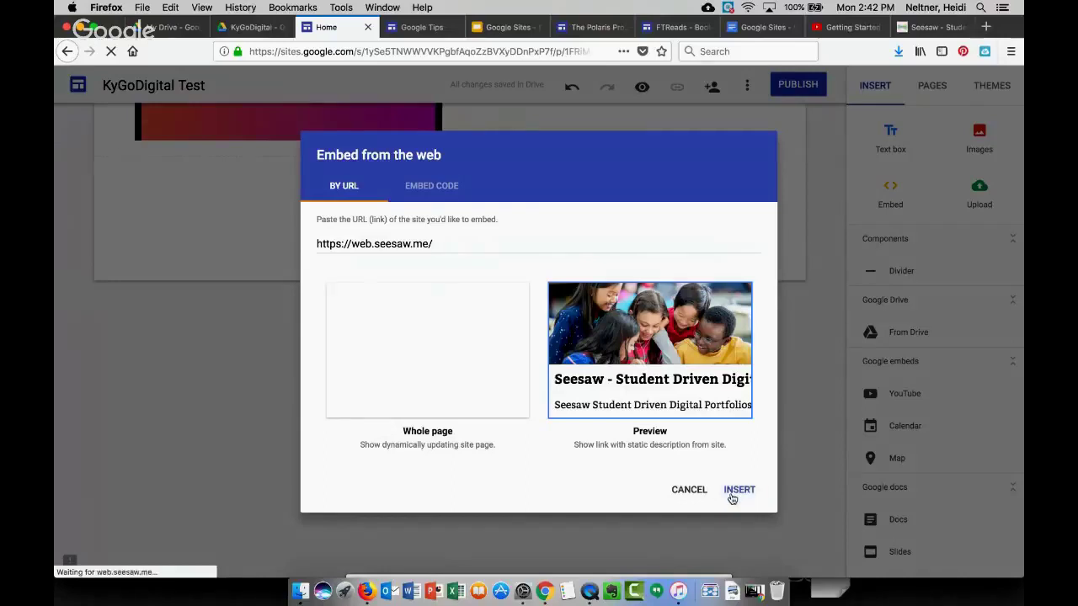
pyautogui.click(737, 490)
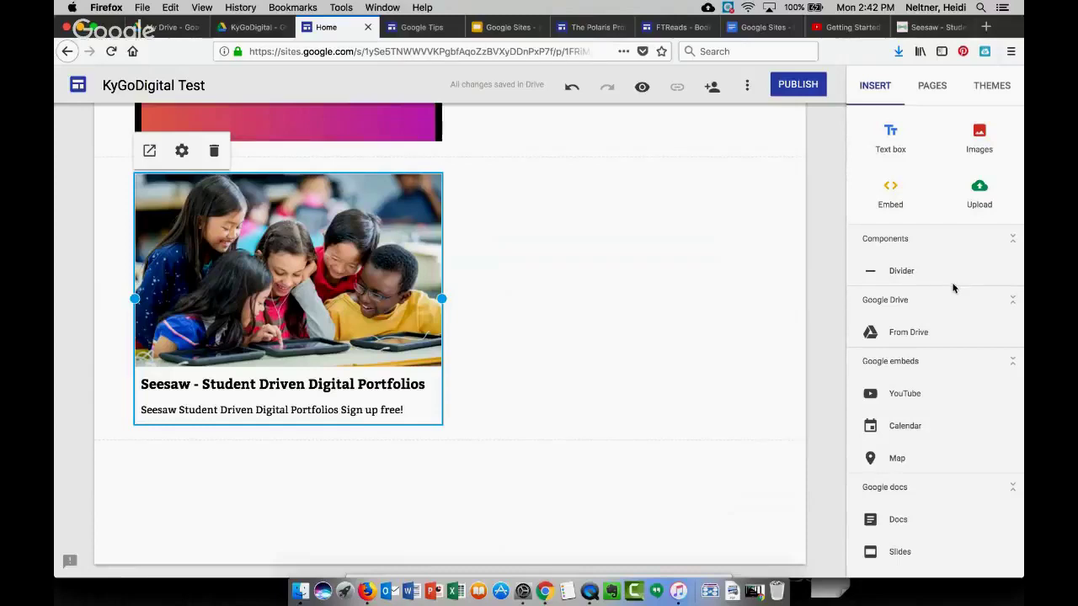
# Look through the available insert components, then view the site's sharing and access settings and close them
pyautogui.scroll(-2, 849, 363)
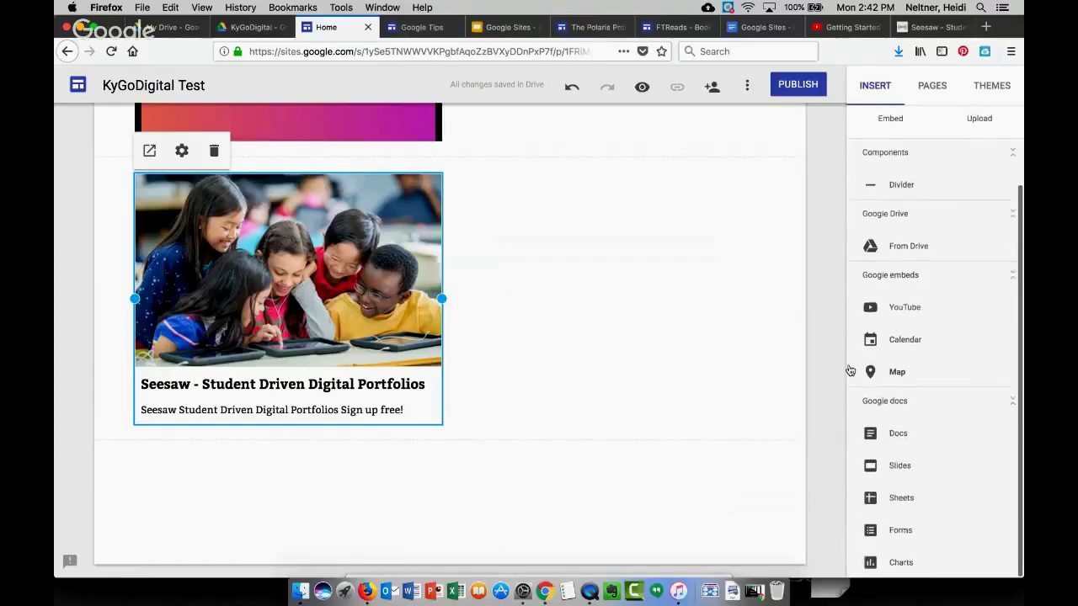
pyautogui.scroll(2, 850, 371)
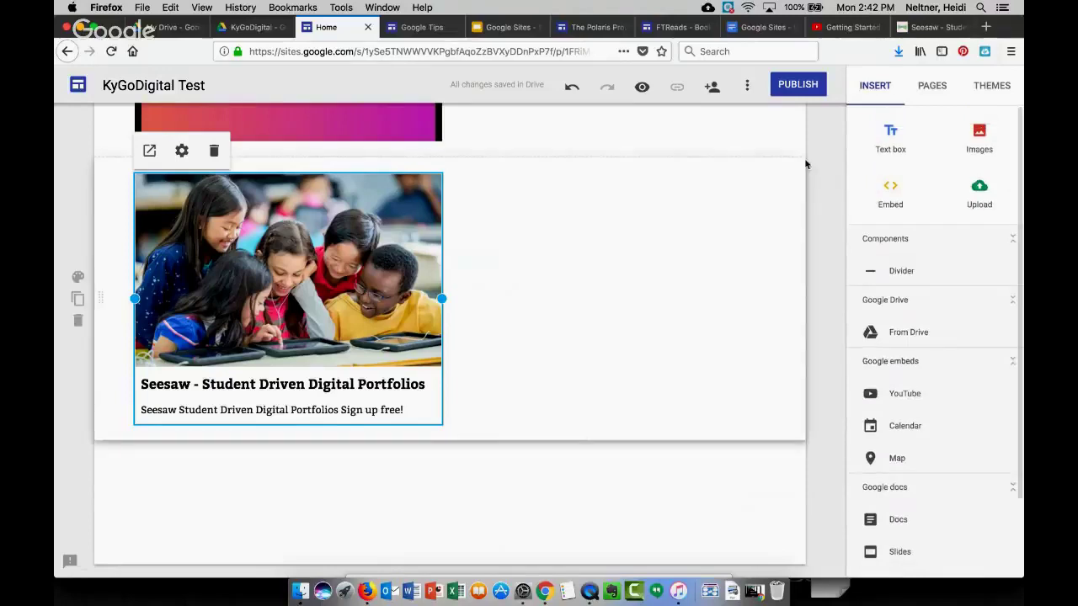
pyautogui.click(713, 89)
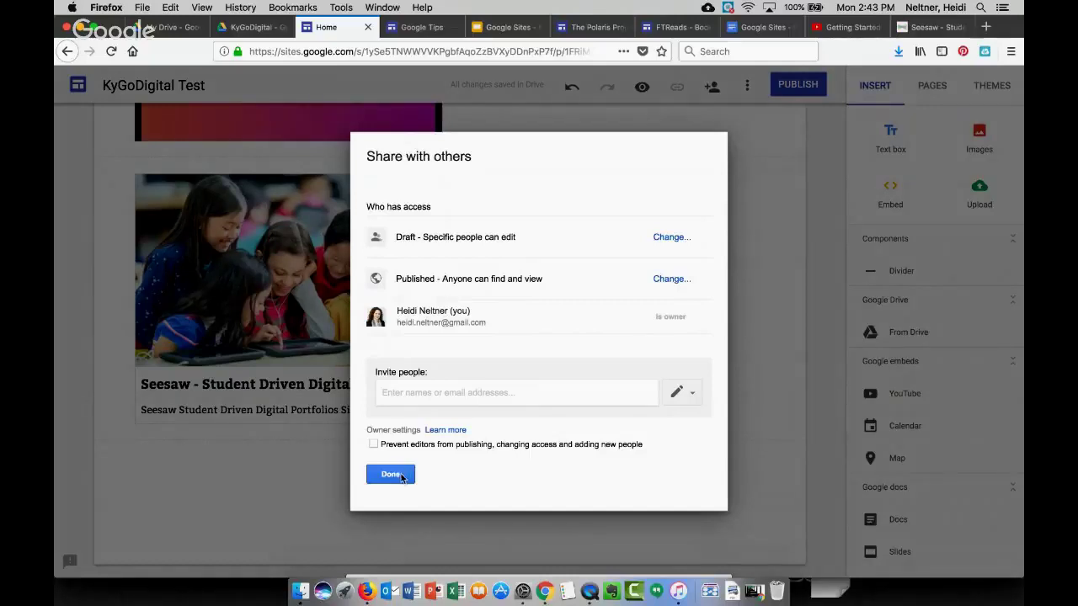
pyautogui.click(390, 474)
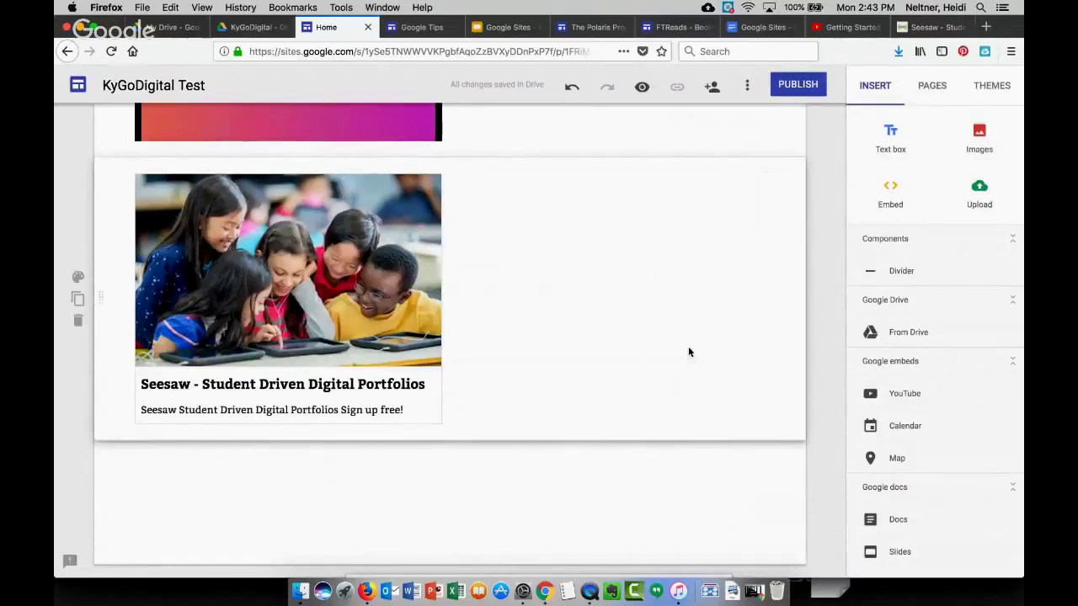
# Add a new page named Video to the site
pyautogui.scroll(15, 587, 251)
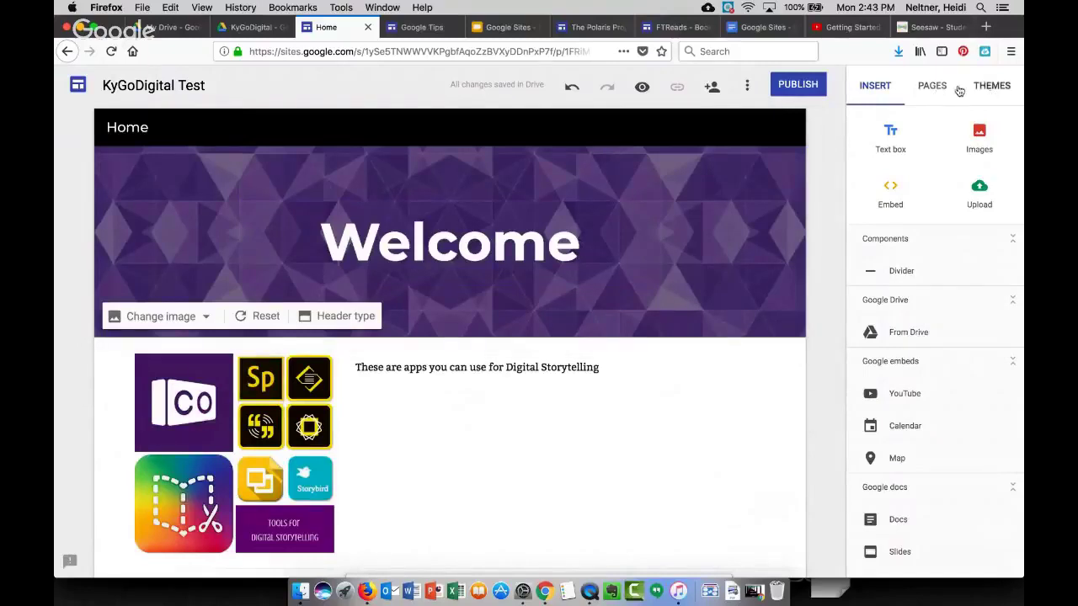
pyautogui.click(931, 85)
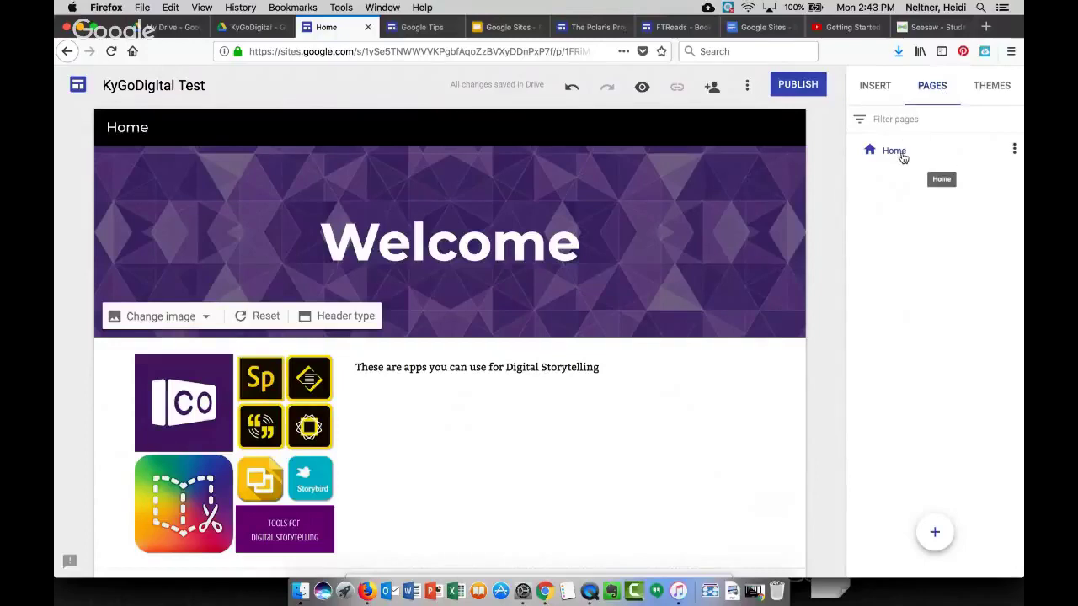
pyautogui.moveTo(931, 542)
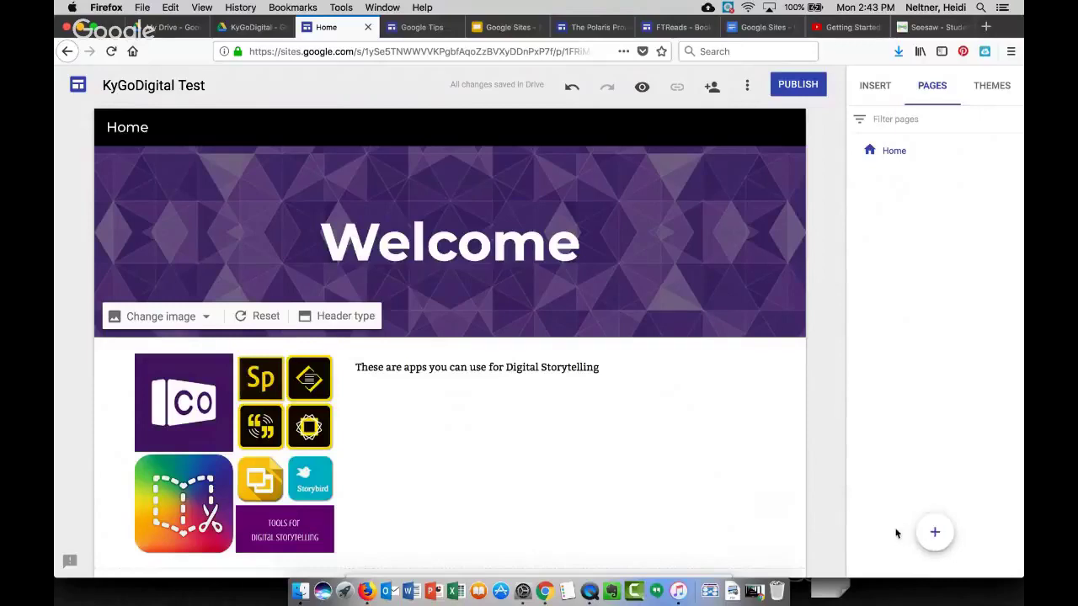
pyautogui.click(934, 533)
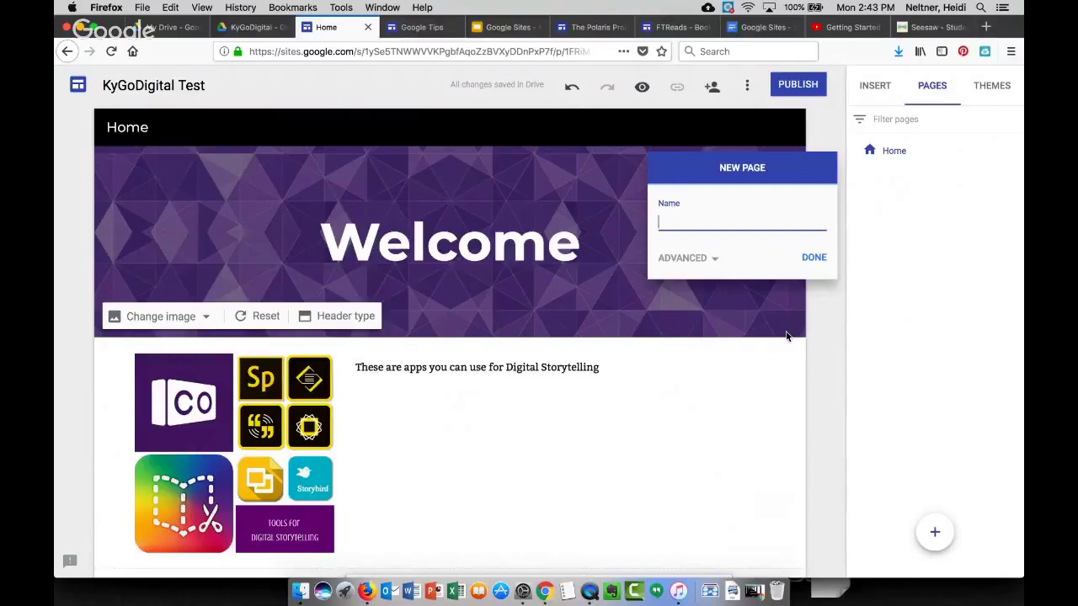
pyautogui.write('Video')
pyautogui.click(816, 265)
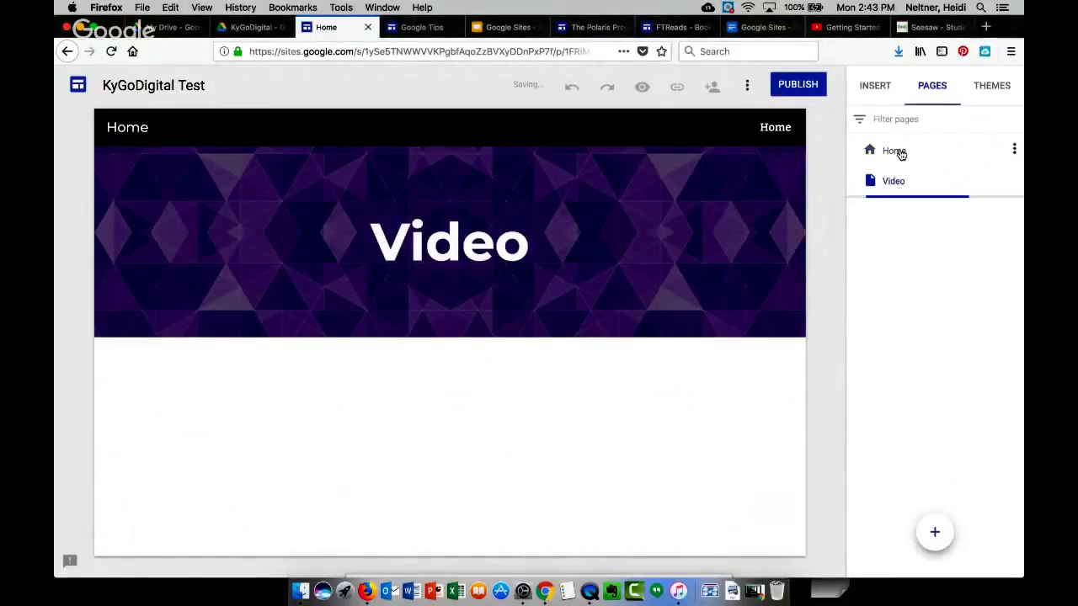
# Add another new page named Reading
pyautogui.click(933, 529)
pyautogui.write('Reading')
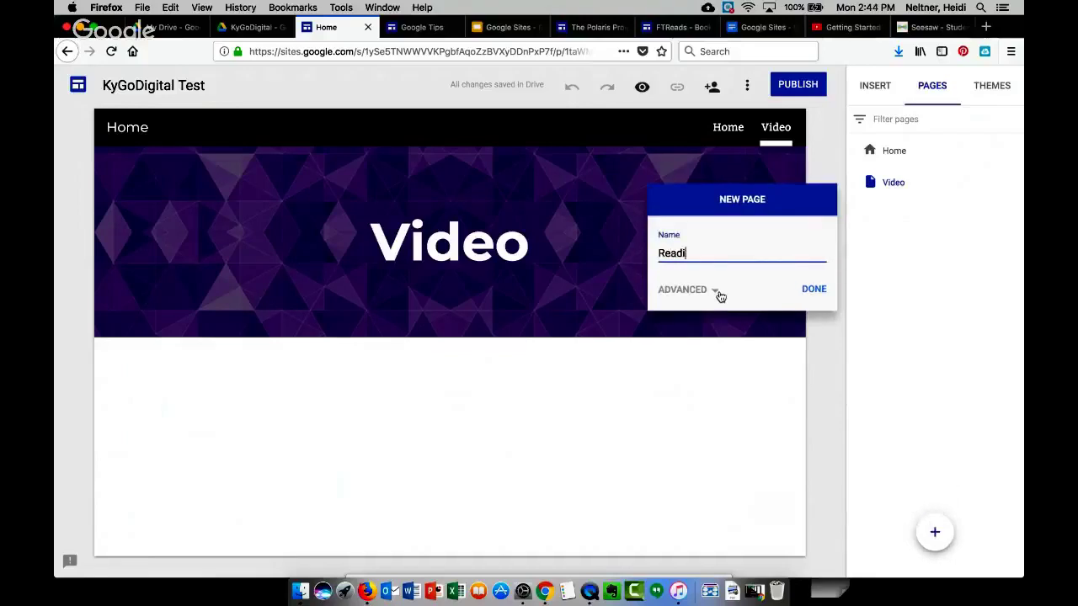
pyautogui.click(812, 299)
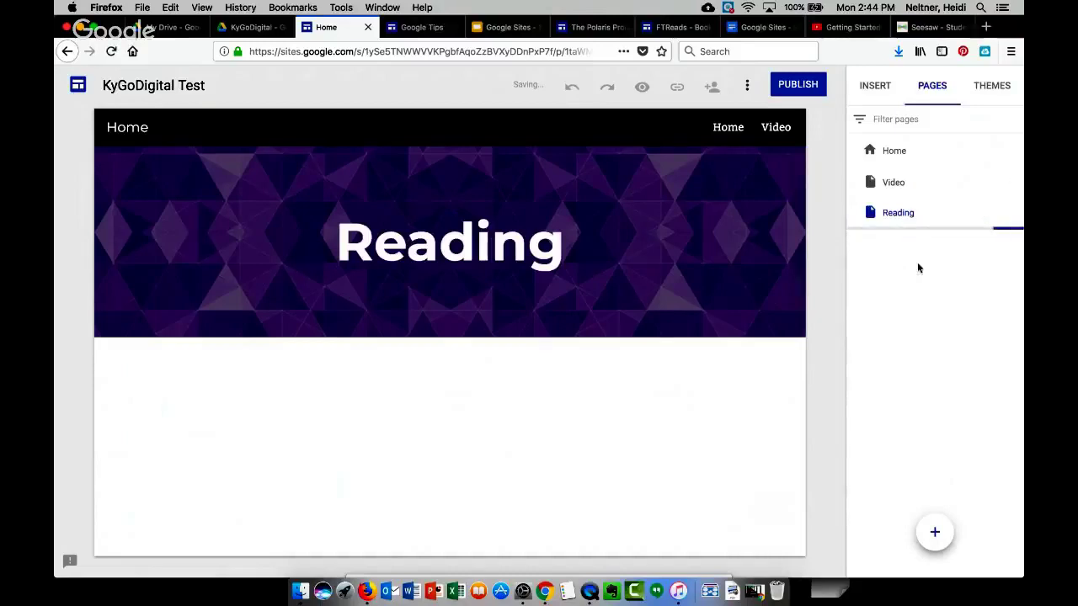
# Add a page named iMovie and nest it as a subpage under Video
pyautogui.moveTo(935, 543)
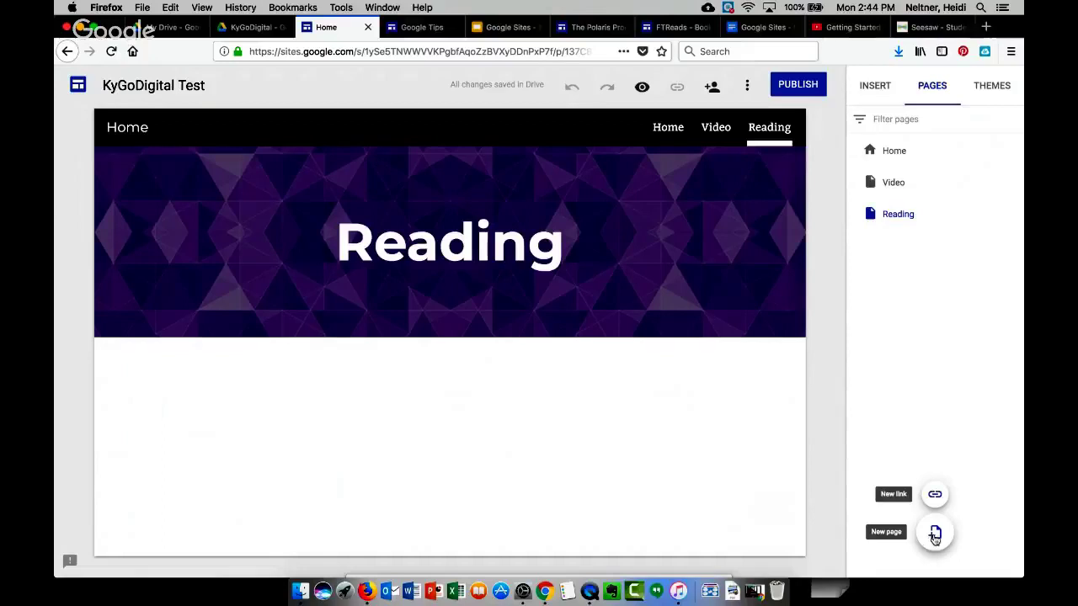
pyautogui.click(934, 533)
pyautogui.write('iMovie')
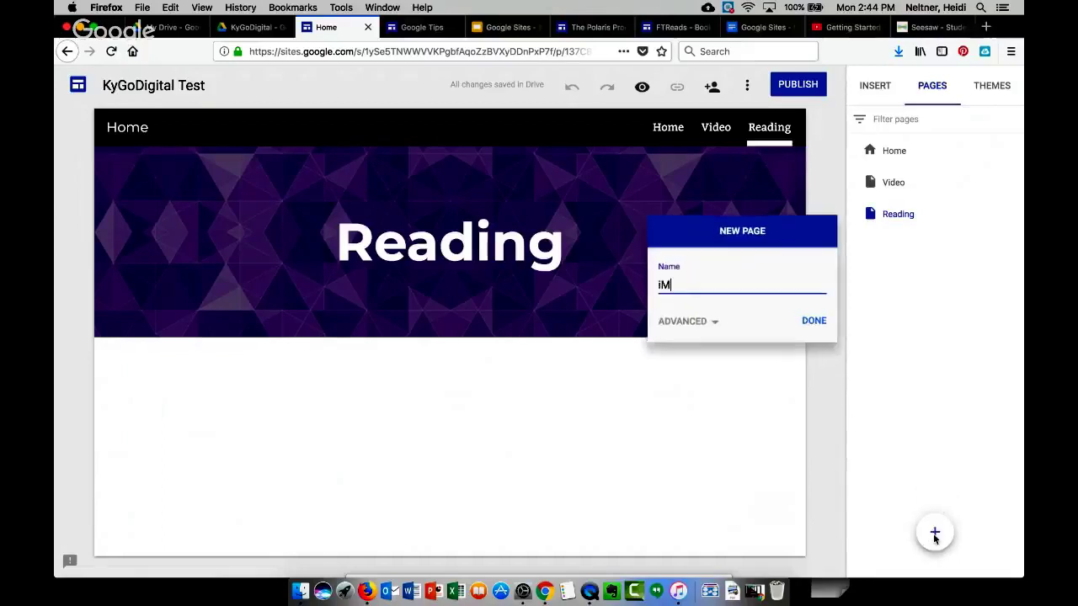
pyautogui.click(823, 323)
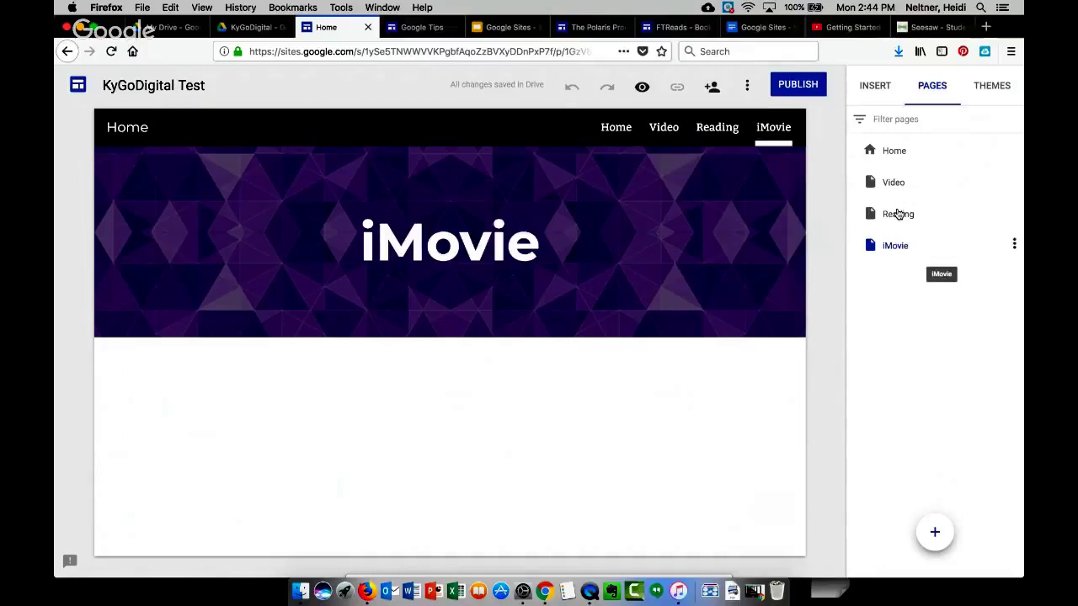
pyautogui.moveTo(865, 246); pyautogui.dragTo(866, 182)
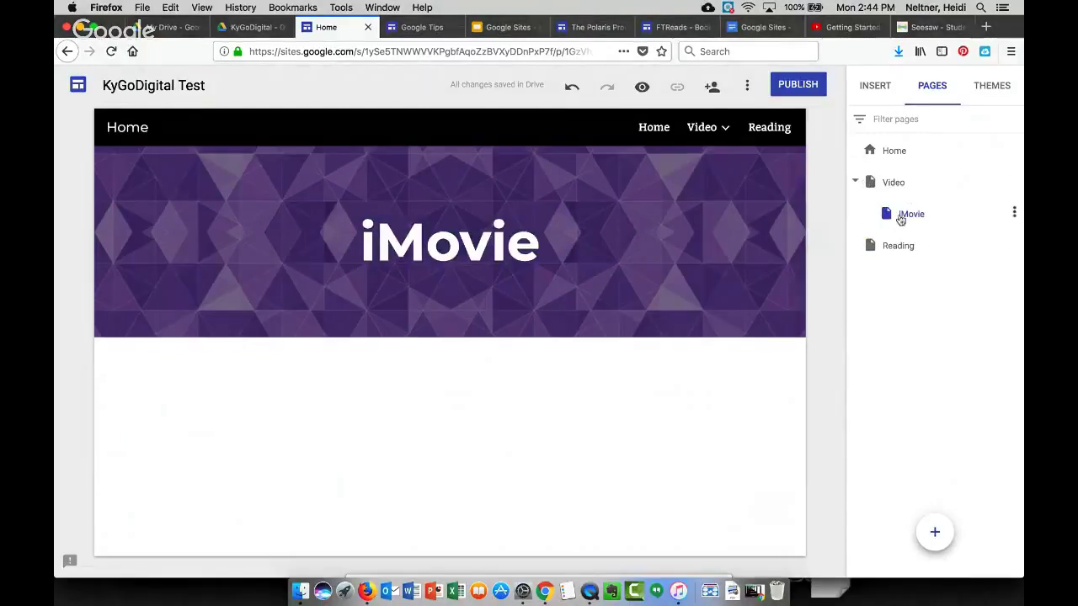
pyautogui.click(725, 133)
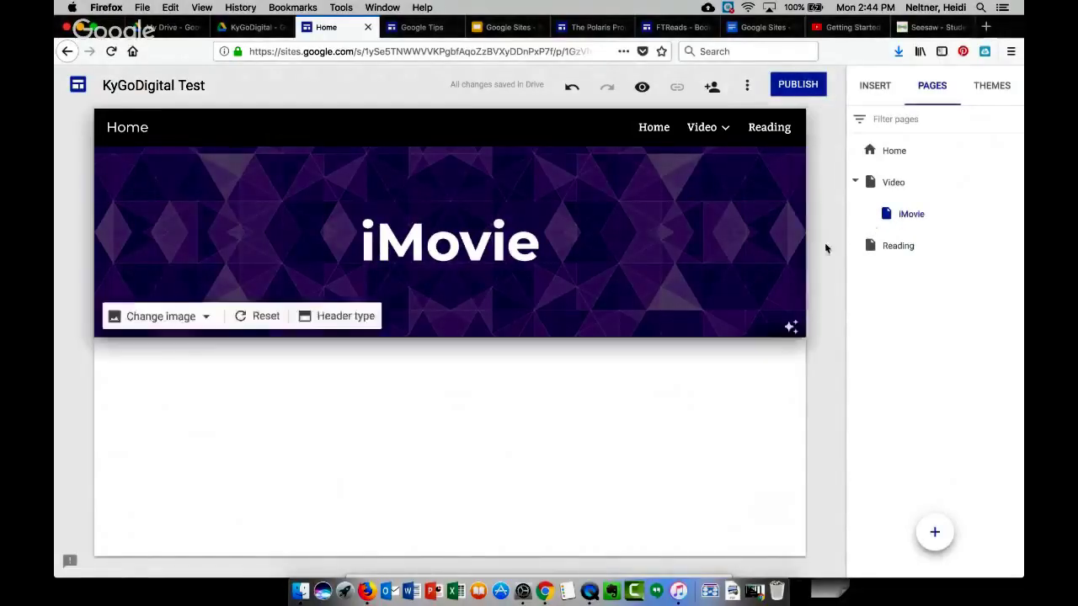
# Add a subpage named Clips under Video
pyautogui.moveTo(938, 534)
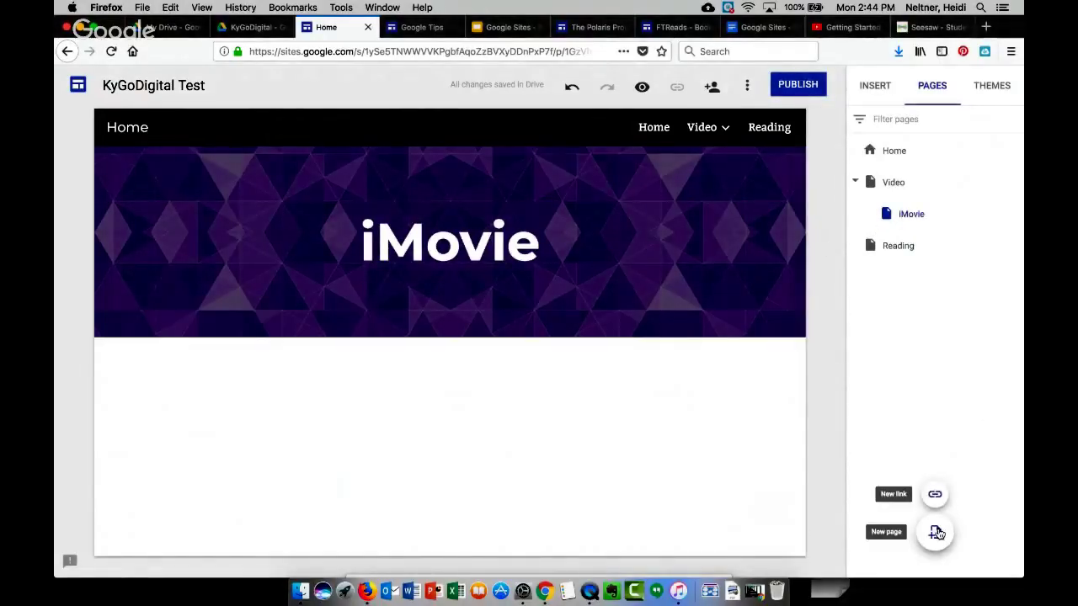
pyautogui.click(937, 533)
pyautogui.write('Clips')
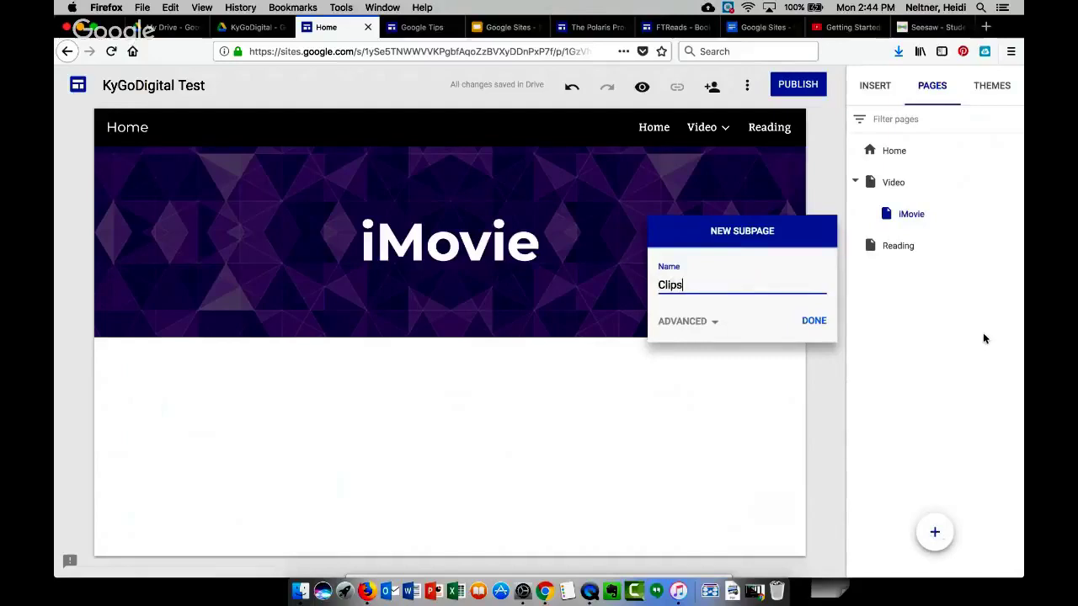
pyautogui.press('Return')
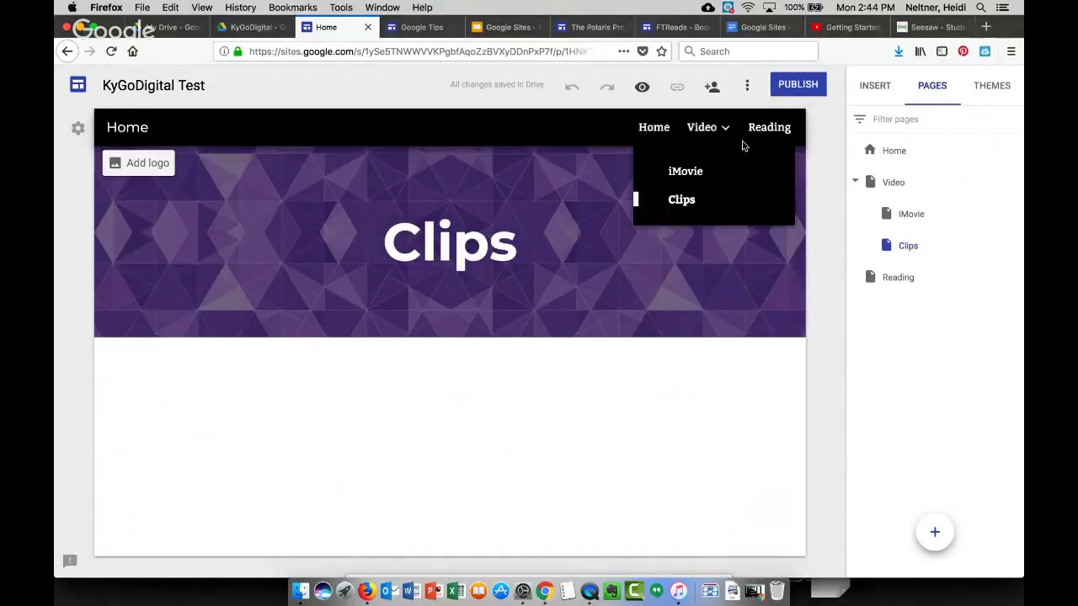
# Check the site navigation by viewing the Video submenu and opening the Home page
pyautogui.moveTo(693, 131)
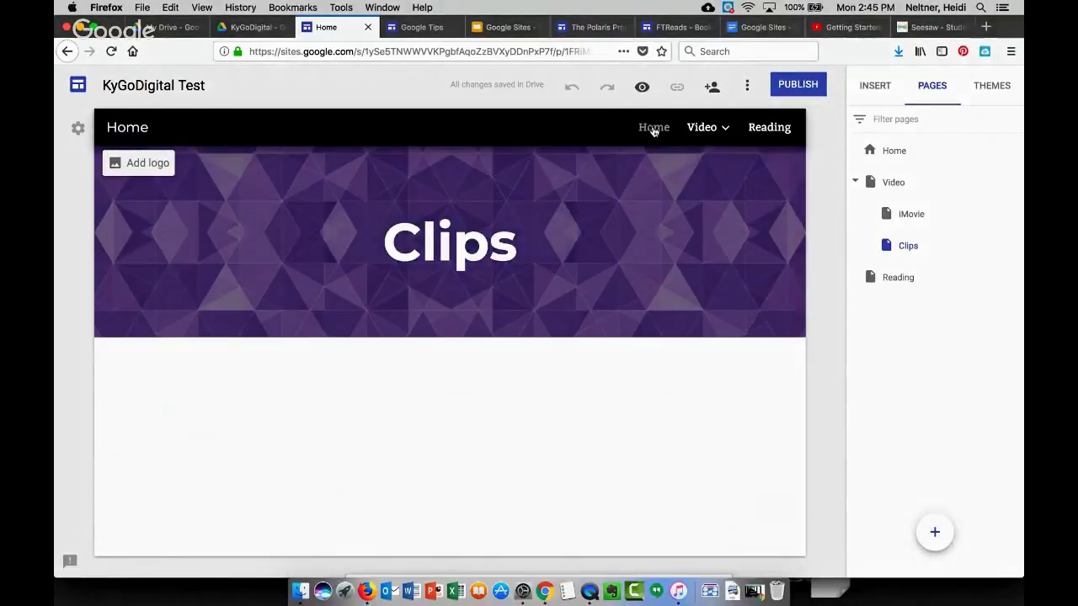
pyautogui.click(654, 128)
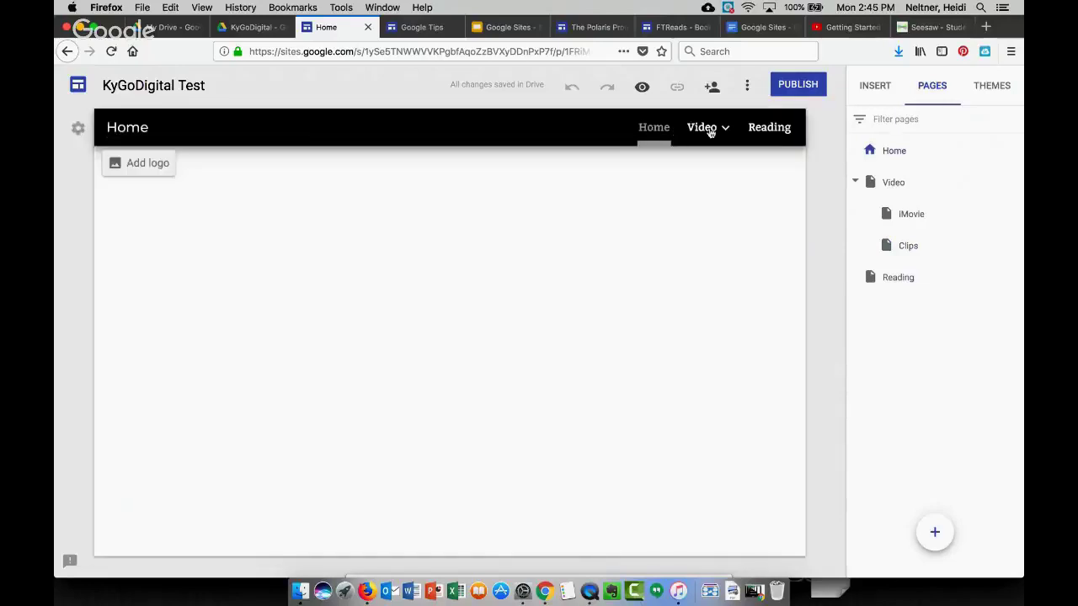
pyautogui.moveTo(717, 131)
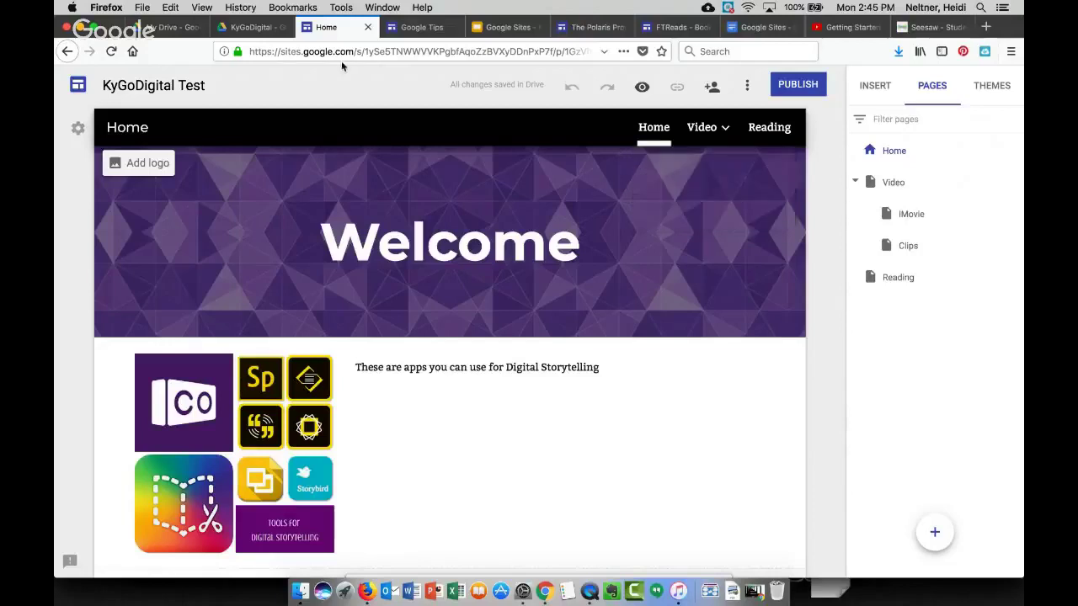
# Switch the site's navigation mode to Side navigation, then expand and collapse the page menu to check it
pyautogui.click(78, 130)
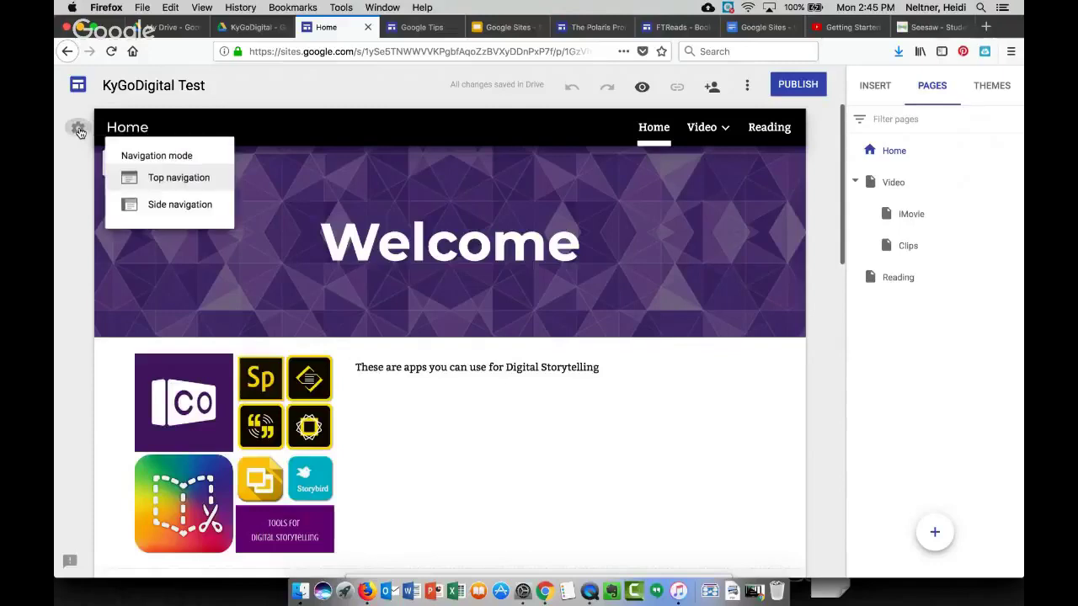
pyautogui.click(156, 206)
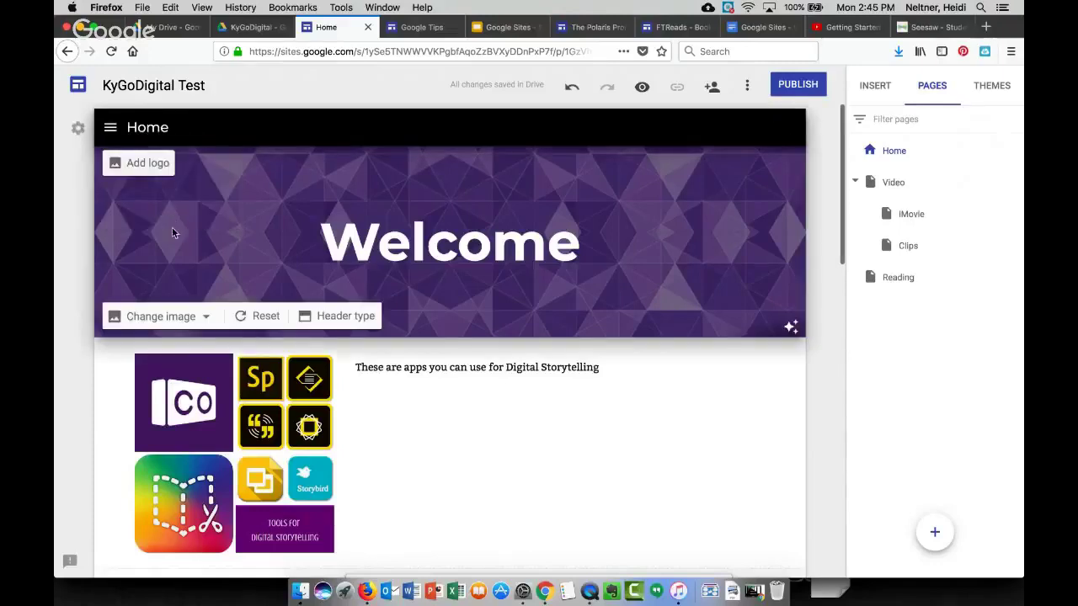
pyautogui.click(111, 129)
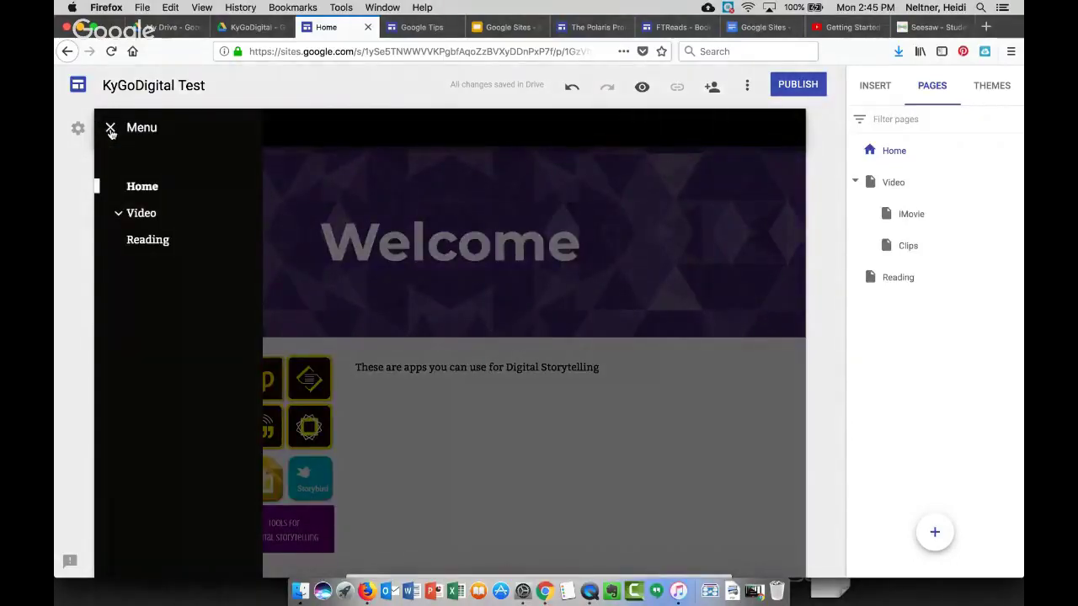
pyautogui.click(111, 129)
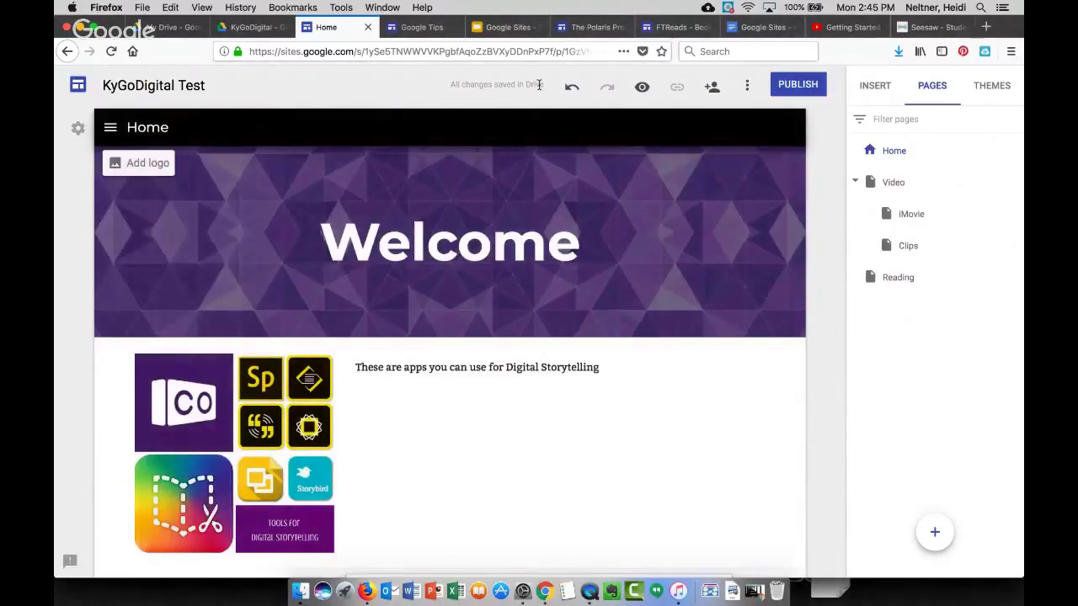
# Preview the site in large-screen, tablet and phone views, then exit the preview
pyautogui.click(641, 88)
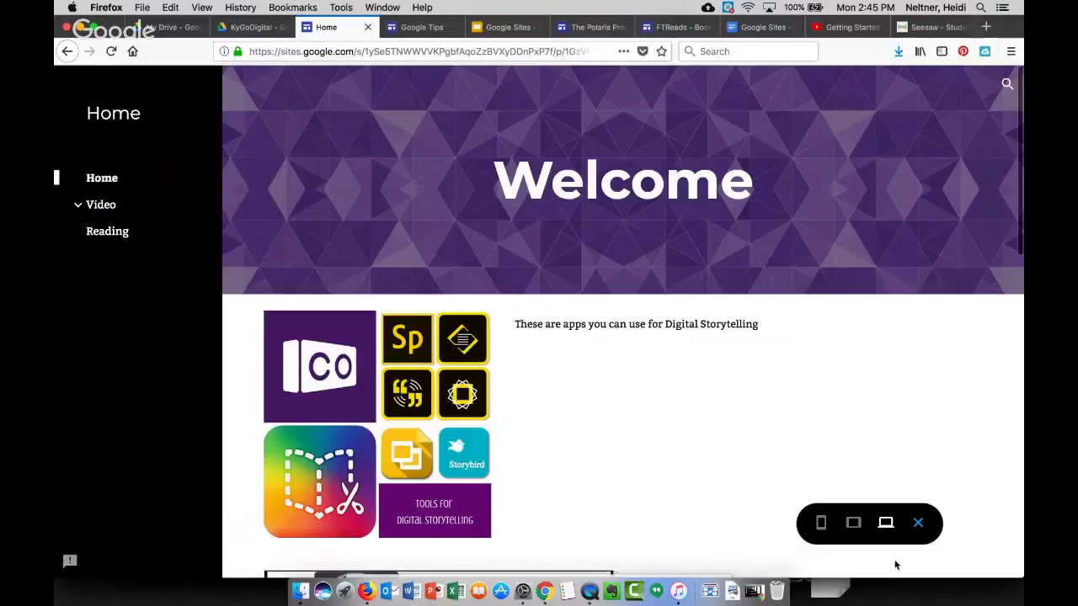
pyautogui.click(853, 523)
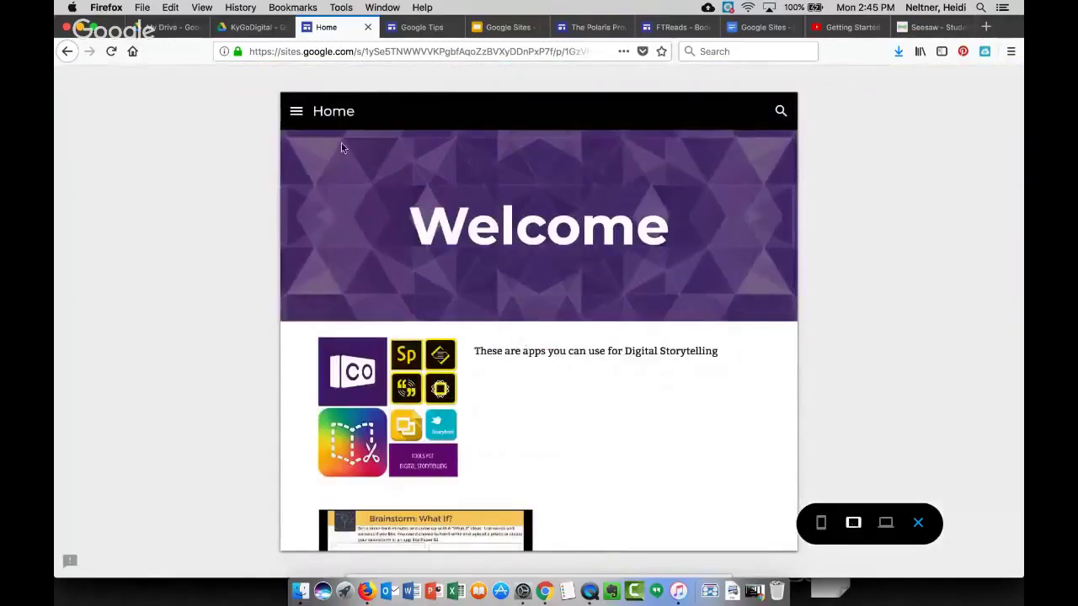
pyautogui.click(824, 525)
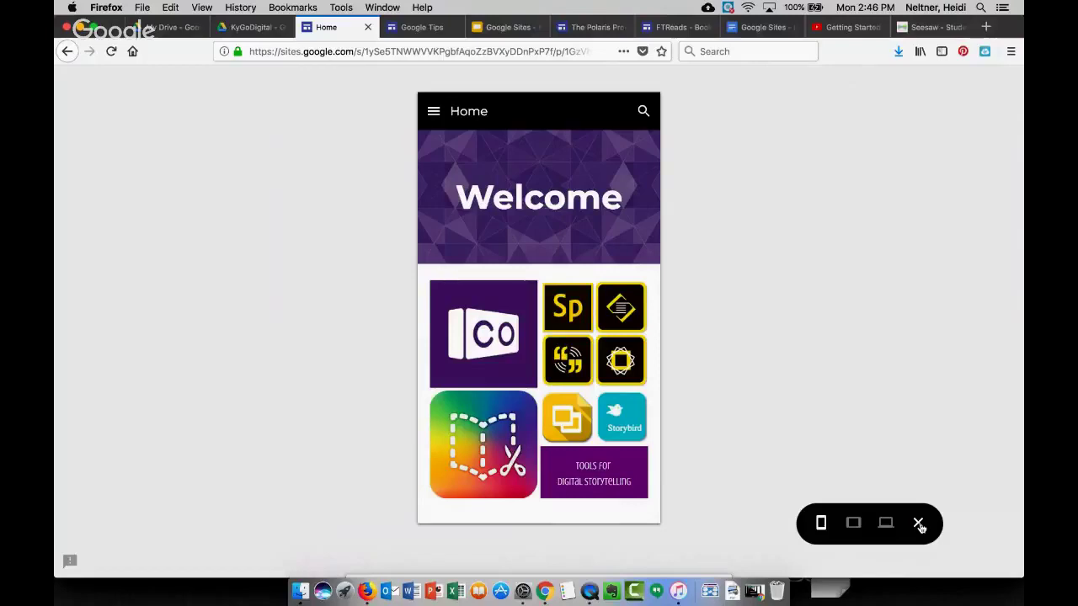
pyautogui.click(918, 524)
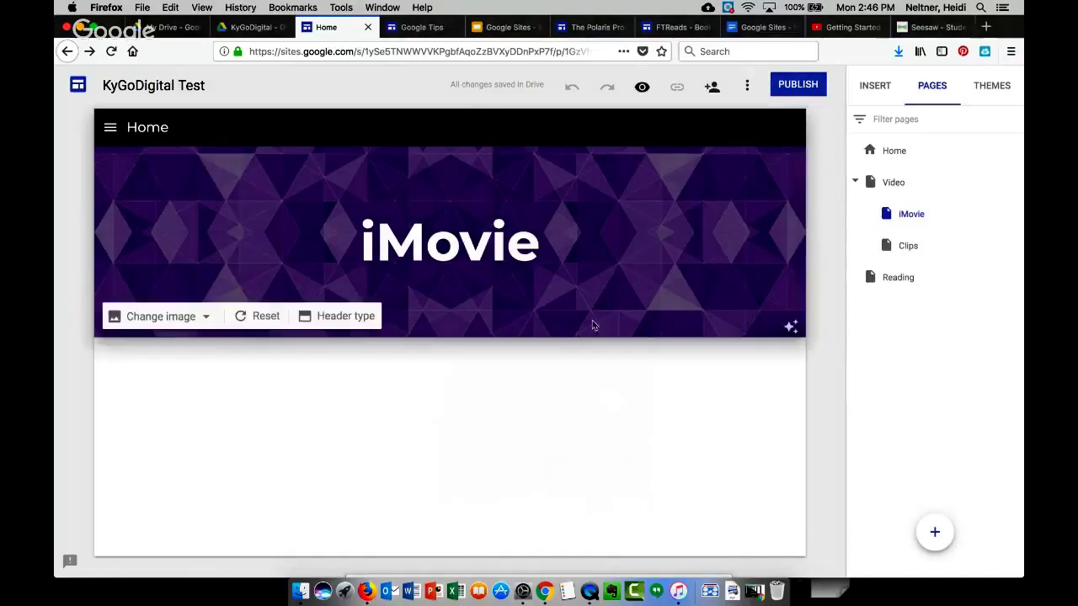
# Switch to the Google Tips site and examine its Home page, including the link attached to the Google Sites banner image
pyautogui.click(427, 28)
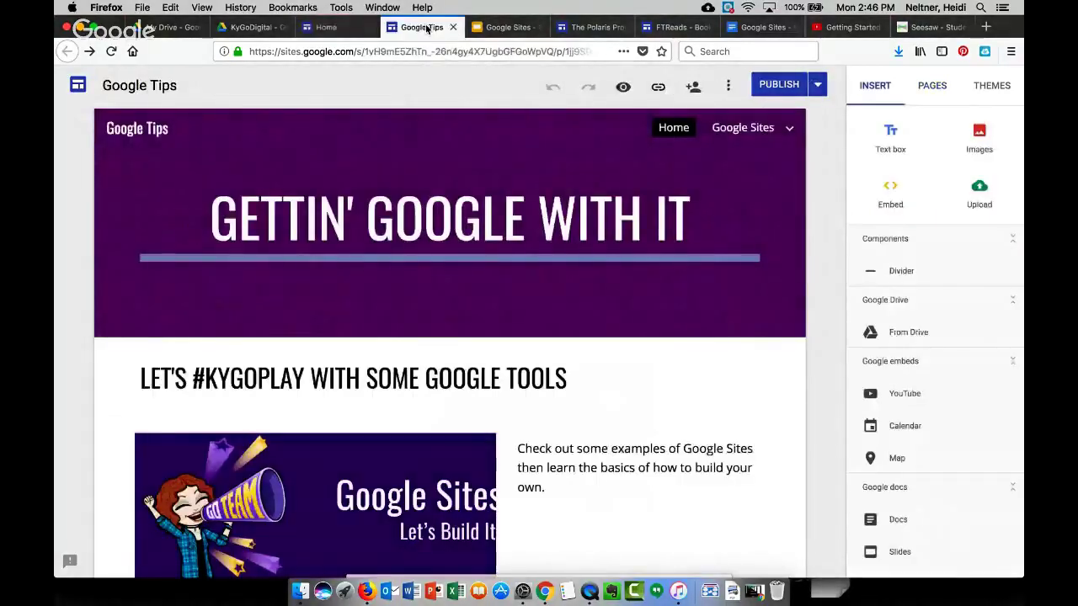
pyautogui.scroll(-2, 453, 340)
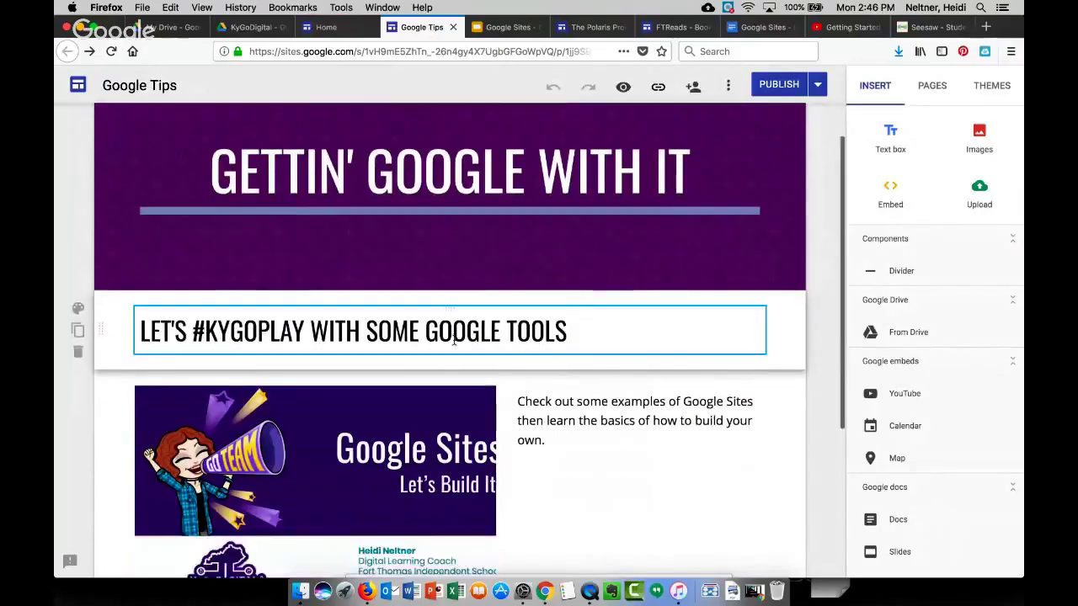
pyautogui.scroll(-3, 453, 340)
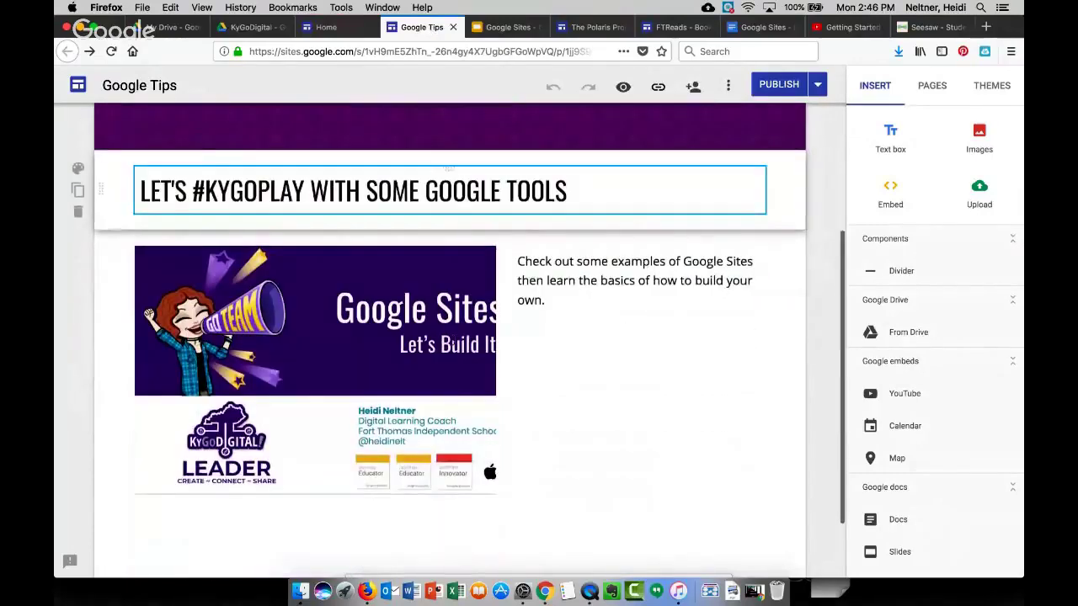
pyautogui.scroll(5, 453, 339)
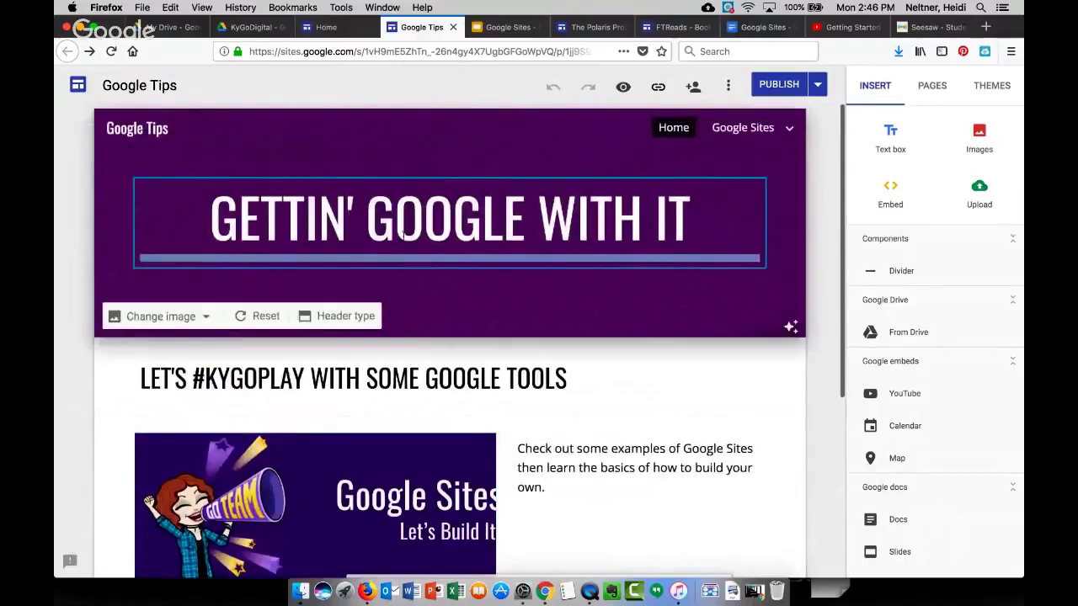
pyautogui.scroll(-1, 426, 422)
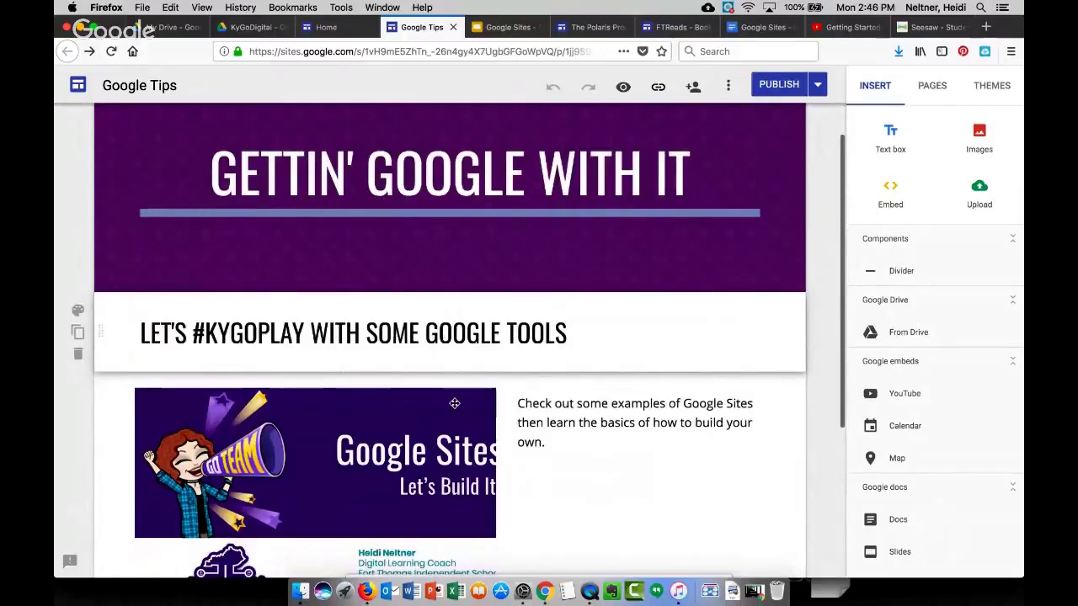
pyautogui.scroll(-1, 458, 427)
pyautogui.scroll(-2, 458, 427)
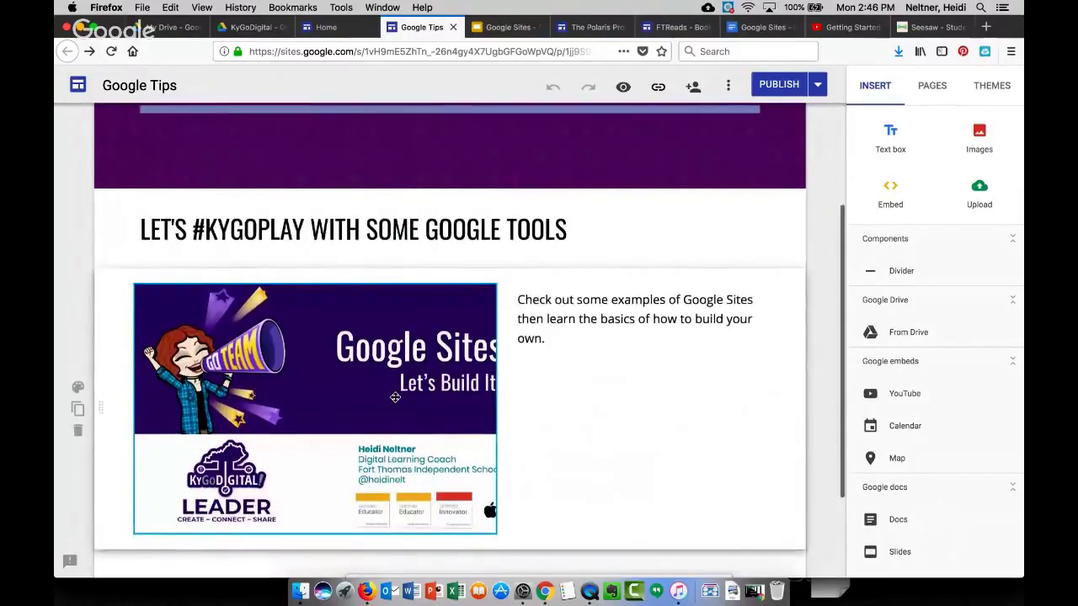
pyautogui.click(395, 397)
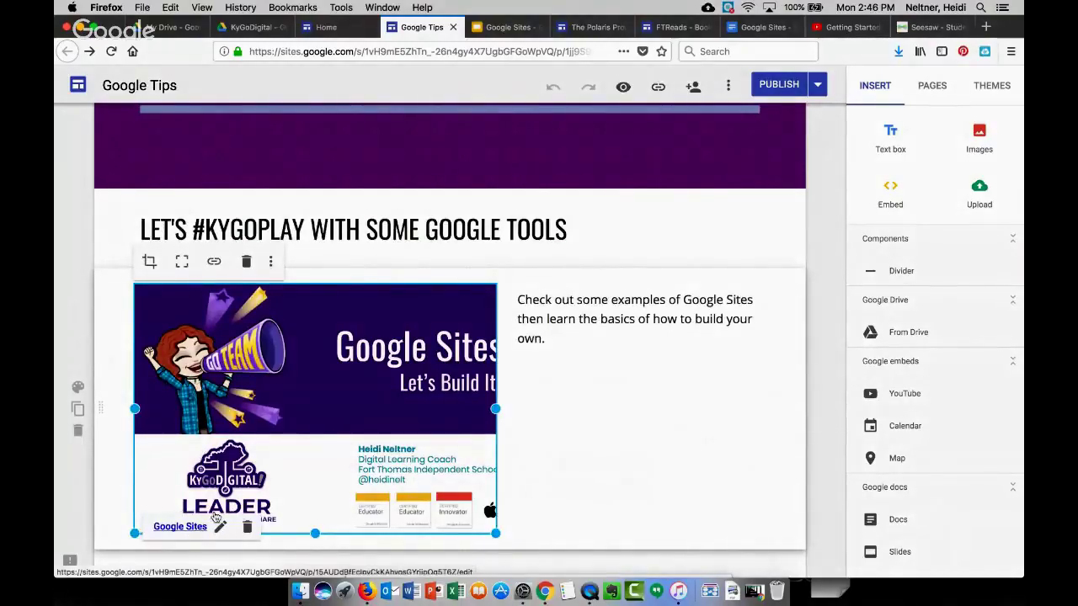
# In the KyGoDigital Test site, link the digital storytelling apps image on the Home page to the iMovie page
pyautogui.click(353, 31)
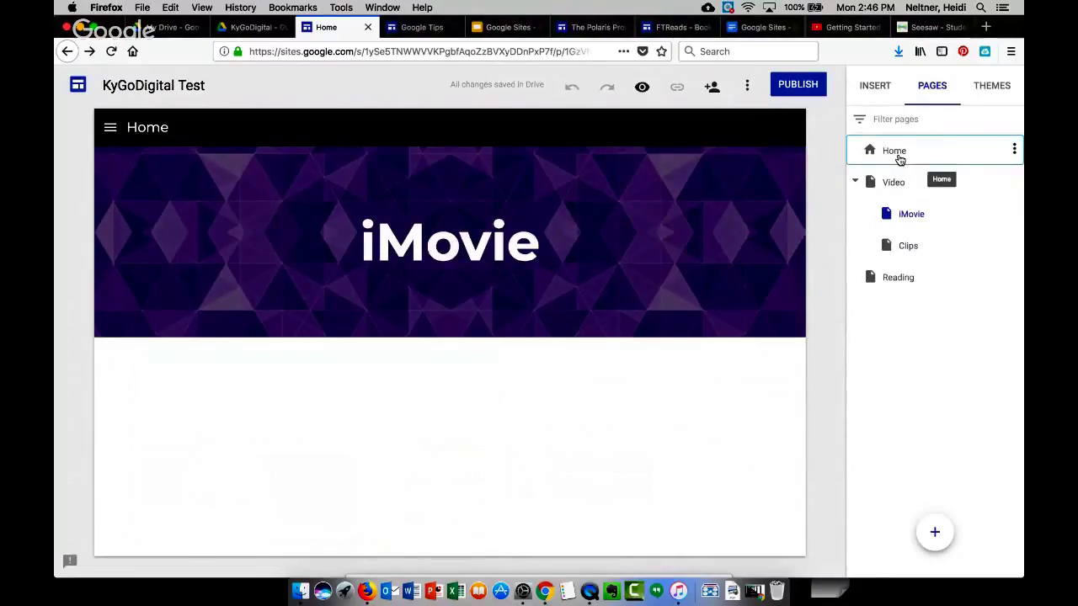
pyautogui.doubleClick(900, 149)
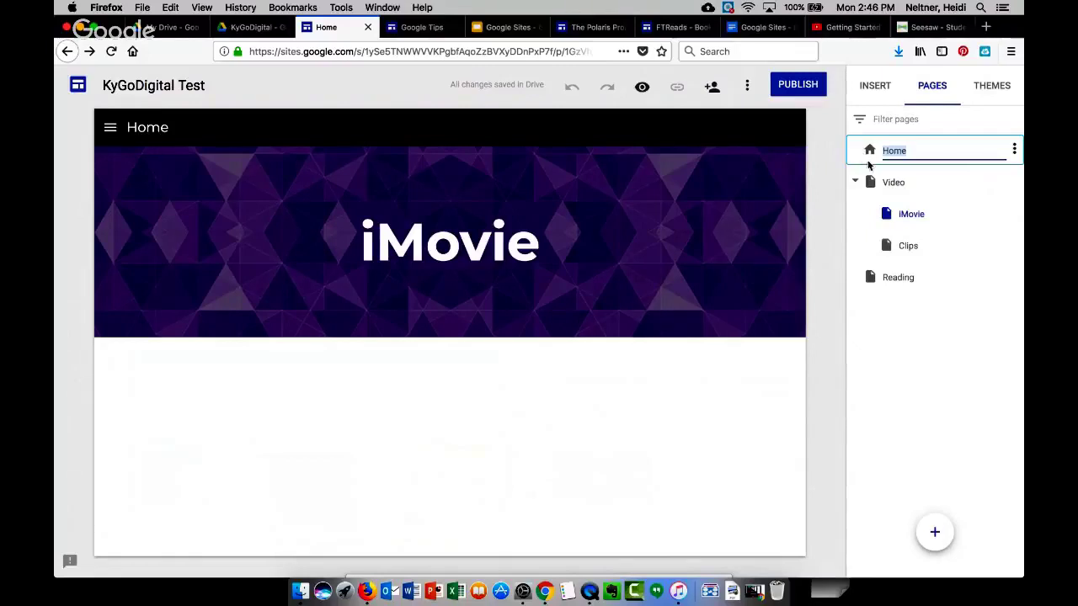
pyautogui.click(839, 211)
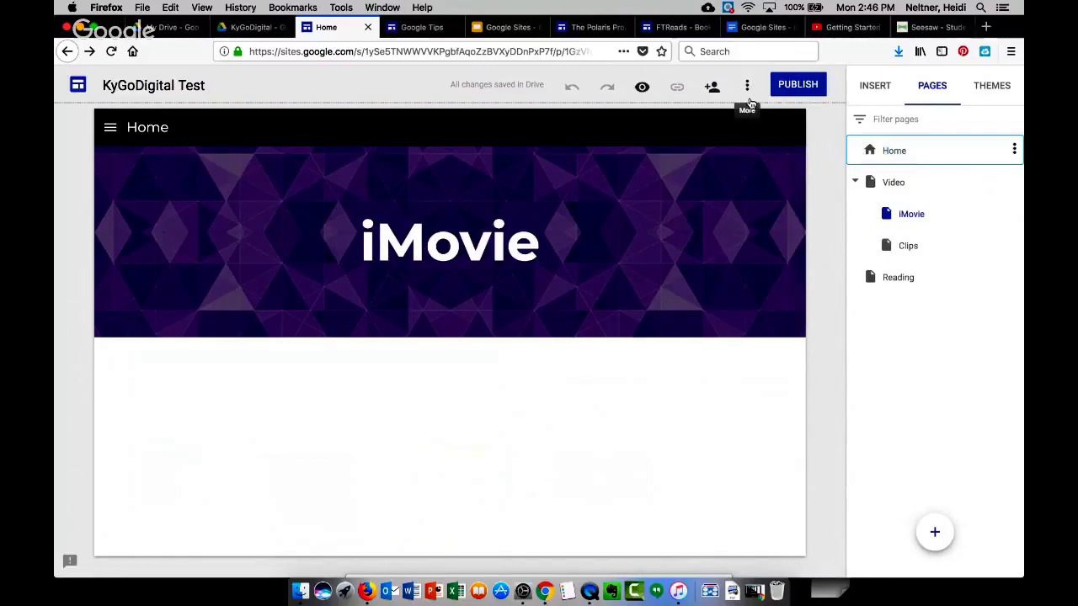
pyautogui.click(867, 151)
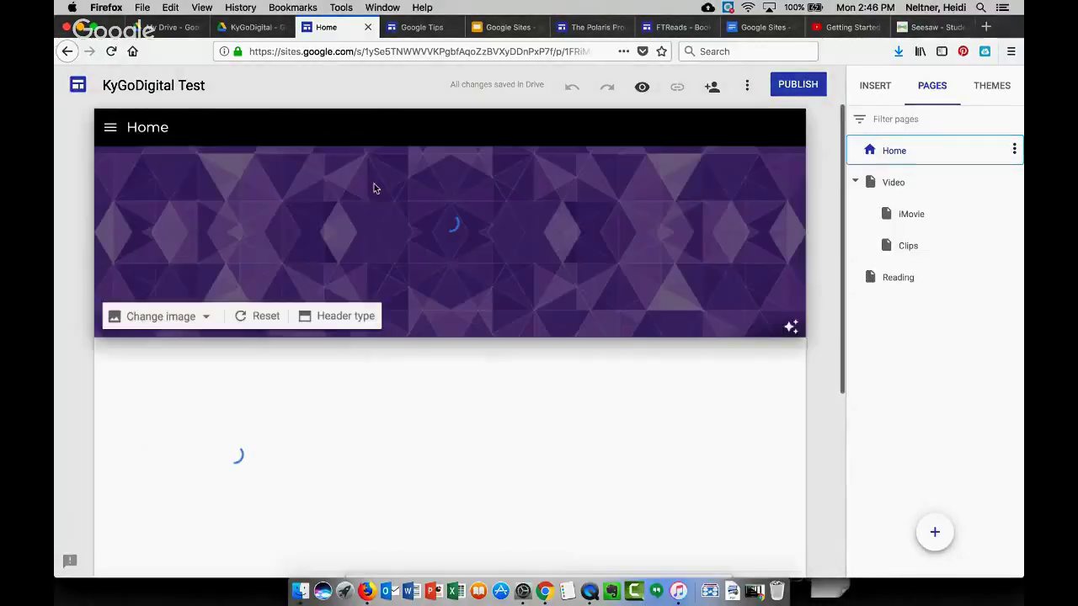
pyautogui.click(240, 459)
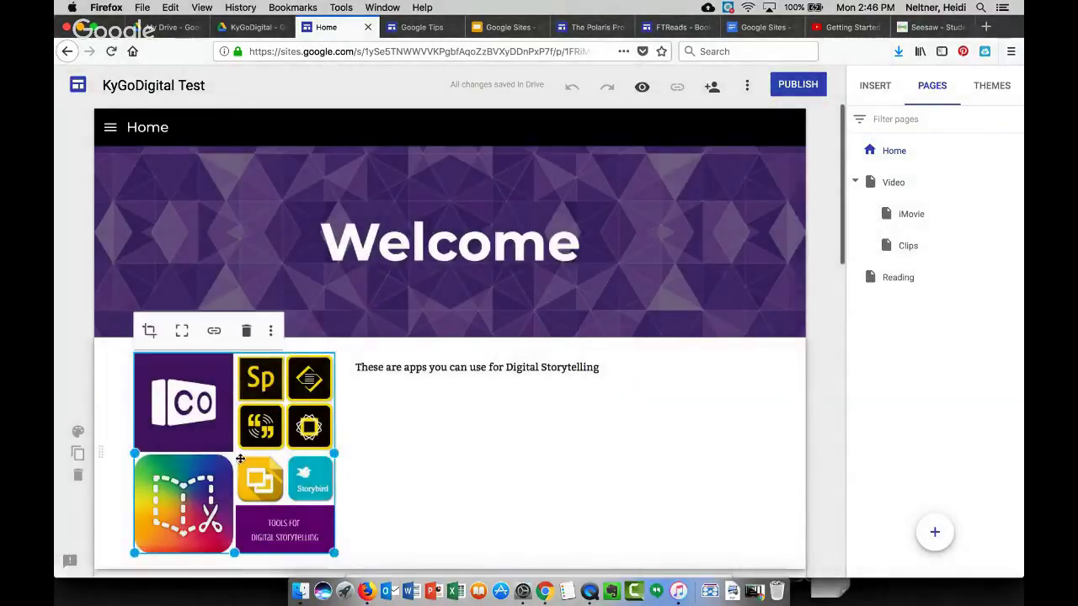
pyautogui.scroll(-1, 240, 459)
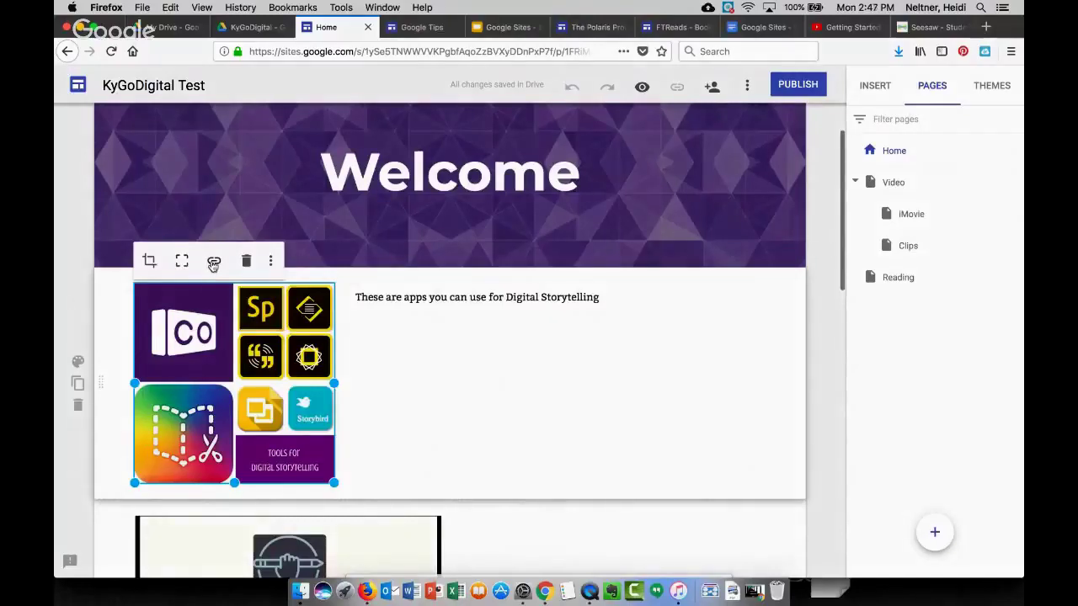
pyautogui.click(214, 263)
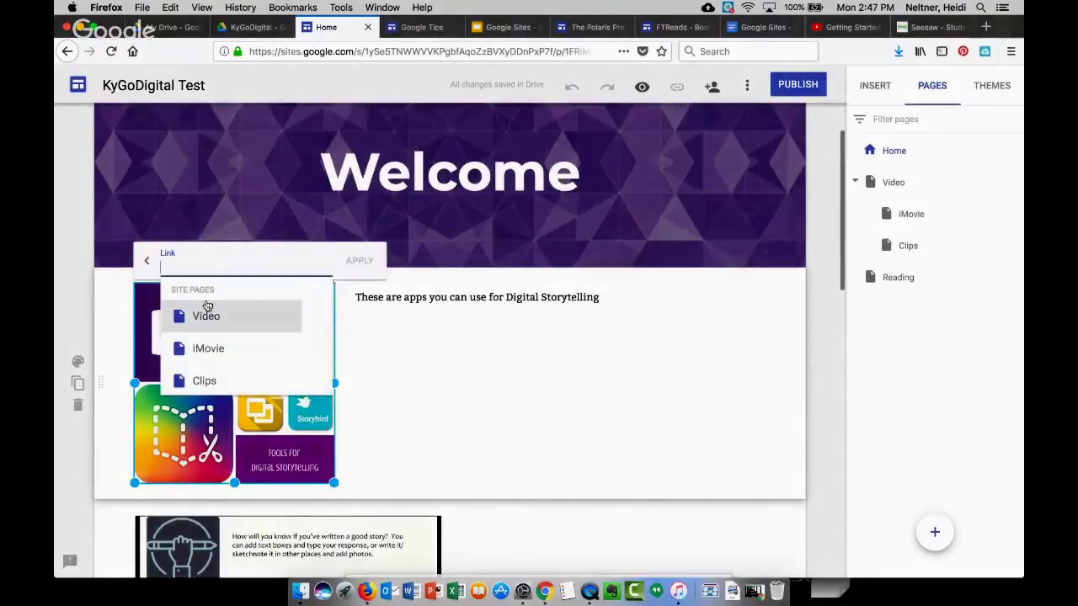
pyautogui.click(210, 347)
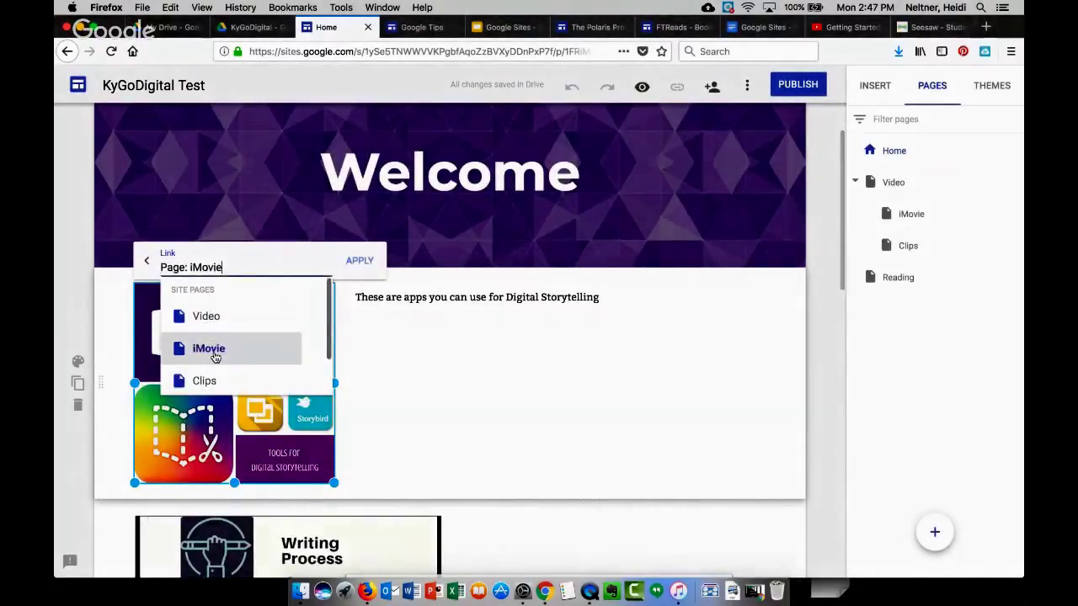
pyautogui.click(359, 260)
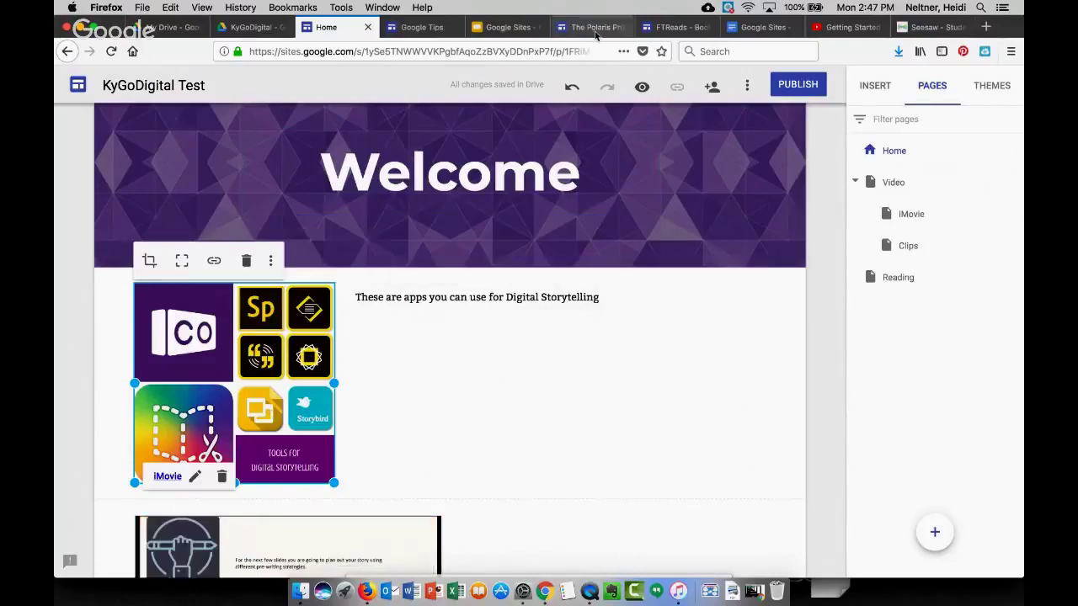
# In the Google Tips site, expand the Google Sites page's subpages and look through the example sites on the Ignite page
pyautogui.click(421, 26)
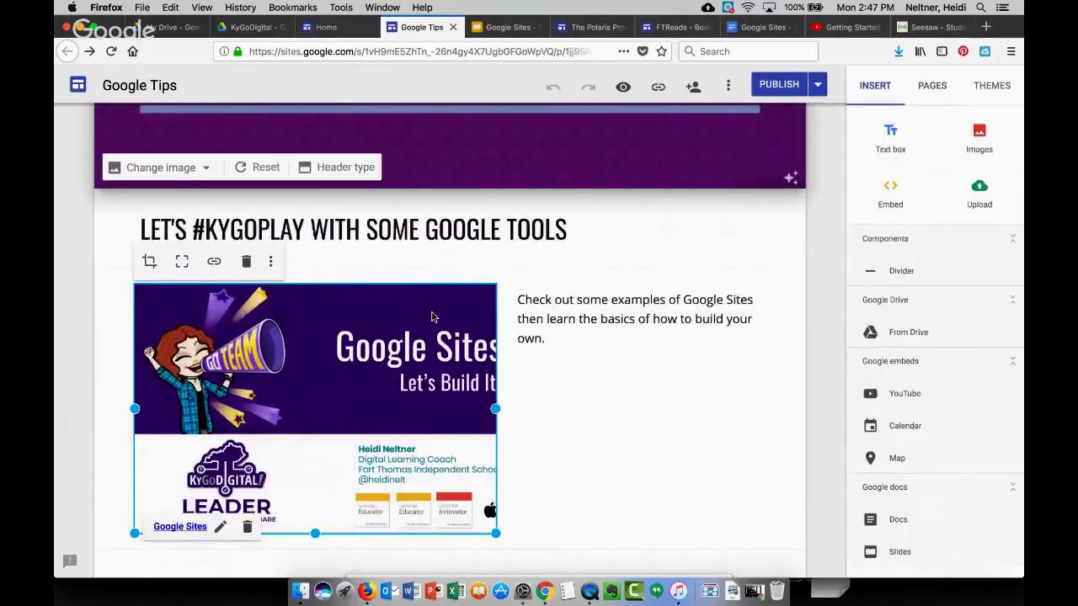
pyautogui.click(935, 87)
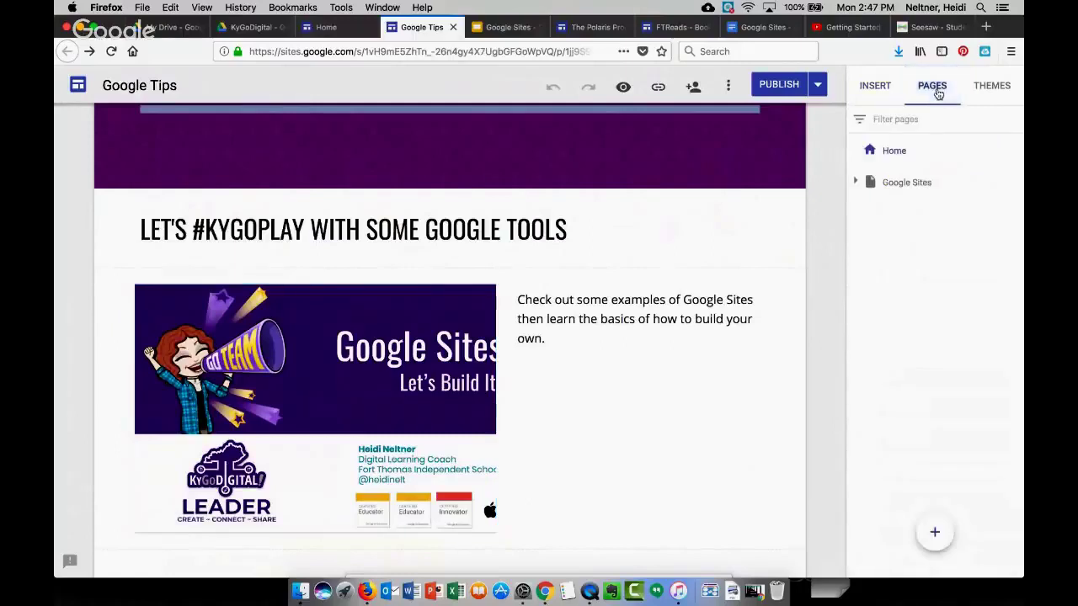
pyautogui.click(856, 182)
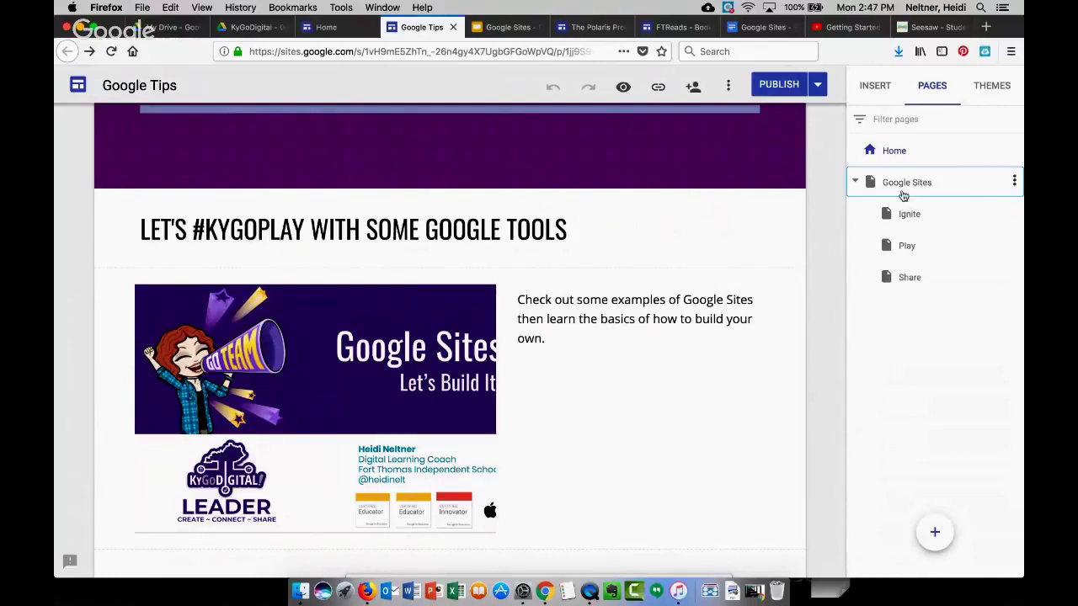
pyautogui.click(888, 219)
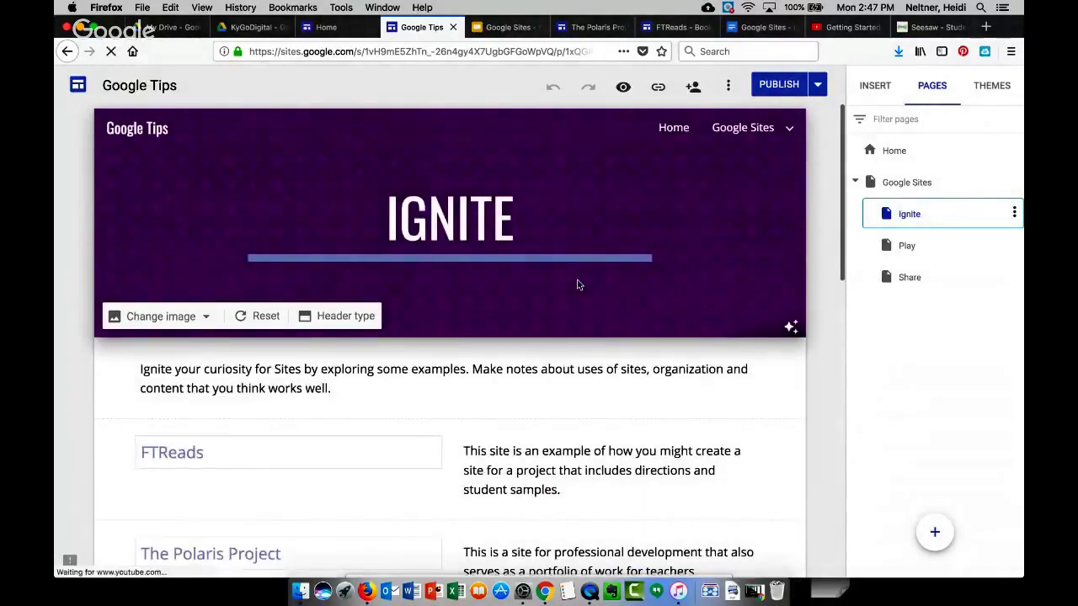
pyautogui.scroll(-5, 333, 481)
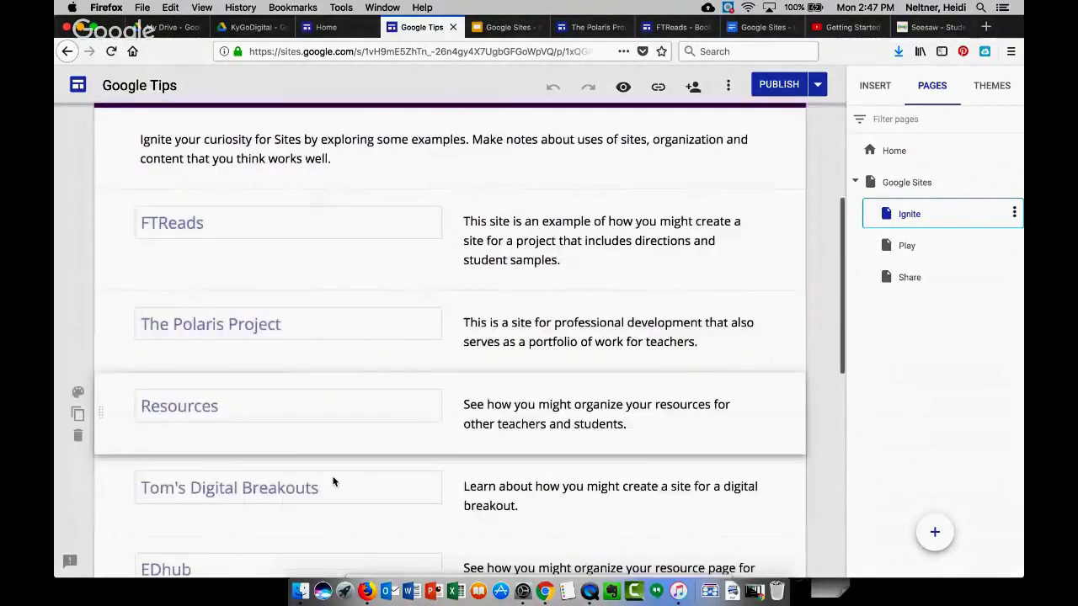
pyautogui.scroll(-9, 332, 482)
pyautogui.scroll(3, 333, 481)
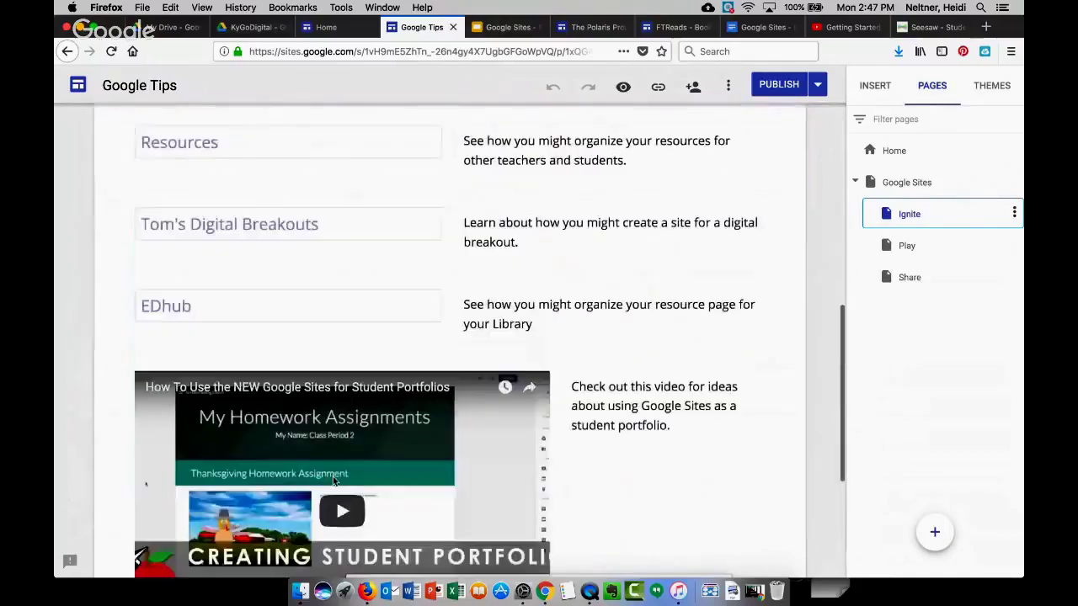
pyautogui.scroll(3, 334, 480)
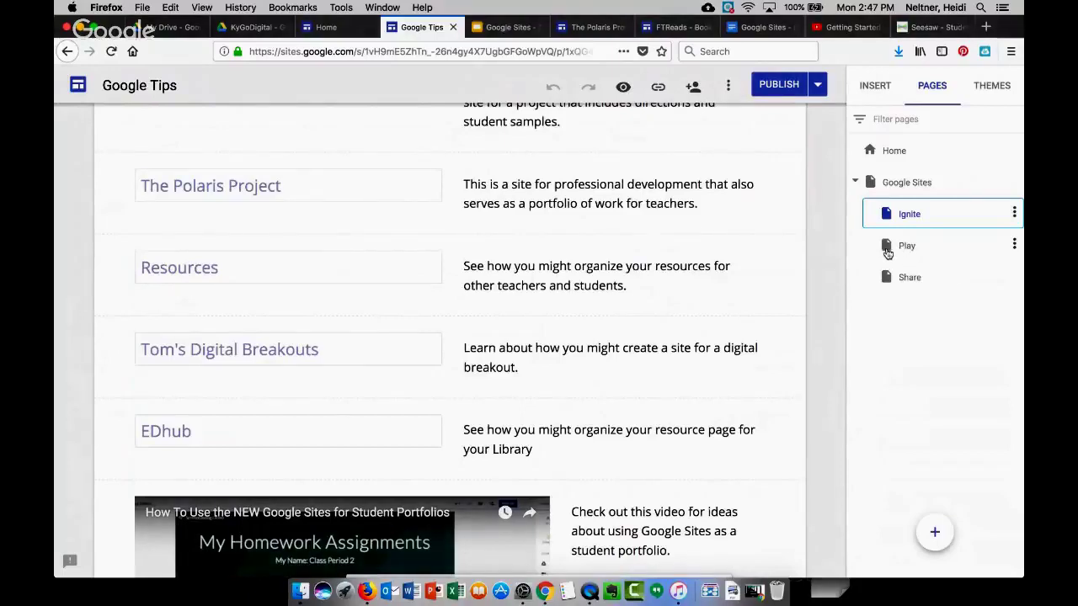
# Open the Play subpage, view its published site link, and close the link dialog
pyautogui.click(894, 246)
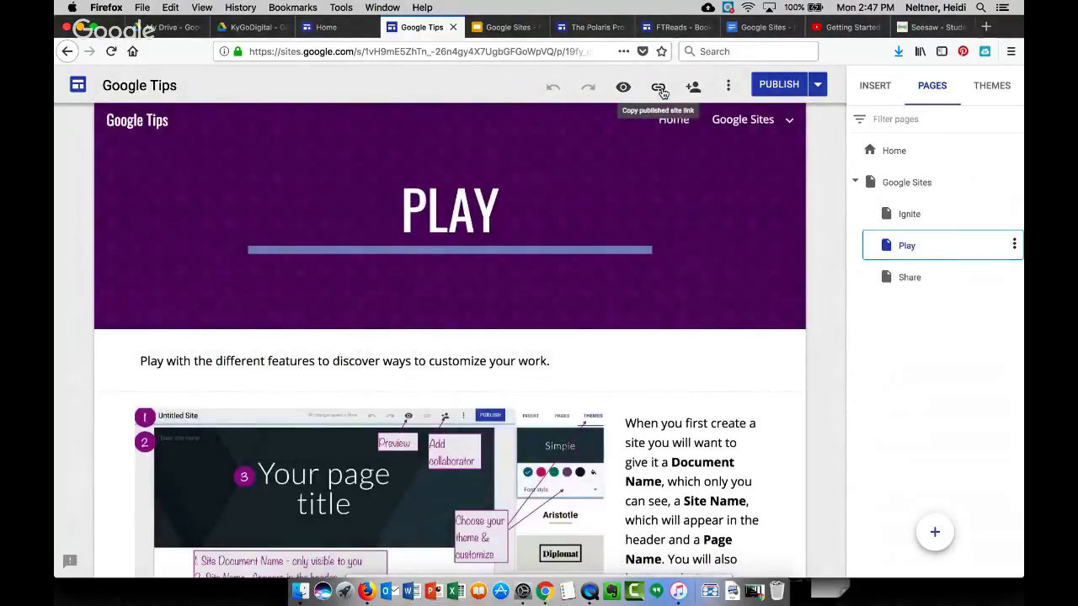
pyautogui.click(659, 87)
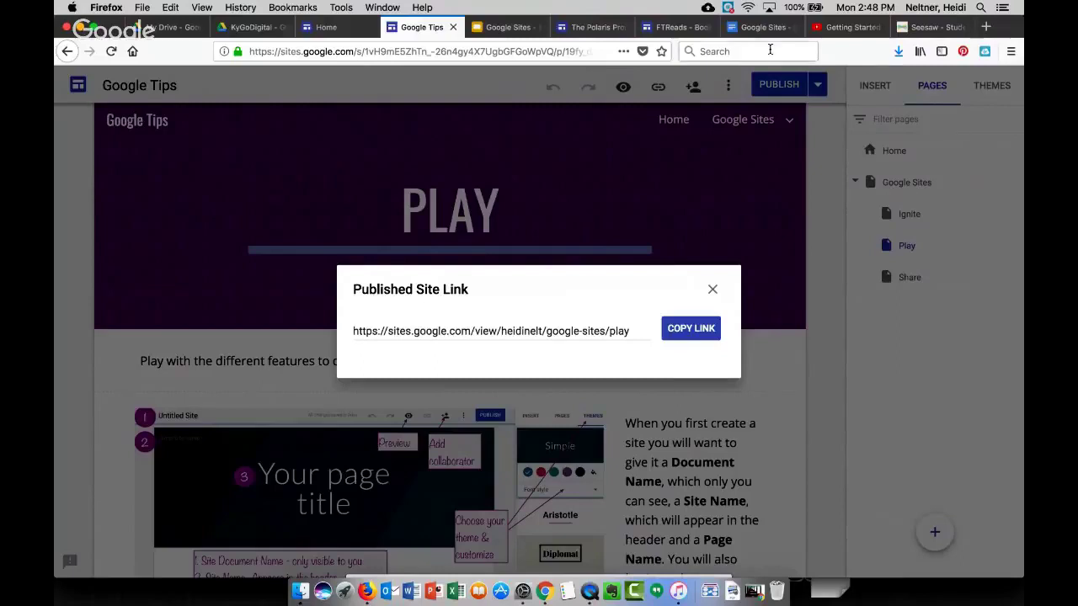
pyautogui.click(712, 288)
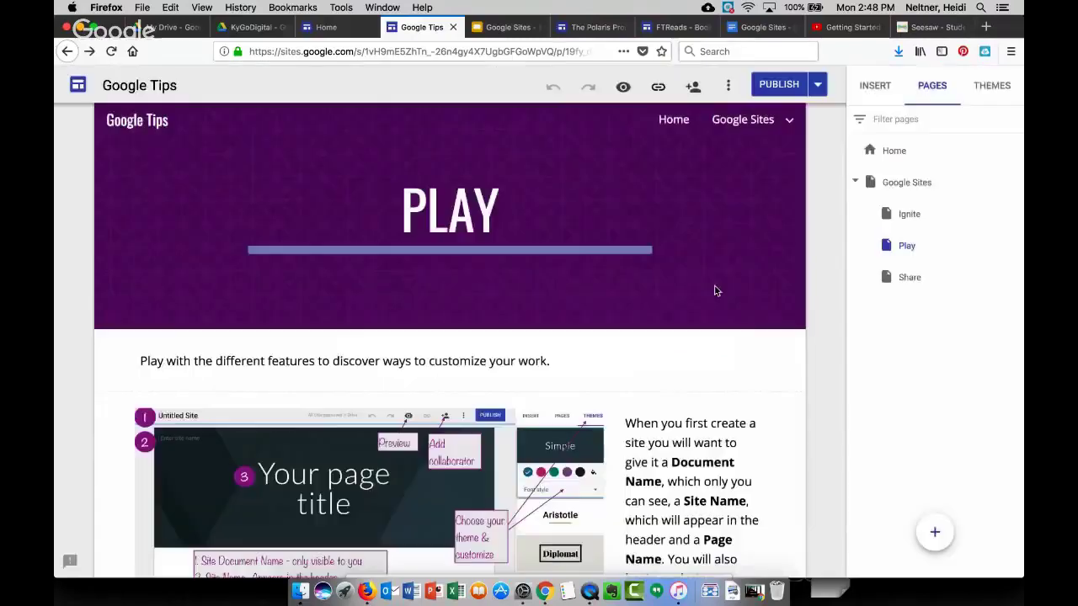
# Read through the Play page's instructions on customizing themes, inserting content and adding pages
pyautogui.scroll(-10, 714, 291)
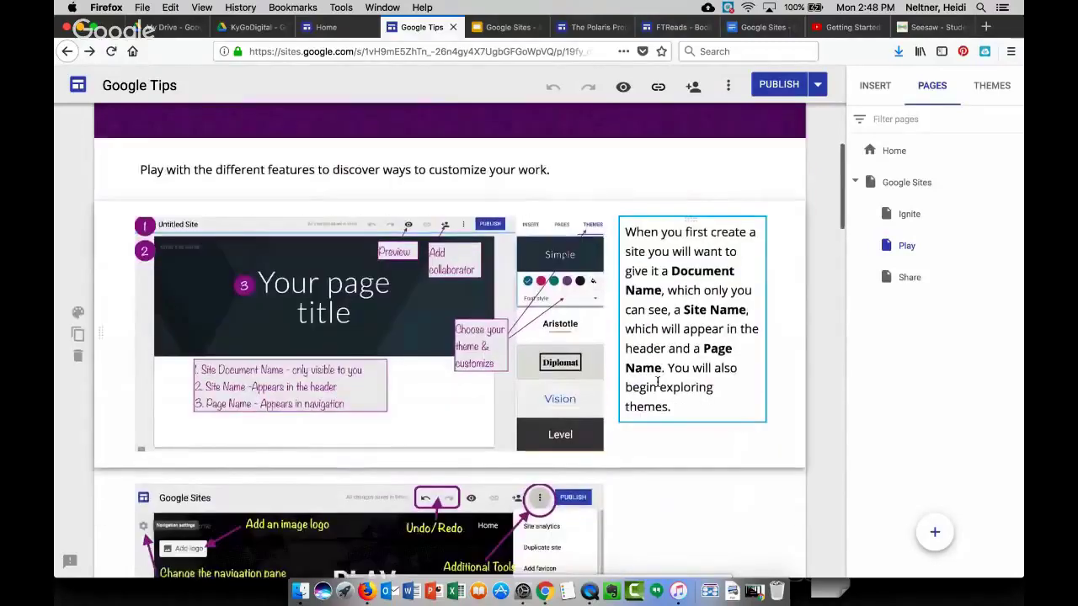
pyautogui.scroll(-8, 656, 381)
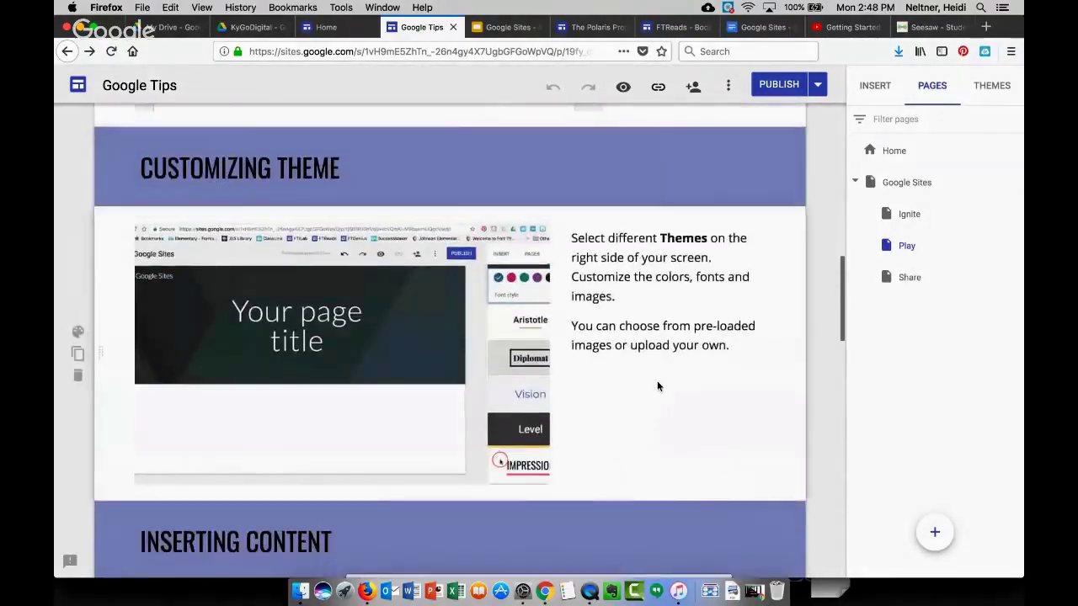
pyautogui.scroll(-6, 658, 382)
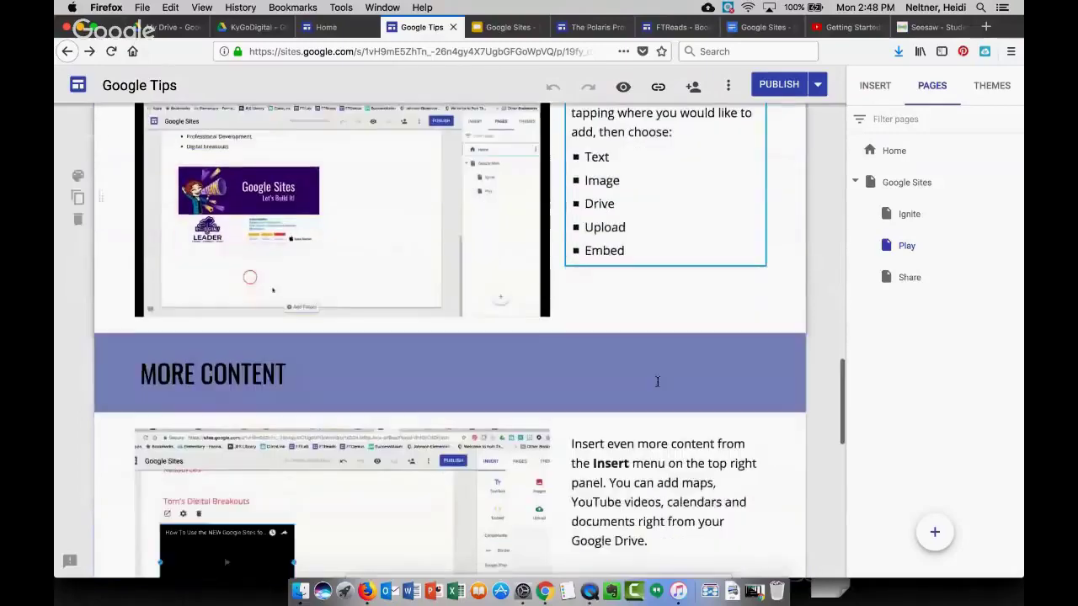
pyautogui.scroll(-7, 666, 367)
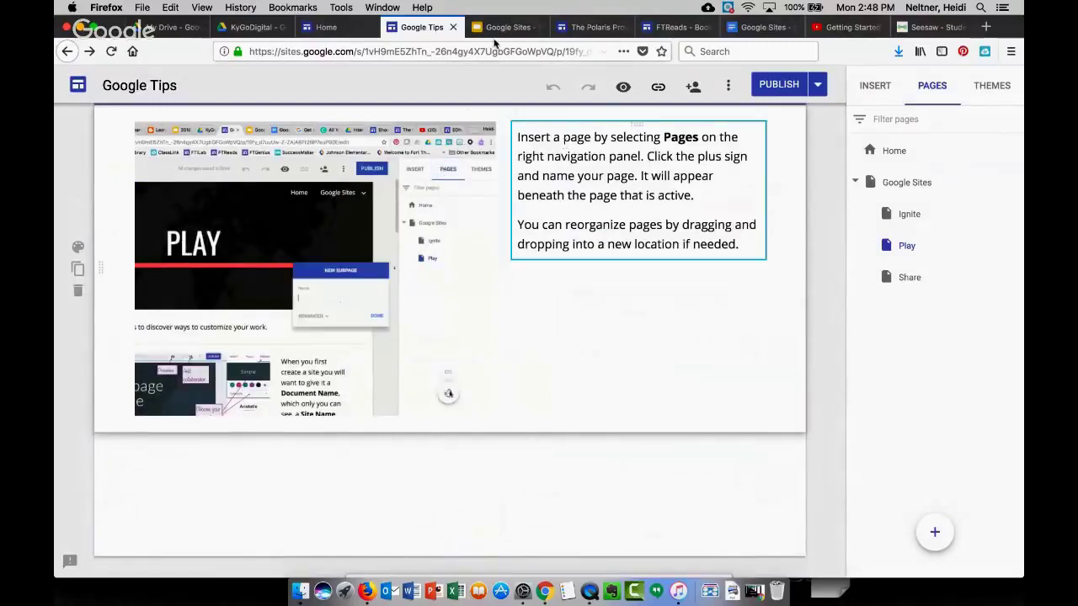
pyautogui.click(780, 86)
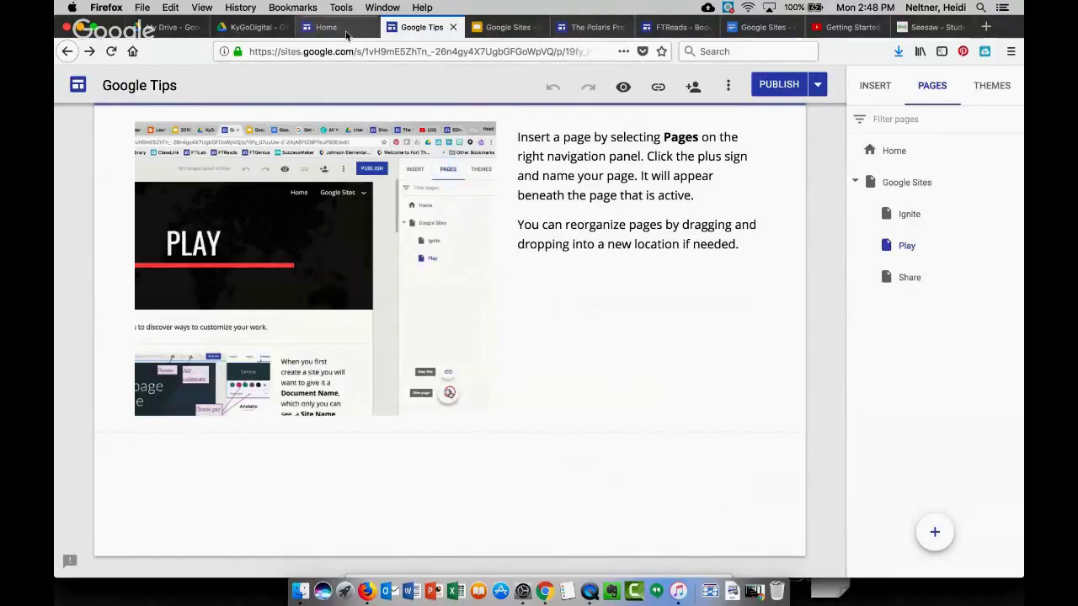
# In the KyGoDigital Test site, try to publish to the web with "test" as the web address
pyautogui.click(318, 30)
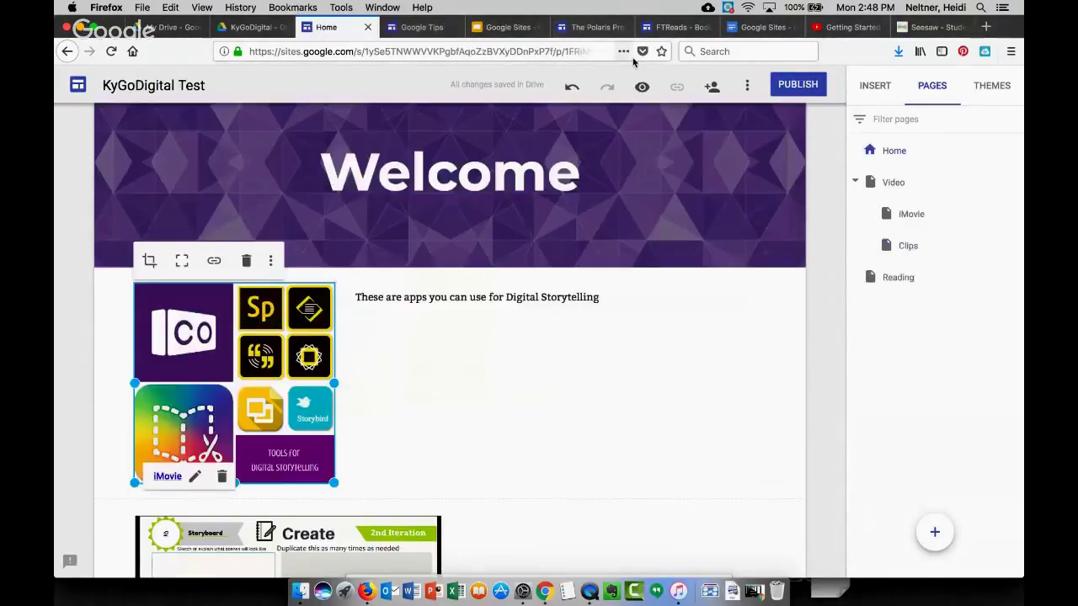
pyautogui.click(790, 88)
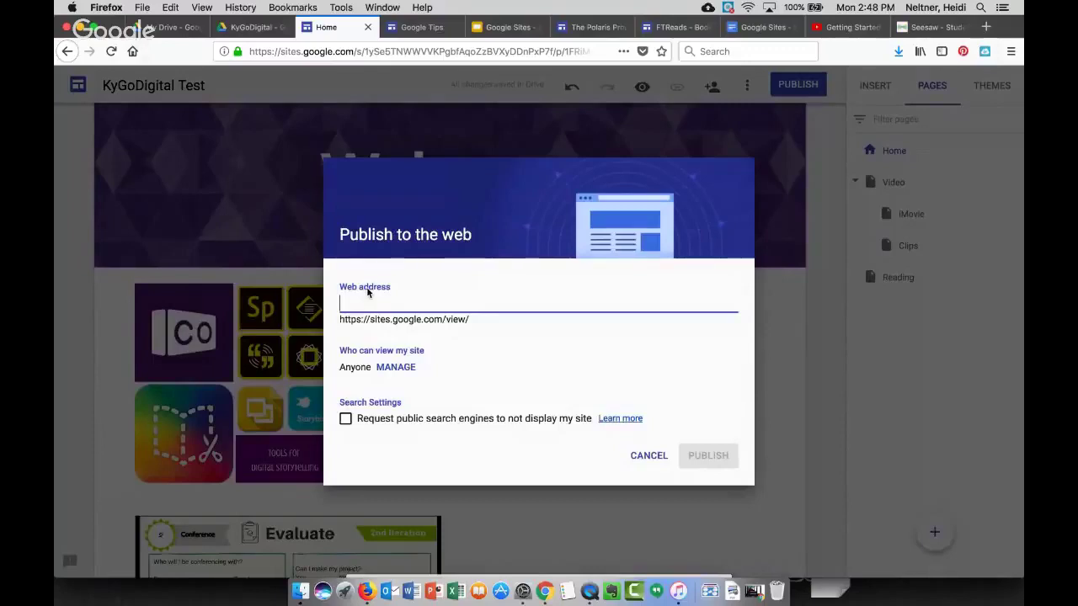
pyautogui.write('test')
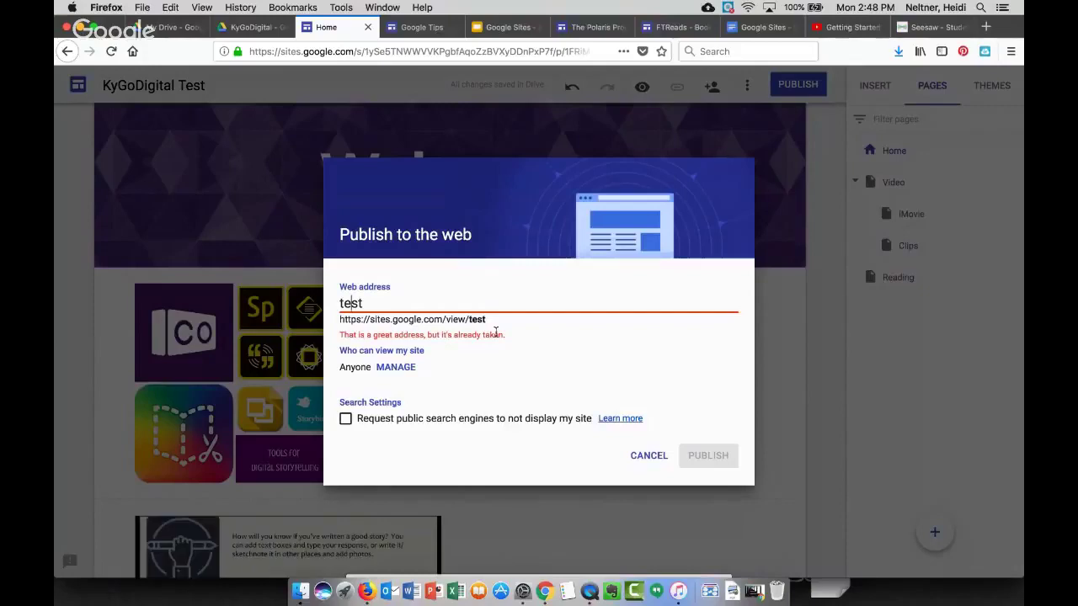
pyautogui.moveTo(395, 305); pyautogui.dragTo(337, 302)
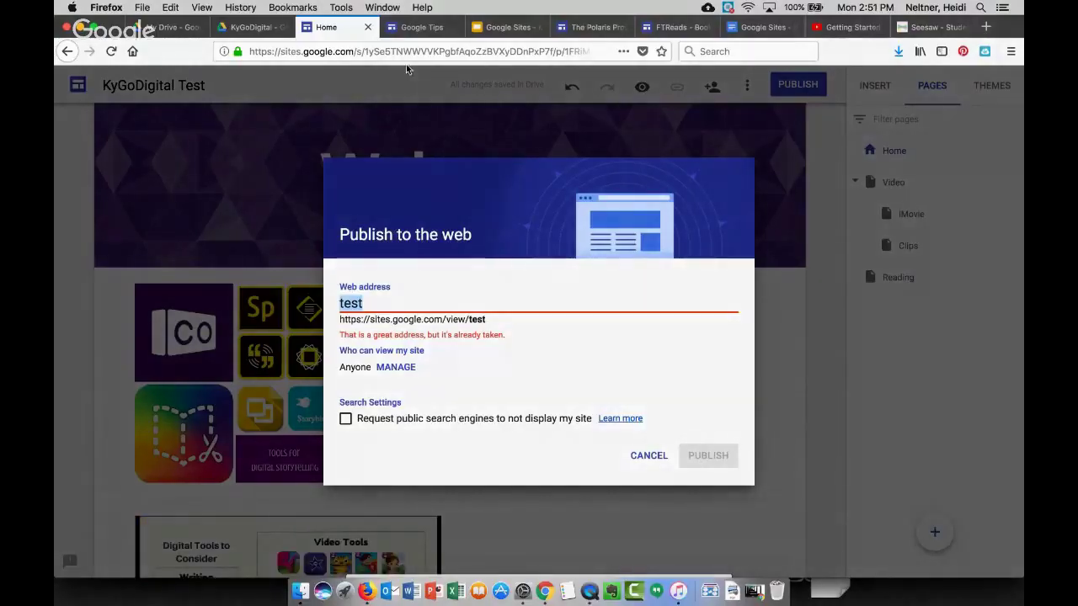
# Switch to the Google Sites presentation and show its title slide with the site address
pyautogui.click(412, 28)
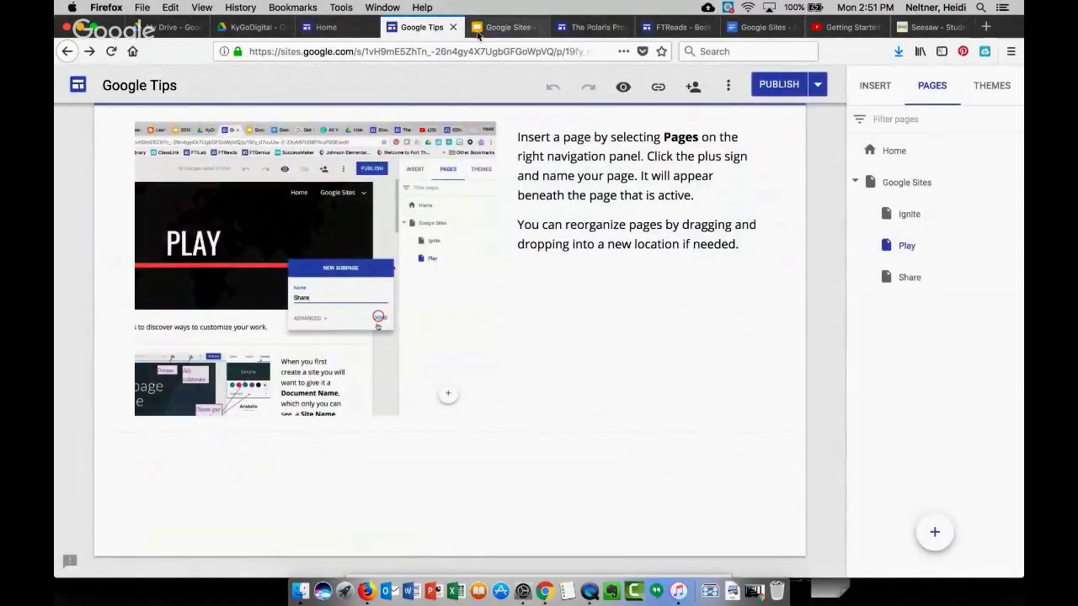
pyautogui.click(505, 28)
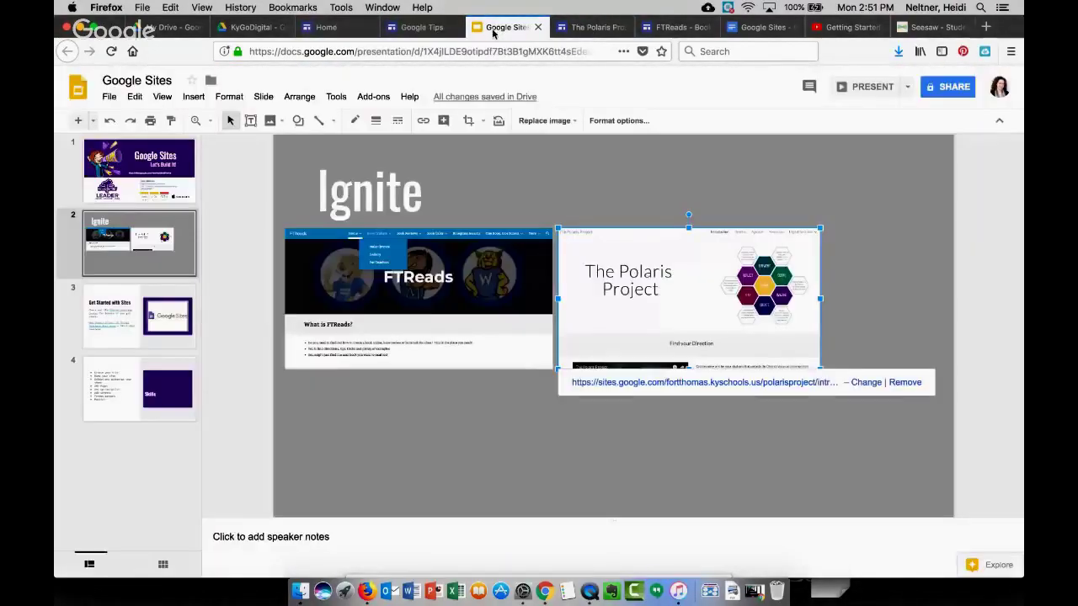
pyautogui.click(170, 196)
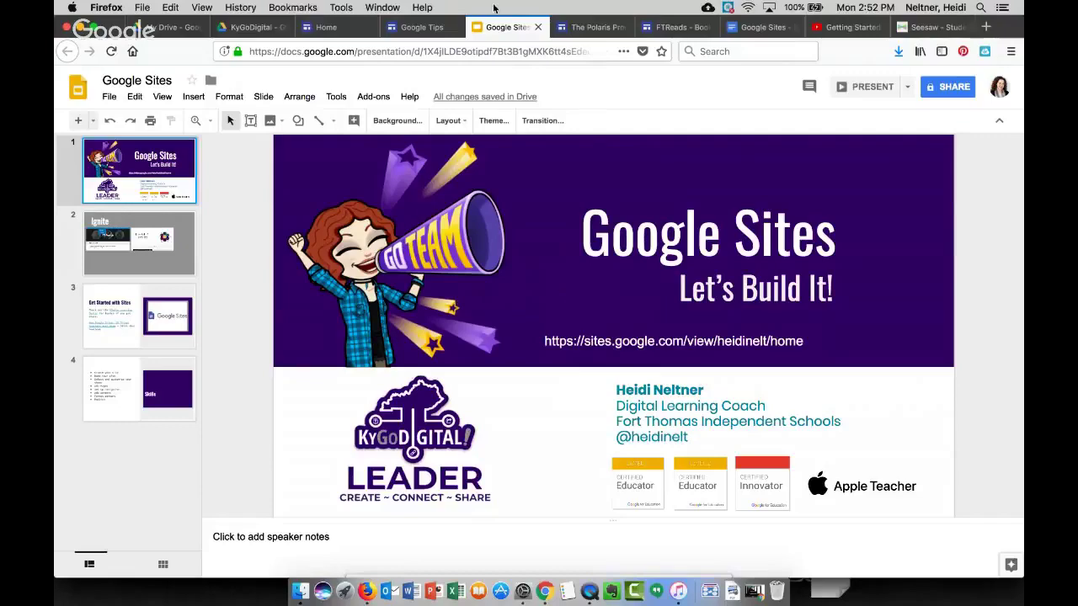
# Return to the KyGoDigital Test site and dismiss the publishing dialog
pyautogui.click(421, 27)
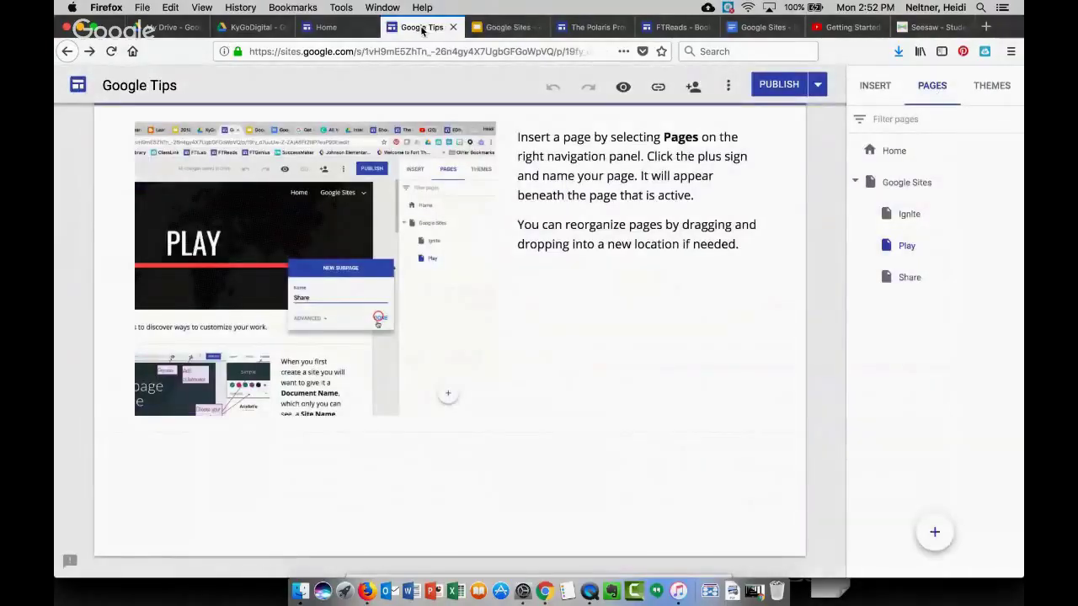
pyautogui.click(326, 27)
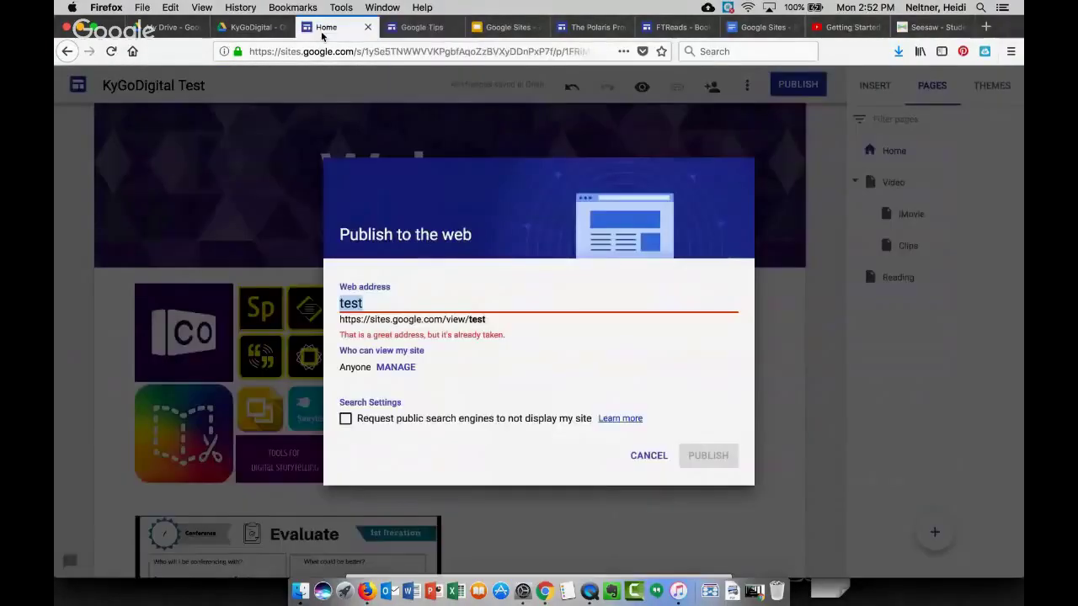
pyautogui.click(424, 147)
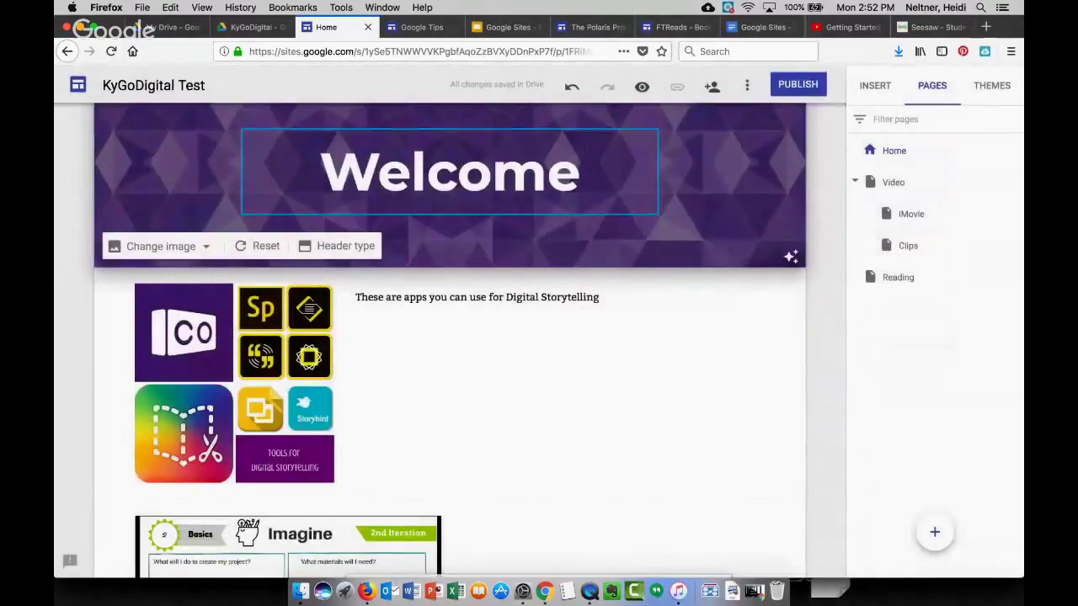
pyautogui.click(570, 277)
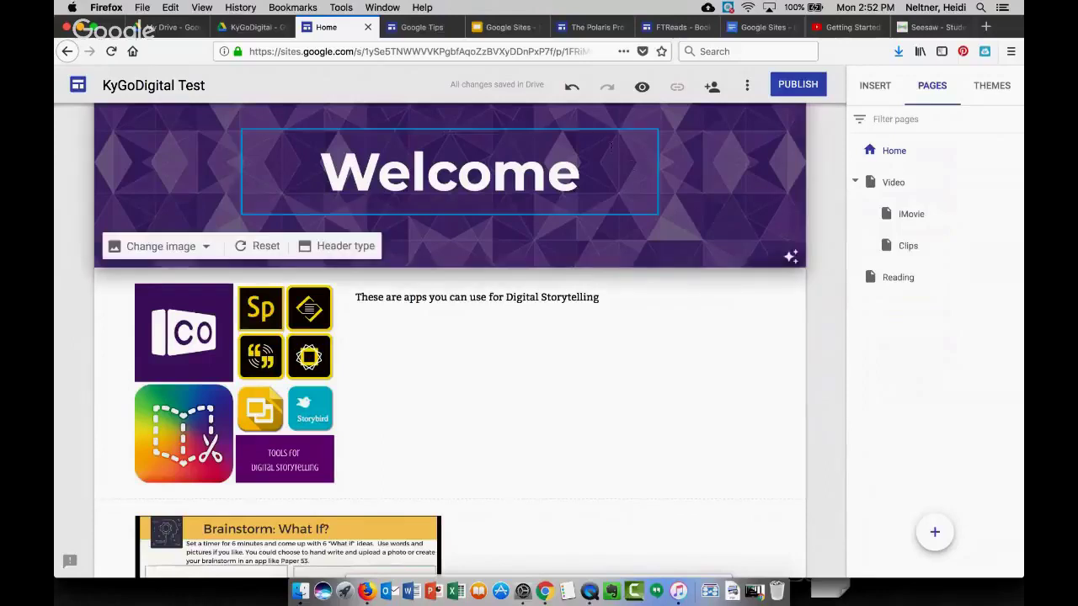
# Review the content types that can be inserted on the Home page and browse the Google Drive files available for insertion
pyautogui.click(873, 88)
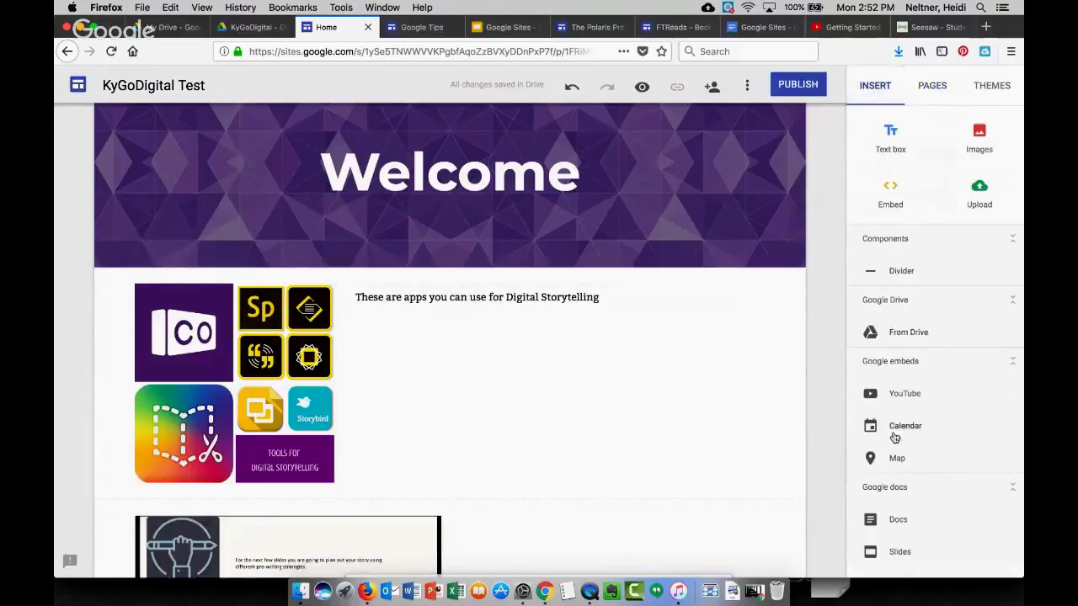
pyautogui.scroll(-2, 895, 433)
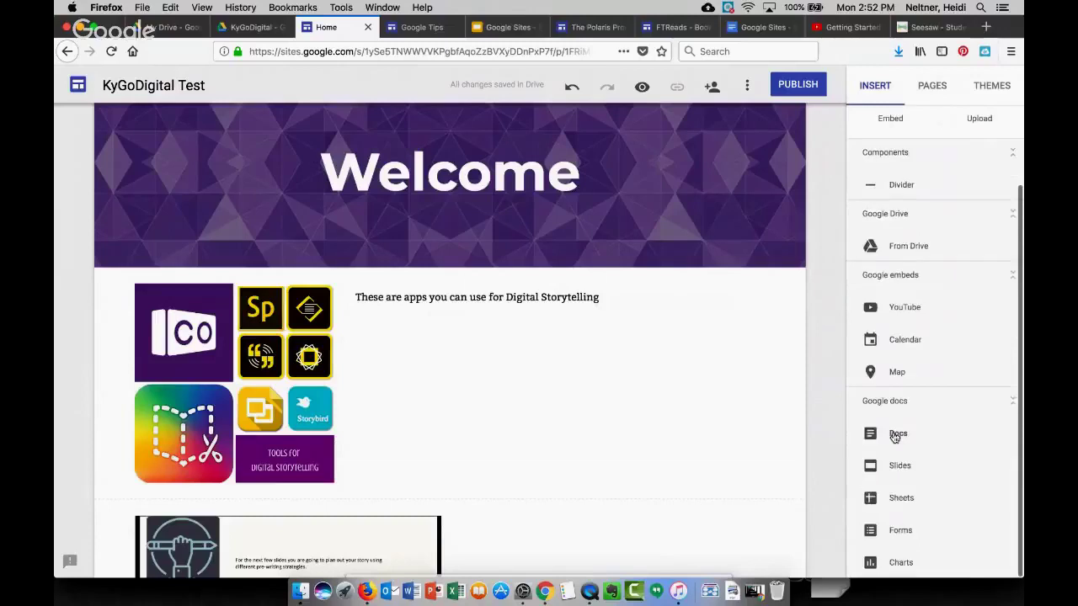
pyautogui.click(903, 260)
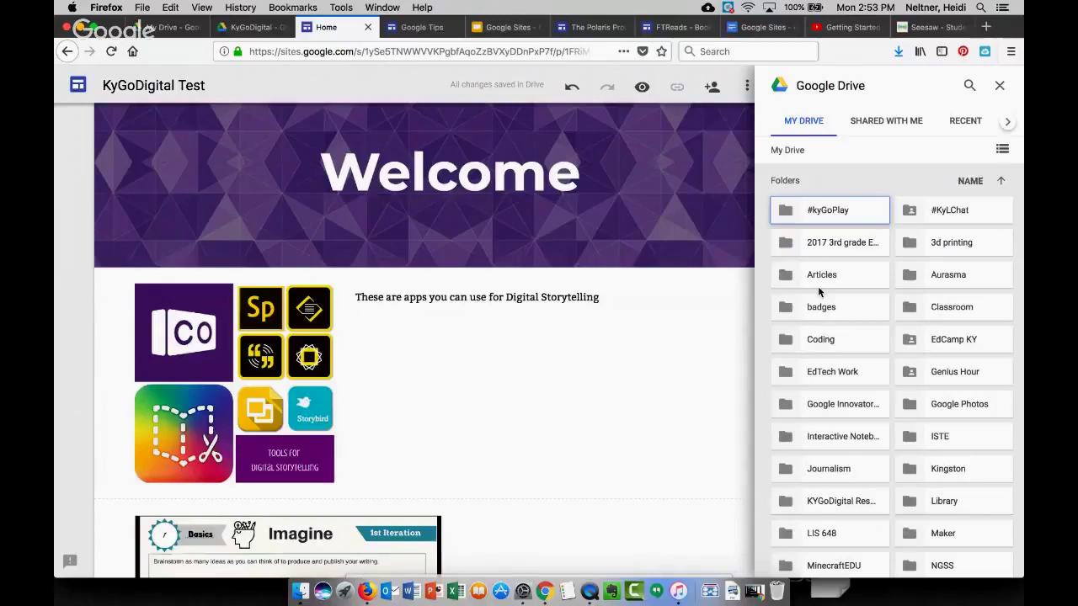
# Preview the Google Tips site and look through the example sites listed on its Ignite page
pyautogui.click(410, 28)
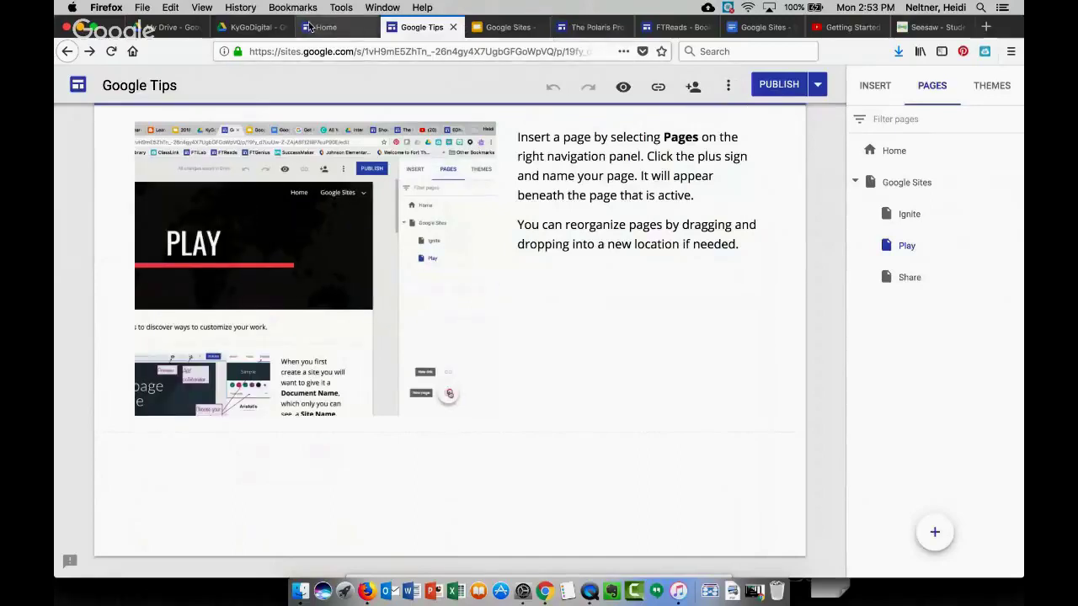
pyautogui.click(622, 89)
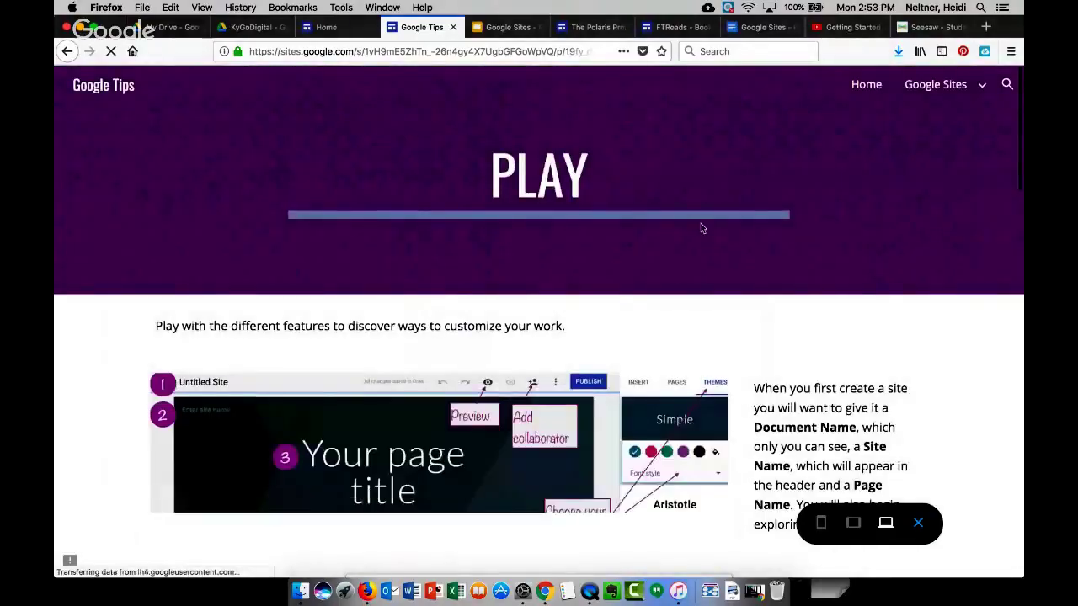
pyautogui.moveTo(943, 84)
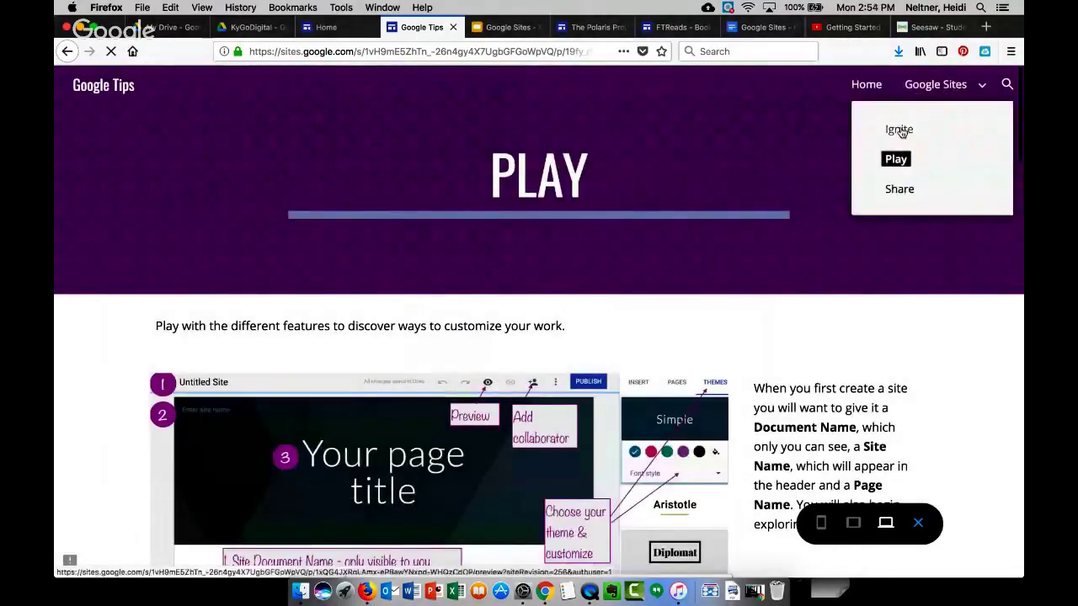
pyautogui.click(900, 131)
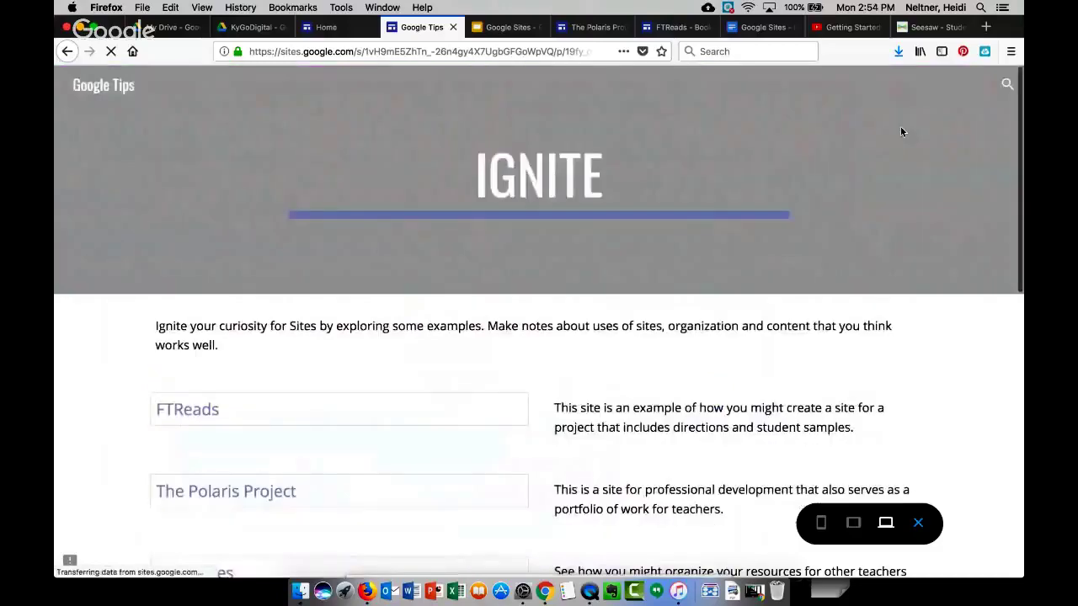
pyautogui.scroll(-3, 588, 291)
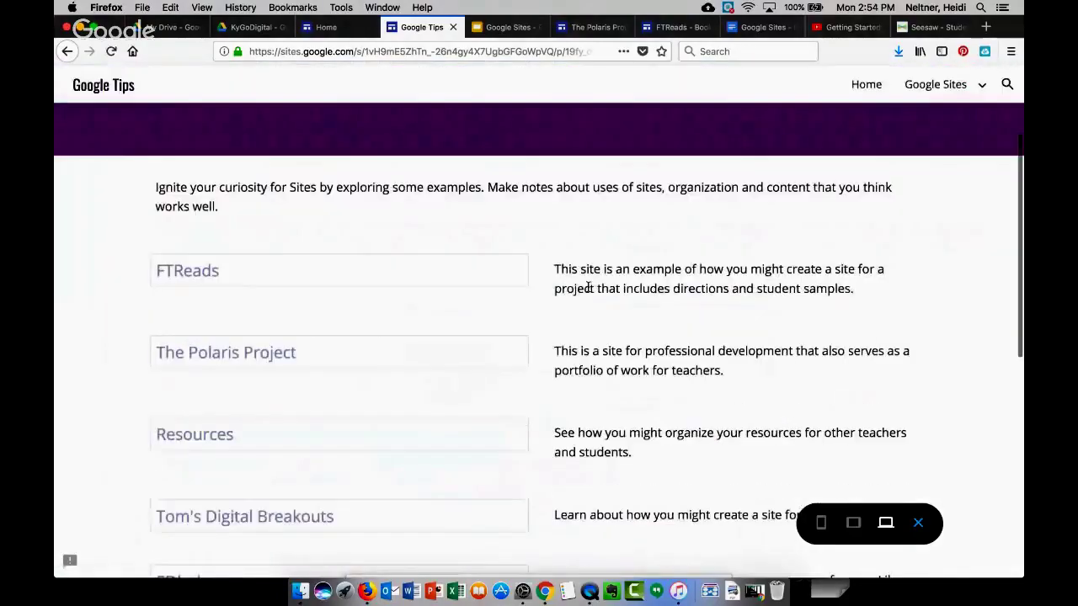
pyautogui.scroll(-2, 587, 288)
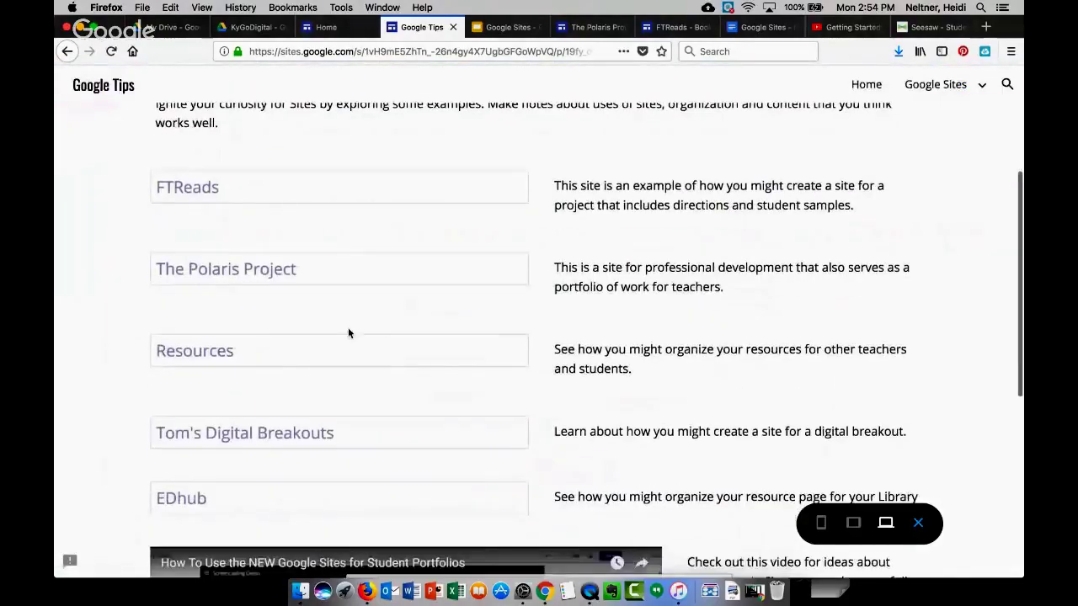
# Open the EDhub example site and look through its home page, Calendars page and list of Labs subpages
pyautogui.click(198, 502)
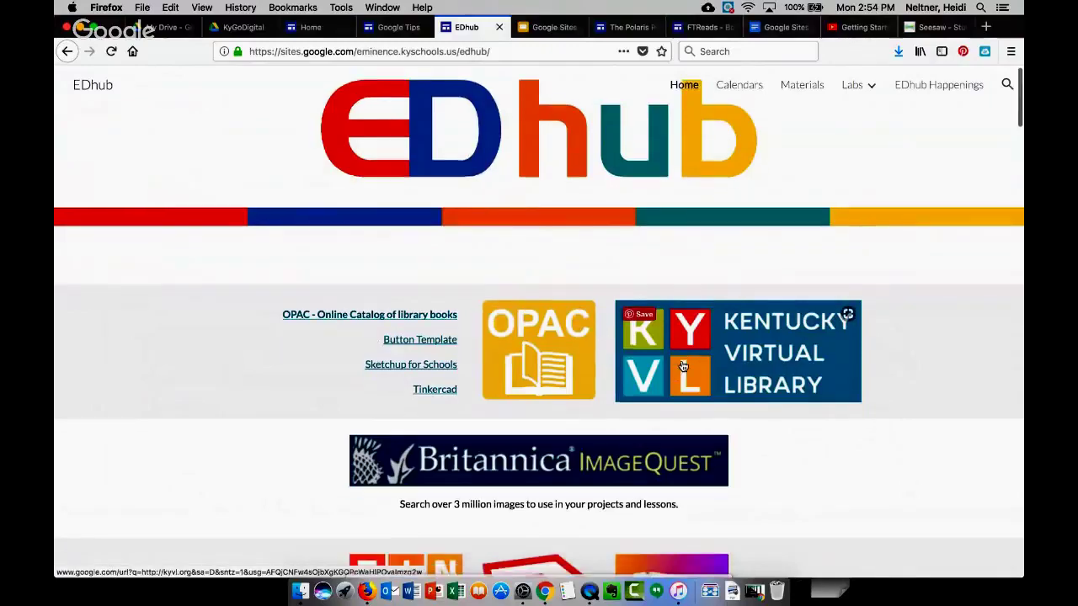
pyautogui.scroll(-2, 682, 366)
pyautogui.scroll(-5, 625, 398)
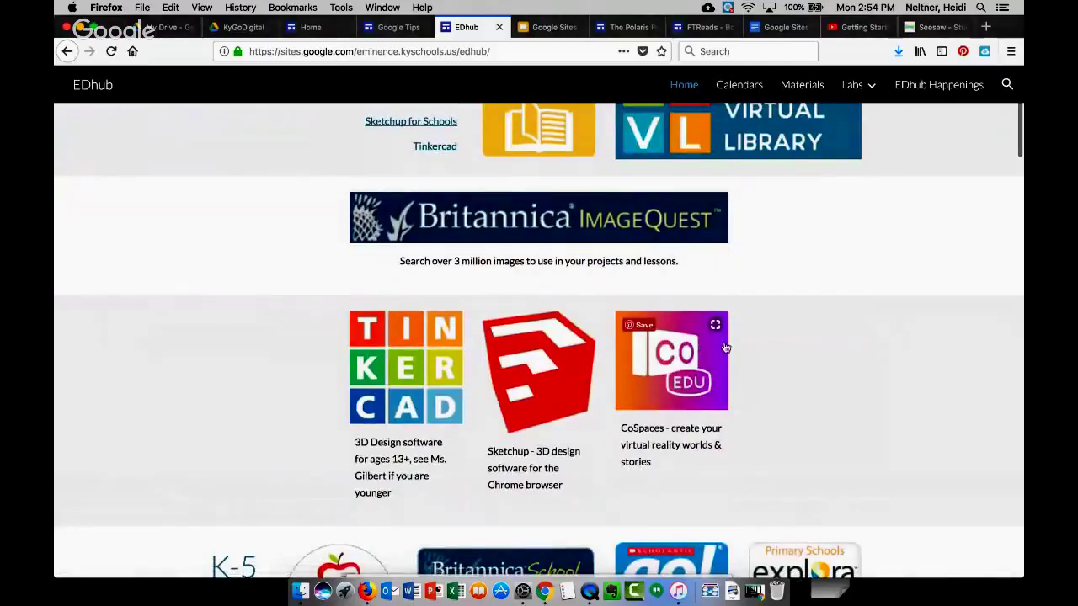
pyautogui.scroll(-12, 724, 346)
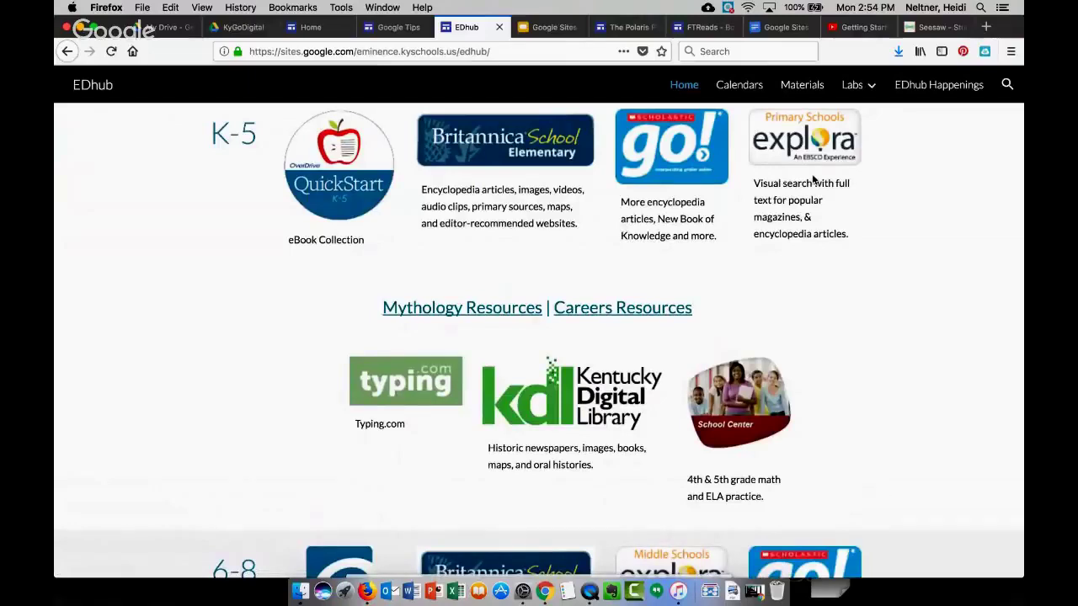
pyautogui.scroll(-1, 687, 190)
pyautogui.scroll(4, 686, 189)
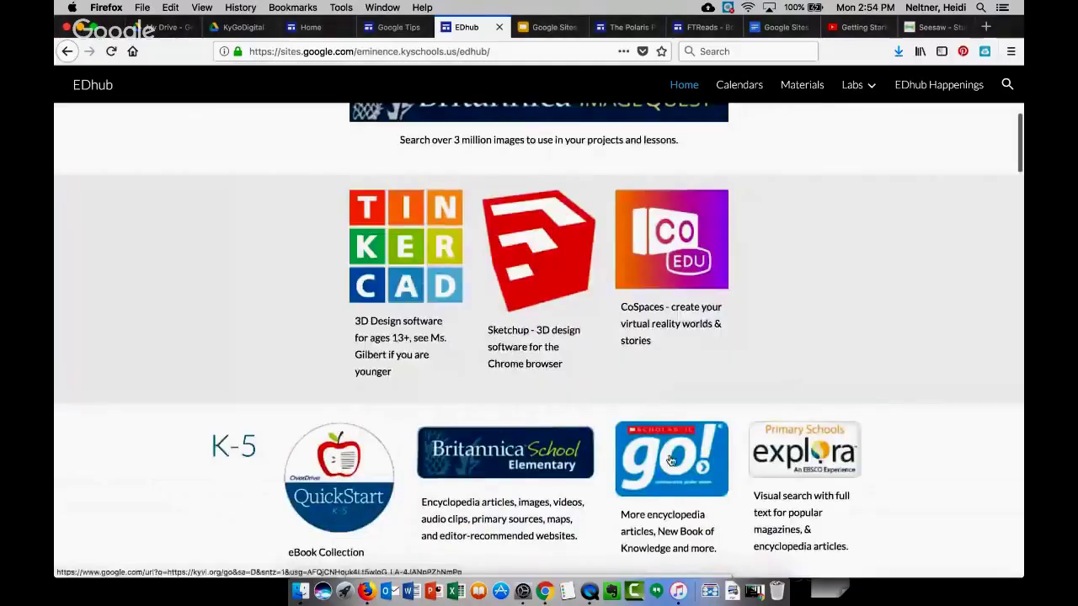
pyautogui.scroll(3, 671, 431)
pyautogui.scroll(1, 672, 431)
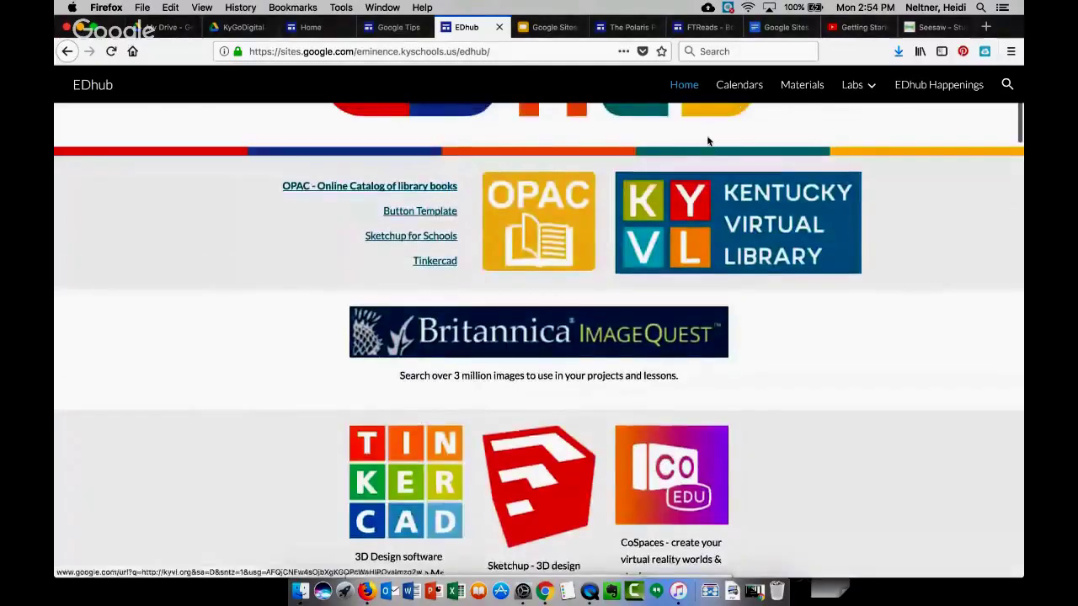
pyautogui.click(739, 87)
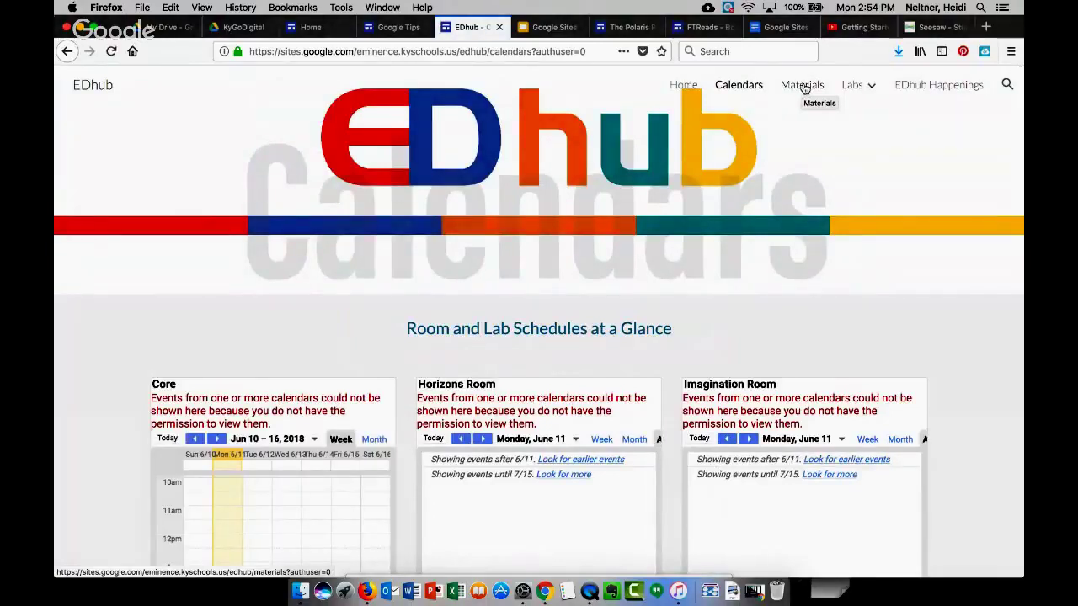
pyautogui.click(872, 86)
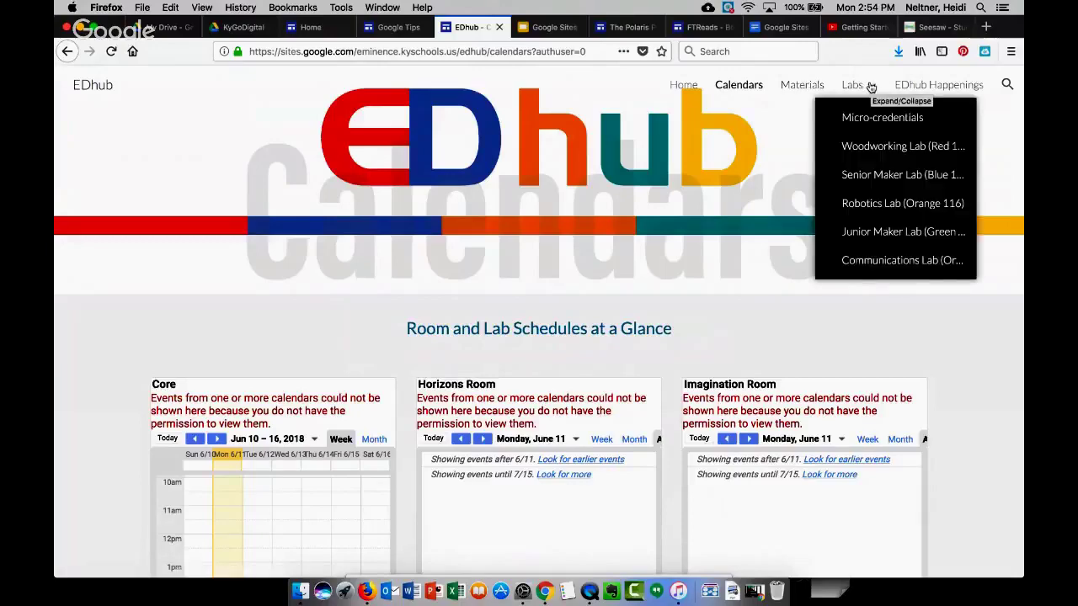
# From the Google Tips preview, open the Resources example site and examine its navigation pages
pyautogui.click(392, 27)
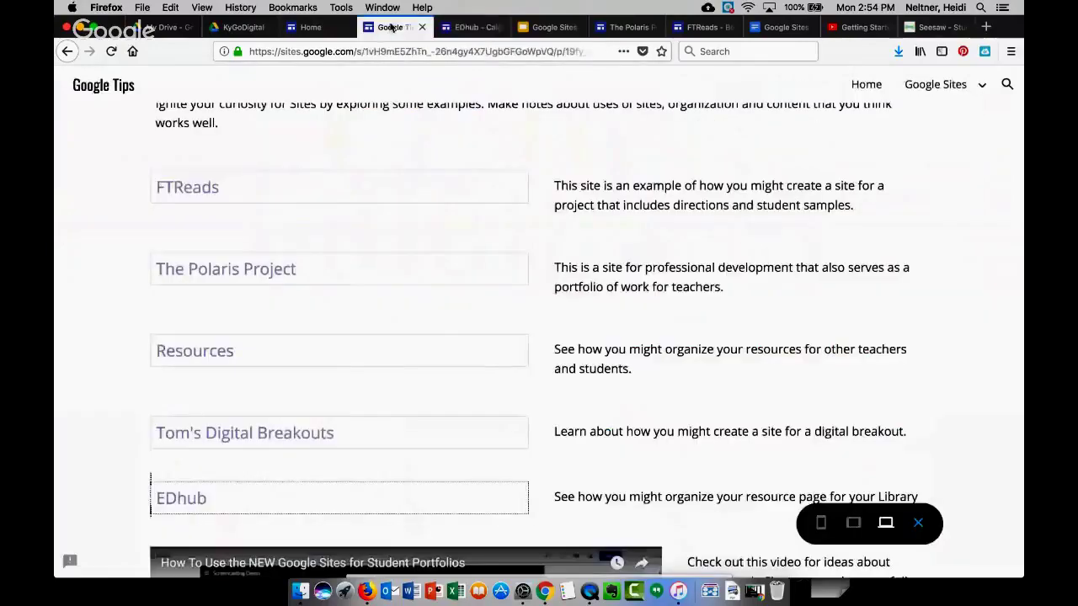
pyautogui.click(256, 359)
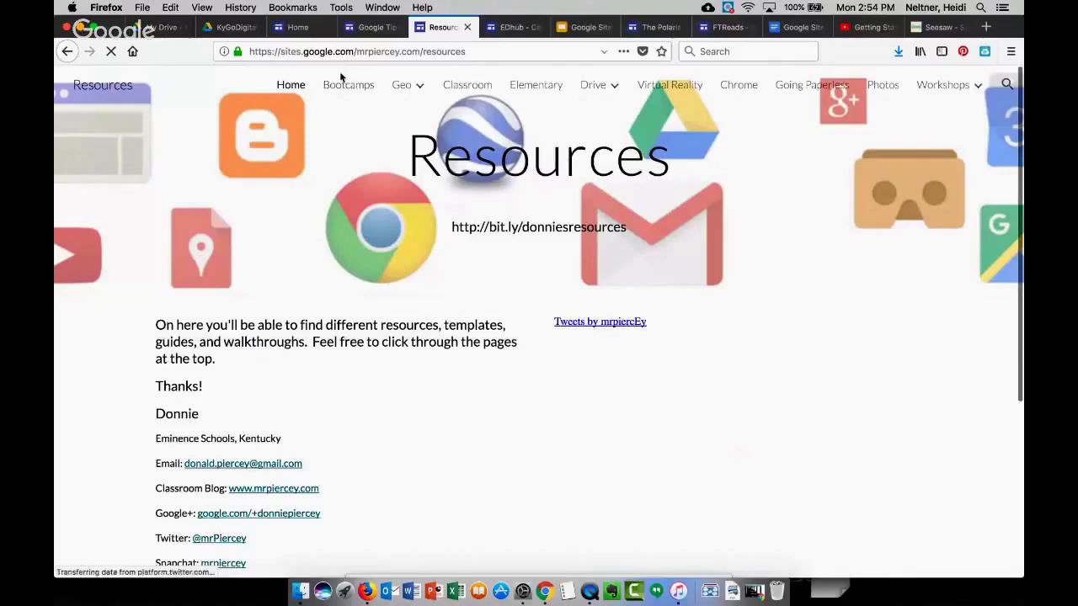
pyautogui.moveTo(417, 85)
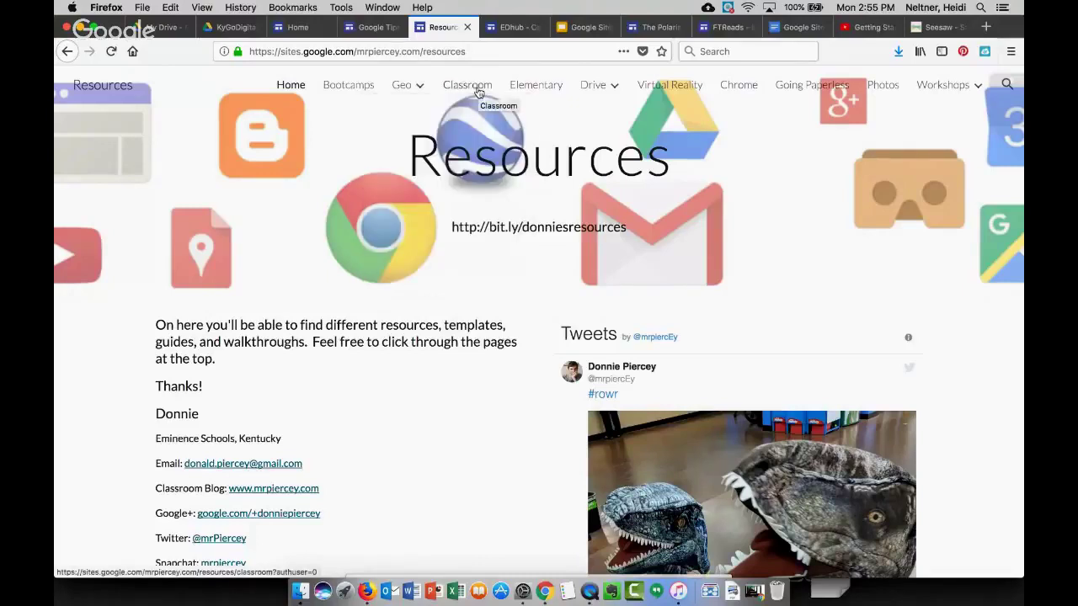
pyautogui.moveTo(610, 87)
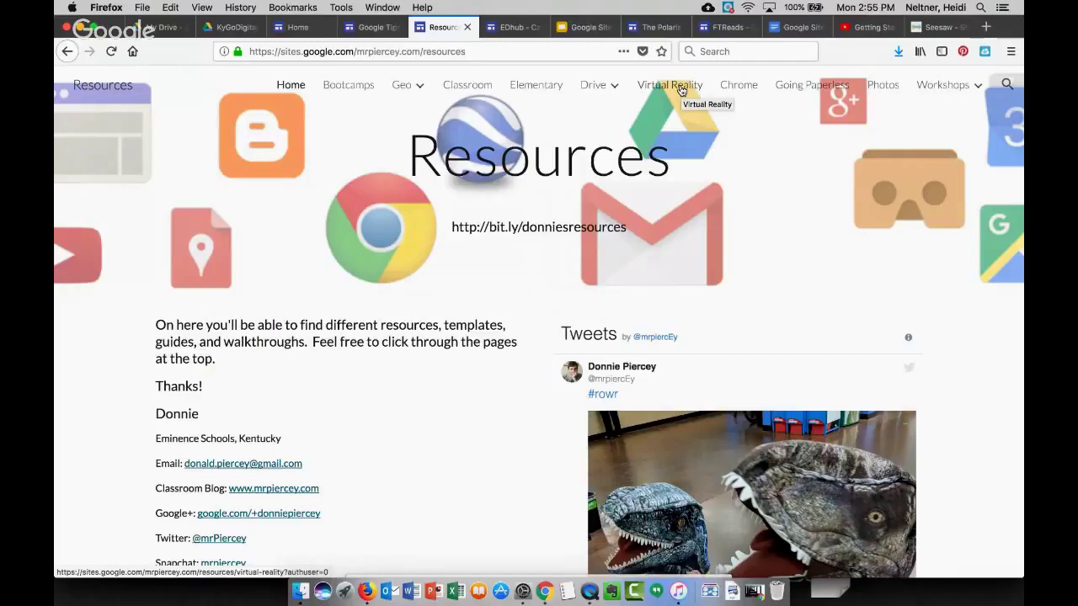
# From the Google Tips preview, open the digital breakouts example site and view its Digital Breakout Templates page
pyautogui.click(369, 27)
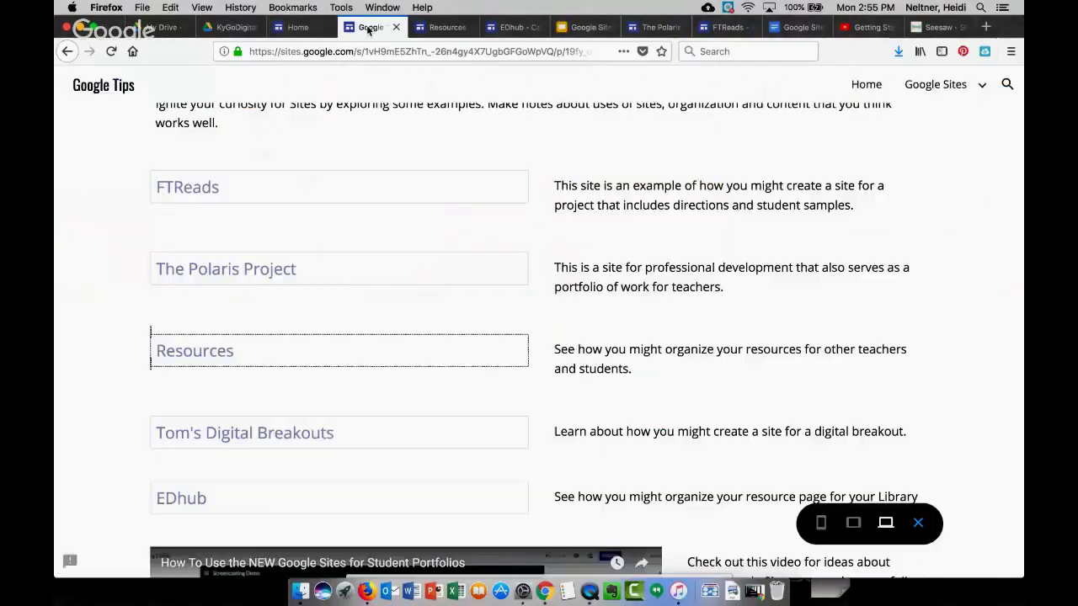
pyautogui.click(280, 434)
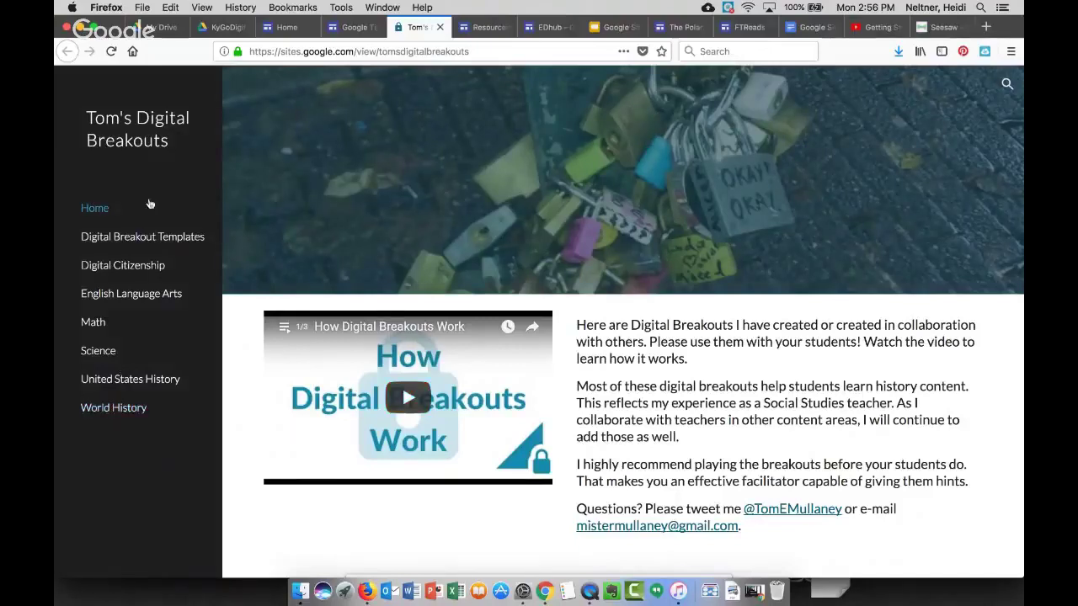
pyautogui.click(139, 239)
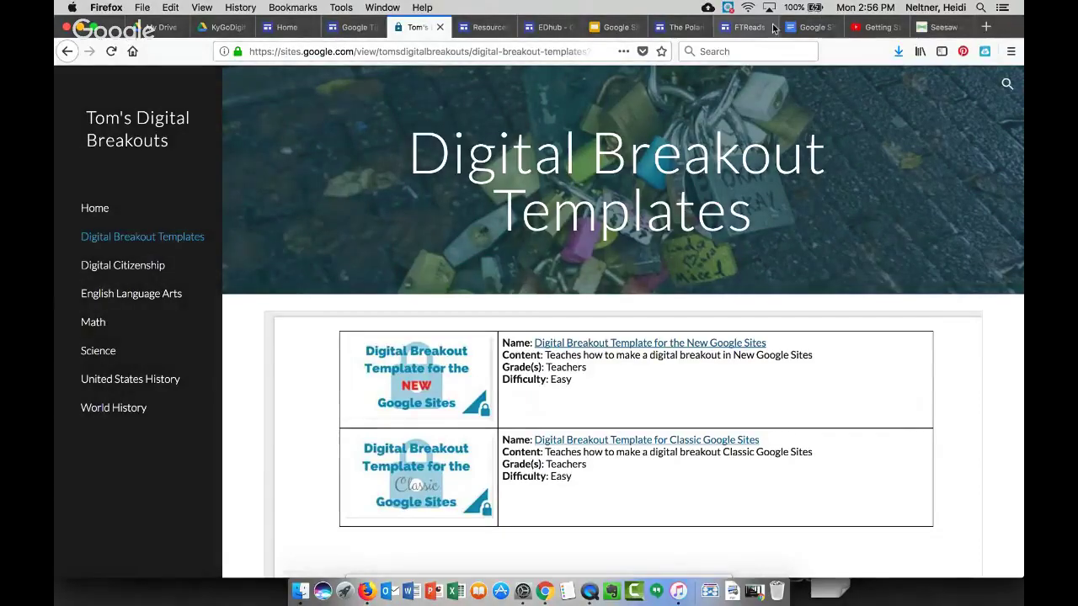
# Open The Polaris Project example site and look through its Introduction, Timeline and Agendas pages and the Digital Portfolios subpage list
pyautogui.click(678, 28)
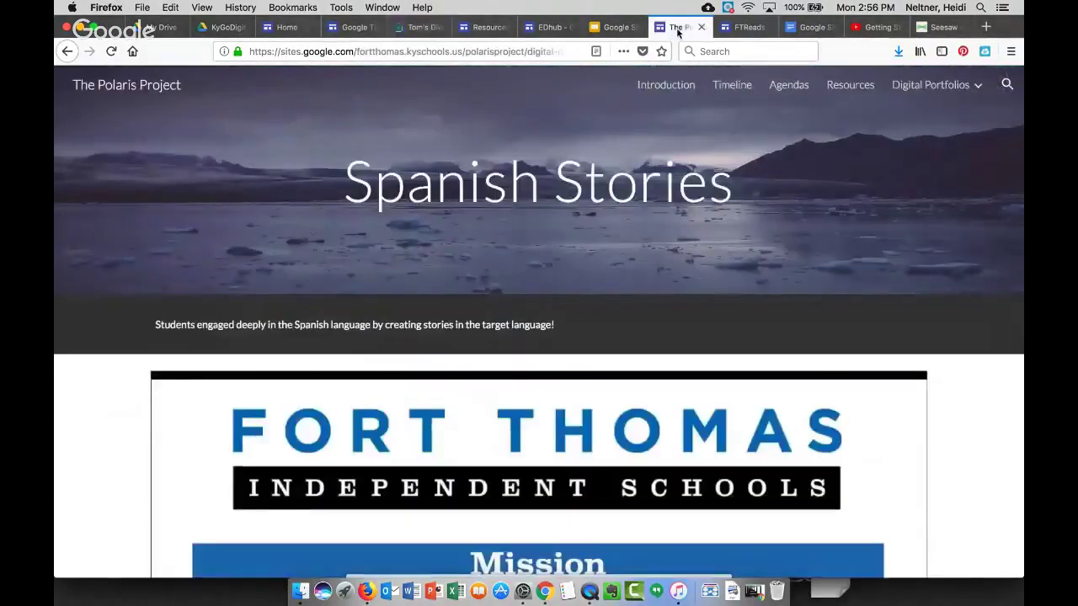
pyautogui.click(660, 86)
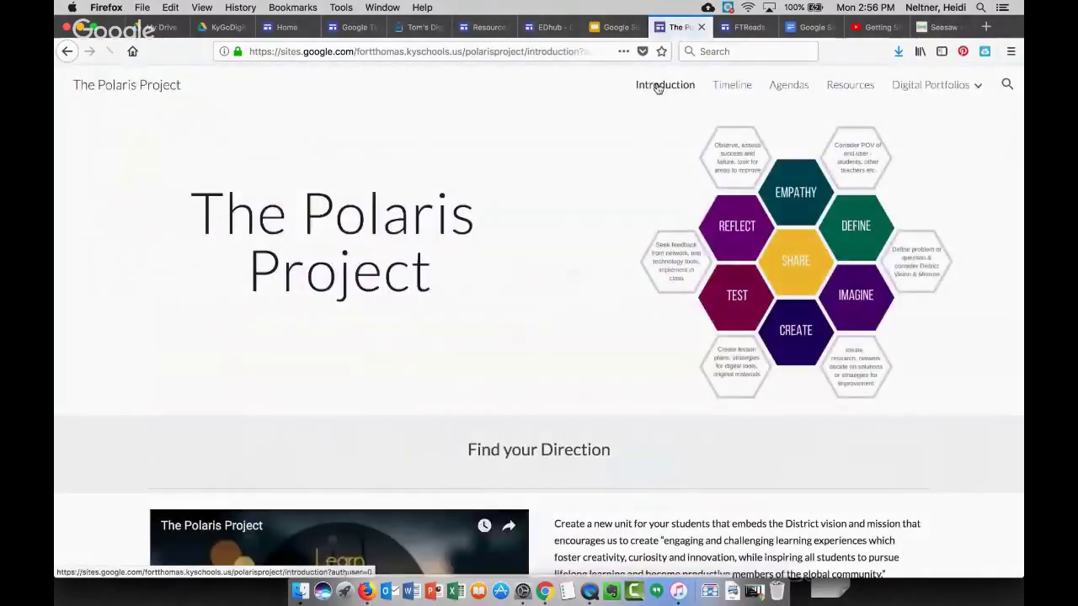
pyautogui.scroll(-1, 598, 293)
pyautogui.scroll(-5, 599, 298)
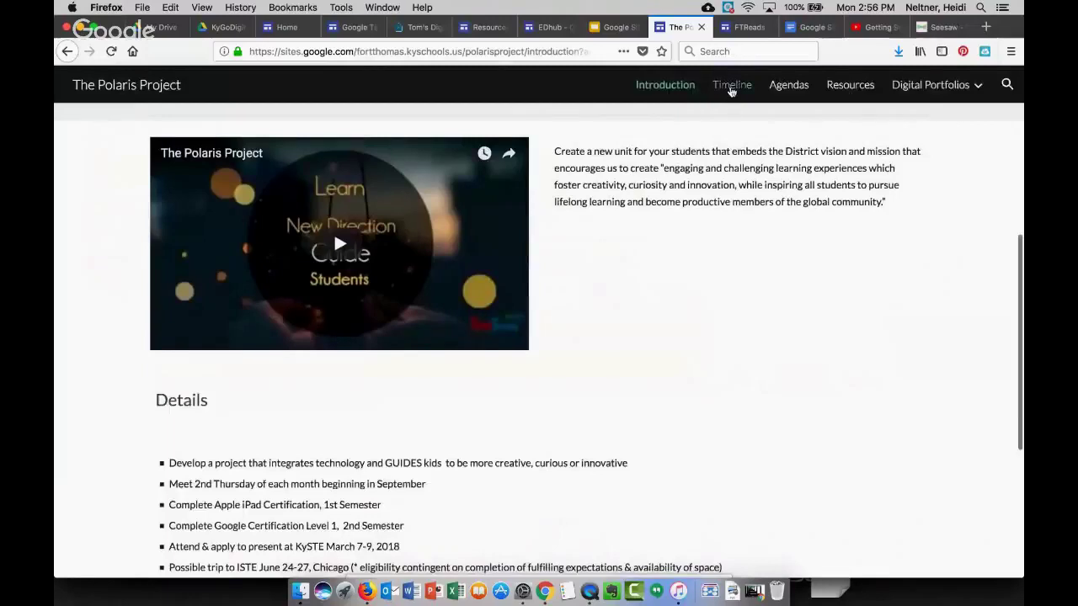
pyautogui.click(731, 87)
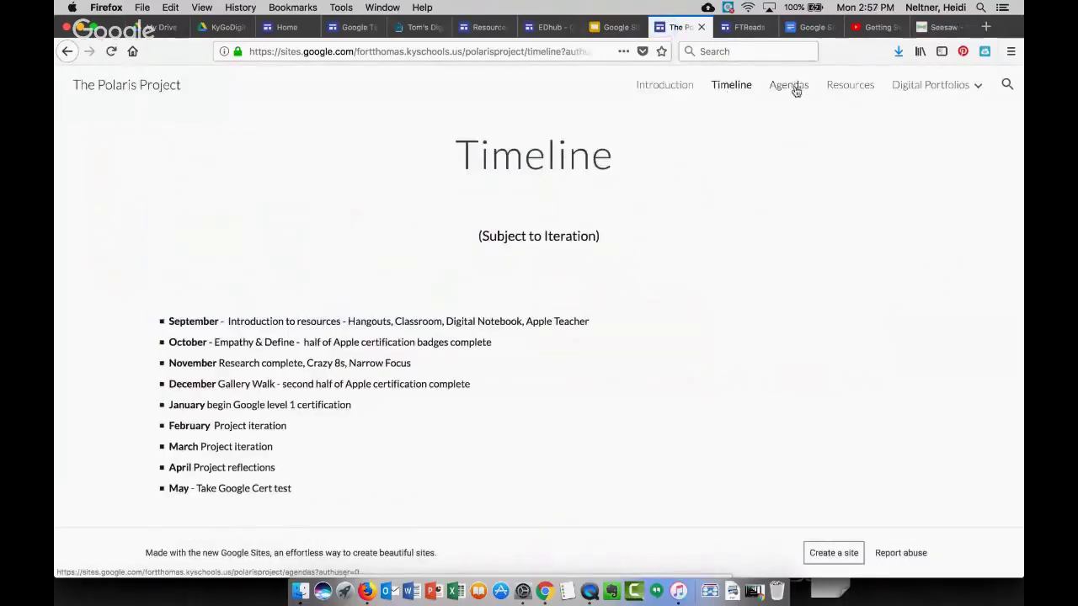
pyautogui.click(795, 86)
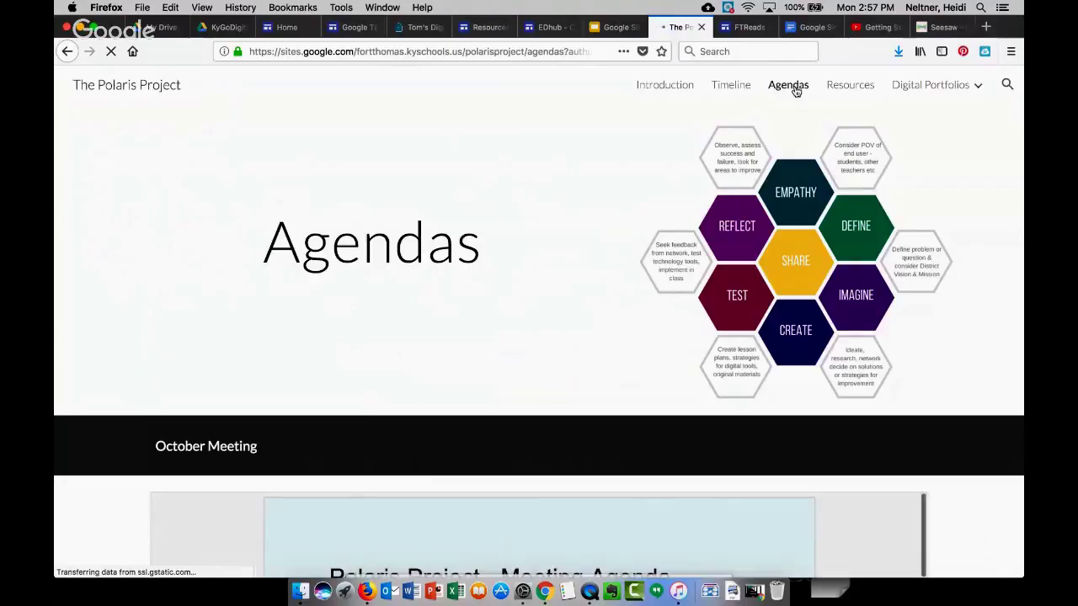
pyautogui.moveTo(943, 85)
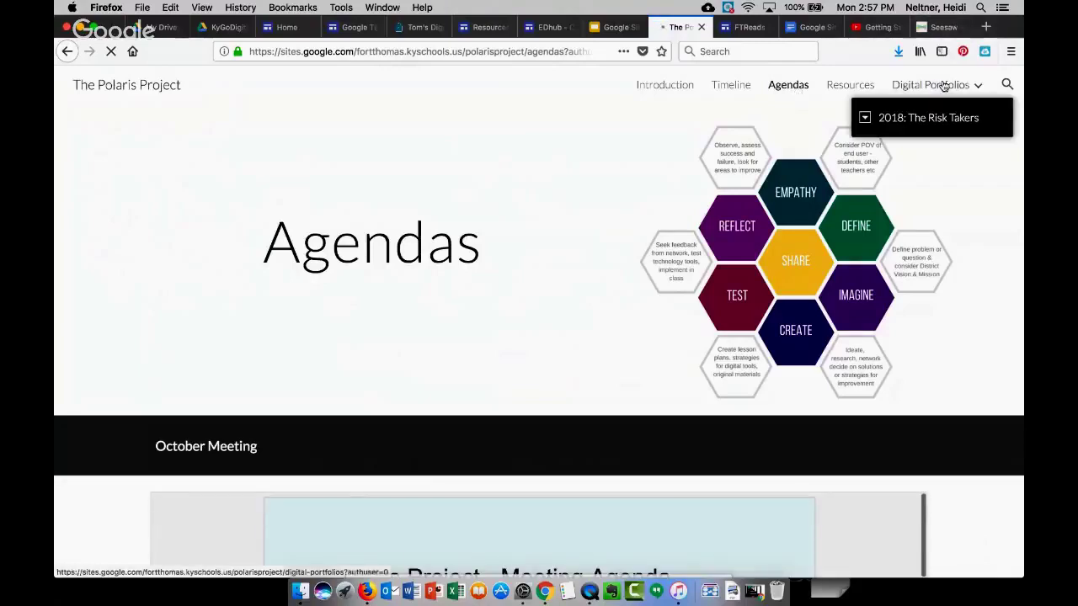
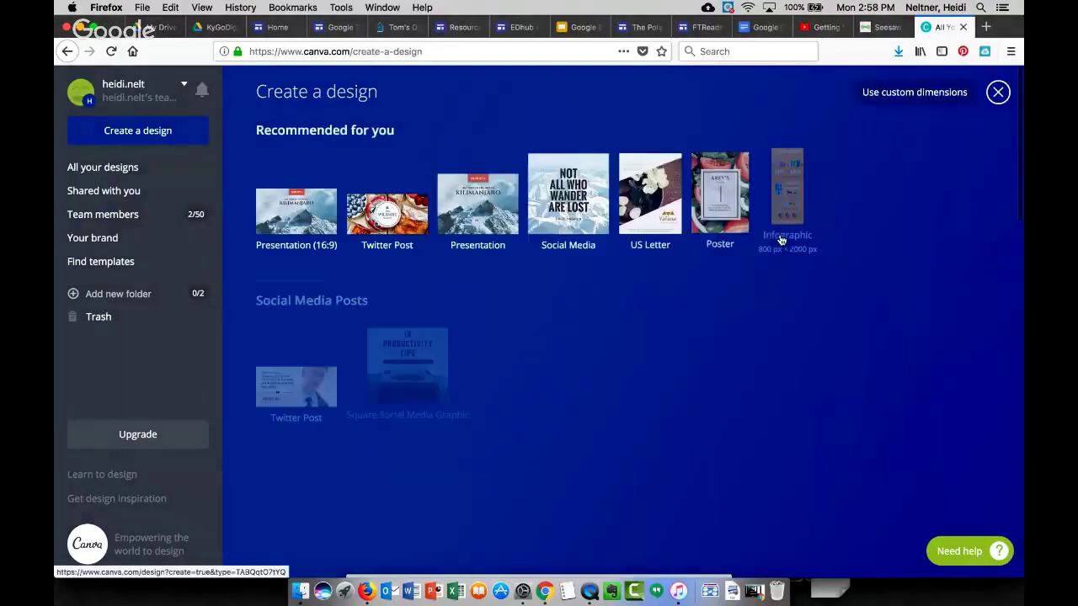
# Browse Canva's design types from social media posts to events, and return to the overview of saved designs
pyautogui.scroll(-1, 781, 241)
pyautogui.scroll(-5, 782, 241)
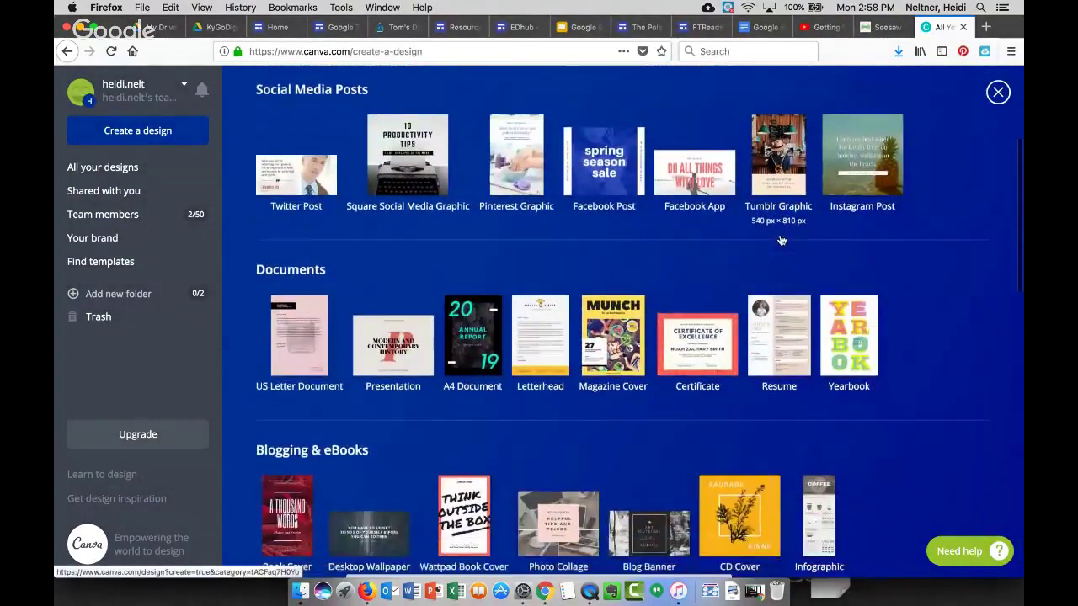
pyautogui.scroll(-3, 780, 240)
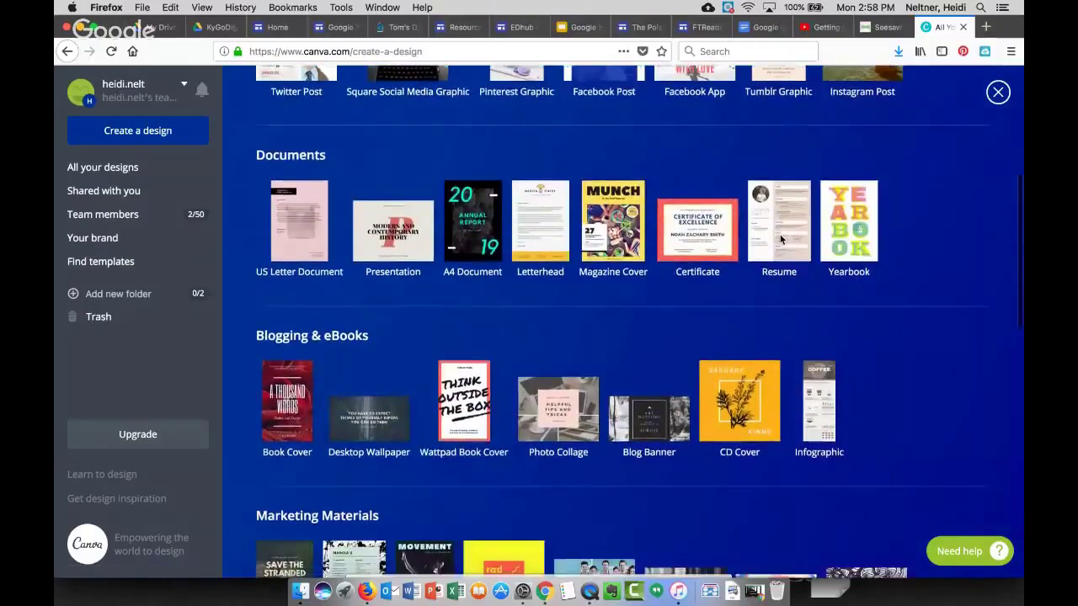
pyautogui.scroll(-4, 779, 240)
pyautogui.scroll(-1, 781, 241)
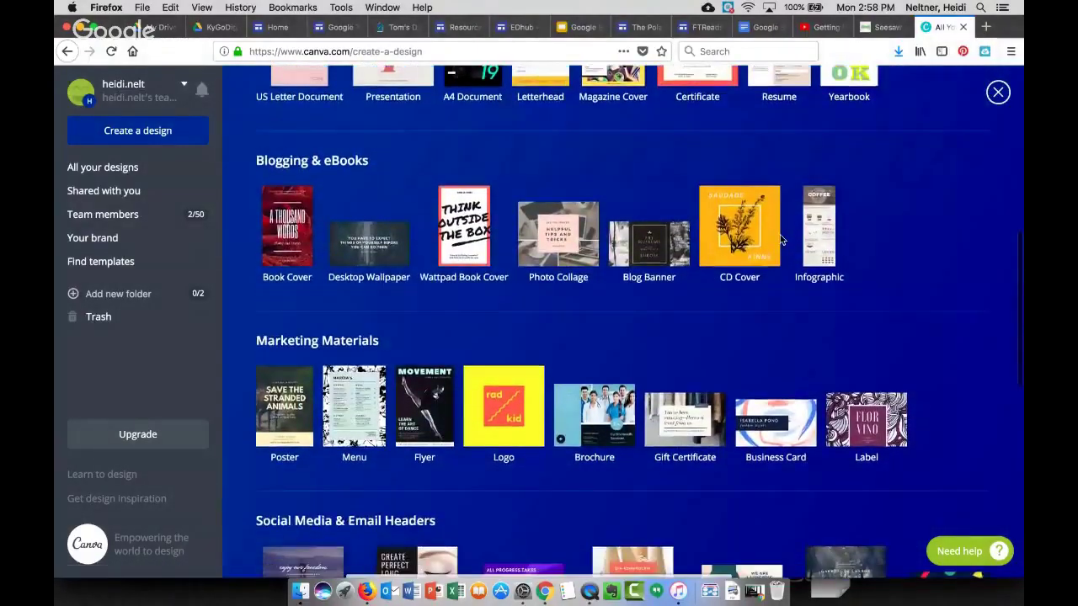
pyautogui.scroll(-2, 782, 241)
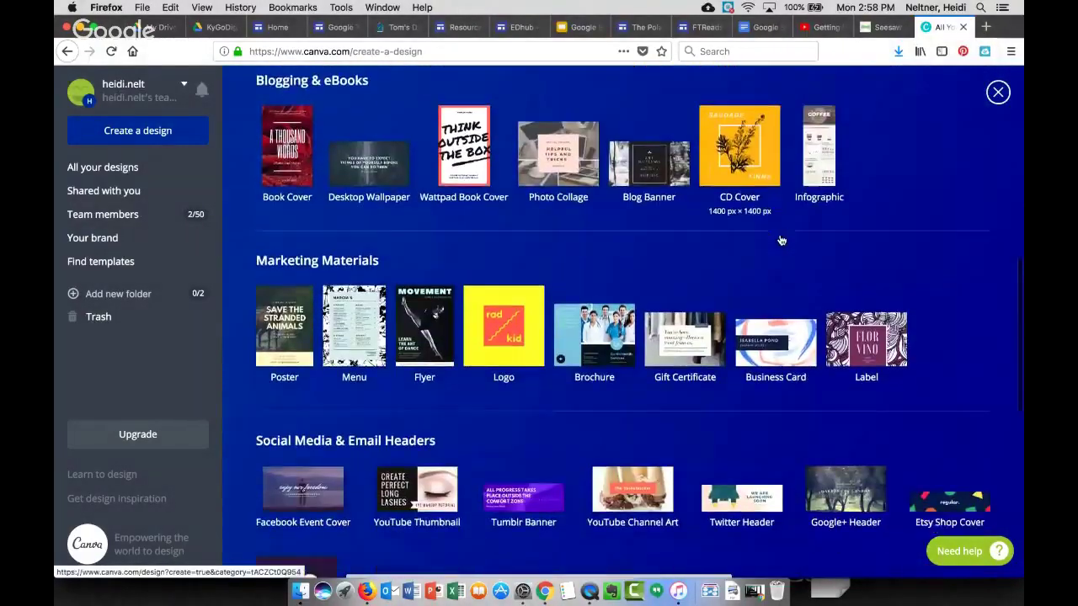
pyautogui.scroll(-1, 780, 240)
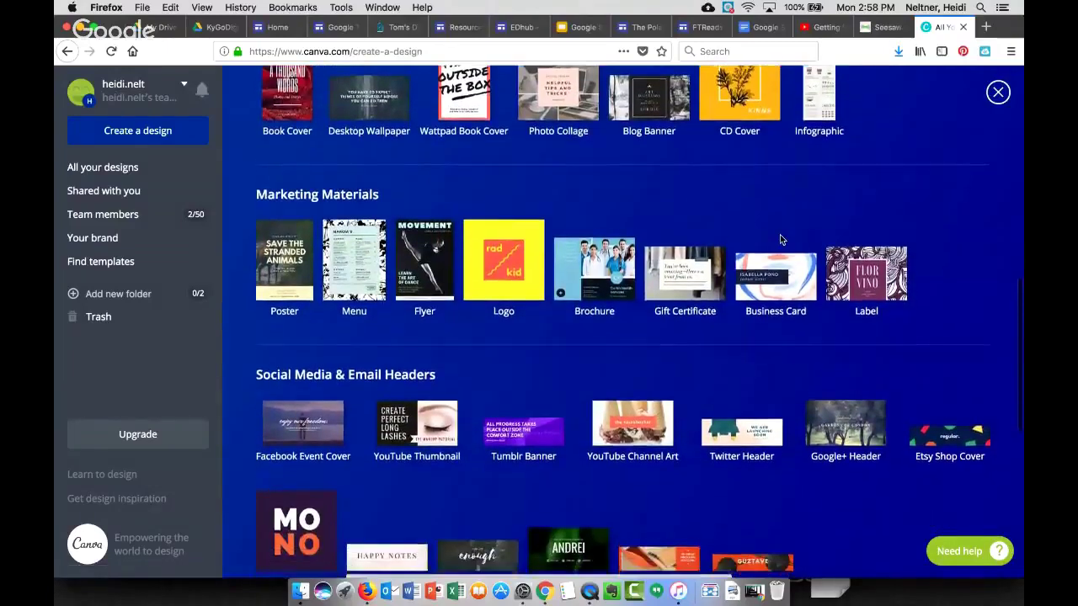
pyautogui.scroll(-1, 781, 241)
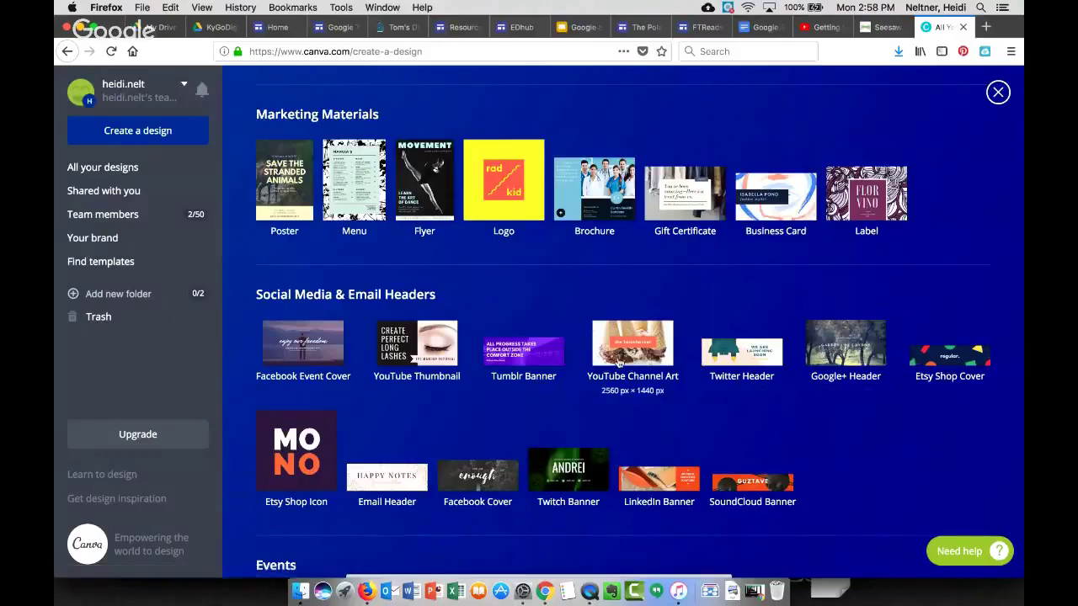
pyautogui.scroll(-1, 562, 425)
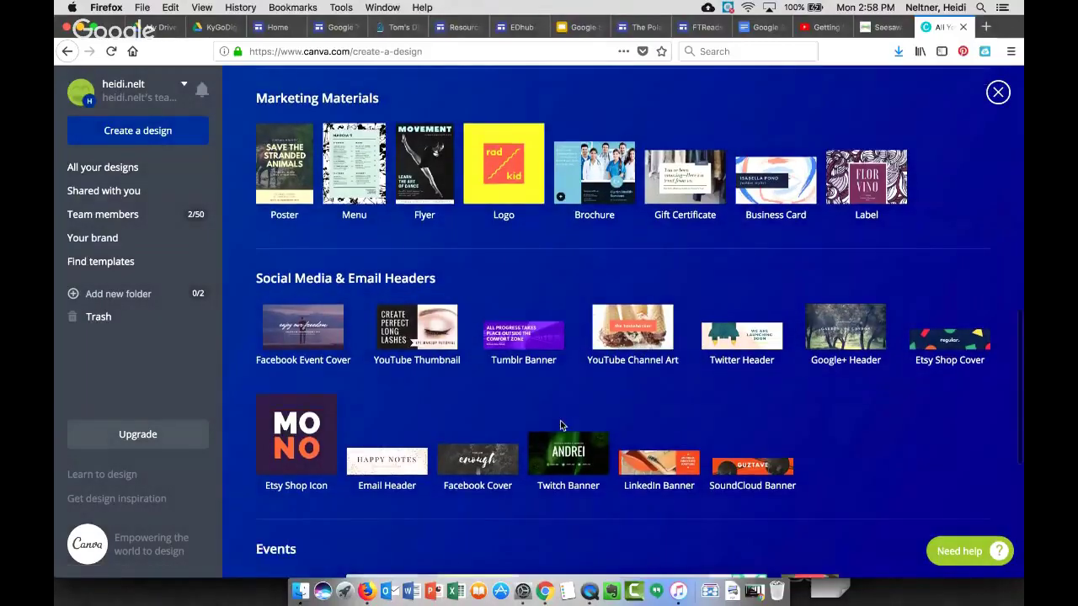
pyautogui.scroll(-3, 562, 426)
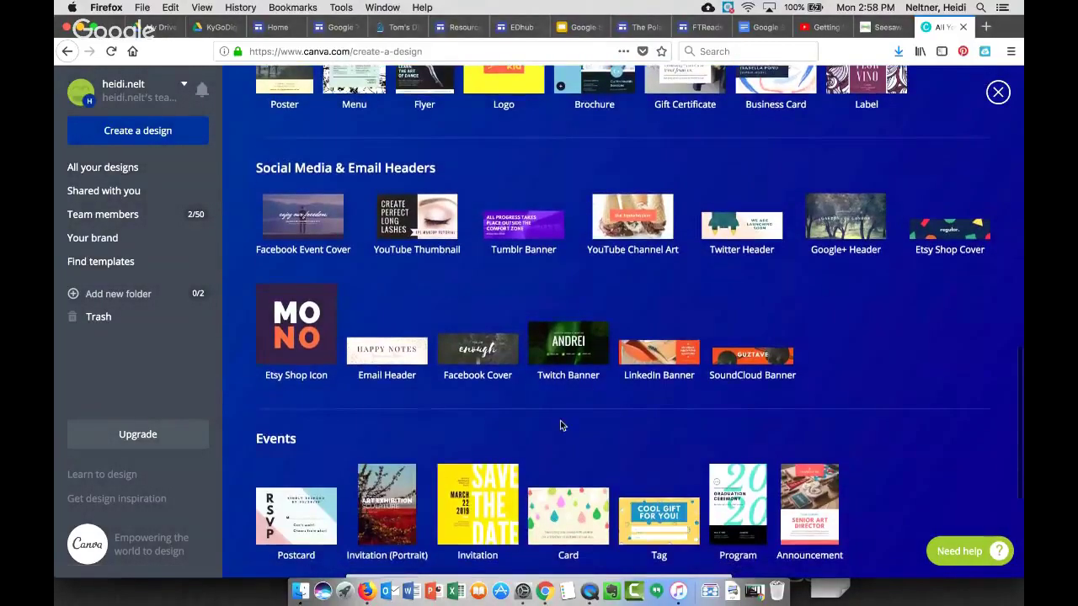
pyautogui.scroll(2, 562, 425)
pyautogui.scroll(1, 562, 425)
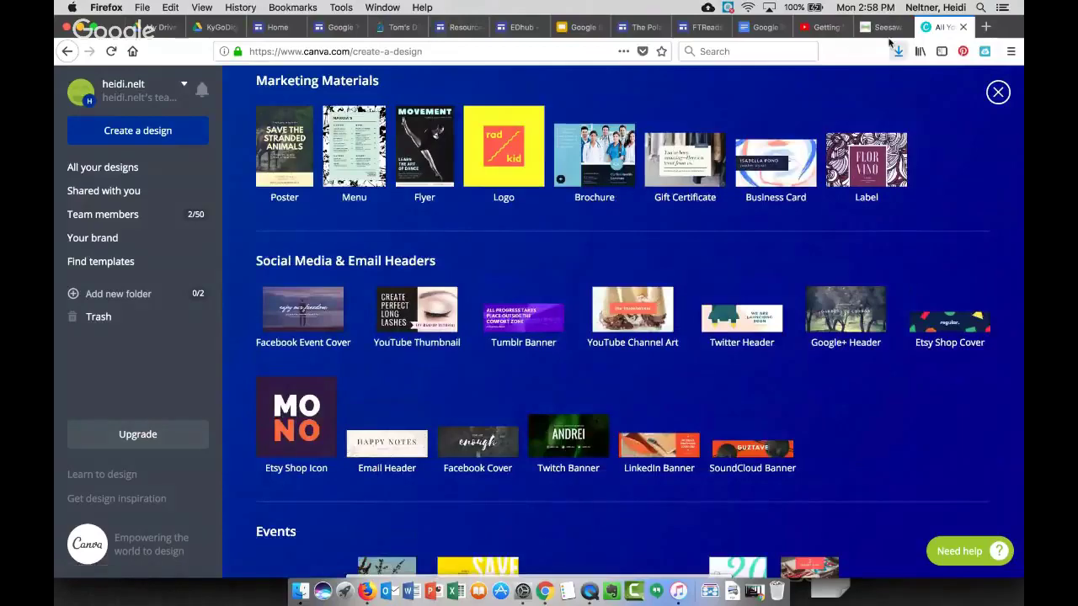
pyautogui.scroll(10, 343, 209)
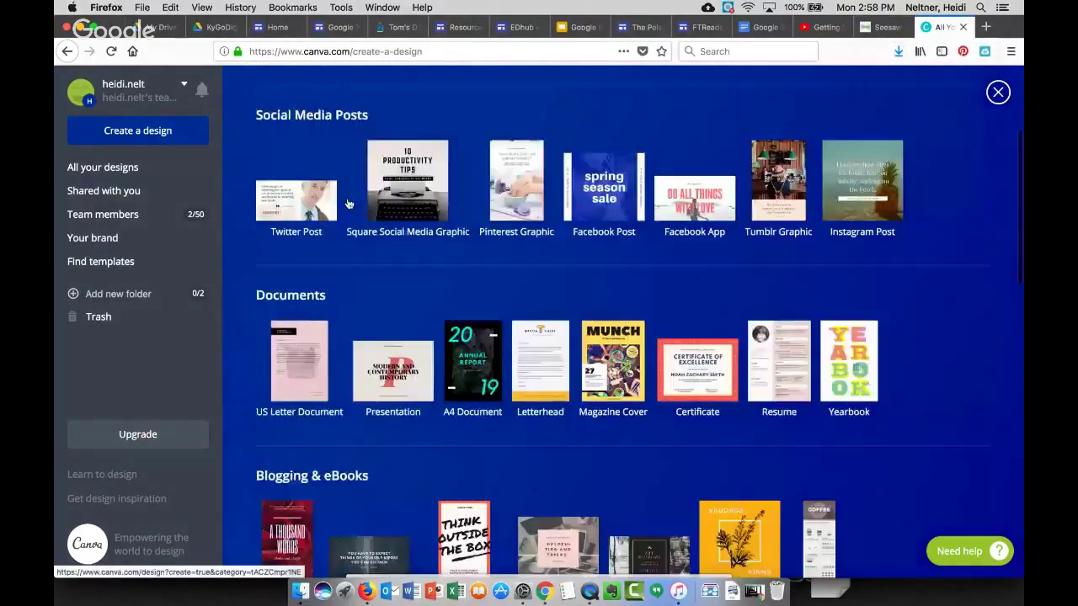
pyautogui.click(994, 95)
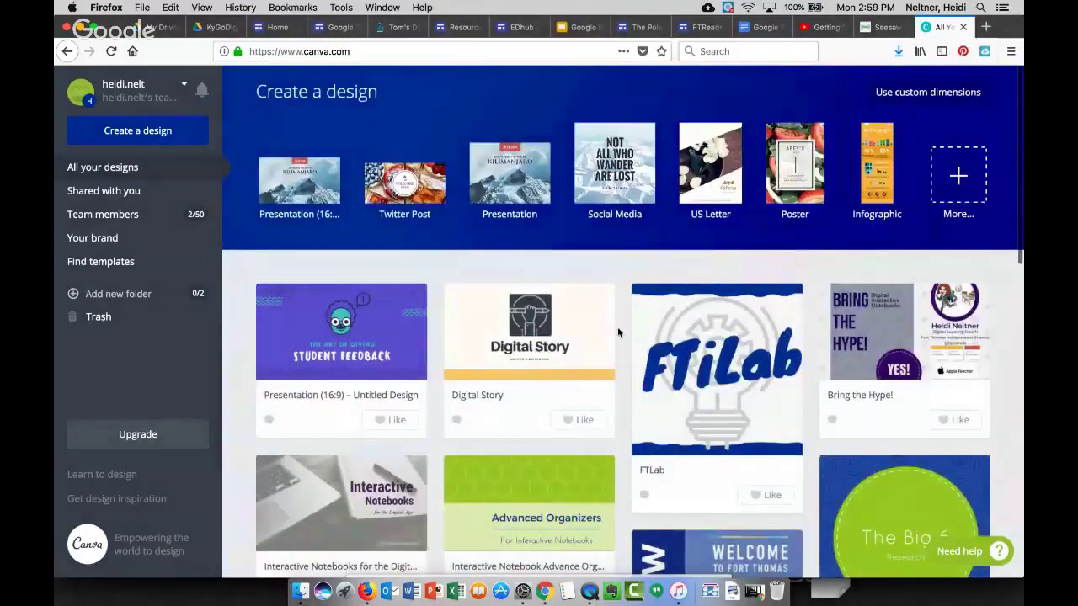
# Open the Polaris Participants design from the saved designs and show the file types available for downloading it
pyautogui.scroll(-5, 617, 332)
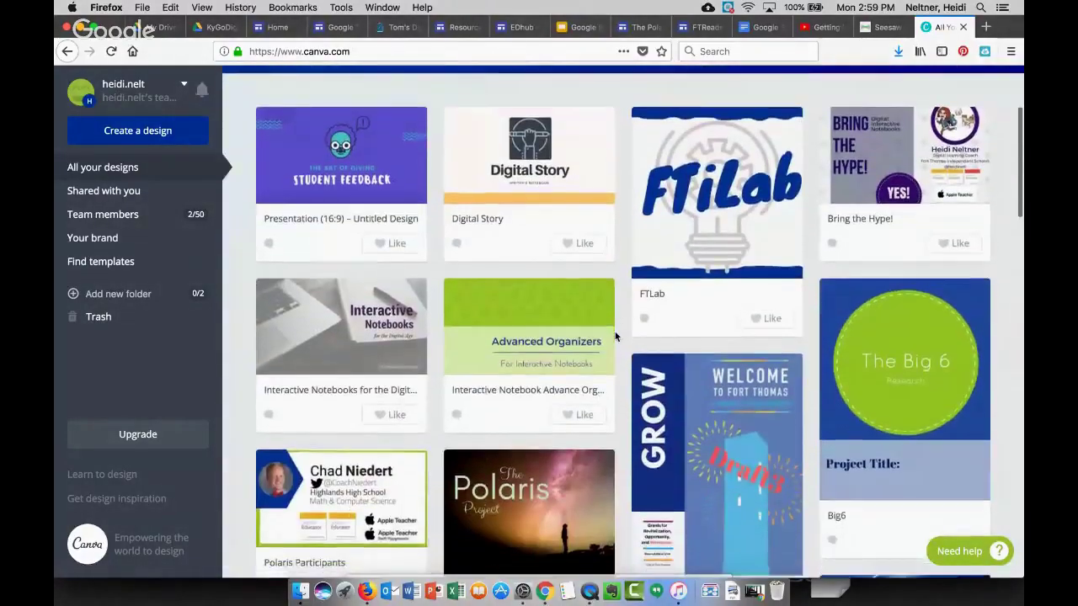
pyautogui.scroll(-4, 615, 337)
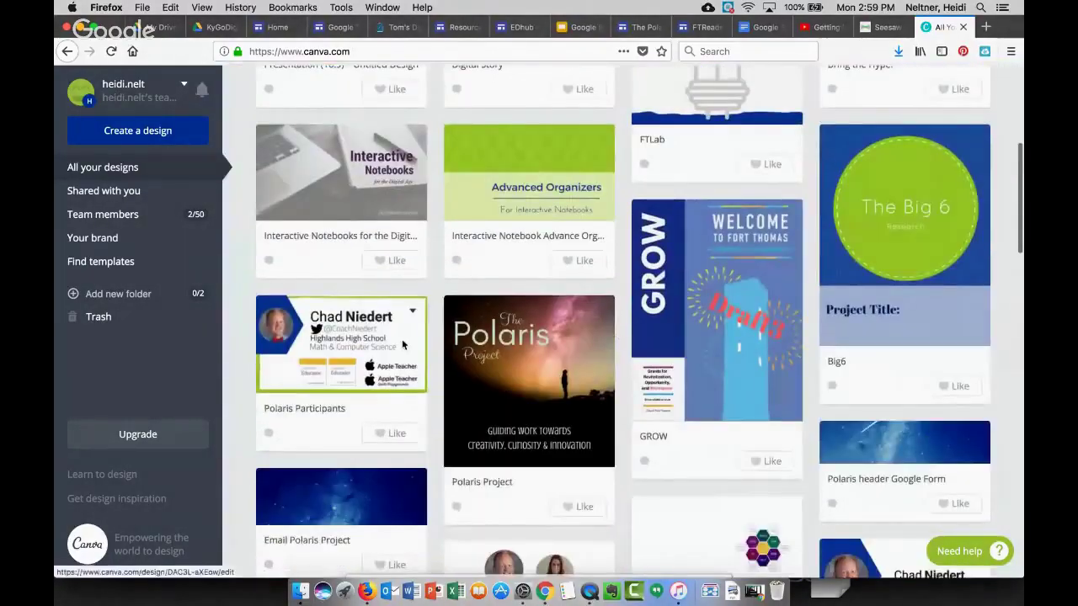
pyautogui.click(389, 347)
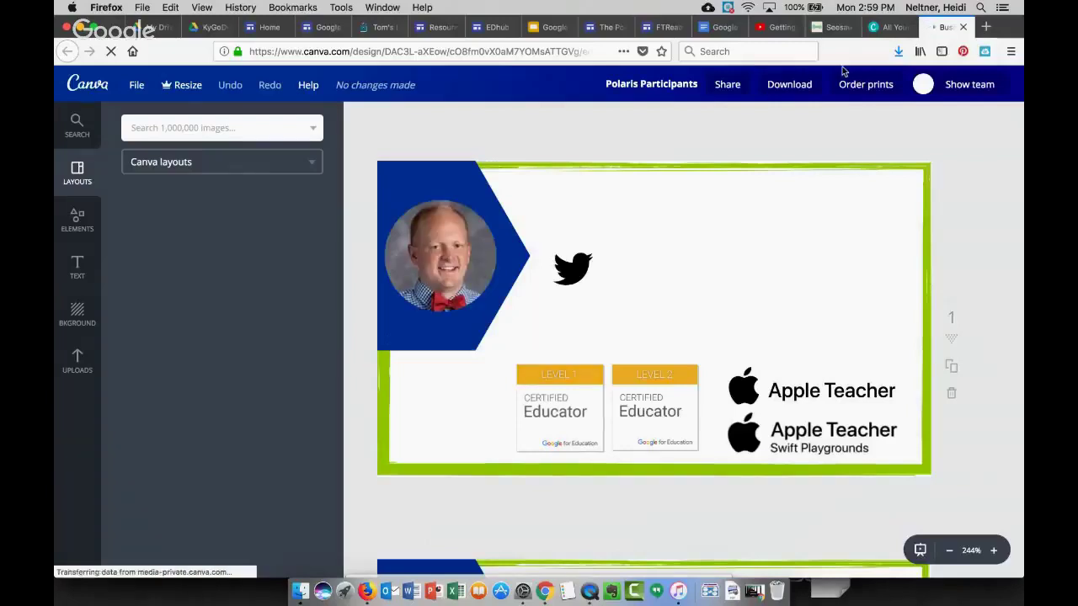
pyautogui.click(789, 84)
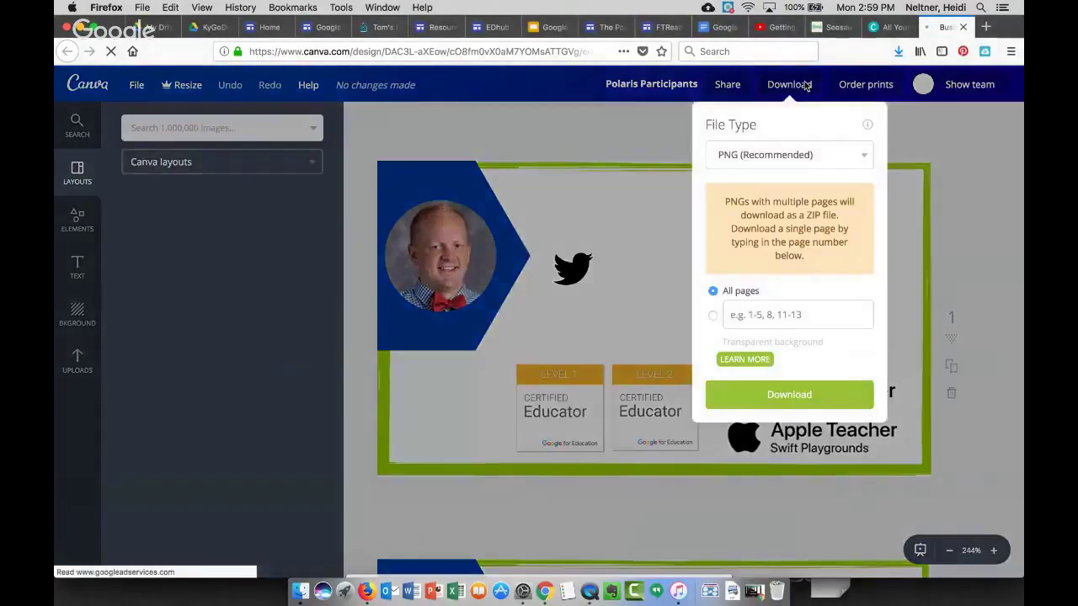
pyautogui.click(787, 155)
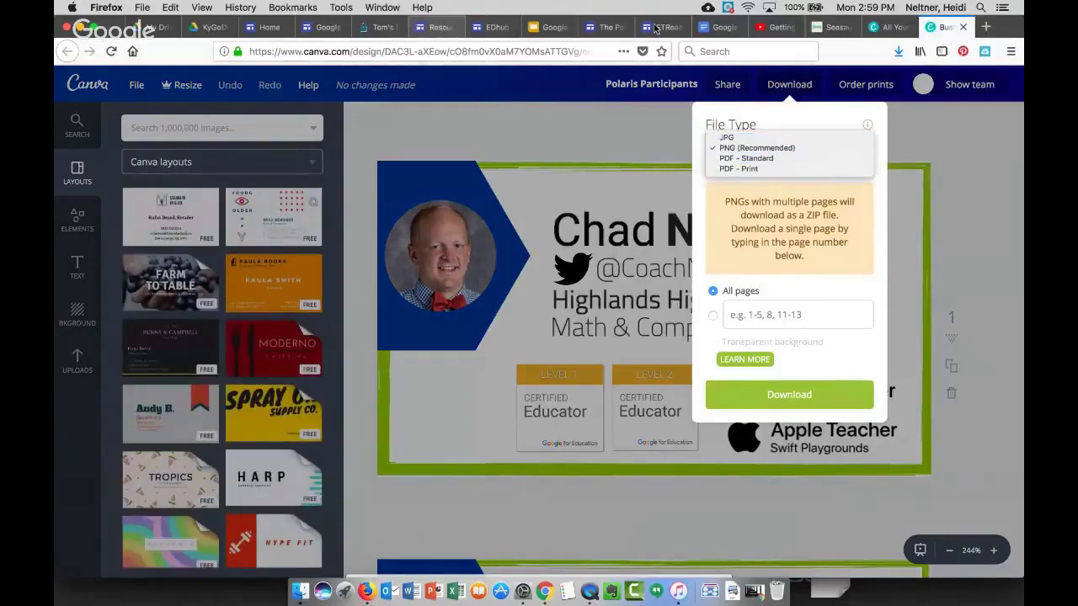
# Return to The Polaris Project site and read through its Digital Portfolios page
pyautogui.click(603, 31)
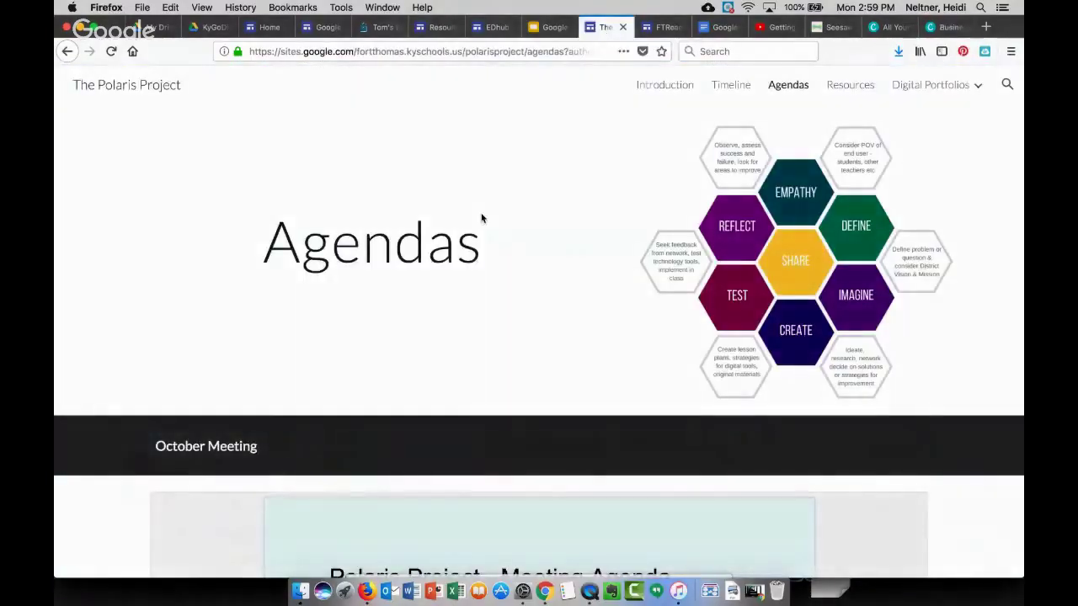
pyautogui.click(964, 86)
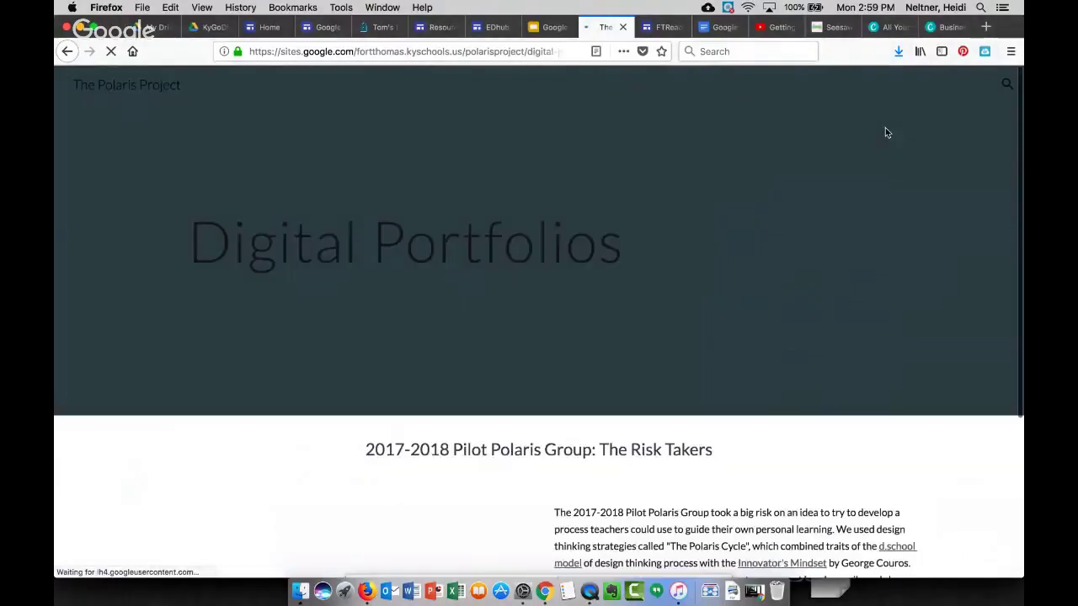
pyautogui.scroll(-5, 735, 245)
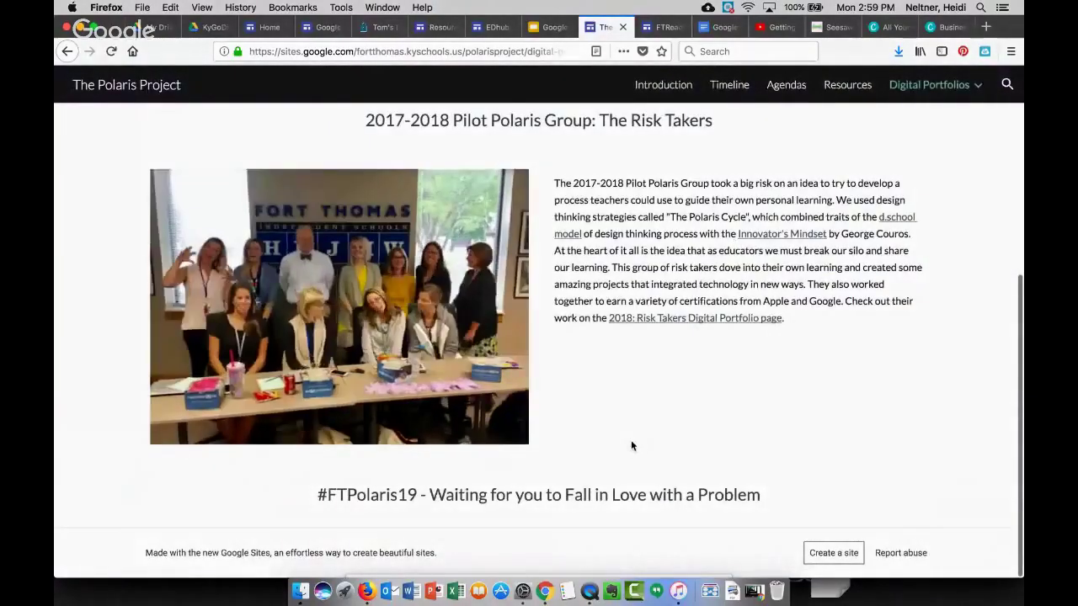
pyautogui.scroll(2, 631, 446)
pyautogui.scroll(-2, 630, 446)
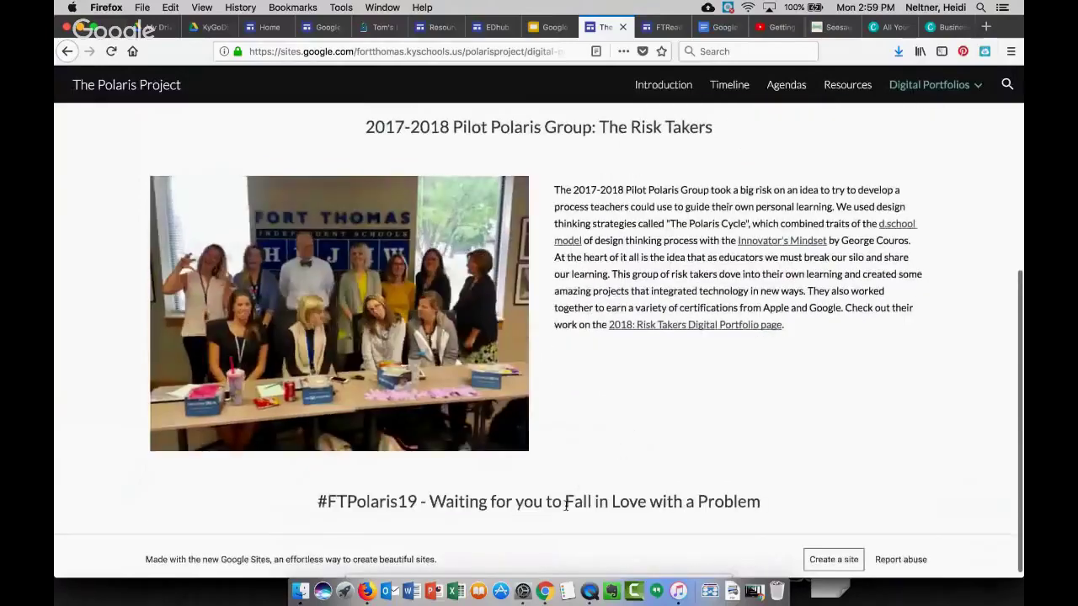
pyautogui.scroll(2, 628, 370)
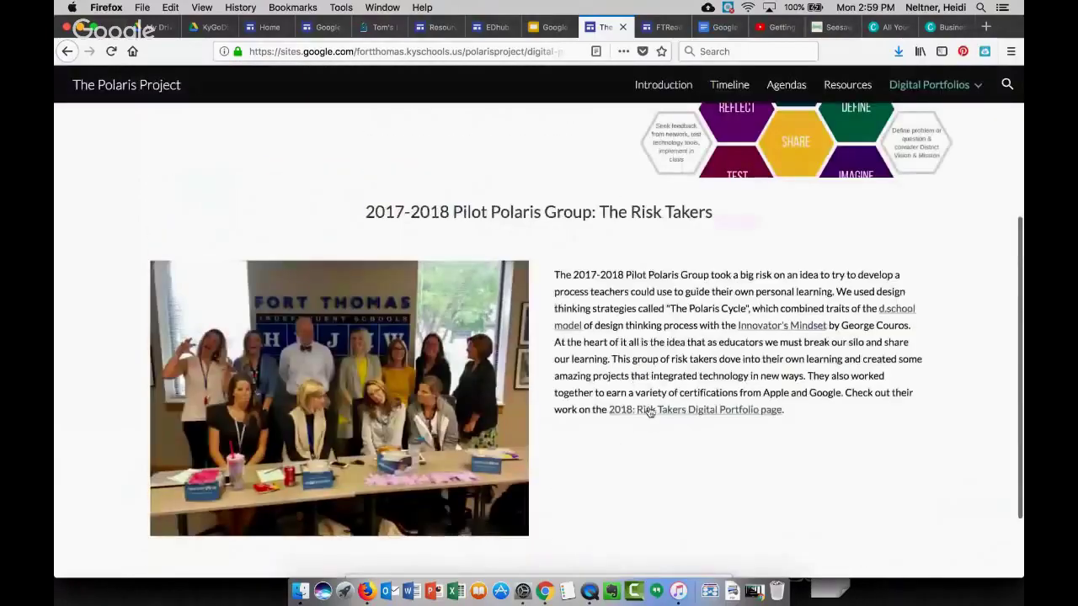
# Open the 2018: Risk Takers Digital Portfolio page and follow a participant's image link to their project page
pyautogui.click(650, 411)
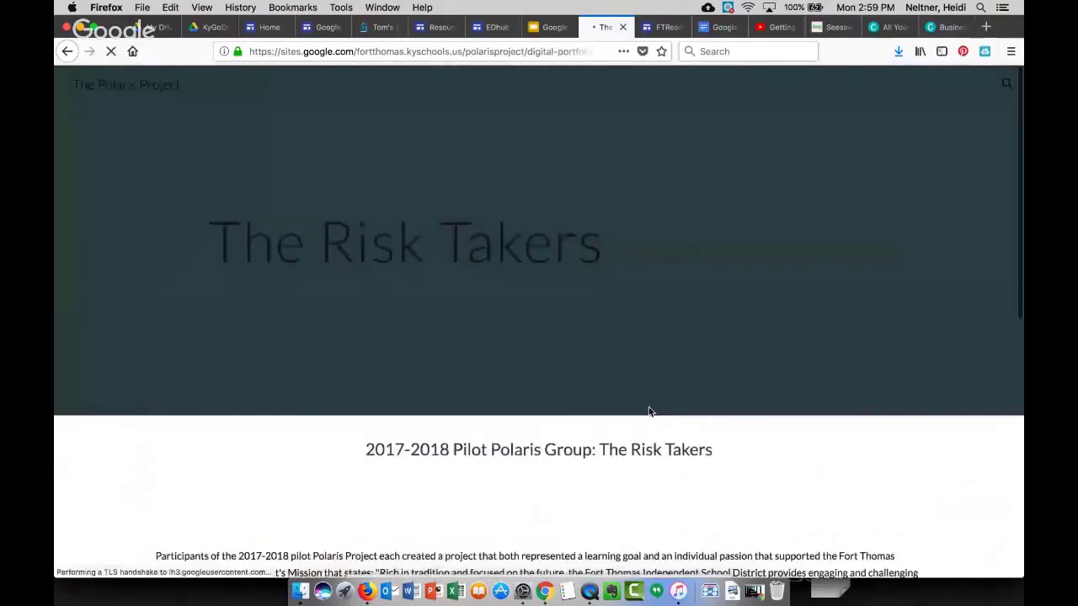
pyautogui.scroll(-5, 648, 411)
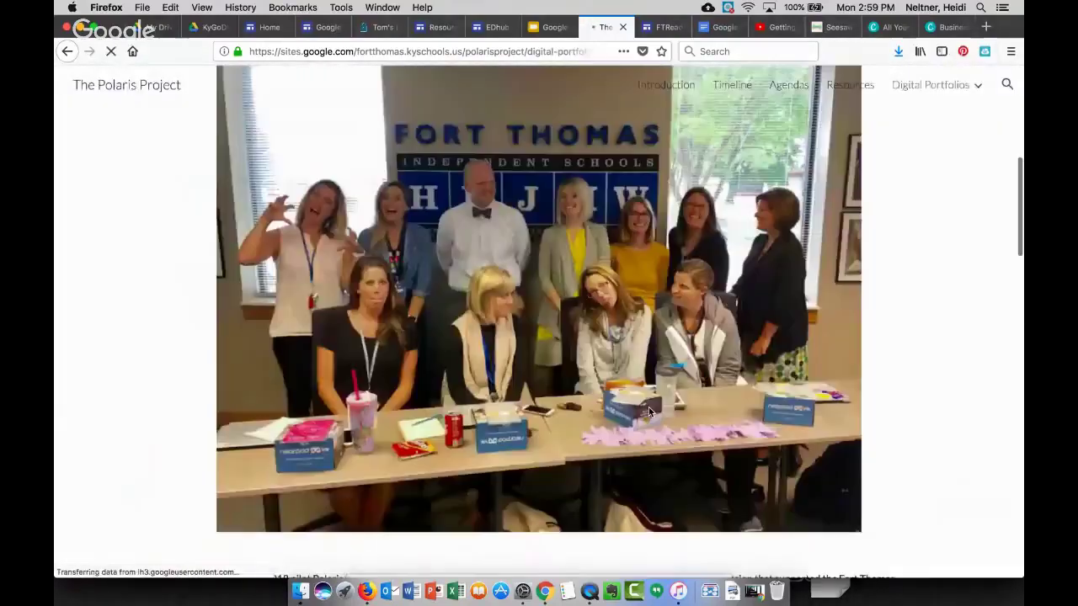
pyautogui.scroll(-10, 649, 407)
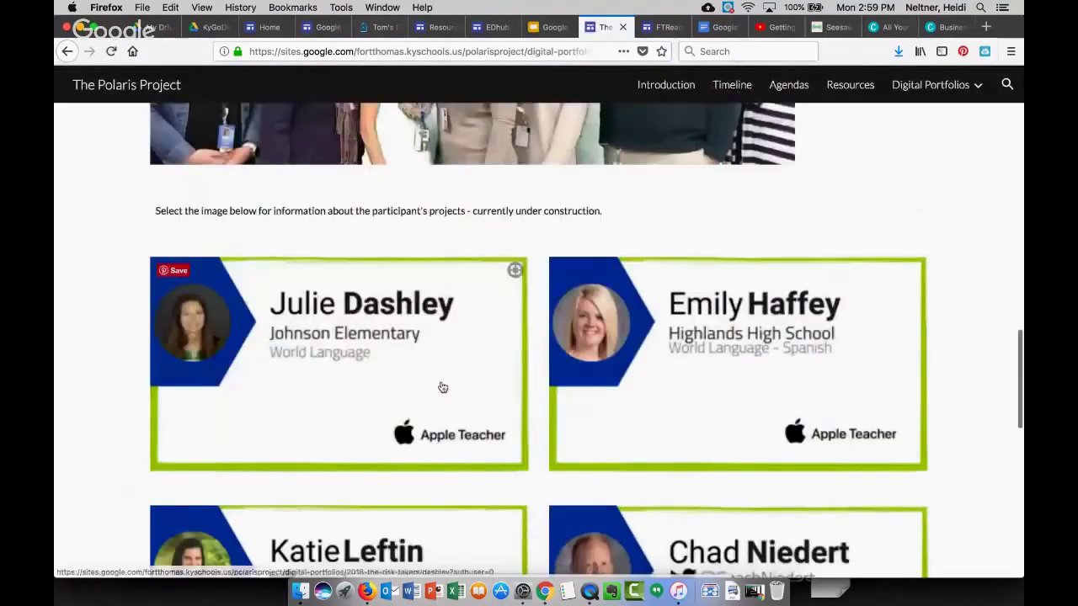
pyautogui.click(442, 386)
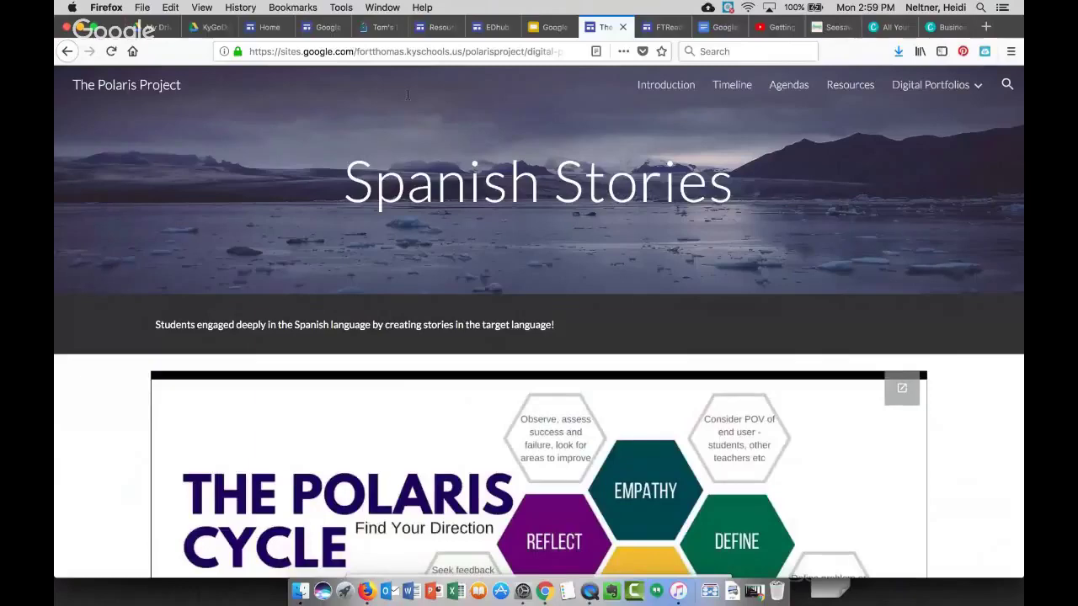
# Return to the KyGoDigital Test site editor and review the content on its home page
pyautogui.click(436, 28)
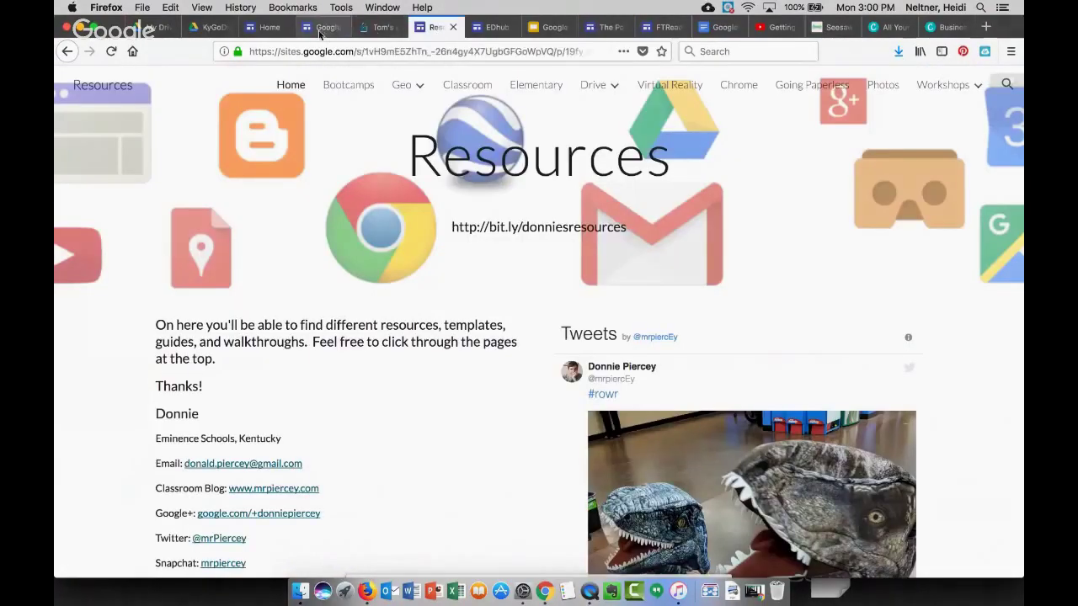
pyautogui.click(319, 31)
pyautogui.click(270, 31)
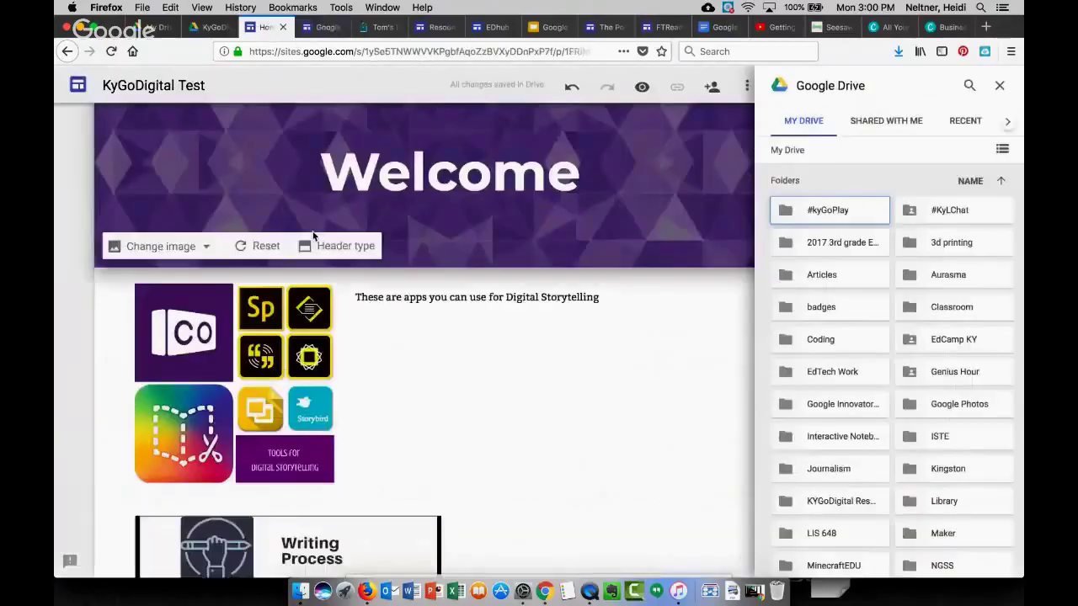
pyautogui.scroll(-10, 376, 411)
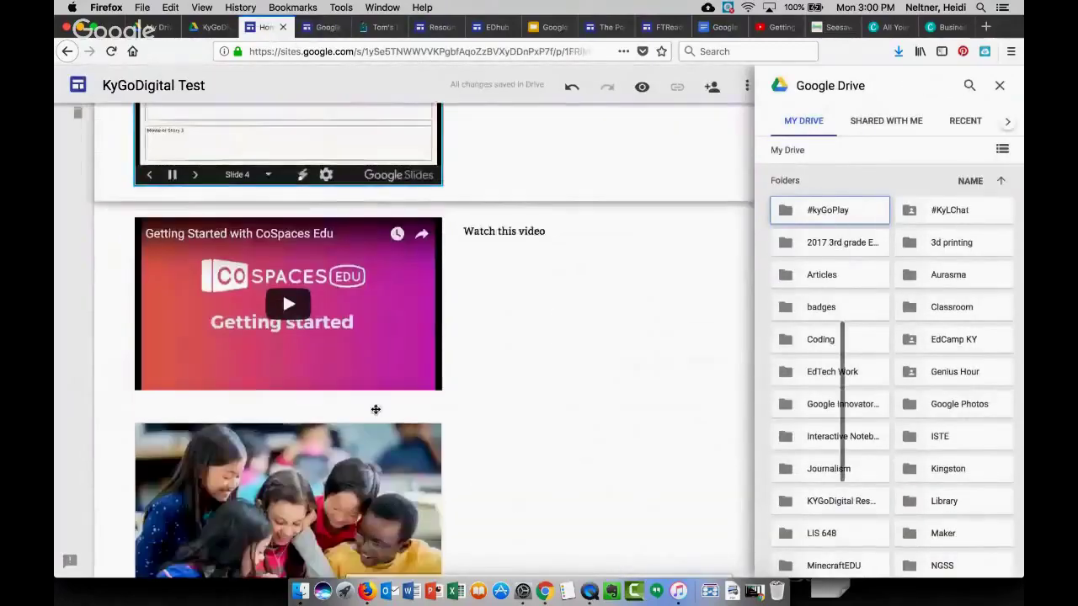
# Review the home page's Seesaw embed, CoSpaces video and Digital Storytelling image, and close the Google Drive file browser
pyautogui.scroll(-3, 375, 410)
pyautogui.click(368, 345)
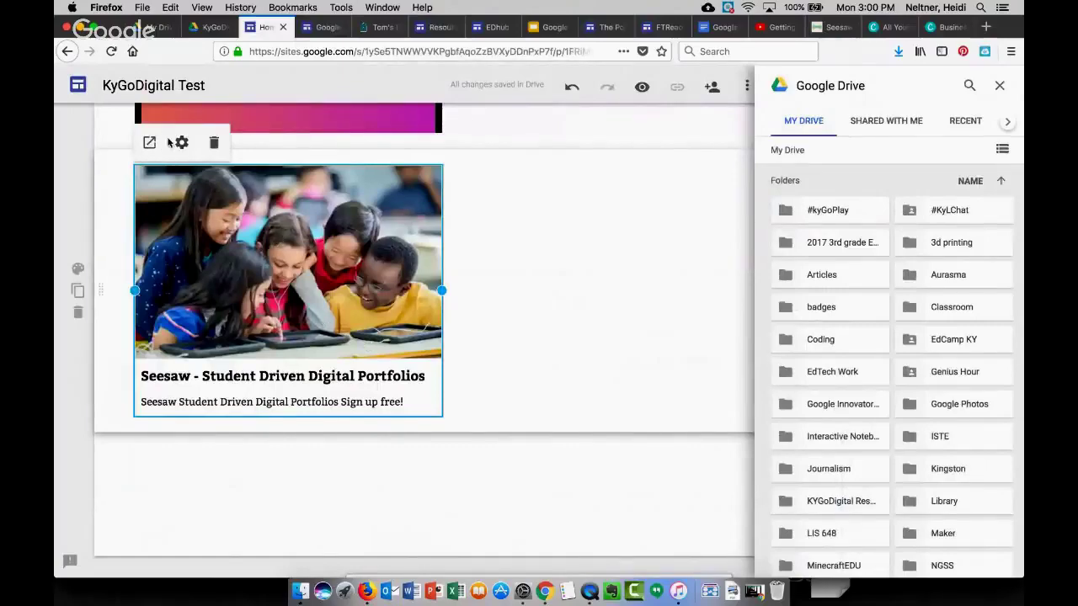
pyautogui.scroll(10, 272, 214)
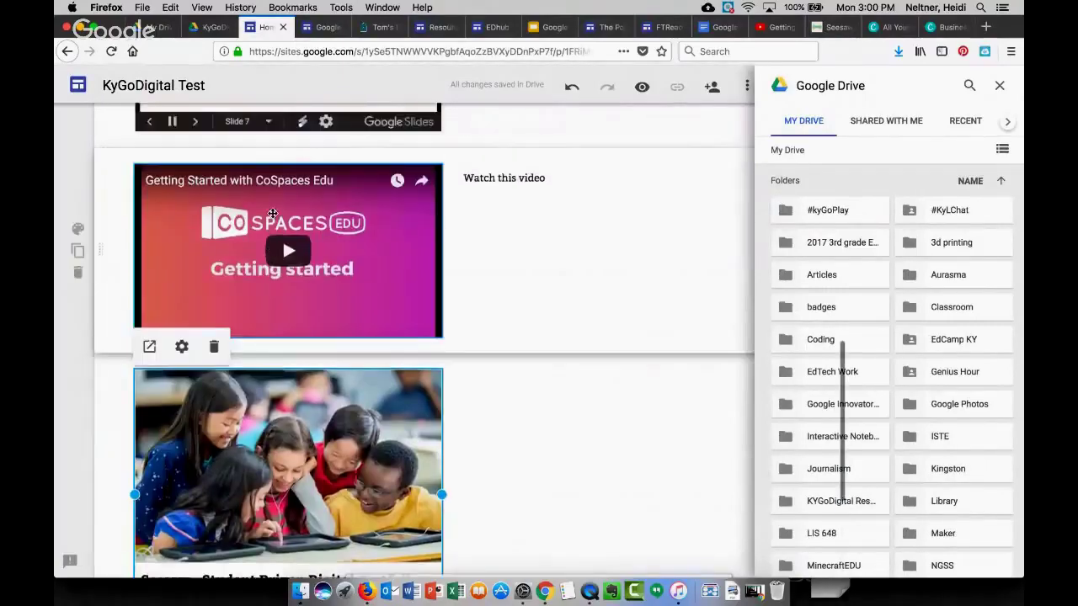
pyautogui.click(270, 316)
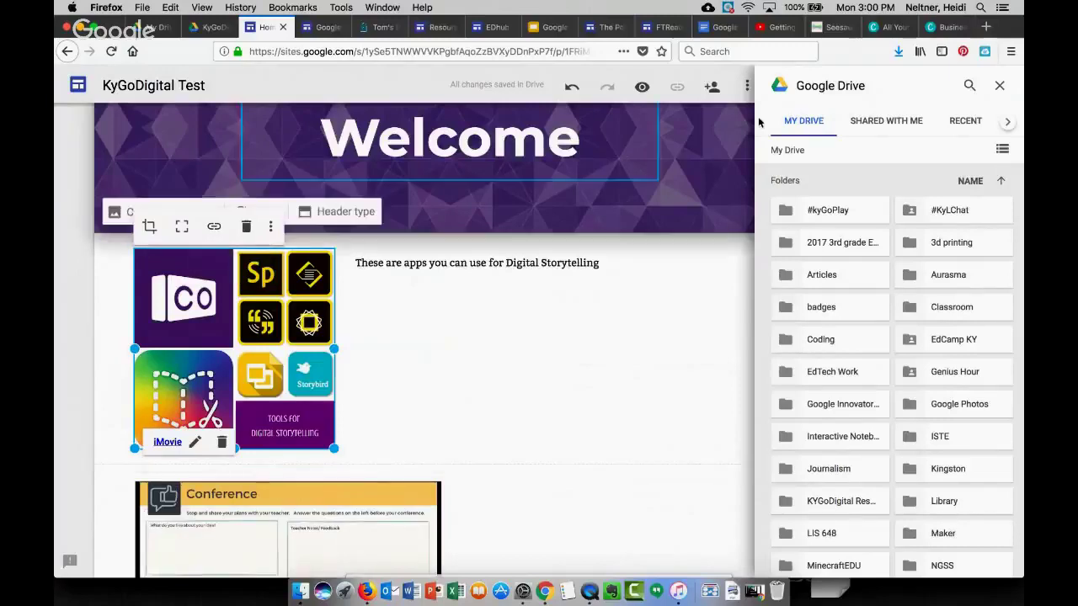
pyautogui.click(1000, 87)
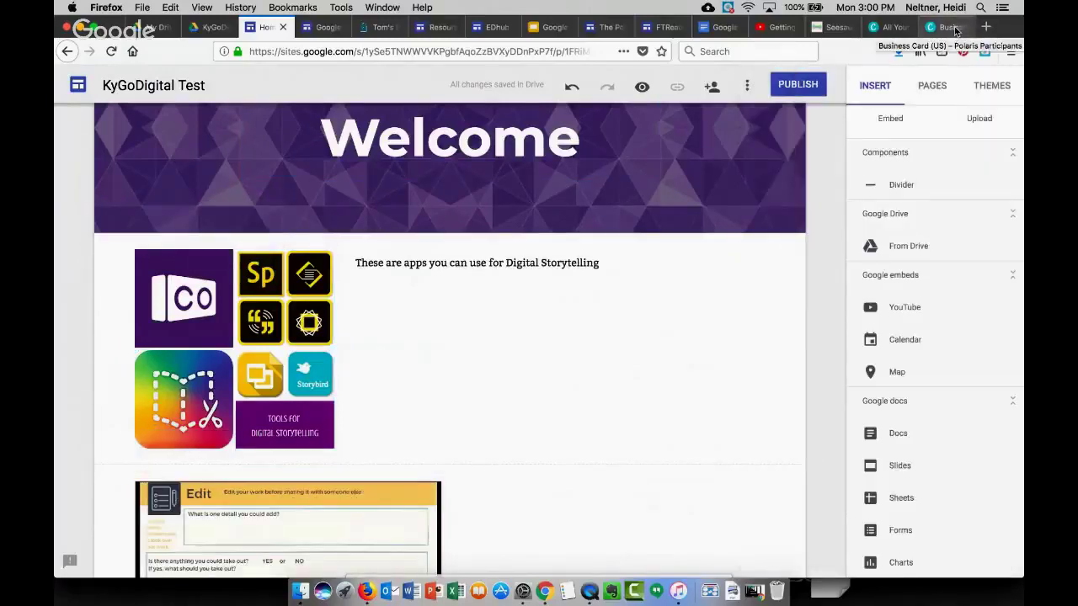
pyautogui.moveTo(671, 159)
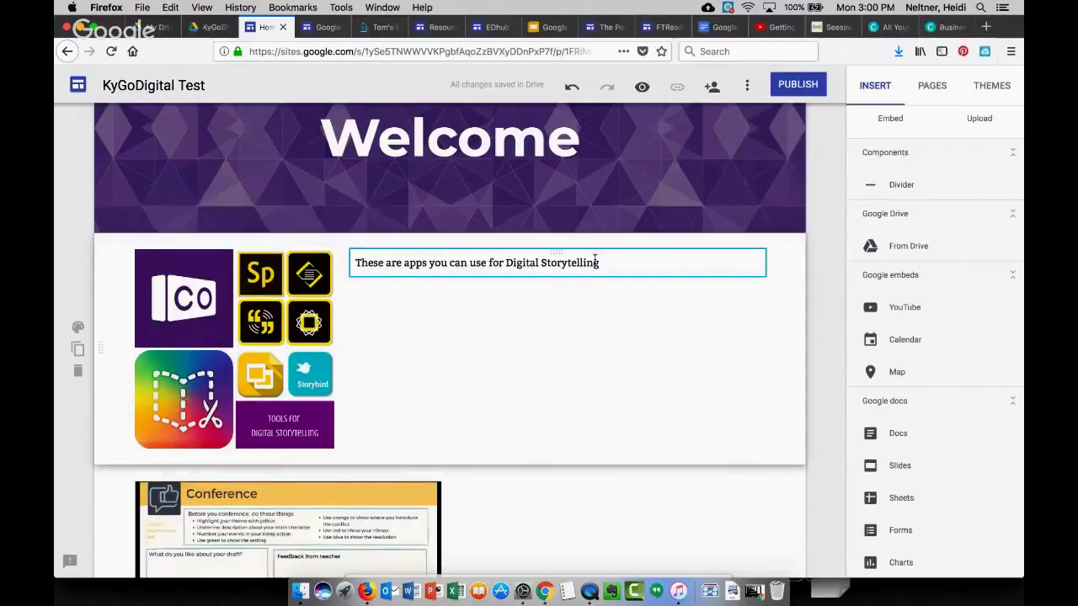
pyautogui.scroll(-3, 595, 263)
pyautogui.scroll(-9, 595, 263)
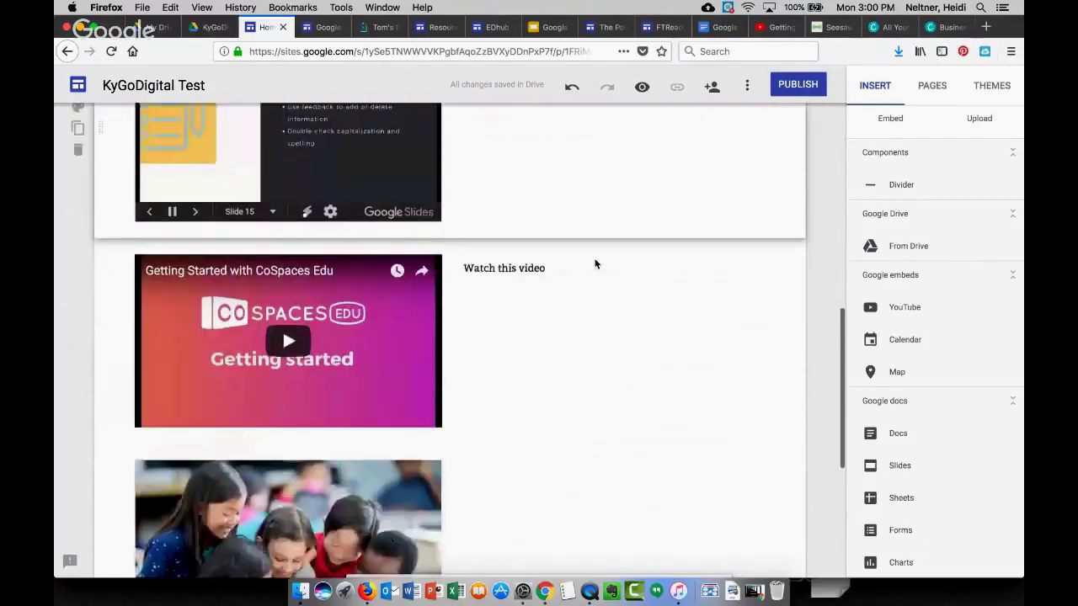
pyautogui.scroll(12, 580, 157)
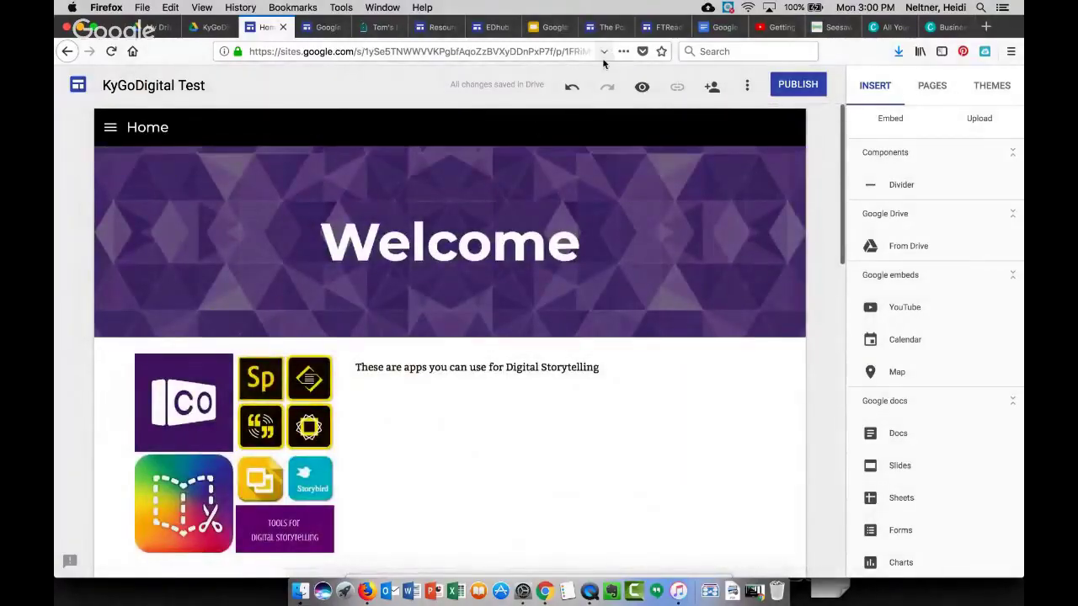
# Show the site's additional options, such as duplicating the site and adding a favicon, without choosing one
pyautogui.click(747, 86)
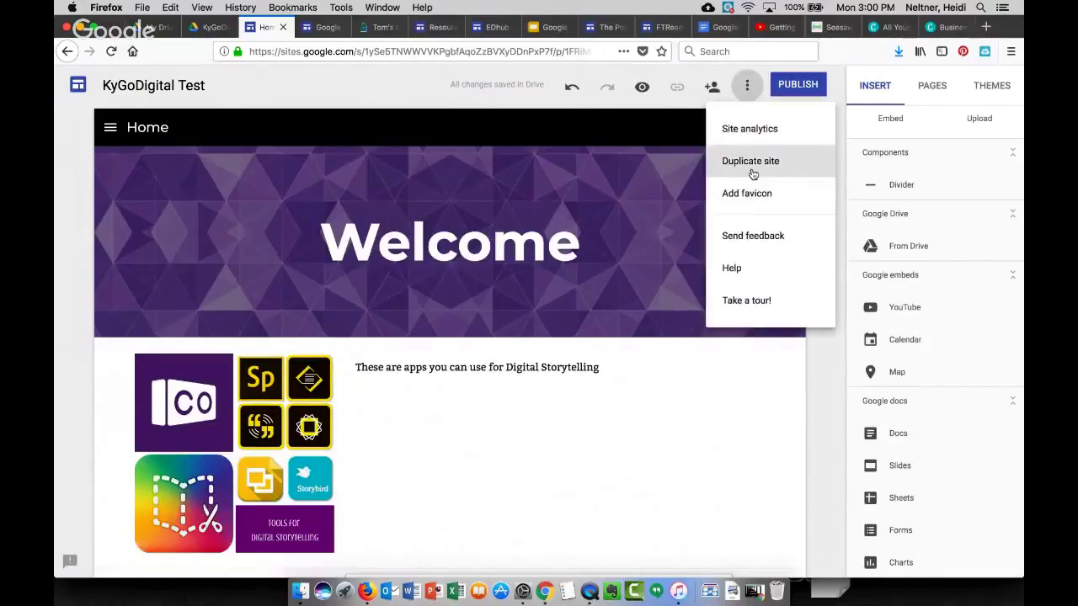
pyautogui.moveTo(455, 172)
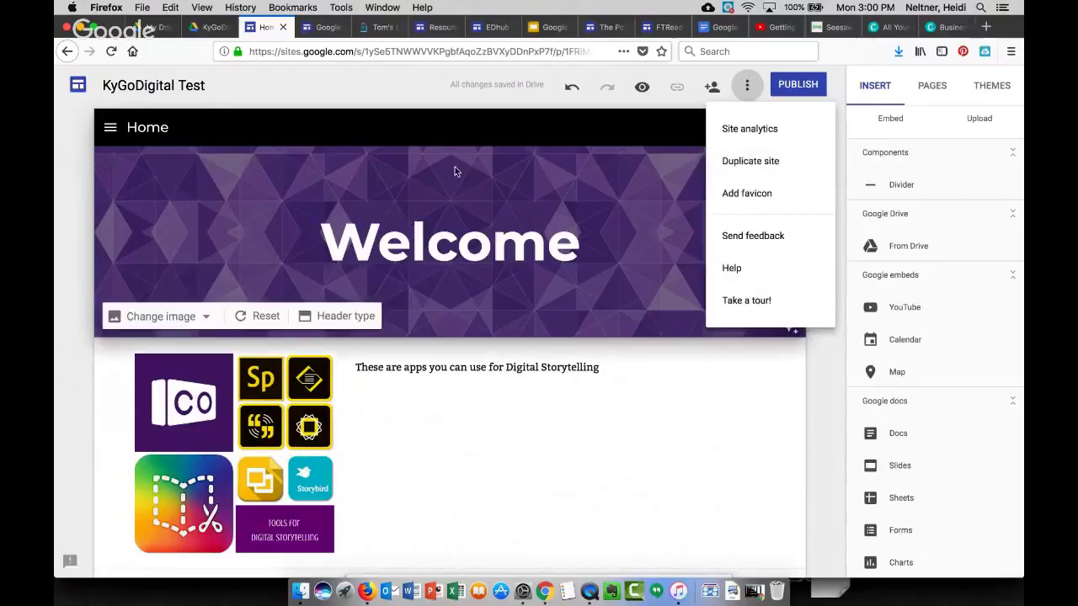
pyautogui.click(236, 176)
# Add the Innovator Official Badge image from the Drive badges folder as the site logo and use its color for the theme
pyautogui.moveTo(138, 158)
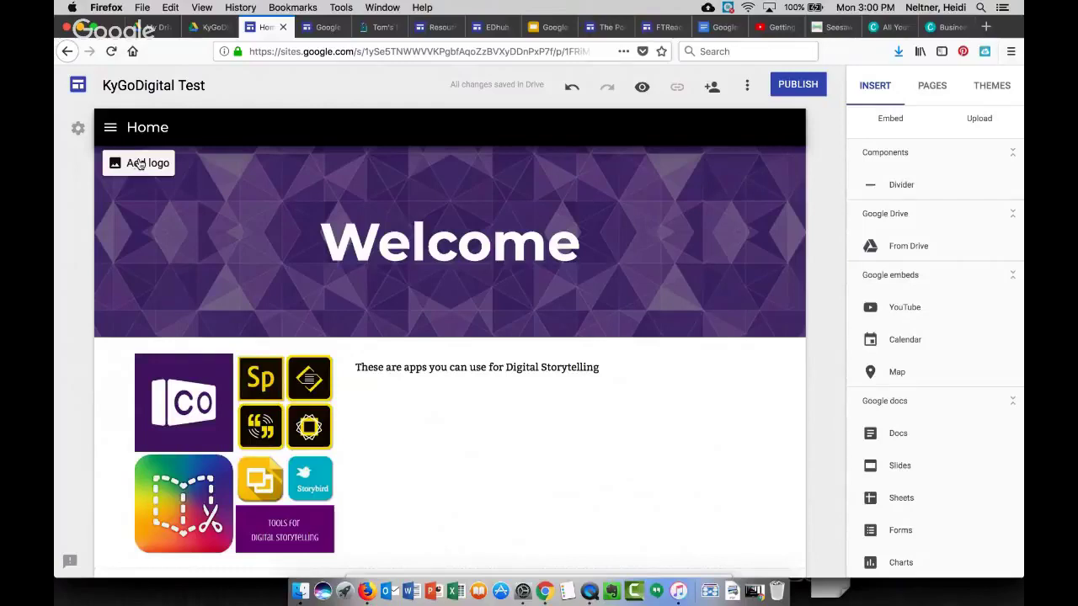
pyautogui.click(139, 164)
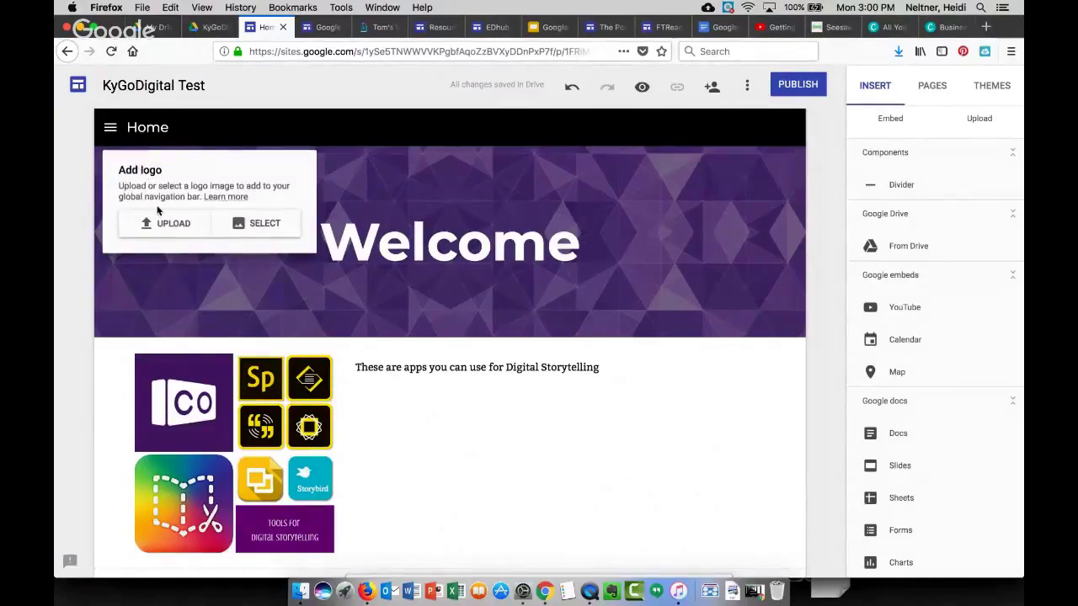
pyautogui.click(245, 221)
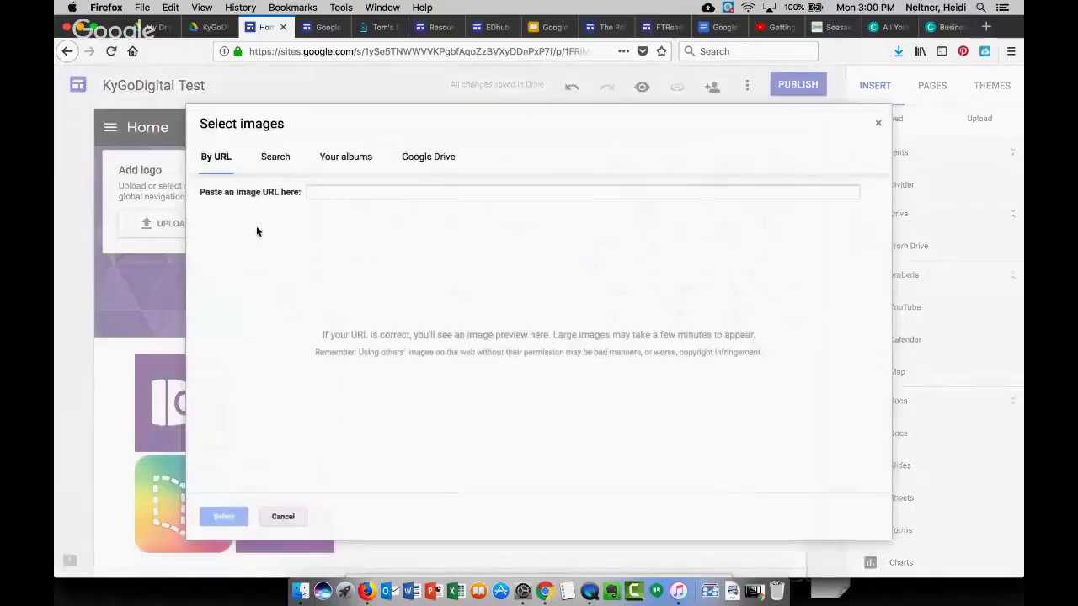
pyautogui.click(438, 156)
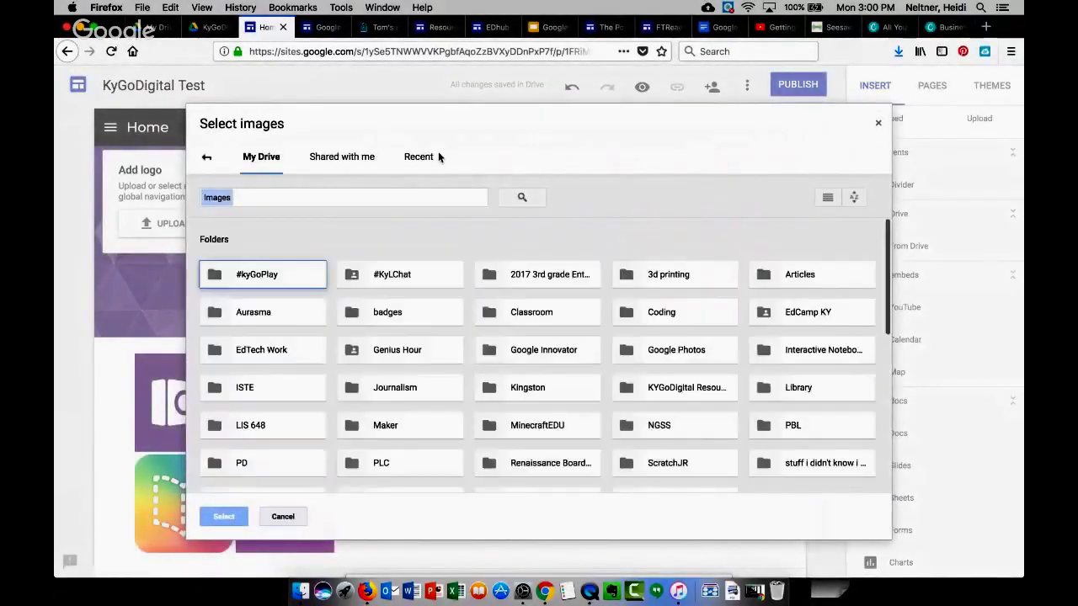
pyautogui.click(386, 310)
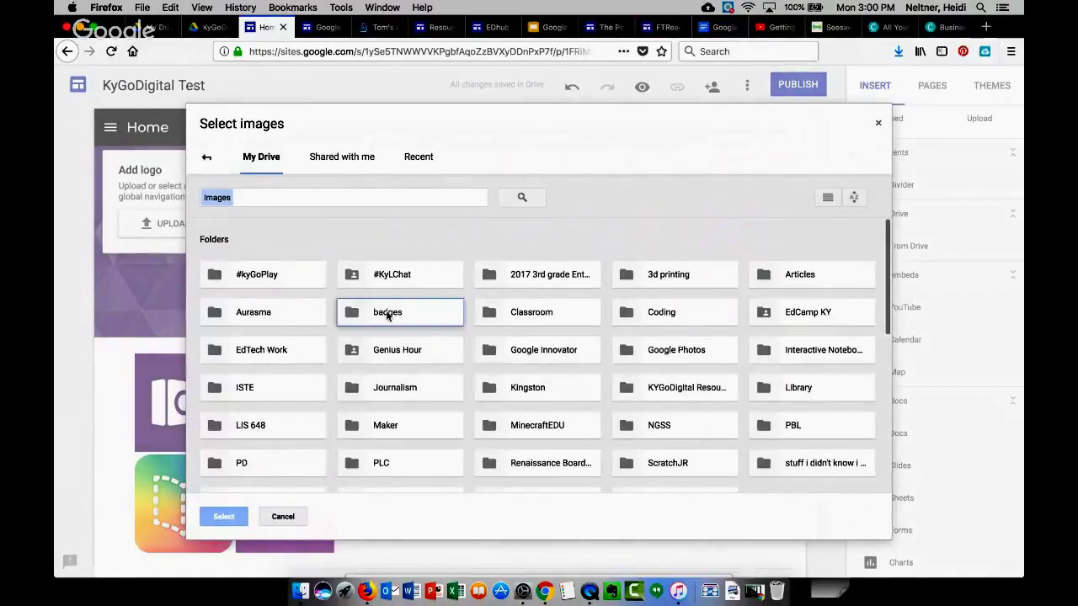
pyautogui.doubleClick(389, 317)
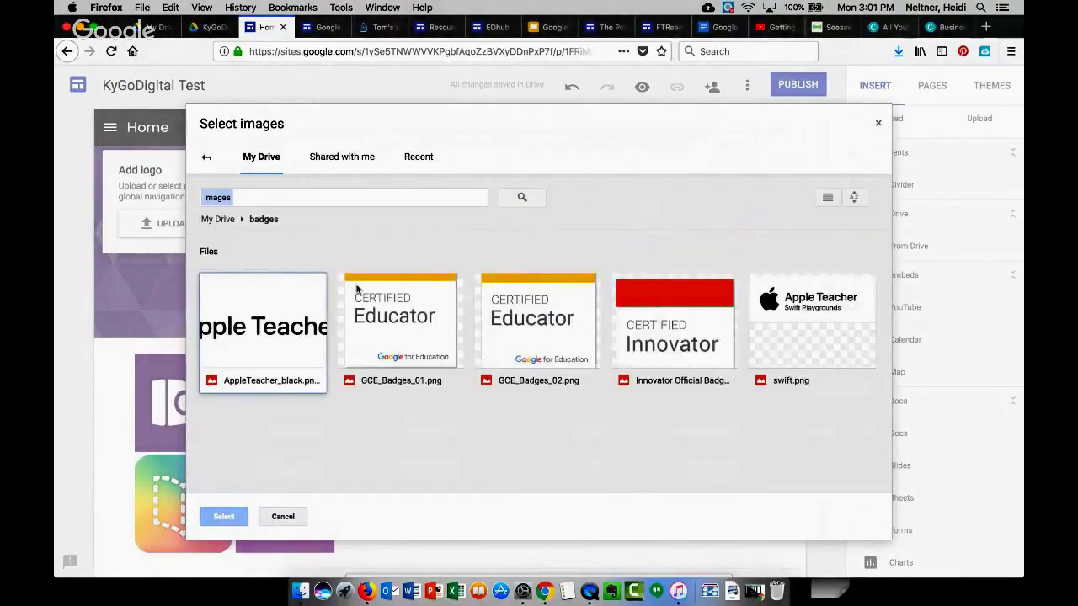
pyautogui.click(630, 328)
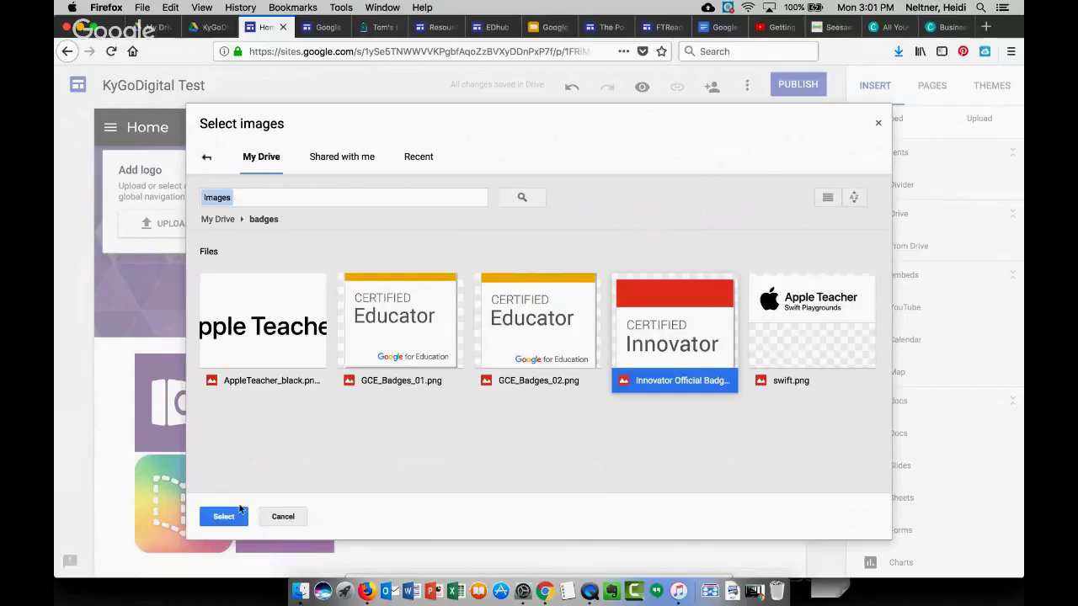
pyautogui.click(233, 517)
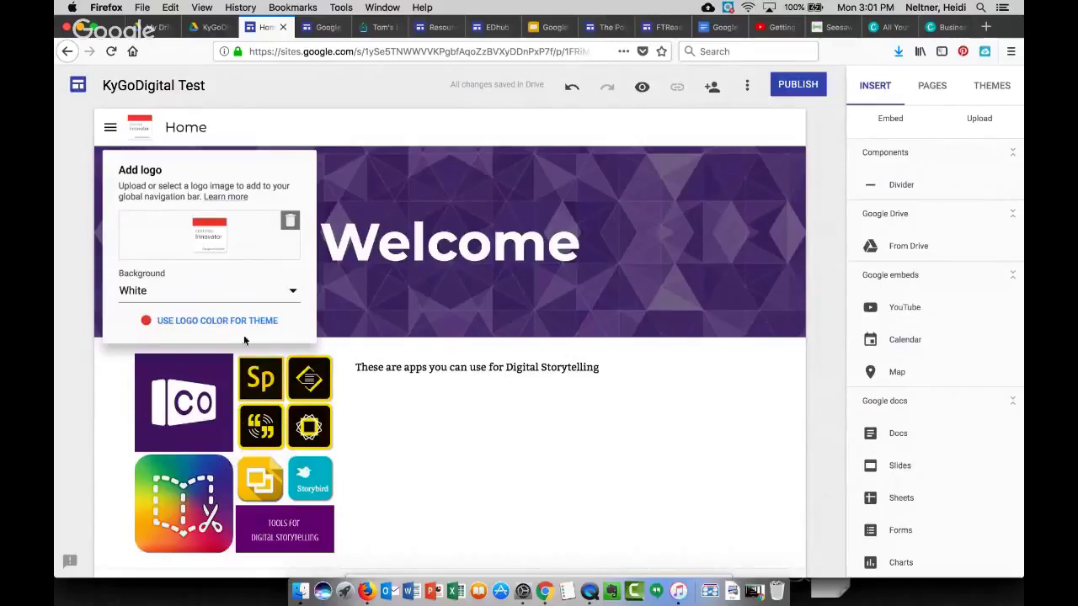
pyautogui.click(242, 321)
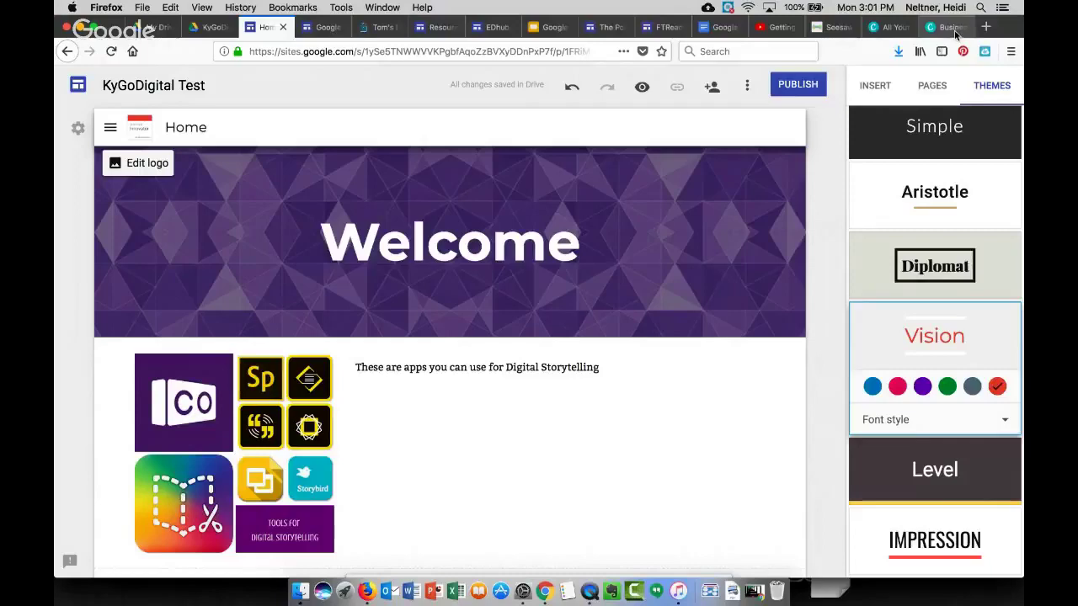
pyautogui.click(776, 27)
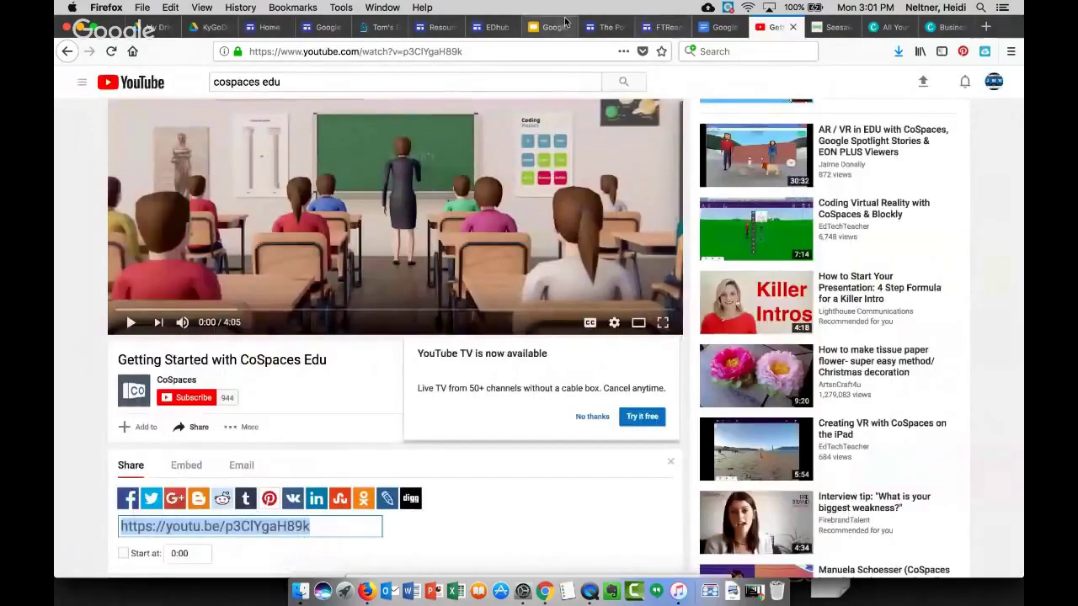
pyautogui.click(261, 27)
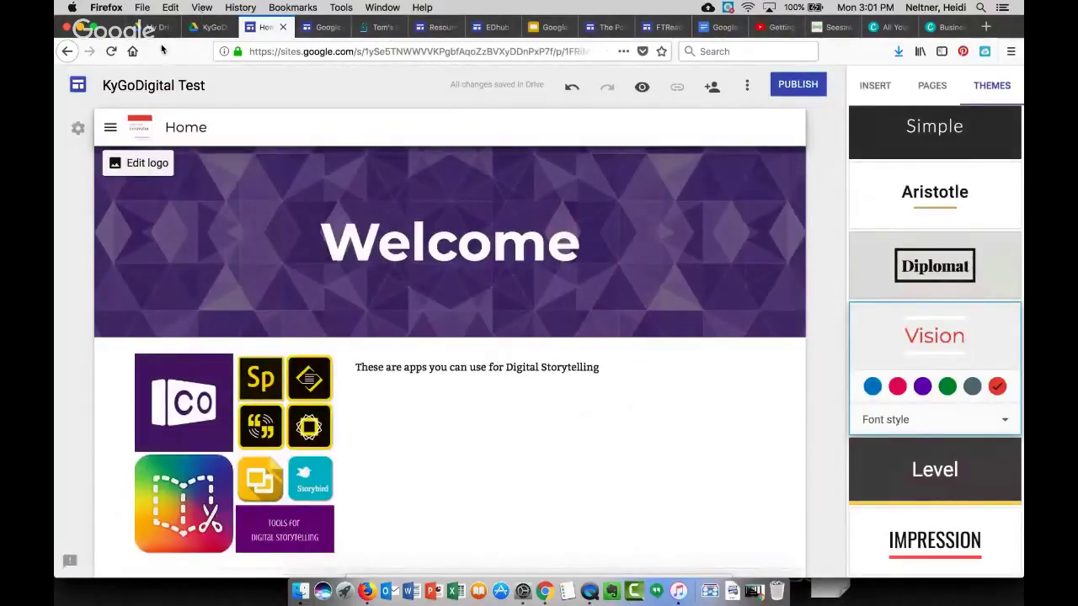
# Switch to the Google Hangouts window in Chrome and stop sharing the screen
pyautogui.rightClick(545, 592)
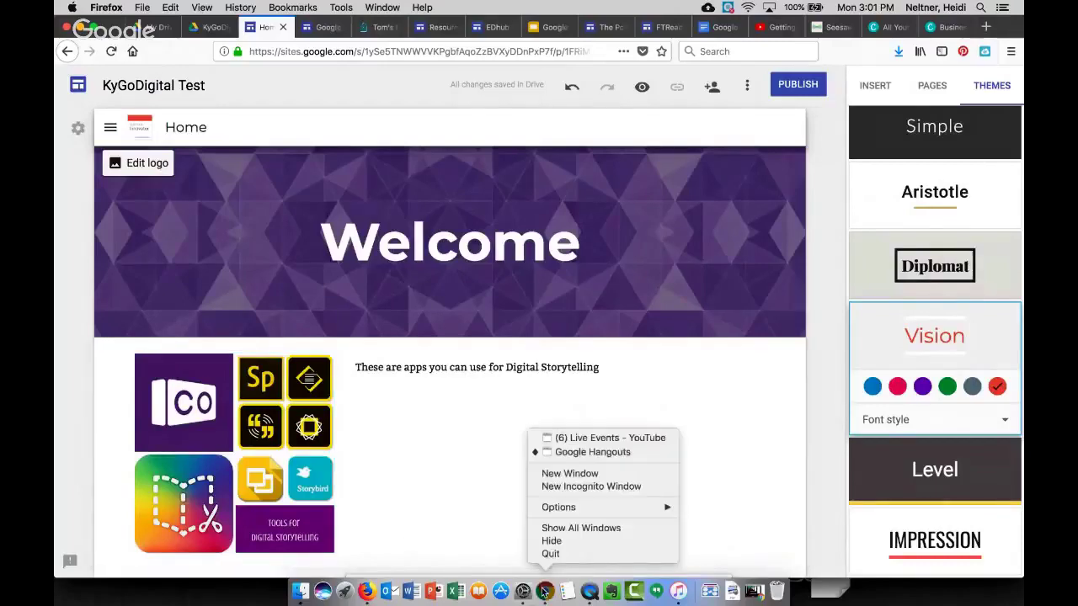
pyautogui.click(574, 439)
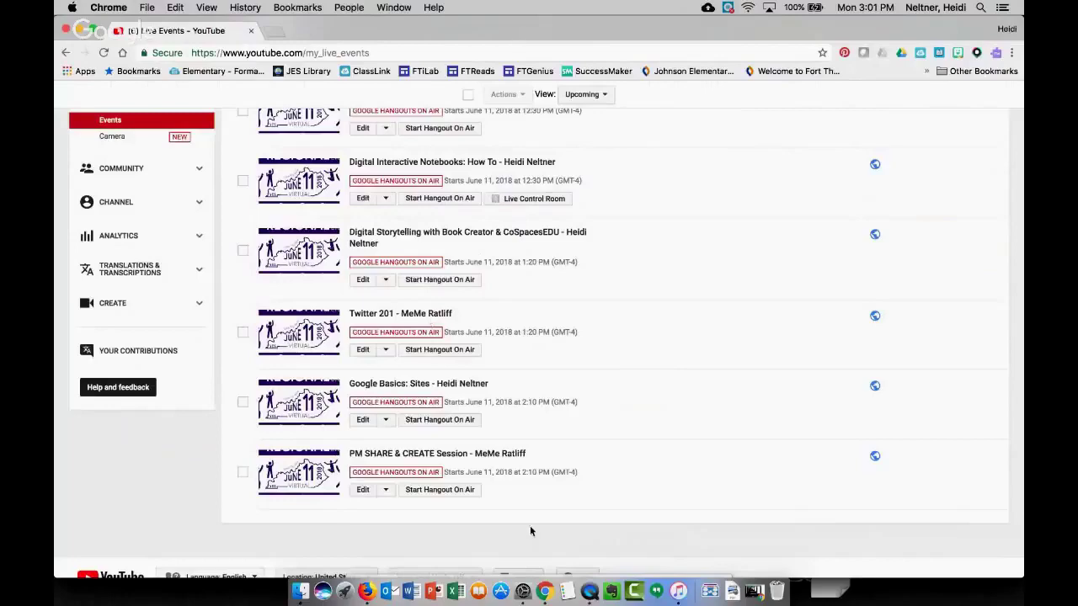
pyautogui.rightClick(541, 594)
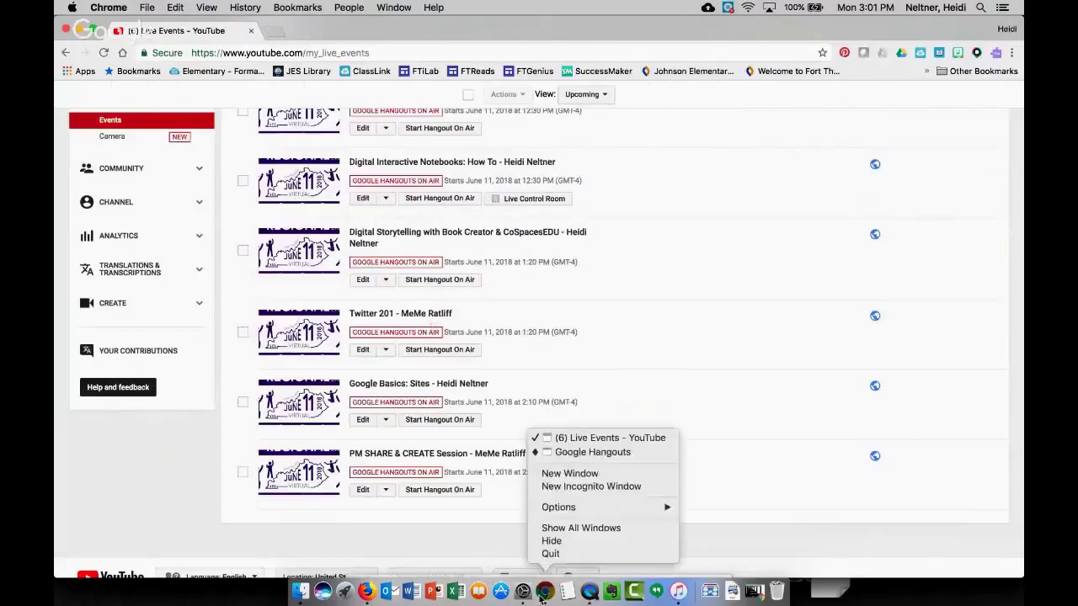
pyautogui.click(567, 454)
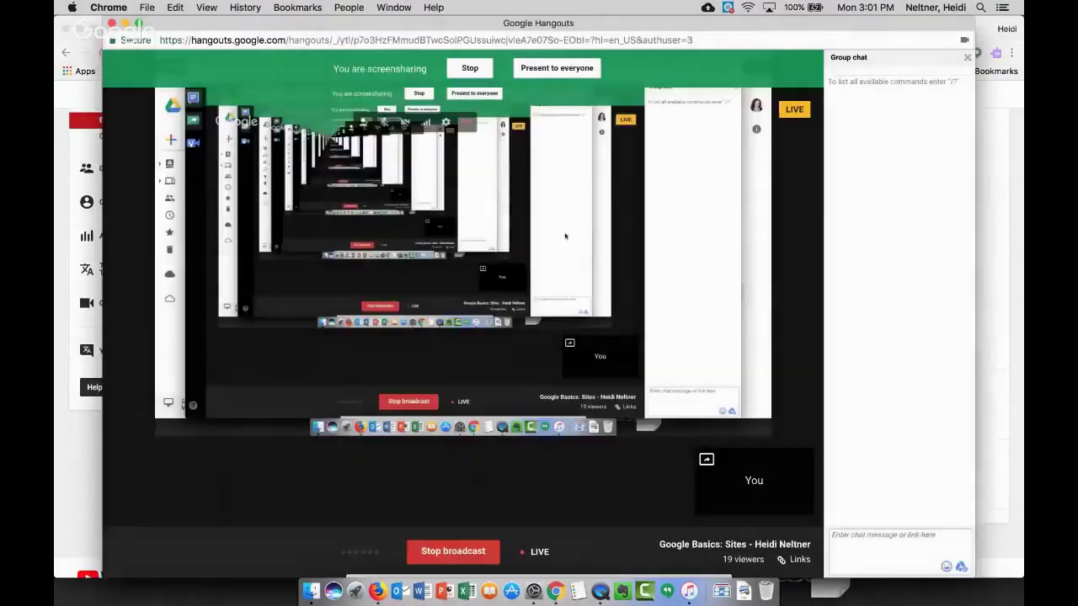
pyautogui.click(470, 71)
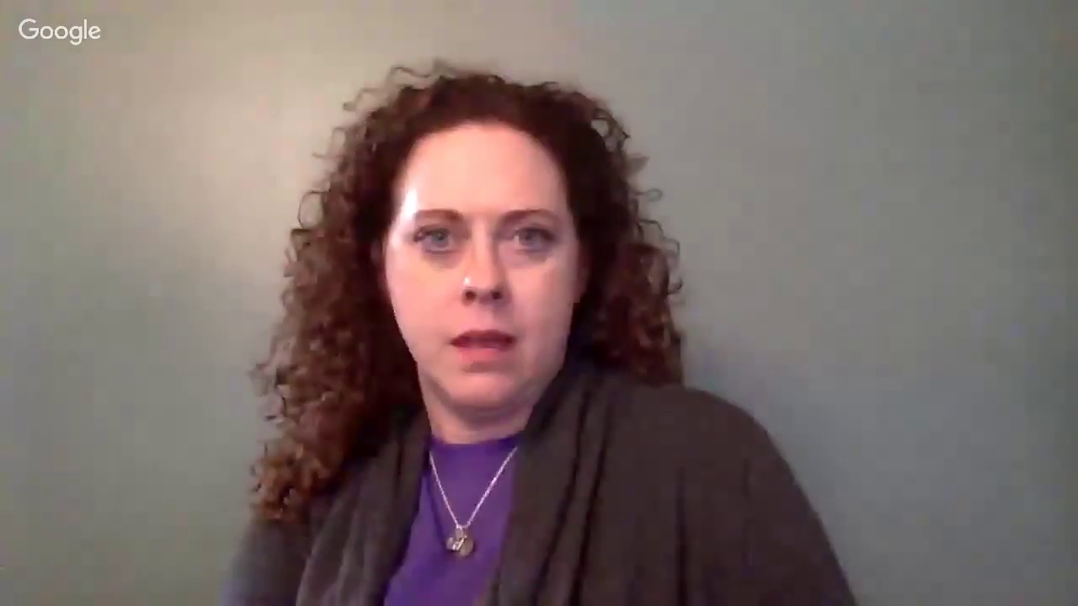